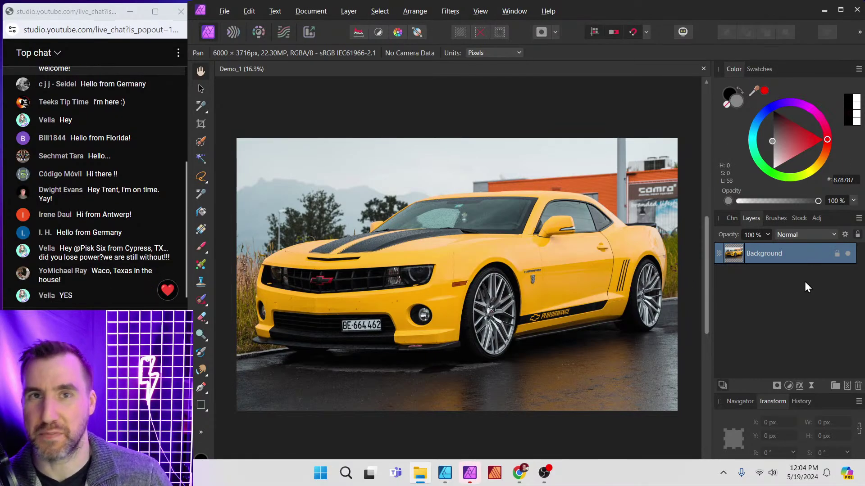
# Add a new pixel layer beneath the Background layer and hide the Background layer
pyautogui.click(847, 385)
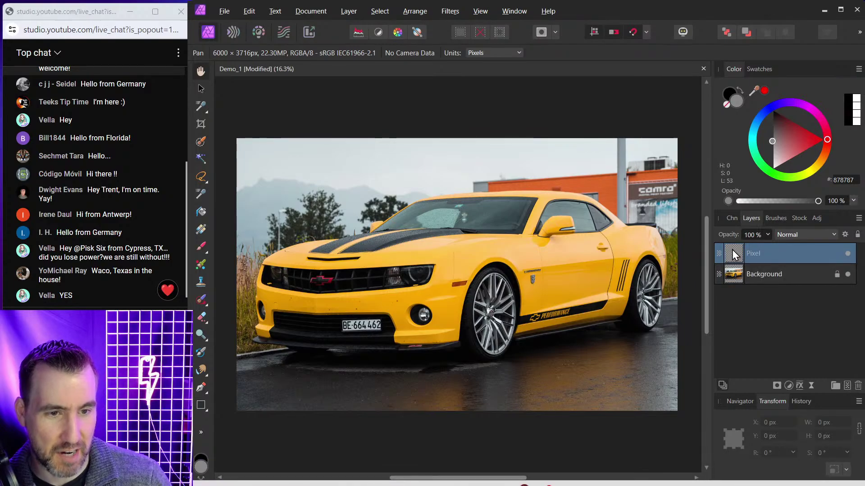
pyautogui.moveTo(733, 254); pyautogui.dragTo(733, 290)
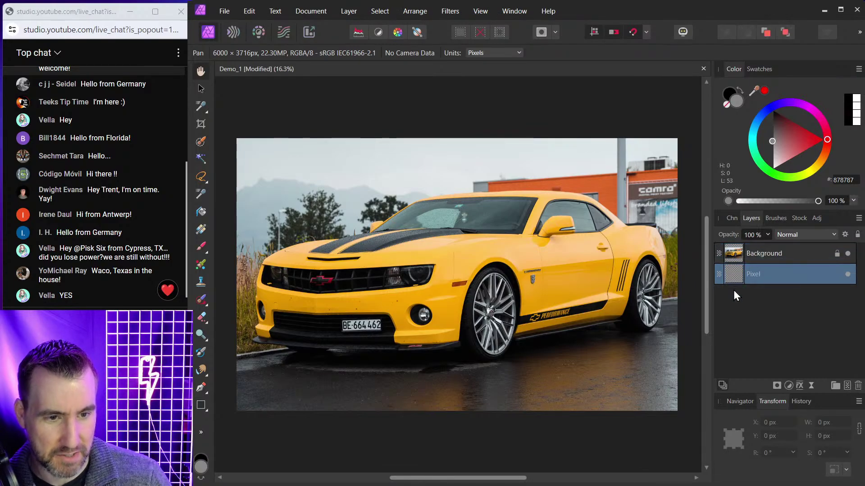
pyautogui.click(848, 254)
pyautogui.click(849, 254)
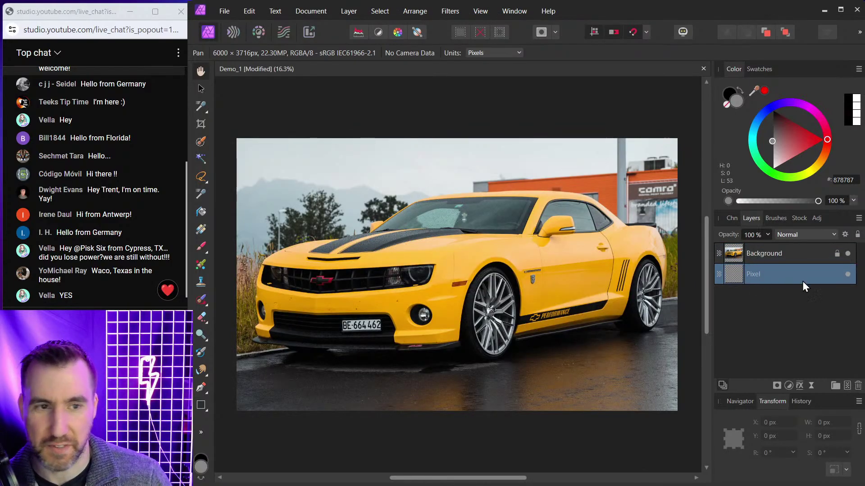
pyautogui.click(847, 253)
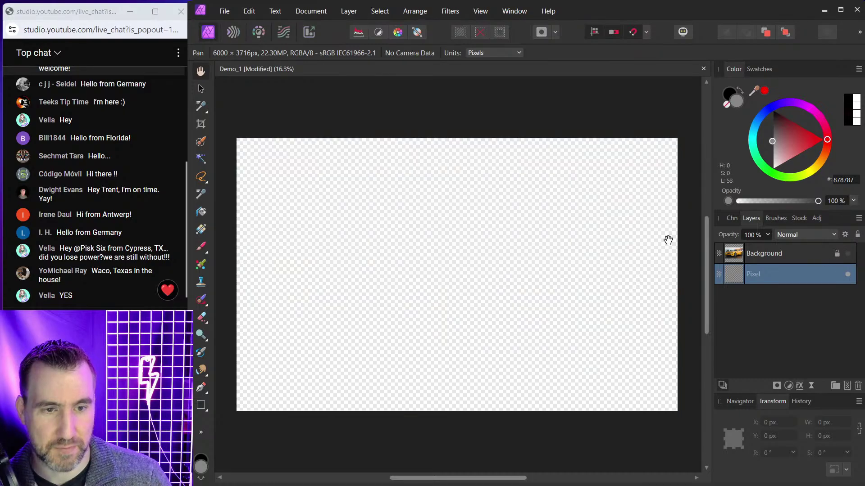
# Flood-fill the empty pixel layer with bright green (1CFF00)
pyautogui.click(200, 212)
pyautogui.click(782, 179)
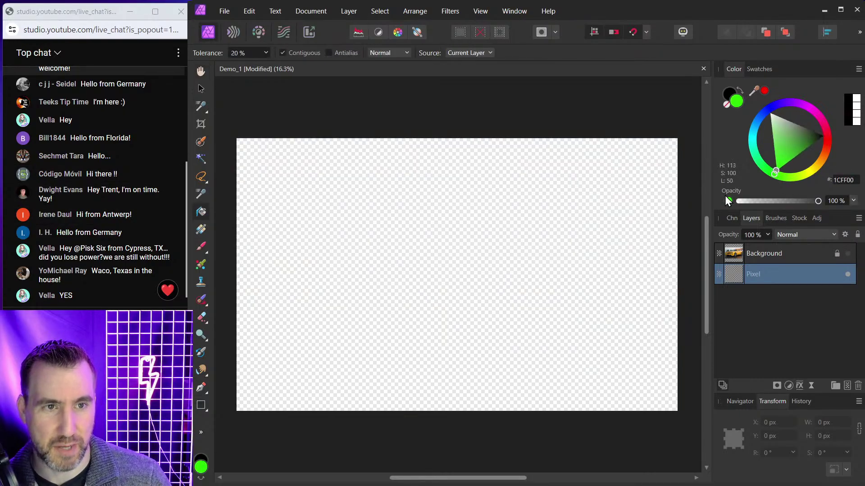
pyautogui.click(522, 205)
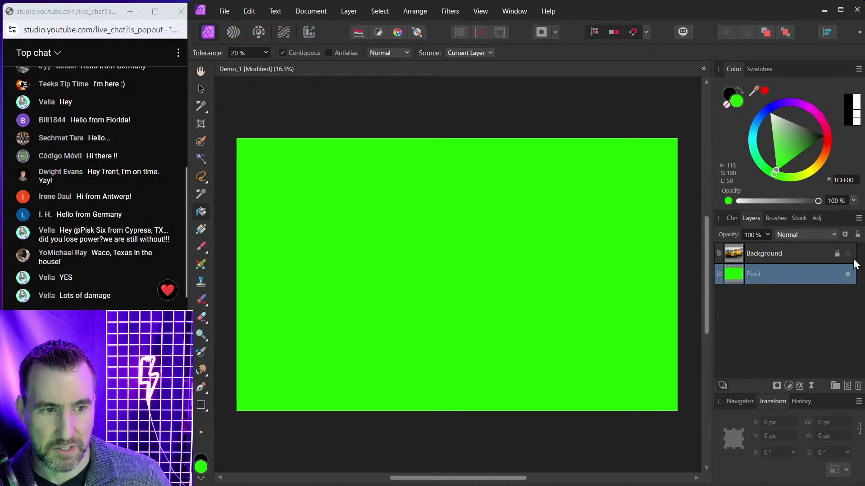
# Flood-fill the pixel layer with light blue (00AFFF) and show the Background layer again
pyautogui.click(755, 127)
pyautogui.moveTo(755, 128); pyautogui.dragTo(753, 129)
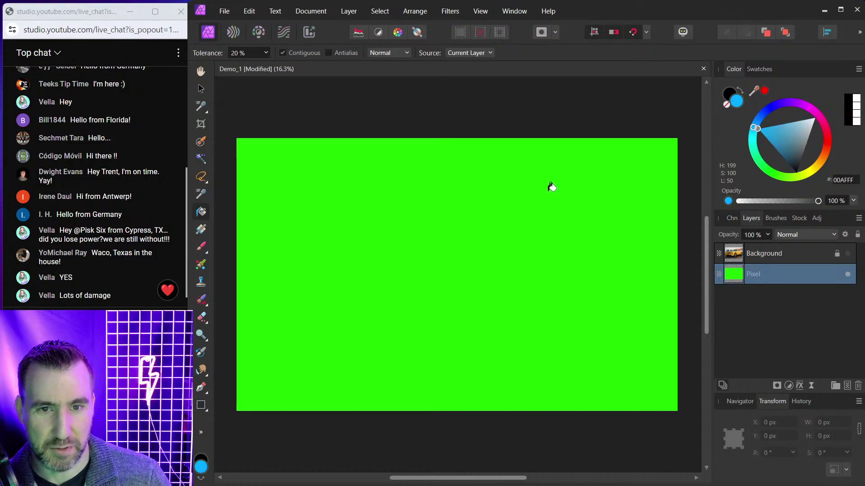
pyautogui.click(675, 202)
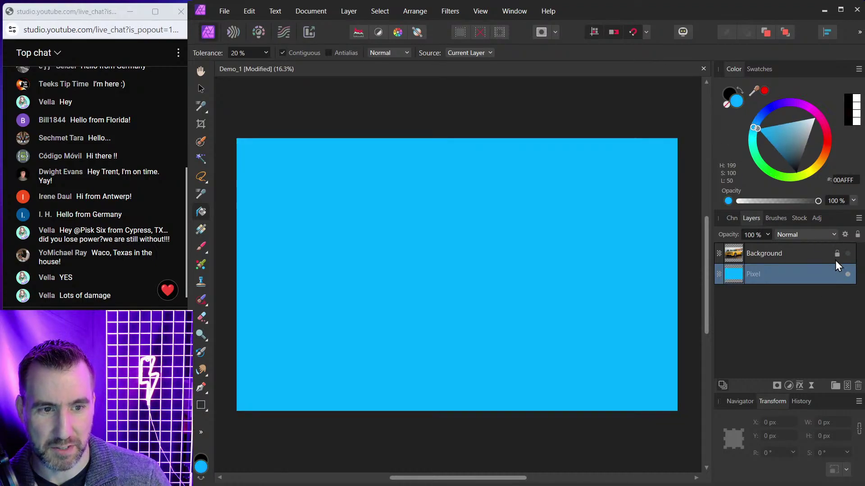
pyautogui.click(847, 254)
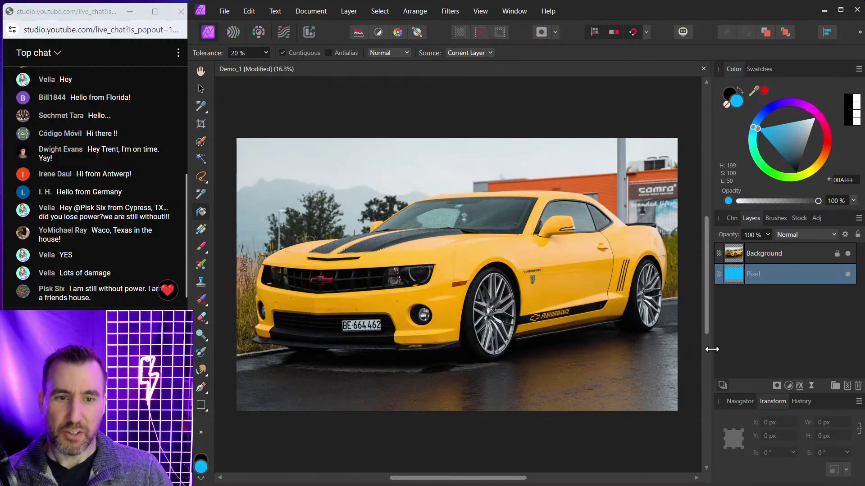
# Deselect all layers and select the car with the Selection Brush at 49 px width, snapping to edges
pyautogui.click(200, 88)
pyautogui.click(413, 118)
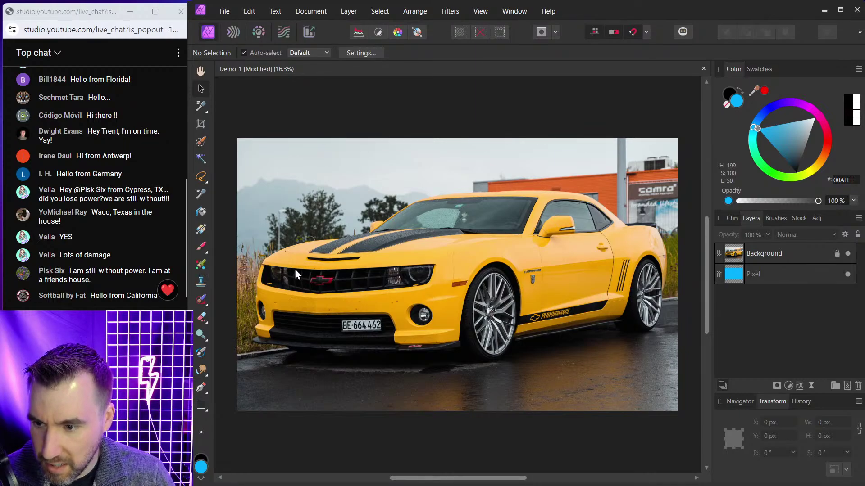
pyautogui.click(201, 319)
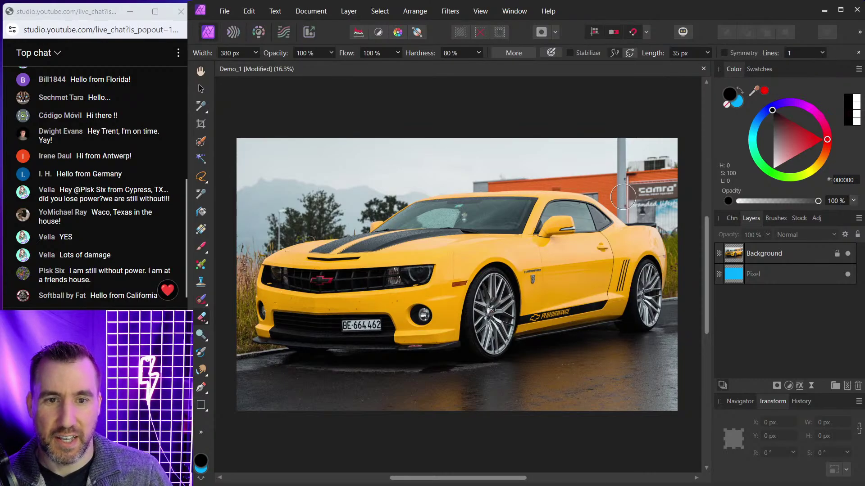
pyautogui.click(200, 143)
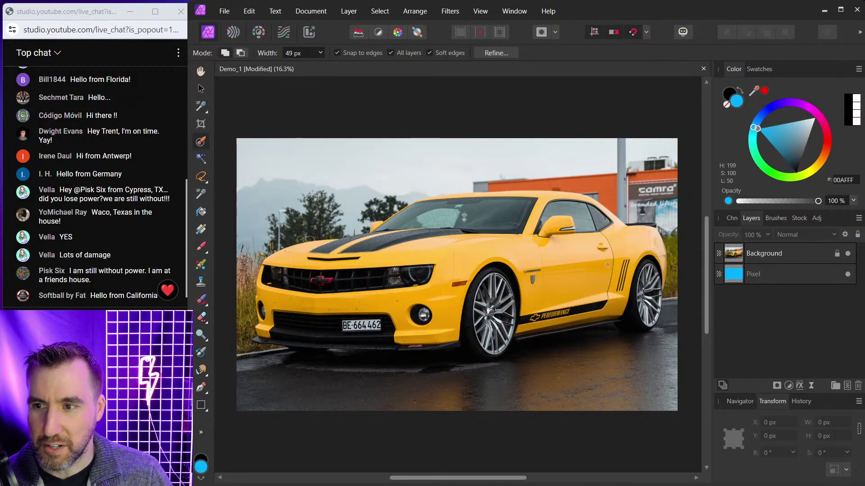
pyautogui.moveTo(617, 212)
pyautogui.mouseDown()
pyautogui.moveTo(622, 225)
pyautogui.moveTo(422, 210)
pyautogui.moveTo(343, 270)
pyautogui.moveTo(450, 288)
pyautogui.moveTo(643, 285)
pyautogui.moveTo(540, 320)
pyautogui.moveTo(406, 342)
pyautogui.moveTo(306, 329)
pyautogui.moveTo(269, 313)
pyautogui.moveTo(297, 335)
pyautogui.moveTo(360, 336)
pyautogui.mouseUp()
pyautogui.moveTo(500, 204)
pyautogui.mouseDown()
pyautogui.moveTo(306, 246)
pyautogui.moveTo(275, 270)
pyautogui.moveTo(289, 252)
pyautogui.moveTo(420, 204)
pyautogui.mouseUp()
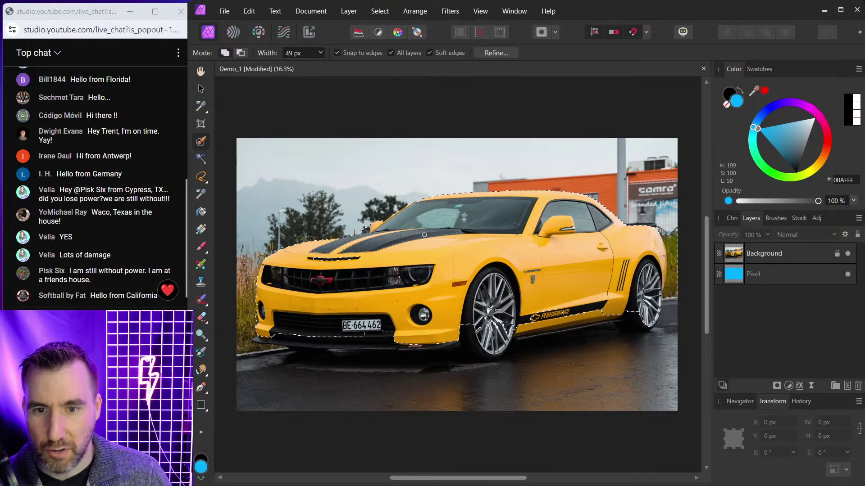
# Try erasing the windshield and hood inside the car selection on the Background layer with the Erase Brush at 380 px
pyautogui.click(202, 318)
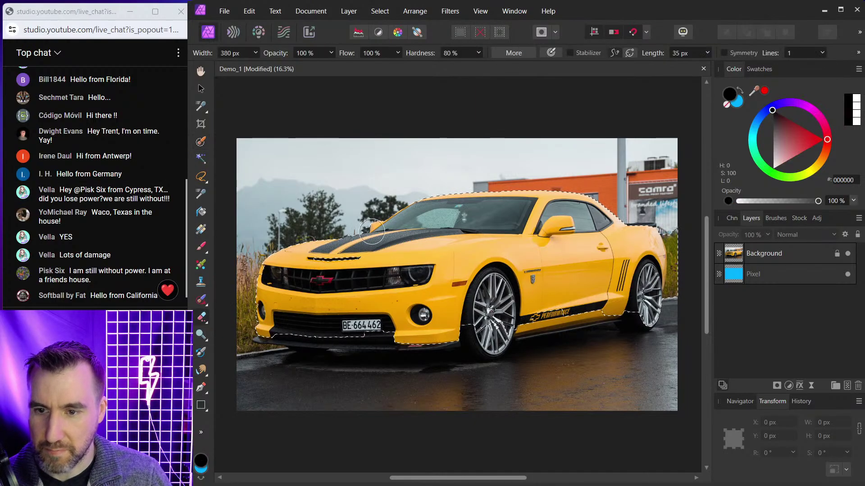
pyautogui.click(752, 255)
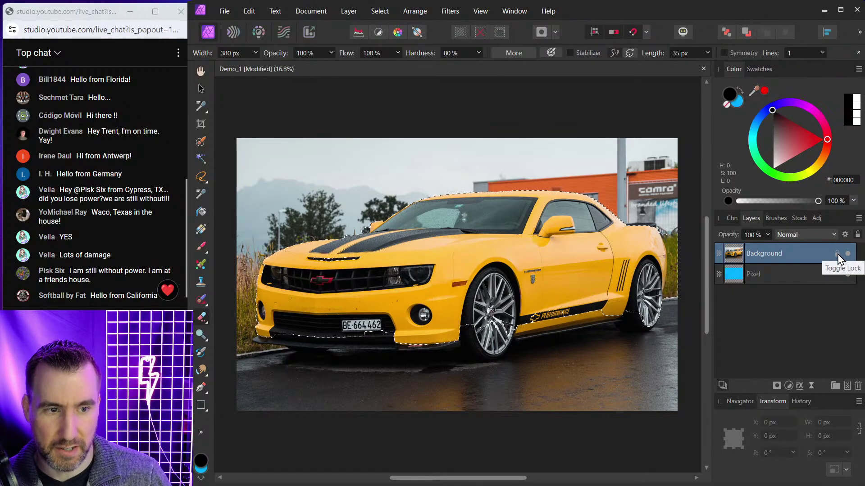
pyautogui.moveTo(505, 209)
pyautogui.mouseDown()
pyautogui.moveTo(443, 205)
pyautogui.moveTo(415, 212)
pyautogui.moveTo(498, 199)
pyautogui.moveTo(354, 232)
pyautogui.moveTo(479, 203)
pyautogui.moveTo(392, 241)
pyautogui.moveTo(449, 244)
pyautogui.moveTo(539, 227)
pyautogui.moveTo(443, 247)
pyautogui.moveTo(538, 200)
pyautogui.mouseUp()
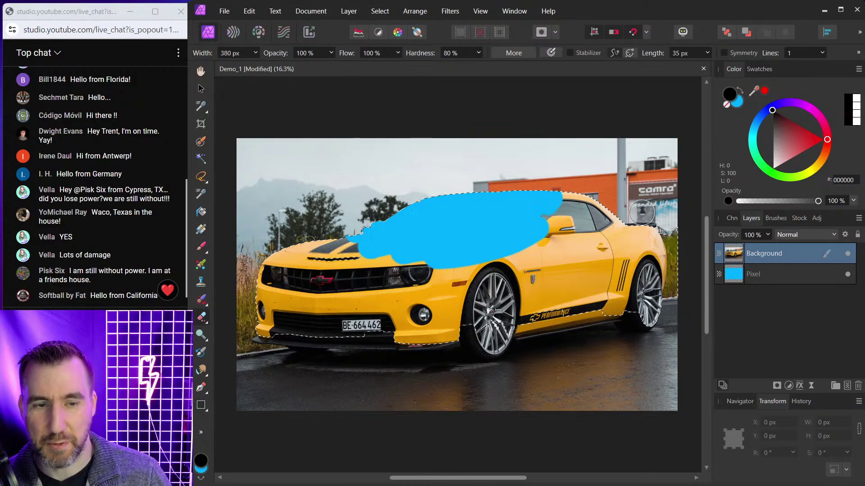
pyautogui.click(848, 254)
pyautogui.click(847, 254)
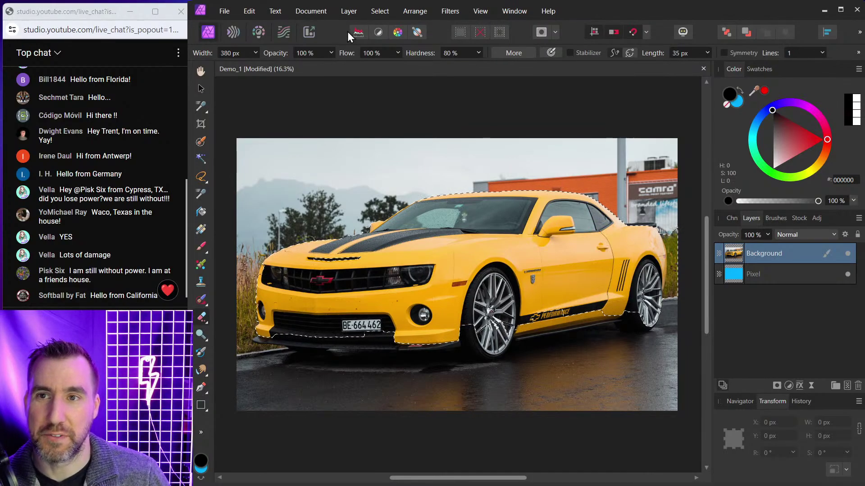
pyautogui.hotkey('ctrl', 'z')
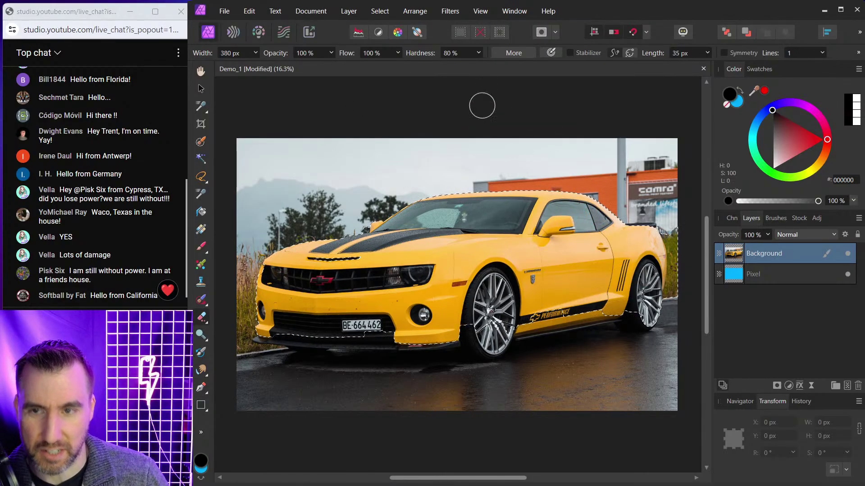
# Invert the pixel selection and erase the sky around the car with the Erase Brush enlarged to 1336 px
pyautogui.click(380, 12)
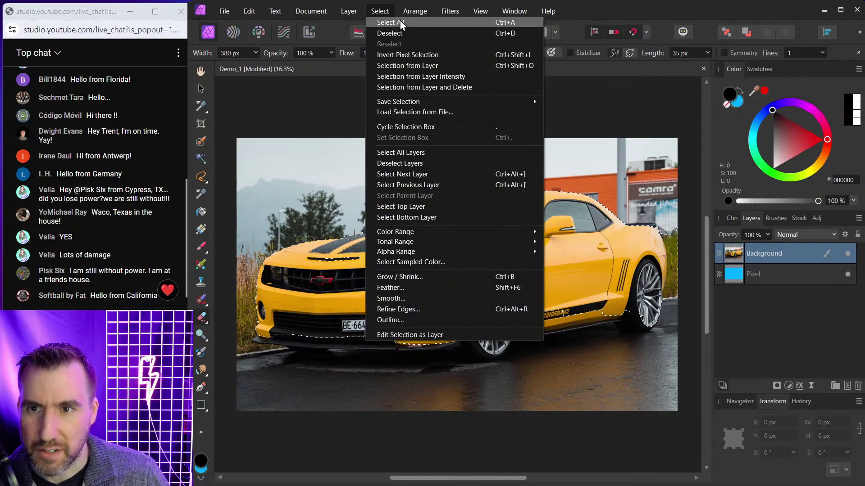
pyautogui.click(417, 54)
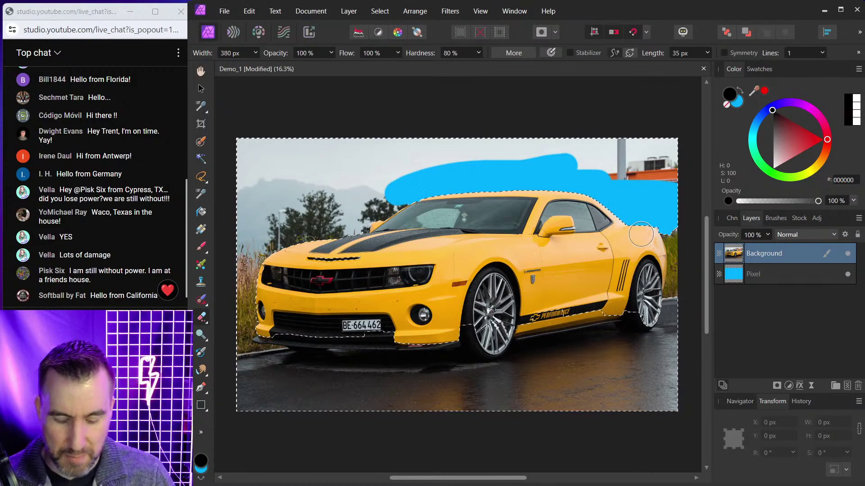
pyautogui.press(']')
pyautogui.press(']')
pyautogui.press(']')
pyautogui.press(']')
pyautogui.moveTo(656, 183)
pyautogui.mouseDown()
pyautogui.moveTo(369, 189)
pyautogui.moveTo(215, 174)
pyautogui.moveTo(330, 127)
pyautogui.moveTo(267, 334)
pyautogui.mouseUp()
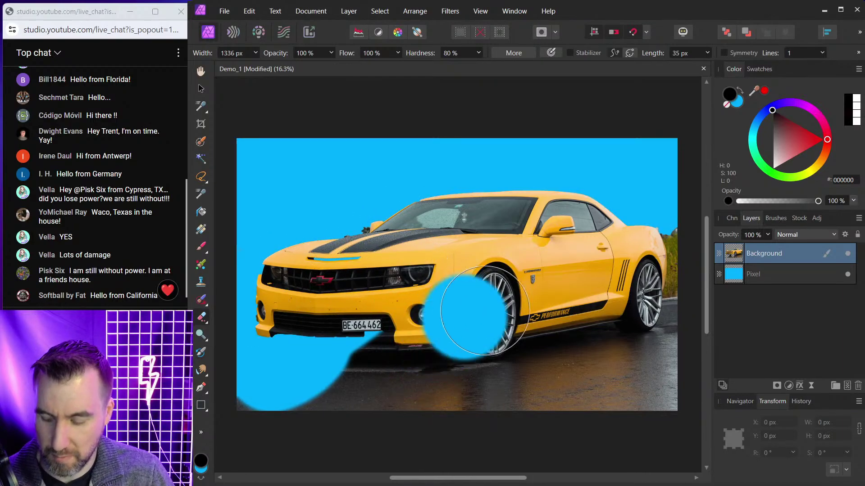
pyautogui.hotkey('ctrl', 'z')
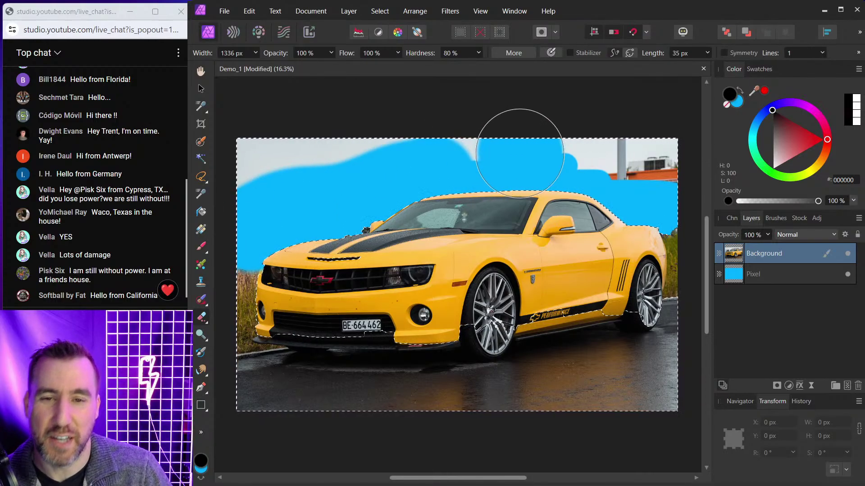
pyautogui.moveTo(519, 154)
pyautogui.mouseDown()
pyautogui.moveTo(648, 167)
pyautogui.moveTo(663, 195)
pyautogui.moveTo(527, 130)
pyautogui.moveTo(447, 143)
pyautogui.mouseUp()
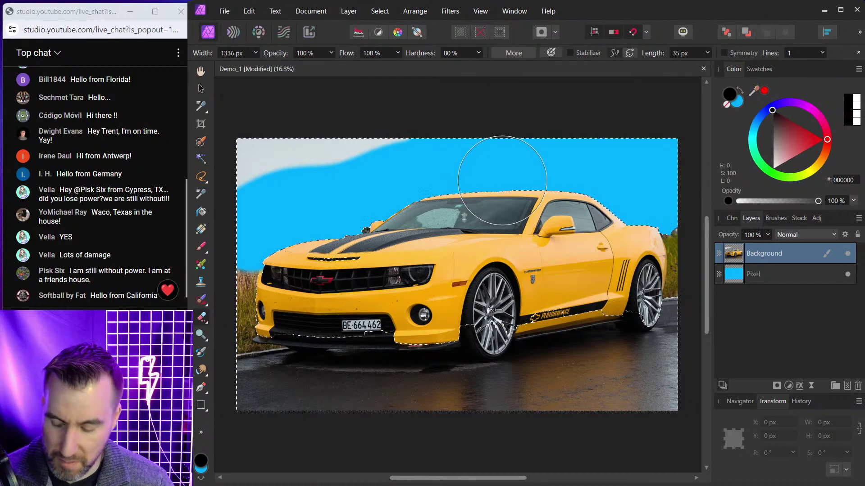
# With the selection cleared and the blue pixel layer hidden, try erasing the sky freehand with the Erase Brush reduced to 966 px
pyautogui.hotkey('ctrl', 'z')
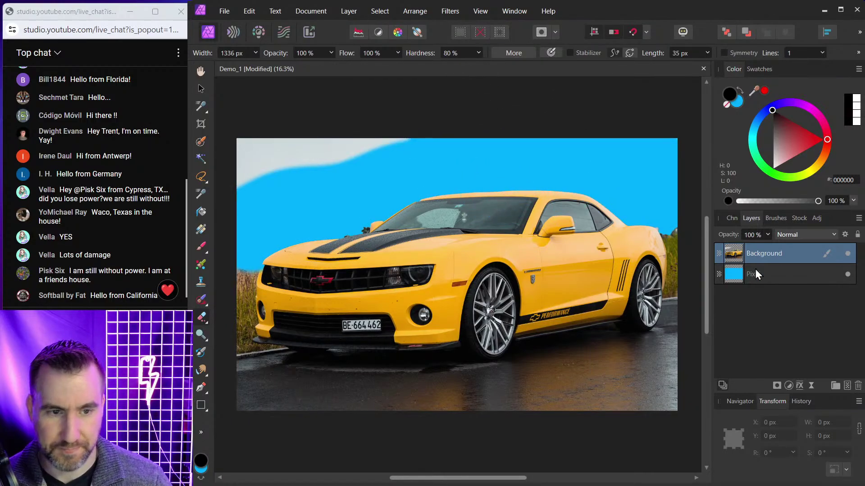
pyautogui.click(849, 274)
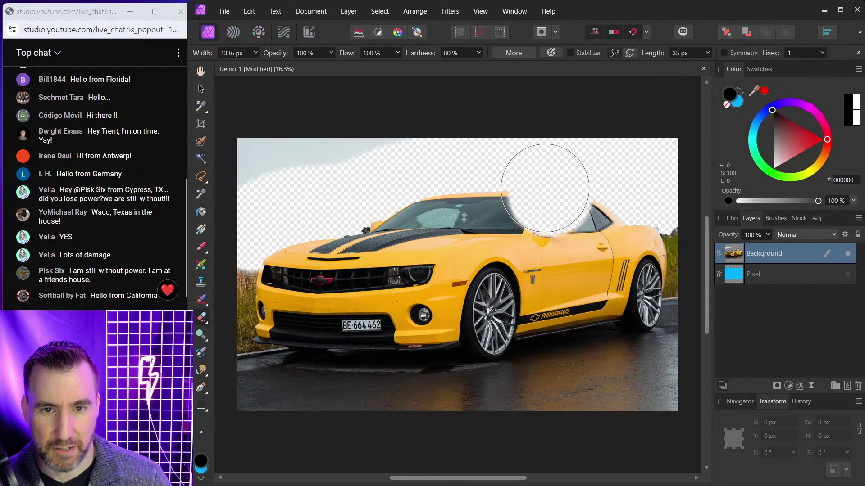
pyautogui.hotkey('ctrl', 'z')
pyautogui.press('[')
pyautogui.press('[')
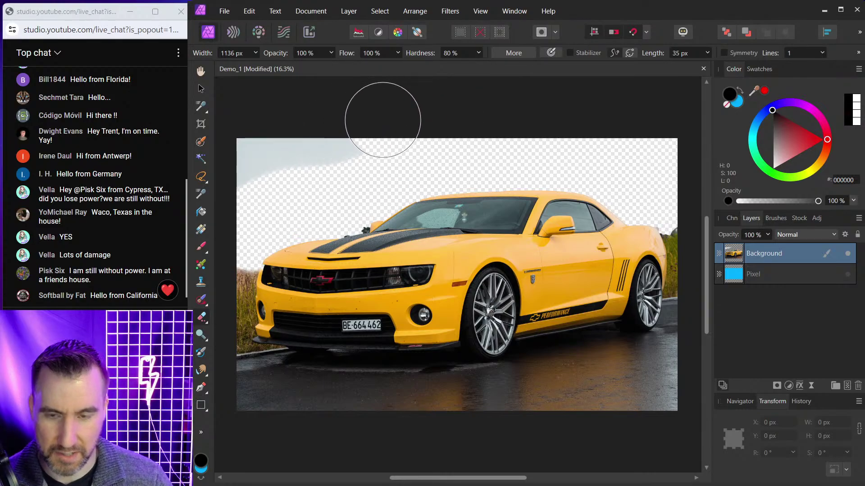
pyautogui.press('[')
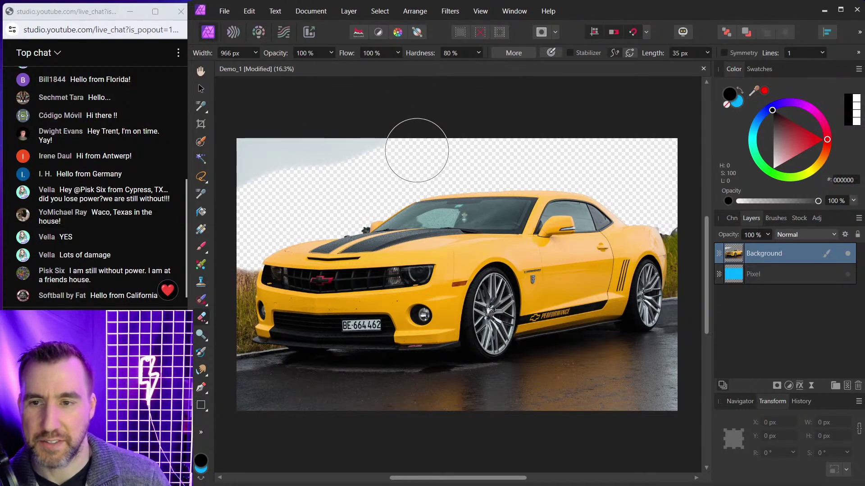
pyautogui.moveTo(396, 146); pyautogui.dragTo(231, 162)
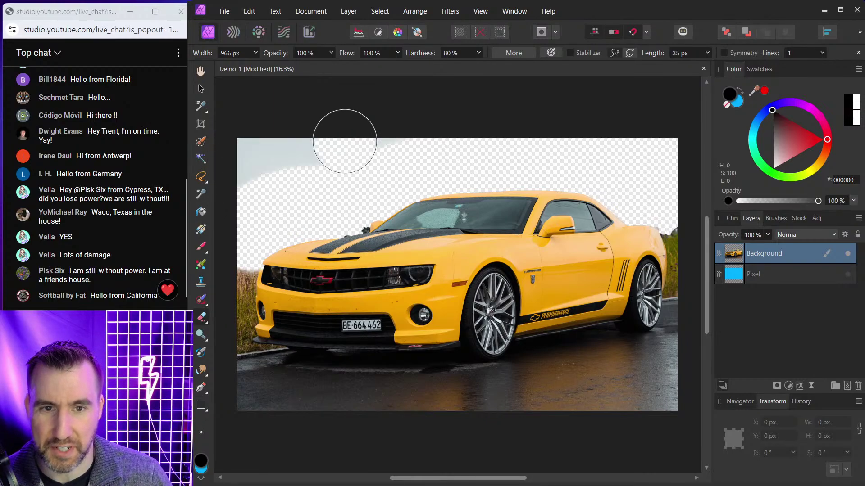
# Undo all erasing and the selection inversion to return to the original car selection on the intact photo
pyautogui.click(620, 231)
pyautogui.hotkey('ctrl', 'z')
pyautogui.hotkey('ctrl', 'z')
pyautogui.hotkey('ctrl', 'z')
pyautogui.hotkey('ctrl', 'z')
pyautogui.hotkey('ctrl', 'z')
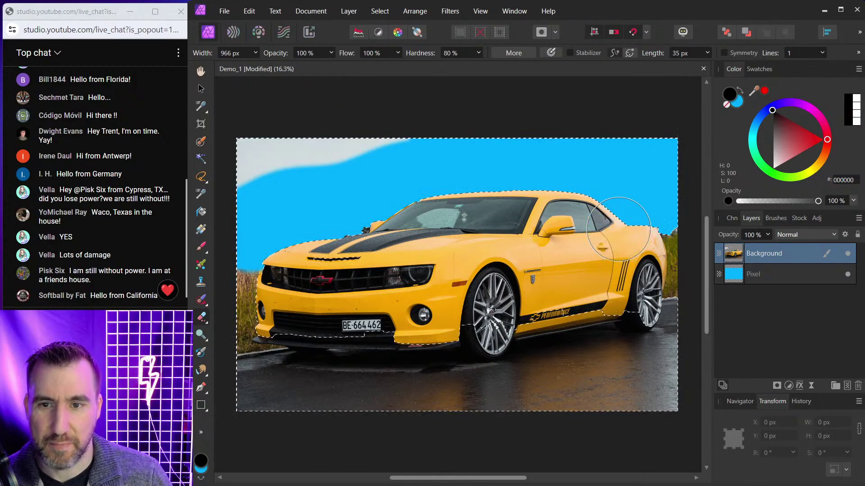
pyautogui.hotkey('ctrl', 'z')
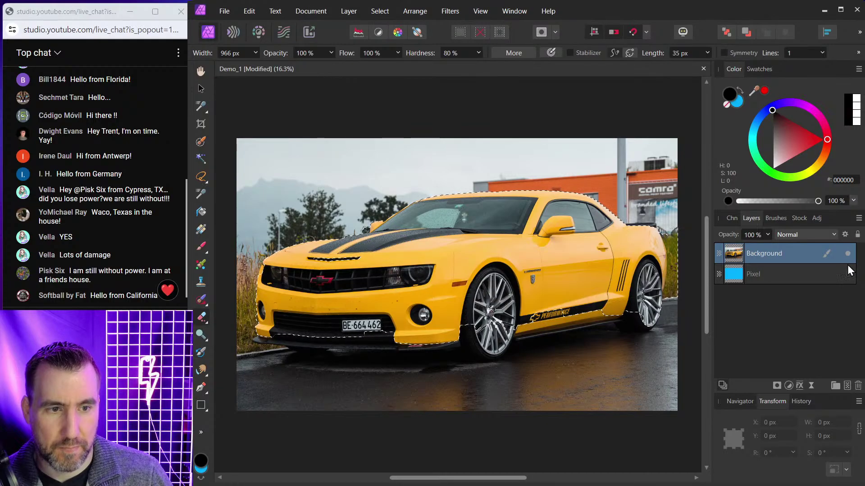
# Delete the blue pixel layer and clear the selection around the car
pyautogui.click(748, 274)
pyautogui.click(858, 386)
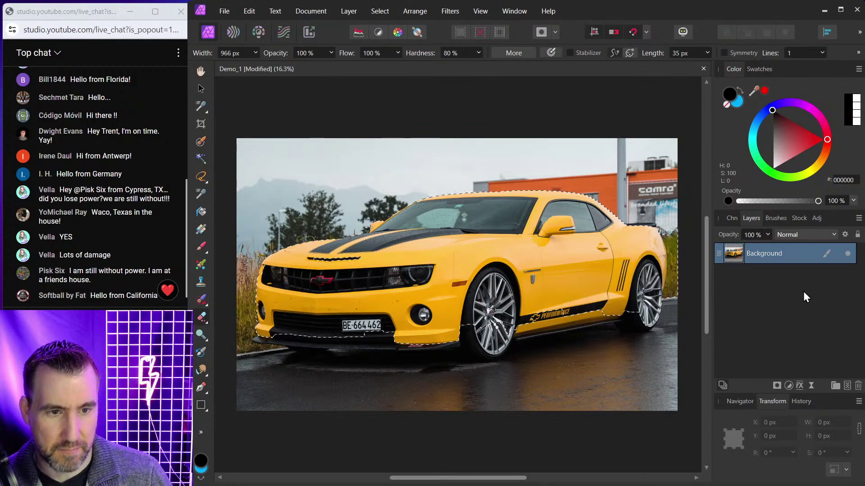
pyautogui.click(532, 266)
pyautogui.hotkey('ctrl', 'd')
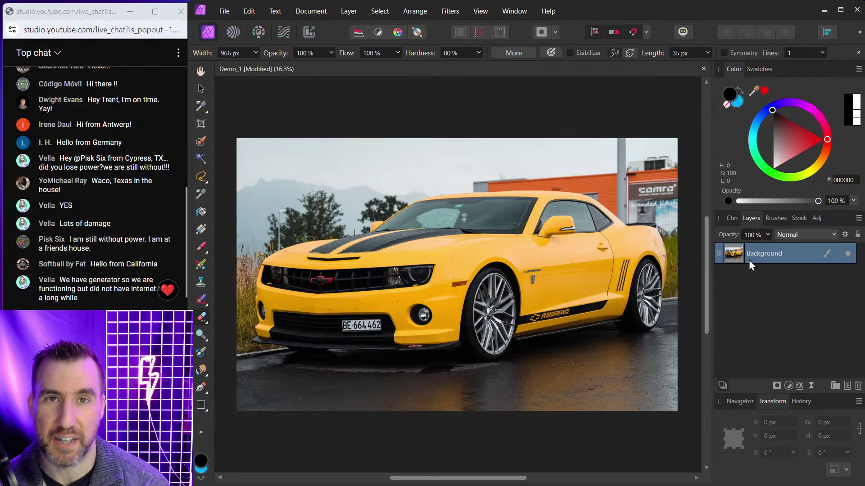
# Try erasing the sky and roof area directly on the Background layer with the 966 px Erase Brush, and undo the strokes
pyautogui.moveTo(593, 200)
pyautogui.mouseDown()
pyautogui.moveTo(602, 182)
pyautogui.moveTo(553, 179)
pyautogui.moveTo(421, 190)
pyautogui.moveTo(384, 207)
pyautogui.moveTo(370, 163)
pyautogui.moveTo(284, 243)
pyautogui.mouseUp()
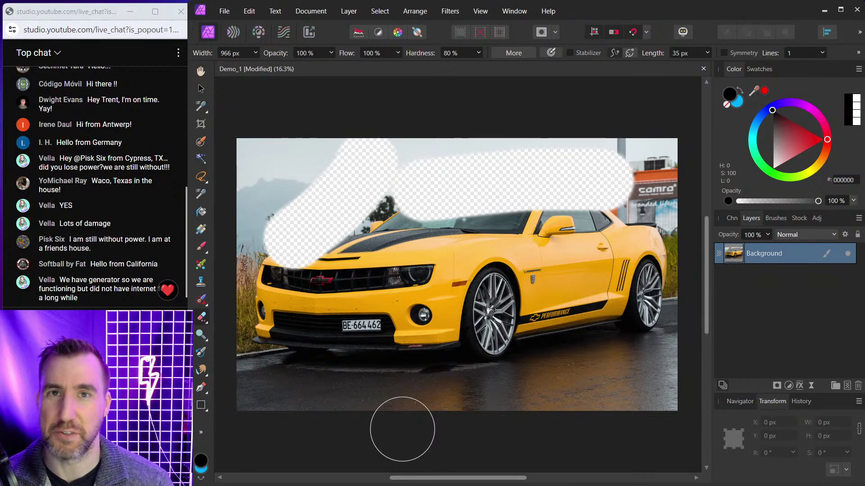
pyautogui.hotkey('ctrl', 'z')
pyautogui.hotkey('ctrl', 'z')
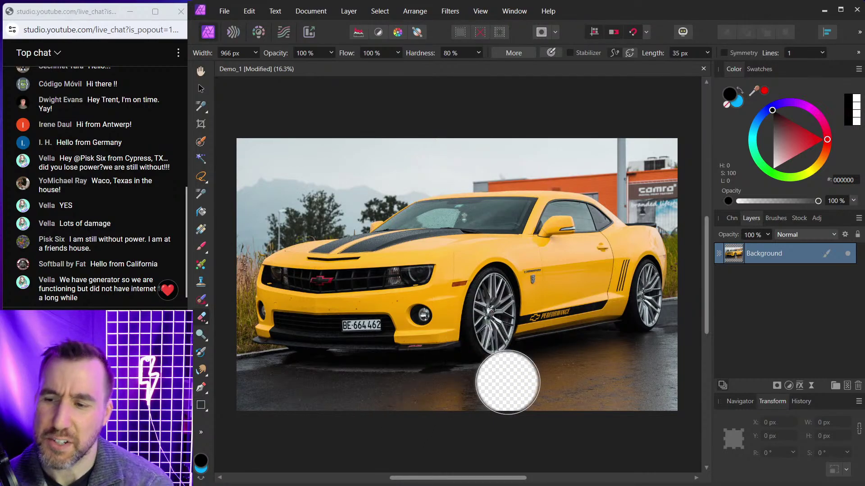
pyautogui.hotkey('ctrl', 'z')
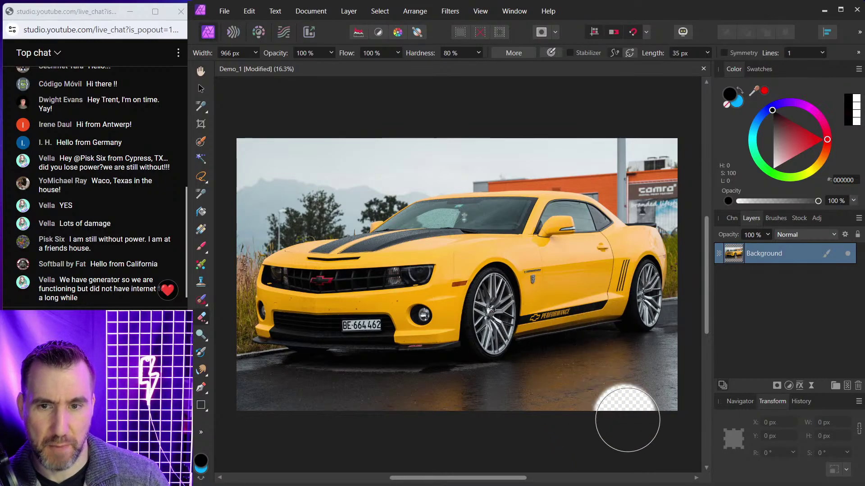
# Undo the last erasing on the photo, choose the Paint Brush Tool and add a mask layer to the Background layer
pyautogui.moveTo(230, 155); pyautogui.dragTo(221, 130)
pyautogui.hotkey('ctrl', 'z')
pyautogui.click(201, 246)
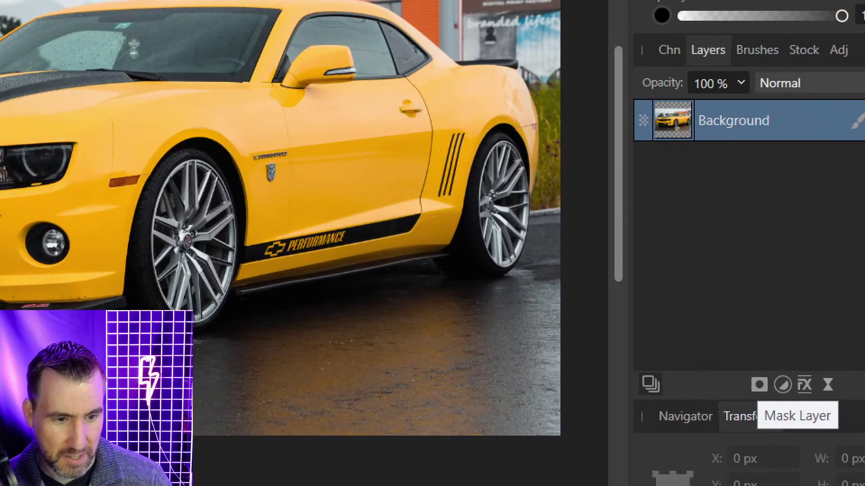
pyautogui.moveTo(775, 367)
pyautogui.mouseDown()
pyautogui.moveTo(740, 387)
pyautogui.moveTo(762, 409)
pyautogui.moveTo(774, 372)
pyautogui.mouseUp()
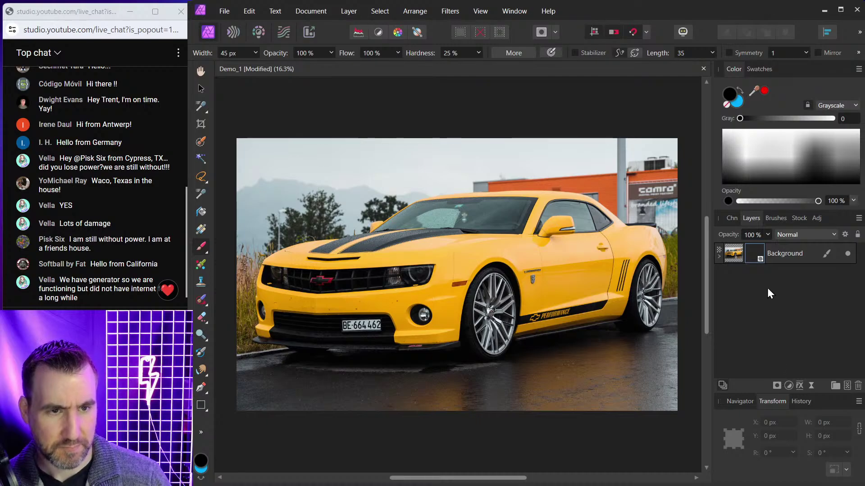
# Expand the Background layer to reach its mask, view the mask in isolation and return to the photo
pyautogui.click(719, 256)
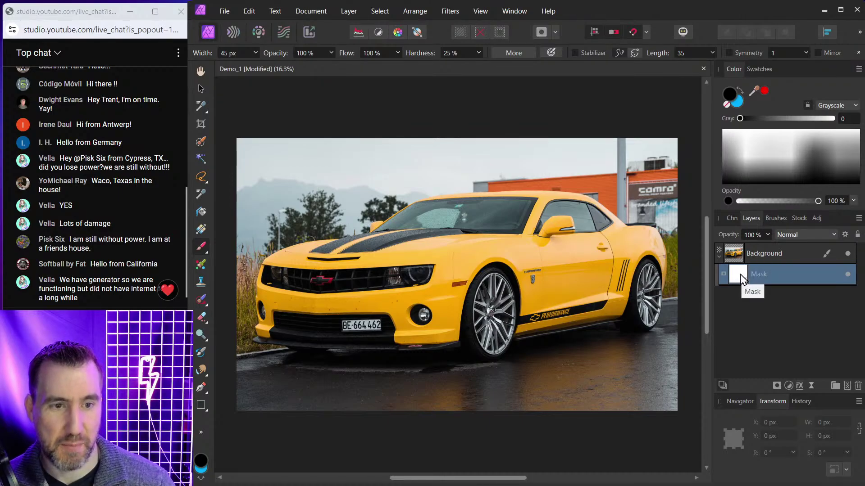
pyautogui.keyDown('alt'); pyautogui.click(741, 277); pyautogui.keyUp('alt')
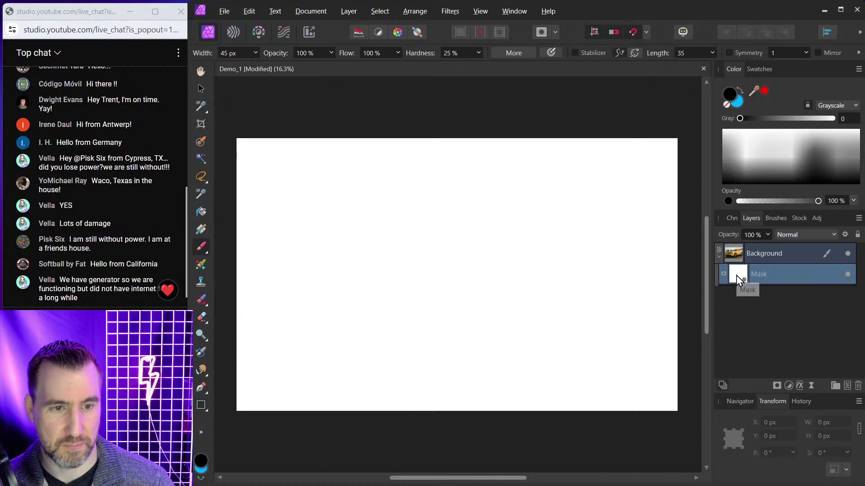
pyautogui.keyDown('alt'); pyautogui.click(739, 278); pyautogui.keyUp('alt')
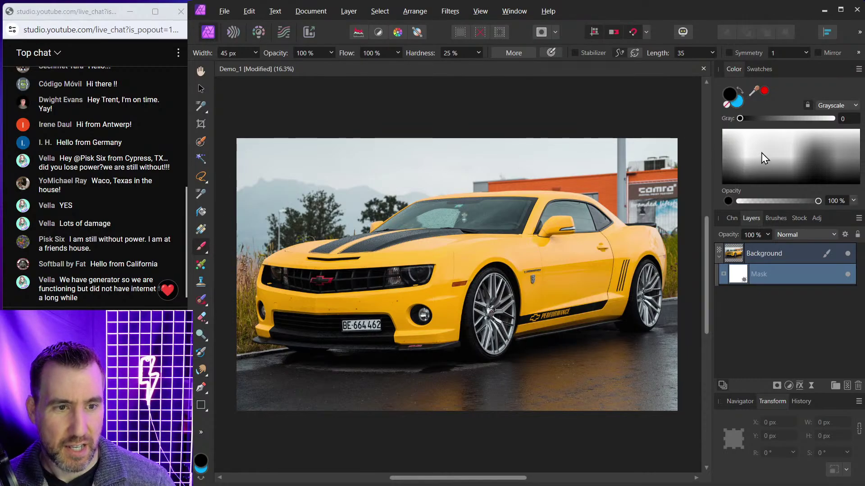
# Choose the 32 px Round Brush from the Basic set, enlarge it to 396 px and set the paint colour to black
pyautogui.click(776, 219)
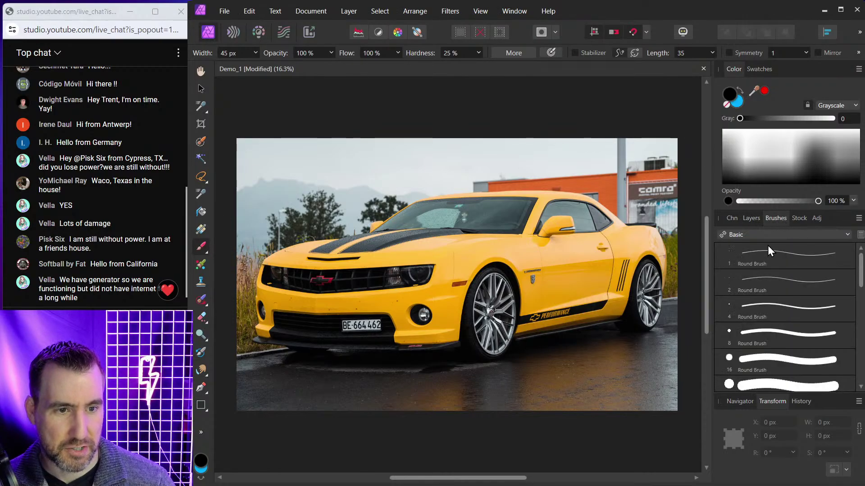
pyautogui.click(783, 384)
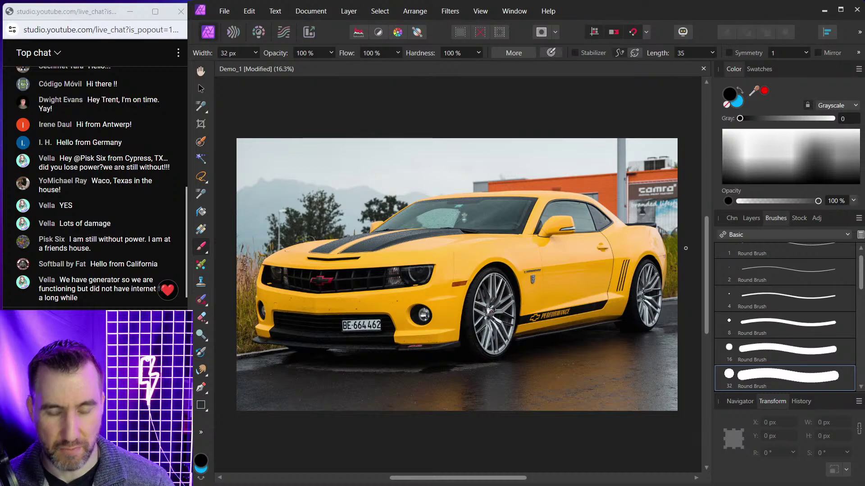
pyautogui.press(']')
pyautogui.press(']')
pyautogui.press(']')
pyautogui.press(']')
pyautogui.press(']')
pyautogui.press(']')
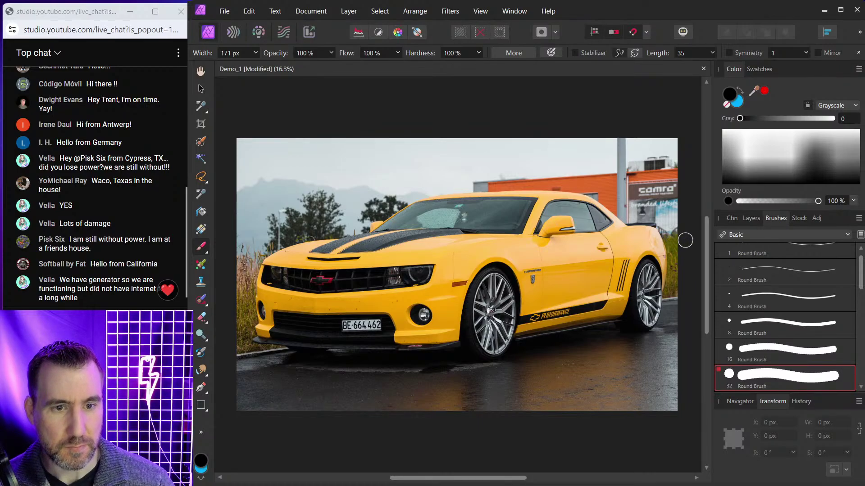
pyautogui.click(751, 219)
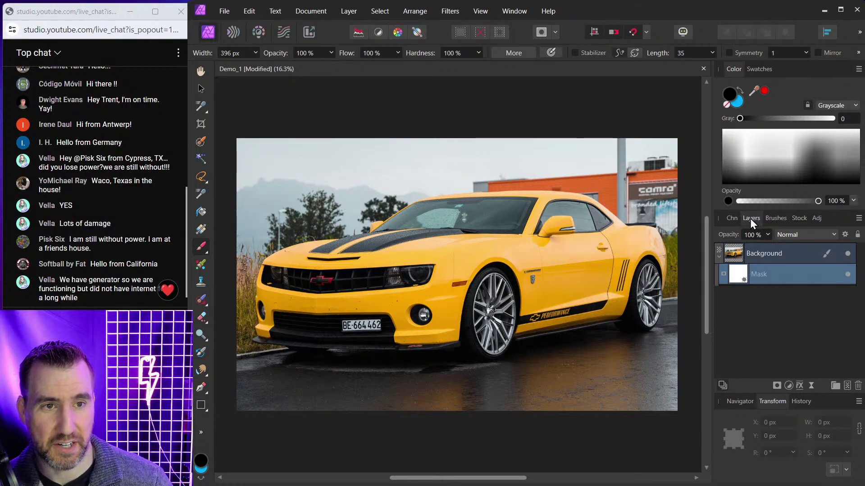
pyautogui.moveTo(733, 153); pyautogui.dragTo(736, 184)
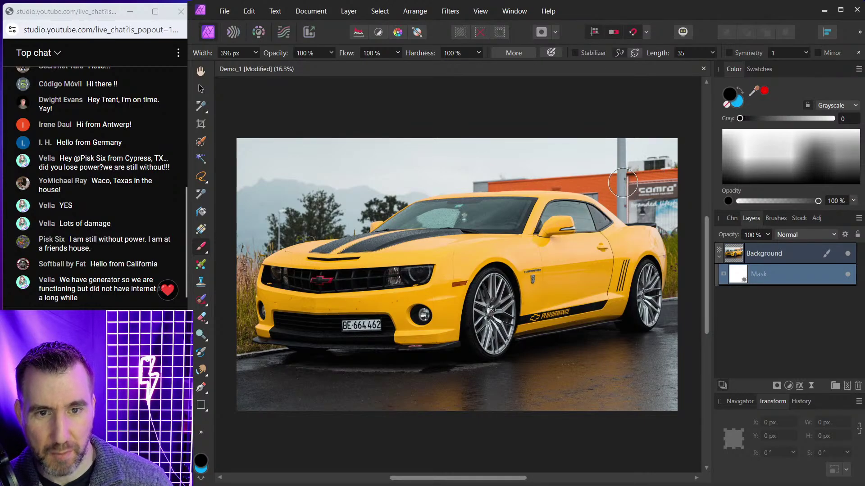
# Paint black on the mask over the car's roof, side window and the building, and check the painted area in the isolated mask view
pyautogui.moveTo(624, 180)
pyautogui.mouseDown()
pyautogui.moveTo(566, 250)
pyautogui.moveTo(559, 215)
pyautogui.moveTo(591, 179)
pyautogui.moveTo(551, 242)
pyautogui.moveTo(570, 185)
pyautogui.moveTo(547, 216)
pyautogui.moveTo(558, 181)
pyautogui.moveTo(531, 211)
pyautogui.moveTo(546, 179)
pyautogui.moveTo(516, 207)
pyautogui.moveTo(538, 174)
pyautogui.moveTo(518, 192)
pyautogui.moveTo(504, 238)
pyautogui.mouseUp()
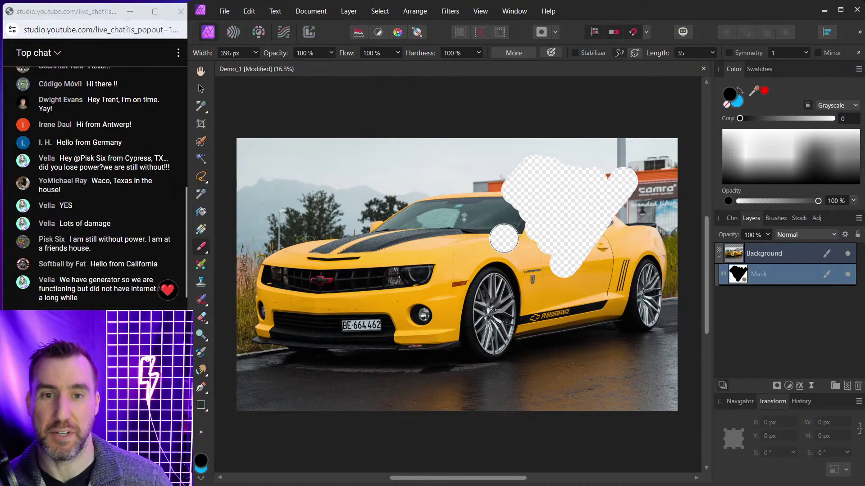
pyautogui.keyDown('alt'); pyautogui.click(739, 275); pyautogui.keyUp('alt')
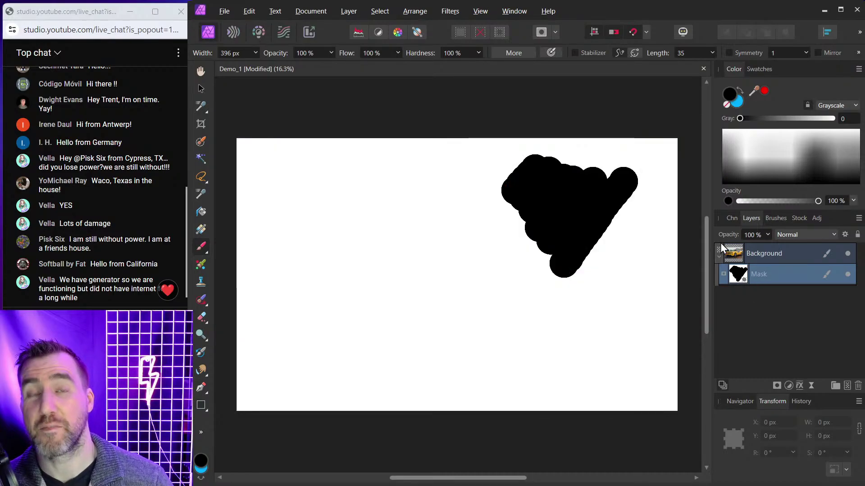
pyautogui.moveTo(628, 192); pyautogui.dragTo(611, 209)
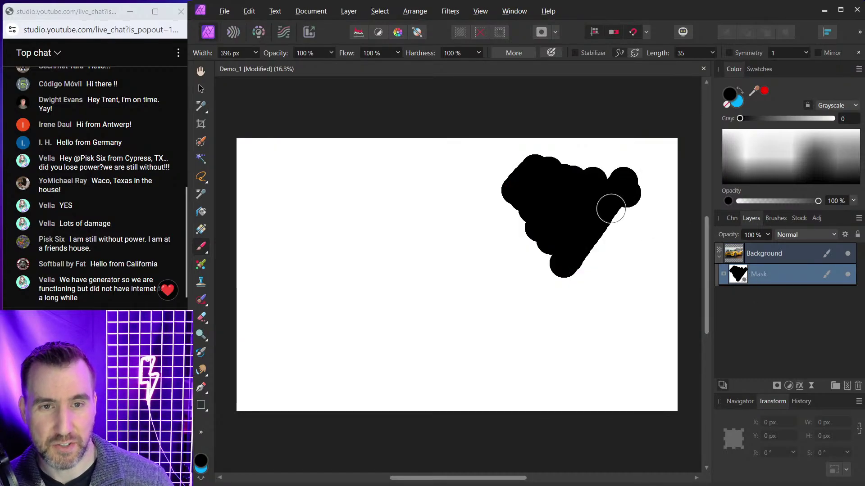
pyautogui.hotkey('ctrl', 'z')
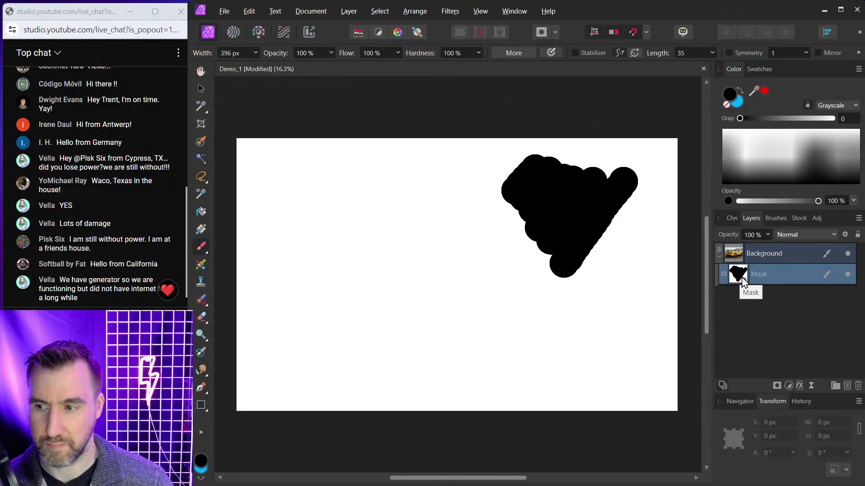
pyautogui.keyDown('alt'); pyautogui.click(738, 276); pyautogui.keyUp('alt')
pyautogui.moveTo(739, 274); pyautogui.dragTo(729, 231)
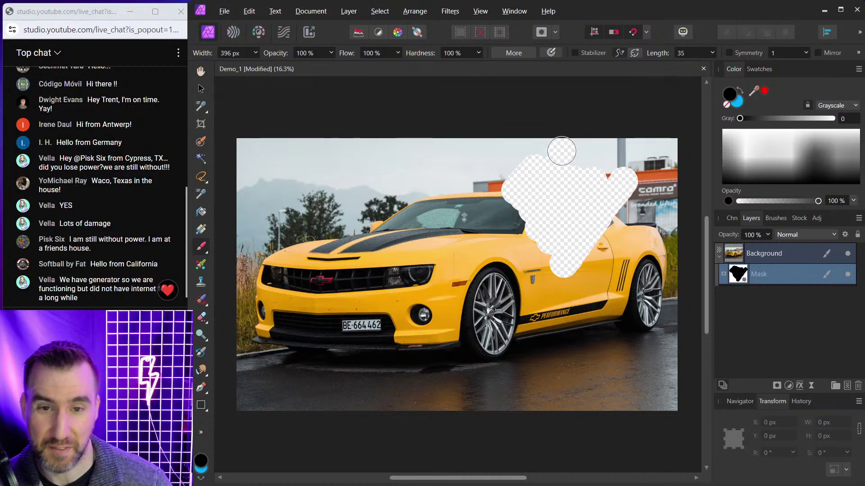
# Extend the black mask paint across the windshield and sky above the roof, checking the mask in isolation between strokes
pyautogui.moveTo(518, 182)
pyautogui.mouseDown()
pyautogui.moveTo(532, 201)
pyautogui.moveTo(528, 237)
pyautogui.moveTo(585, 185)
pyautogui.moveTo(626, 177)
pyautogui.mouseUp()
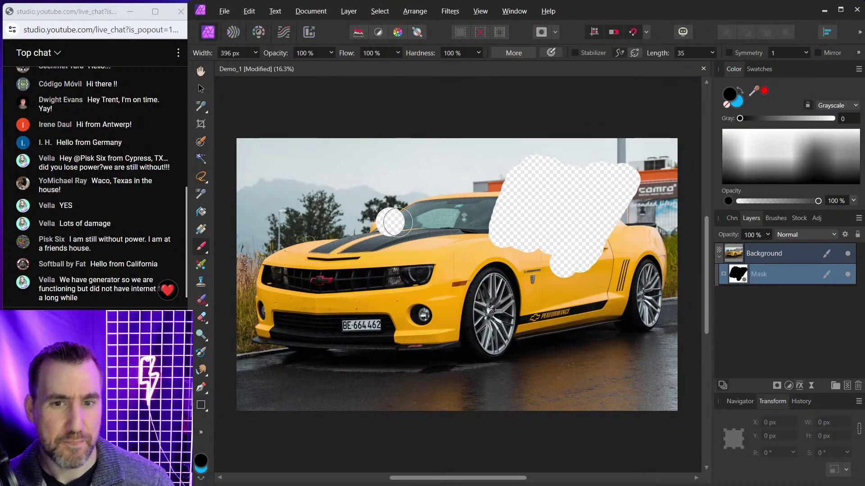
pyautogui.moveTo(533, 159); pyautogui.dragTo(462, 217)
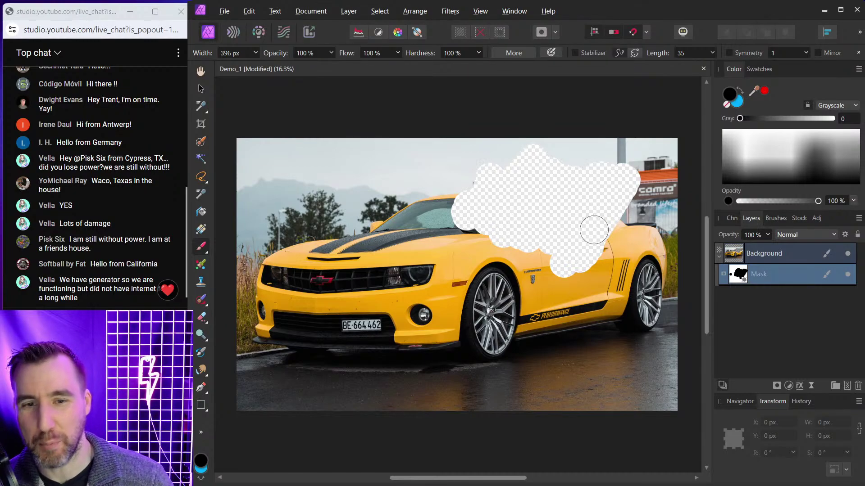
pyautogui.keyDown('alt'); pyautogui.click(744, 273); pyautogui.keyUp('alt')
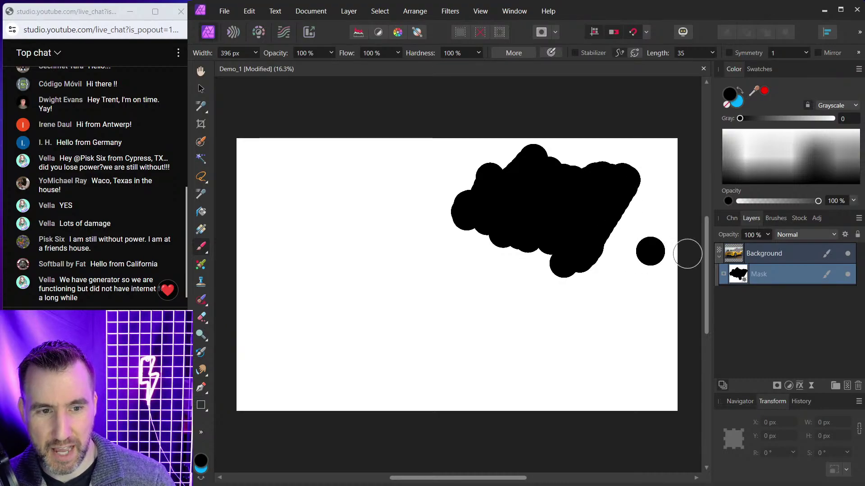
pyautogui.keyDown('alt'); pyautogui.click(744, 278); pyautogui.keyUp('alt')
pyautogui.moveTo(517, 193)
pyautogui.mouseDown()
pyautogui.moveTo(467, 172)
pyautogui.moveTo(447, 185)
pyautogui.moveTo(453, 190)
pyautogui.moveTo(462, 179)
pyautogui.moveTo(447, 214)
pyautogui.moveTo(434, 202)
pyautogui.moveTo(404, 217)
pyautogui.moveTo(403, 203)
pyautogui.moveTo(408, 227)
pyautogui.mouseUp()
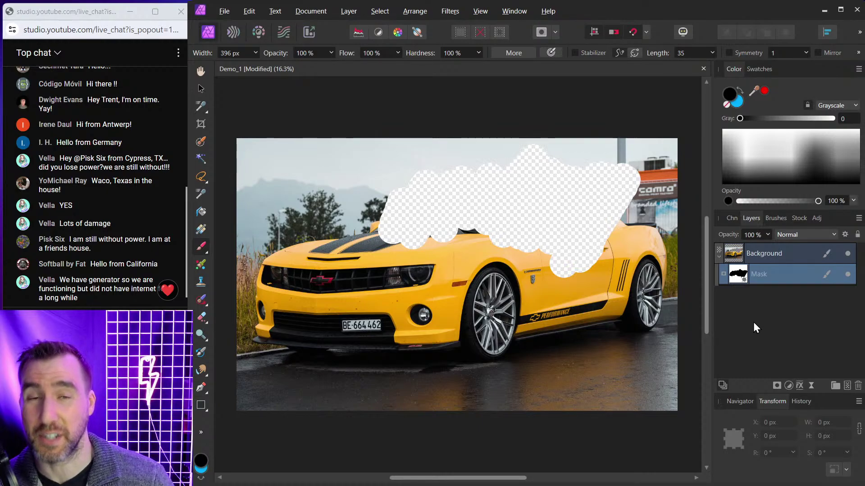
# Set the paint colour to white and paint back the hidden roof and side of the car, continuing in the isolated mask view
pyautogui.click(744, 153)
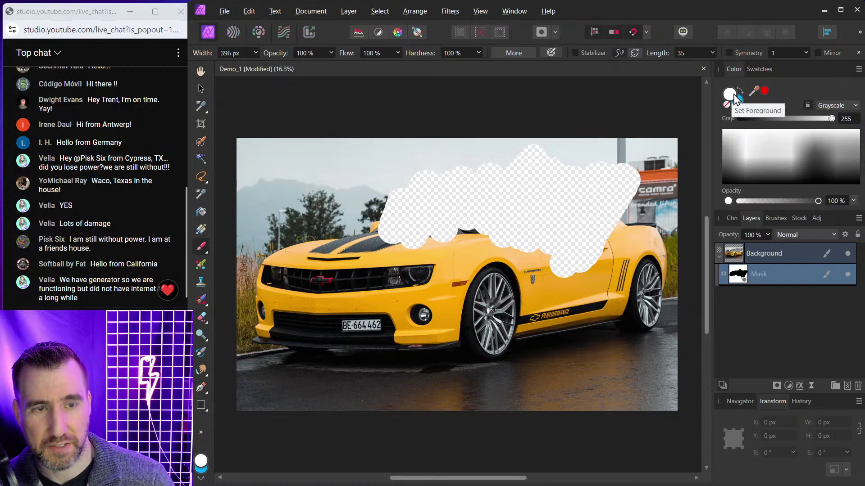
pyautogui.moveTo(641, 198)
pyautogui.mouseDown()
pyautogui.moveTo(631, 225)
pyautogui.moveTo(562, 295)
pyautogui.moveTo(617, 225)
pyautogui.moveTo(563, 261)
pyautogui.moveTo(641, 171)
pyautogui.moveTo(550, 257)
pyautogui.moveTo(576, 212)
pyautogui.moveTo(522, 252)
pyautogui.moveTo(567, 192)
pyautogui.moveTo(504, 244)
pyautogui.moveTo(496, 211)
pyautogui.moveTo(527, 194)
pyautogui.moveTo(478, 243)
pyautogui.mouseUp()
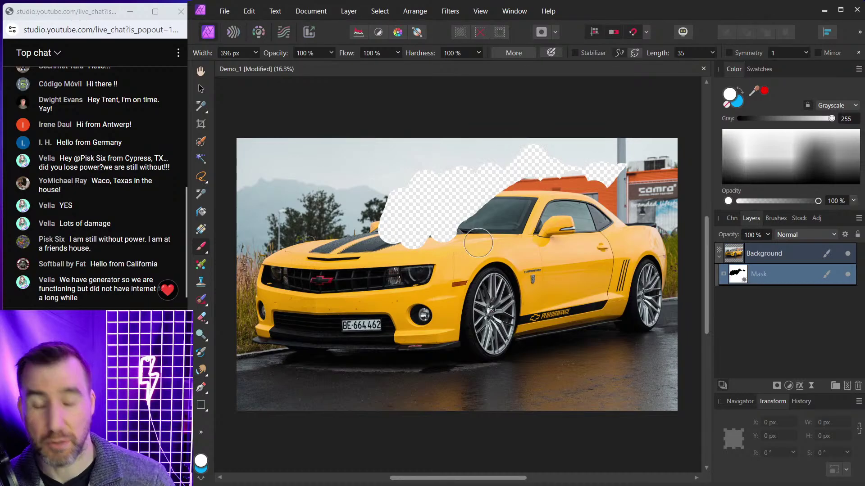
pyautogui.keyDown('alt'); pyautogui.click(741, 275); pyautogui.keyUp('alt')
pyautogui.moveTo(626, 162)
pyautogui.mouseDown()
pyautogui.moveTo(599, 176)
pyautogui.moveTo(583, 153)
pyautogui.moveTo(545, 174)
pyautogui.moveTo(523, 169)
pyautogui.moveTo(458, 235)
pyautogui.mouseUp()
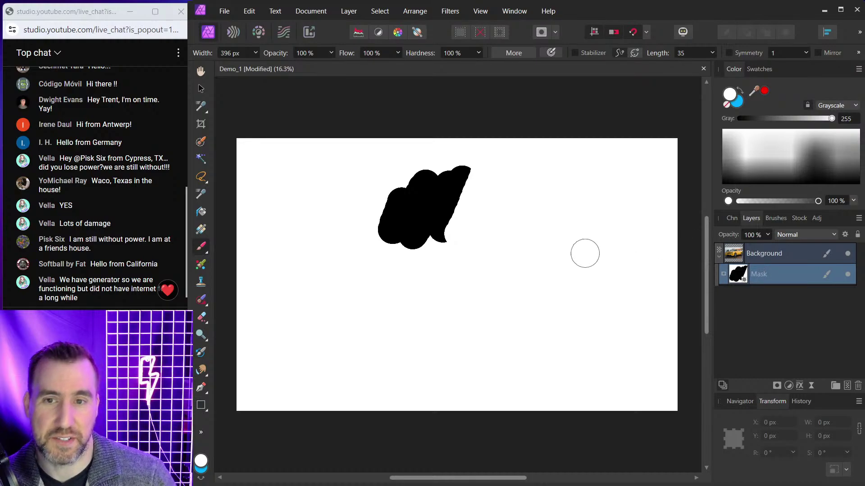
# Undo a white dab on the mask, return to the photo and paint white over the remaining hidden area at the windshield
pyautogui.click(428, 204)
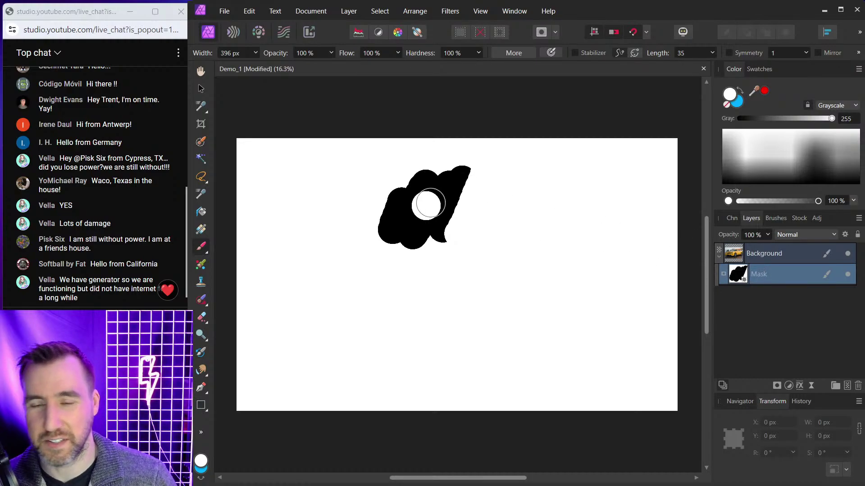
pyautogui.hotkey('ctrl', 'z')
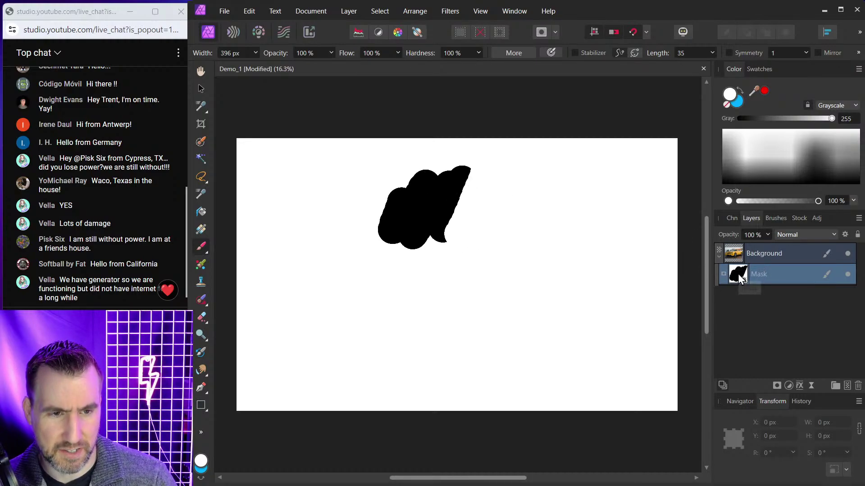
pyautogui.keyDown('alt'); pyautogui.click(738, 274); pyautogui.keyUp('alt')
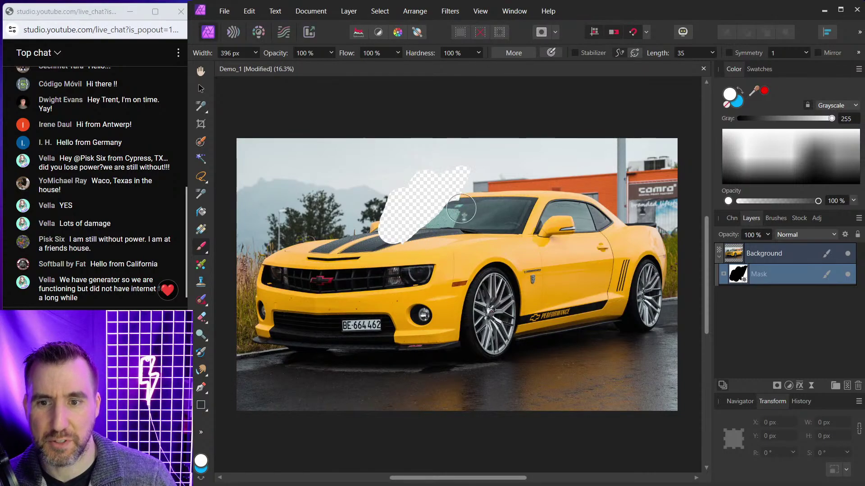
pyautogui.moveTo(461, 209)
pyautogui.mouseDown()
pyautogui.moveTo(449, 184)
pyautogui.moveTo(403, 242)
pyautogui.moveTo(435, 165)
pyautogui.moveTo(389, 213)
pyautogui.moveTo(378, 246)
pyautogui.mouseUp()
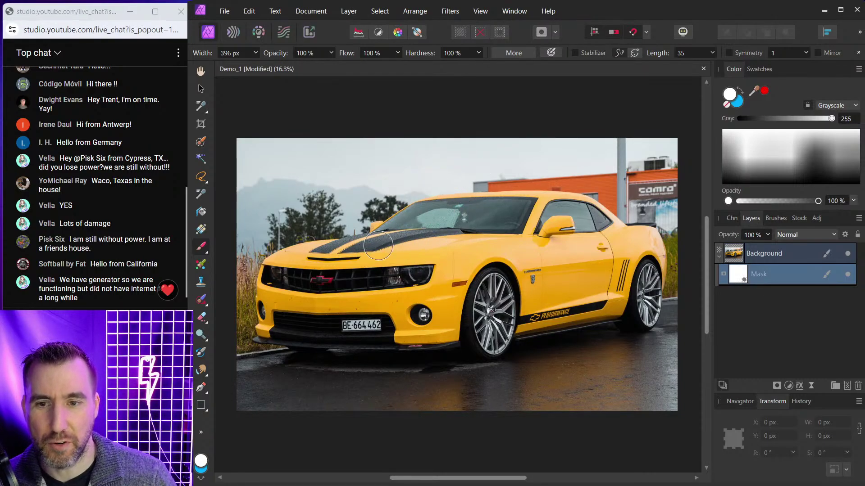
# Set the colour to black, reduce the brush to 243 px and paint a strip on the mask just above the car's roof
pyautogui.click(762, 153)
pyautogui.scroll(1, 511, 165)
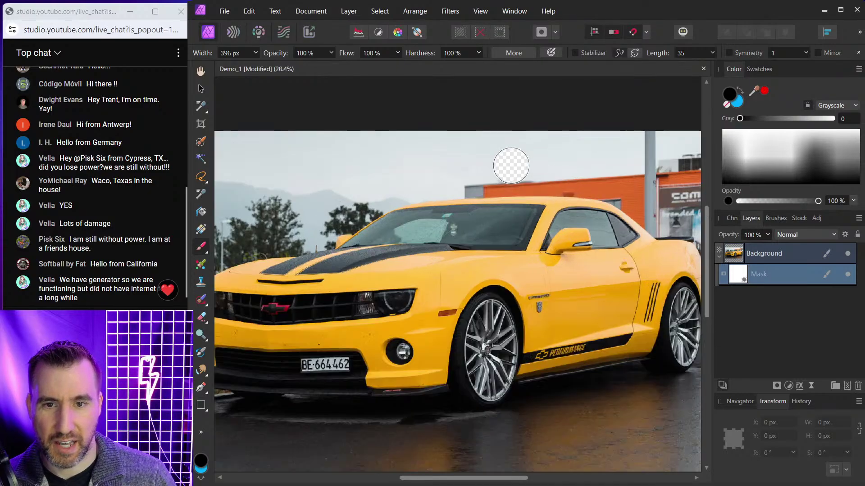
pyautogui.scroll(1, 513, 174)
pyautogui.press('[')
pyautogui.press('[')
pyautogui.press('[')
pyautogui.scroll(1, 521, 191)
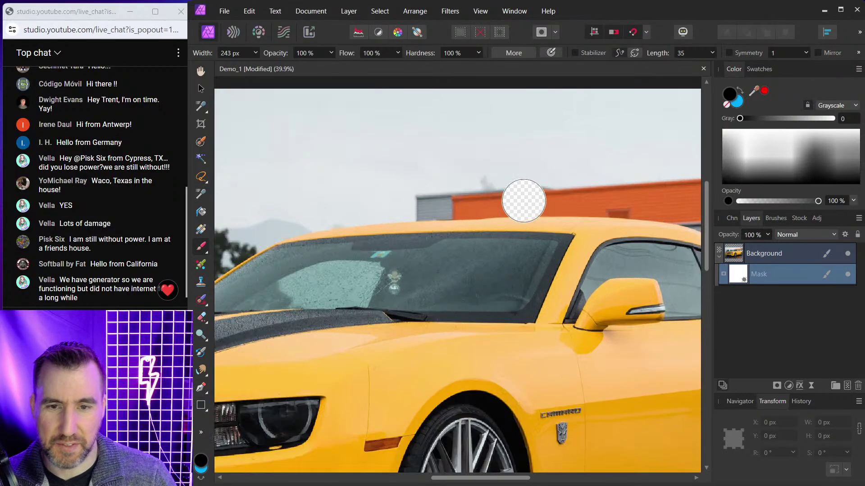
pyautogui.scroll(2, 523, 201)
pyautogui.moveTo(576, 188)
pyautogui.mouseDown()
pyautogui.moveTo(261, 207)
pyautogui.moveTo(498, 184)
pyautogui.moveTo(527, 193)
pyautogui.moveTo(653, 194)
pyautogui.mouseUp()
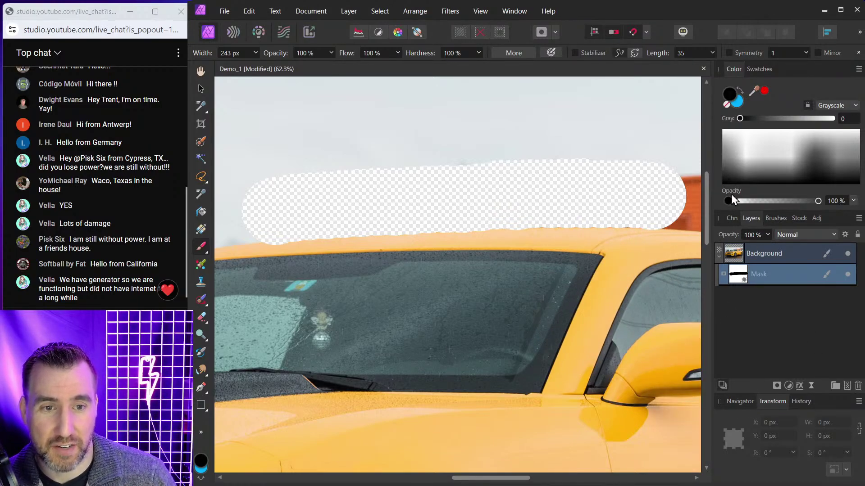
# Set the colour to white, shrink the brush to 35 px and paint back the car's roof edge on the mask
pyautogui.click(831, 118)
pyautogui.press('[')
pyautogui.press('[')
pyautogui.press('[')
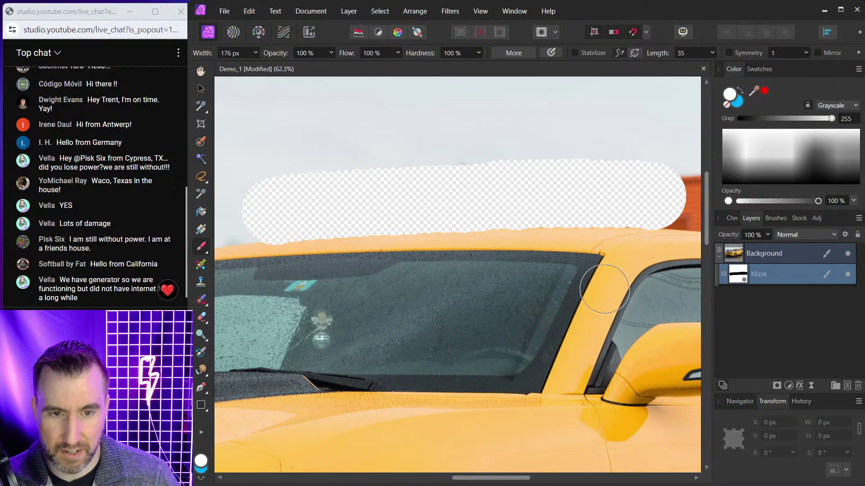
pyautogui.press('[')
pyautogui.press('[')
pyautogui.press('[')
pyautogui.press('[')
pyautogui.press('[')
pyautogui.press('[')
pyautogui.press('[')
pyautogui.press('[')
pyautogui.press('[')
pyautogui.press('[')
pyautogui.press('[')
pyautogui.press('[')
pyautogui.press('[')
pyautogui.press('[')
pyautogui.press('[')
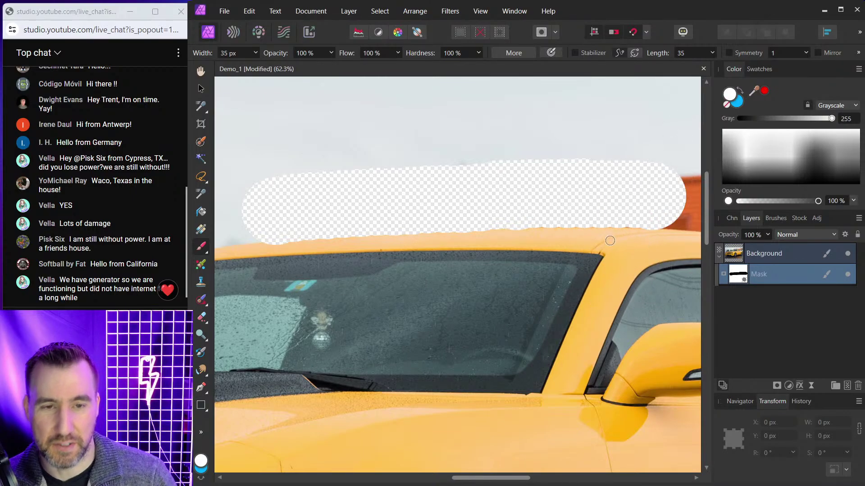
pyautogui.scroll(-1, 635, 234)
pyautogui.scroll(2, 643, 232)
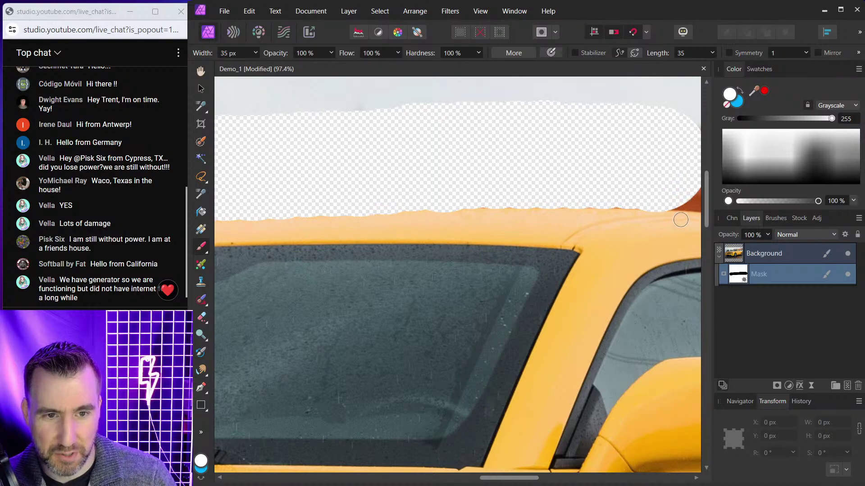
pyautogui.moveTo(657, 212)
pyautogui.mouseDown()
pyautogui.moveTo(265, 221)
pyautogui.moveTo(309, 234)
pyautogui.moveTo(376, 207)
pyautogui.moveTo(305, 213)
pyautogui.mouseUp()
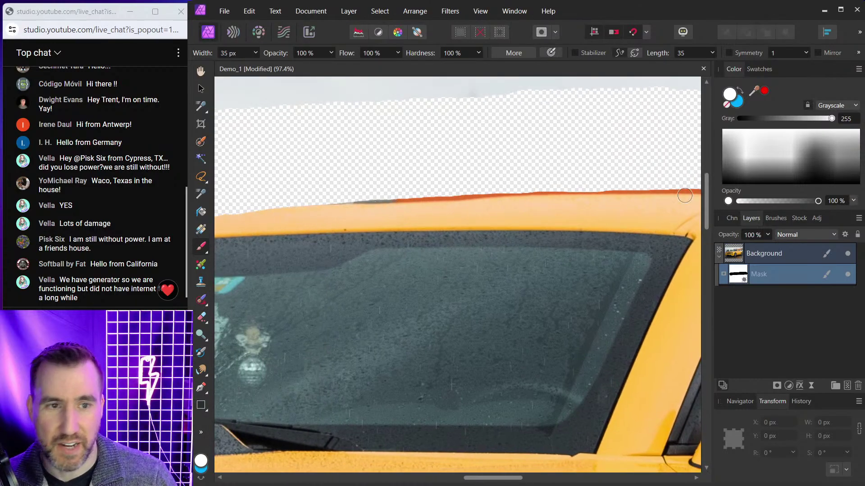
# Set the colour to black and paint out the thin strip of background left along the roof edge on the mask
pyautogui.click(742, 175)
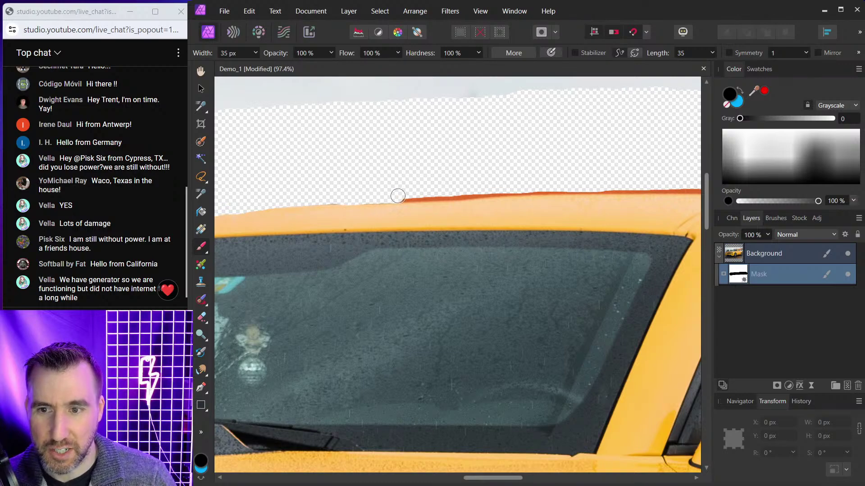
pyautogui.moveTo(397, 195)
pyautogui.mouseDown()
pyautogui.moveTo(680, 187)
pyautogui.moveTo(677, 179)
pyautogui.moveTo(449, 185)
pyautogui.moveTo(595, 188)
pyautogui.mouseUp()
pyautogui.scroll(-5, 504, 190)
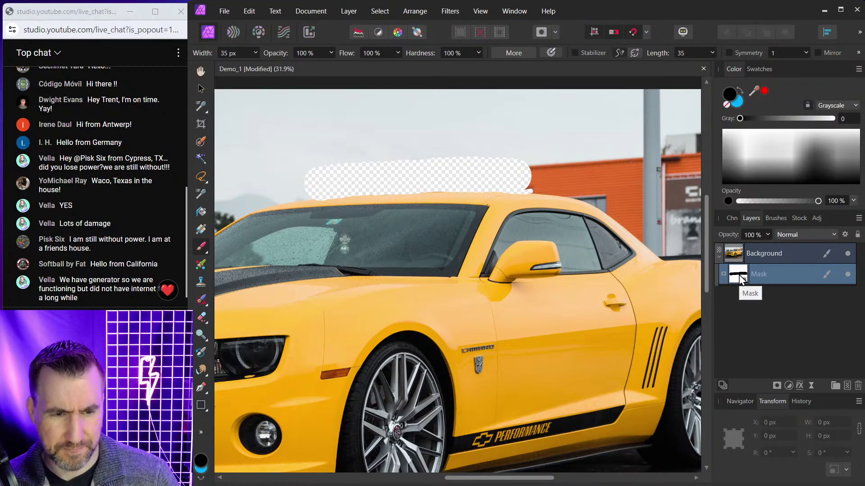
# Replace the painted mask on the Background layer with a new blank mask
pyautogui.click(858, 386)
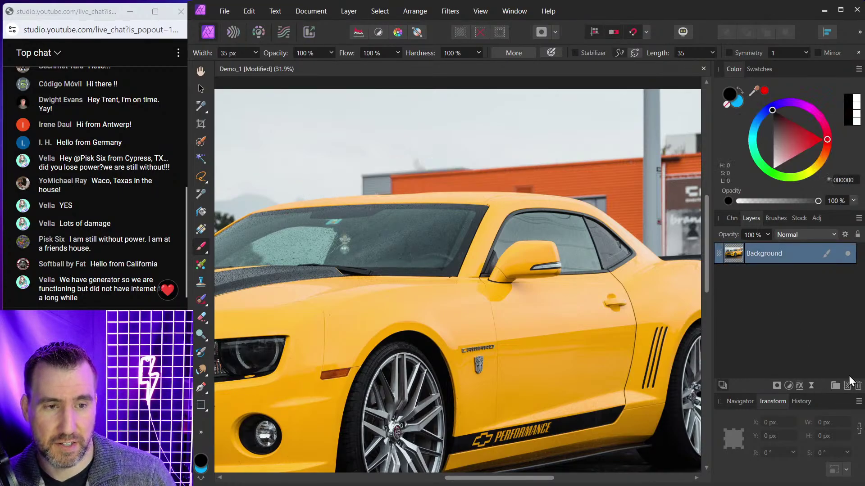
pyautogui.click(777, 387)
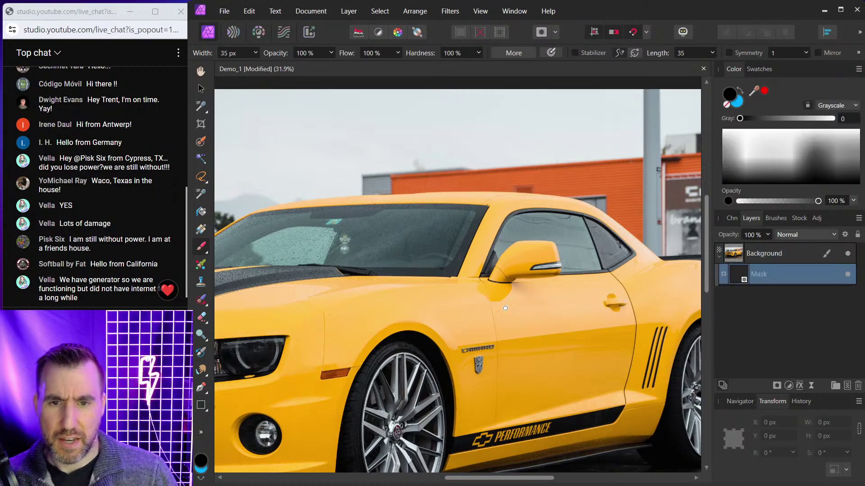
pyautogui.scroll(-3, 506, 308)
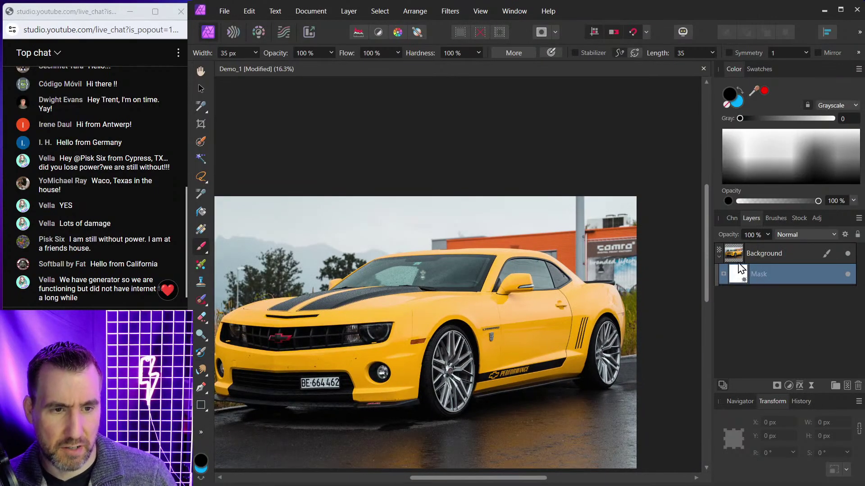
# Add a new empty pixel layer beneath the masked Background layer and hide the Background layer
pyautogui.click(768, 254)
pyautogui.click(846, 386)
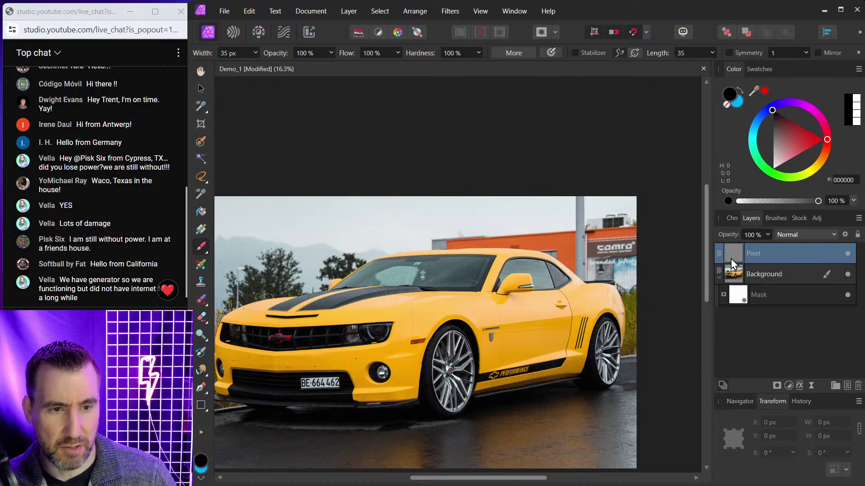
pyautogui.click(844, 256)
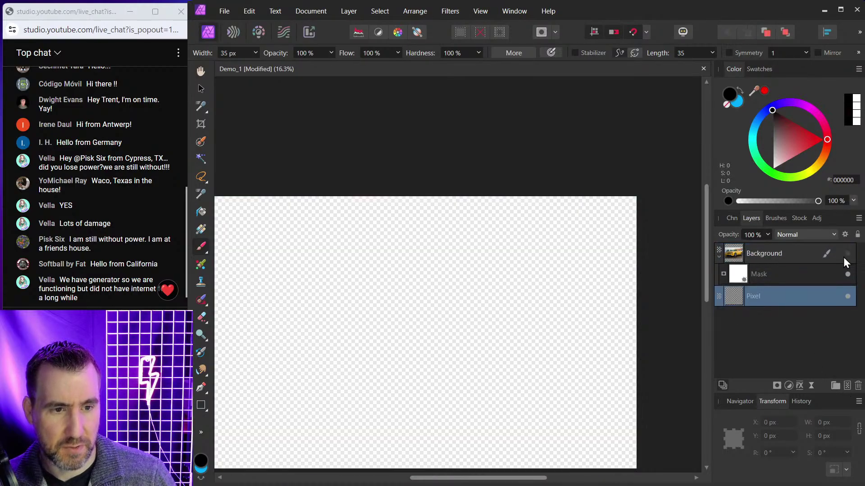
# Flood-fill the new pixel layer with bright green (00FF10) and show the Background layer again
pyautogui.moveTo(760, 152); pyautogui.dragTo(769, 171)
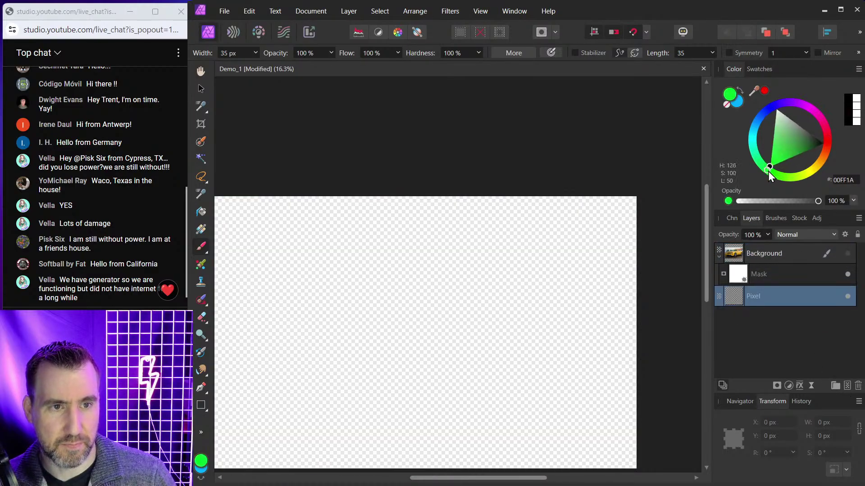
pyautogui.click(202, 214)
pyautogui.press('x')
pyautogui.click(516, 318)
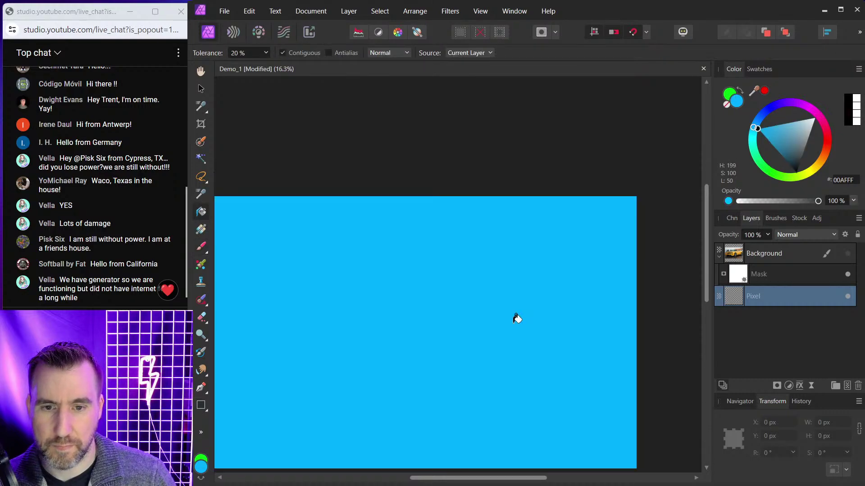
pyautogui.click(731, 92)
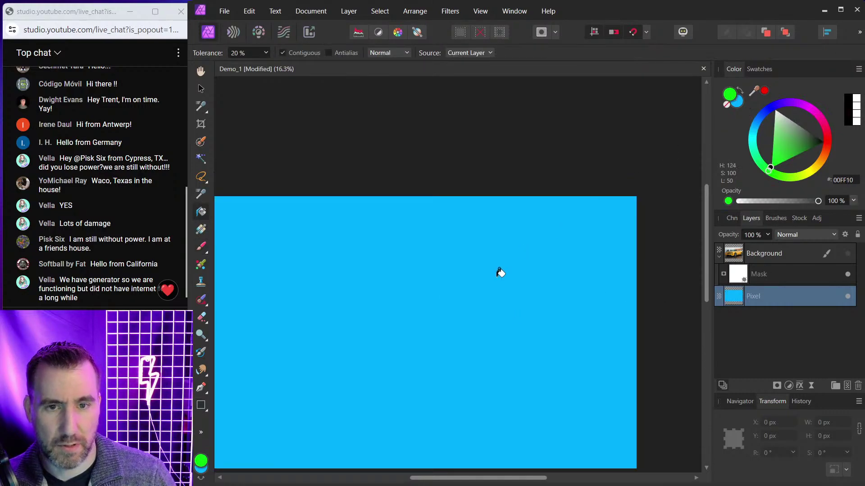
pyautogui.click(552, 323)
pyautogui.scroll(-3, 482, 317)
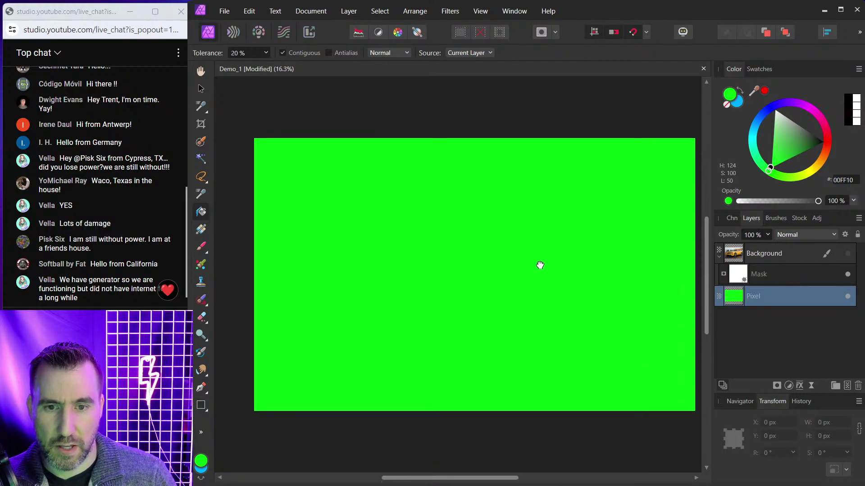
pyautogui.click(848, 254)
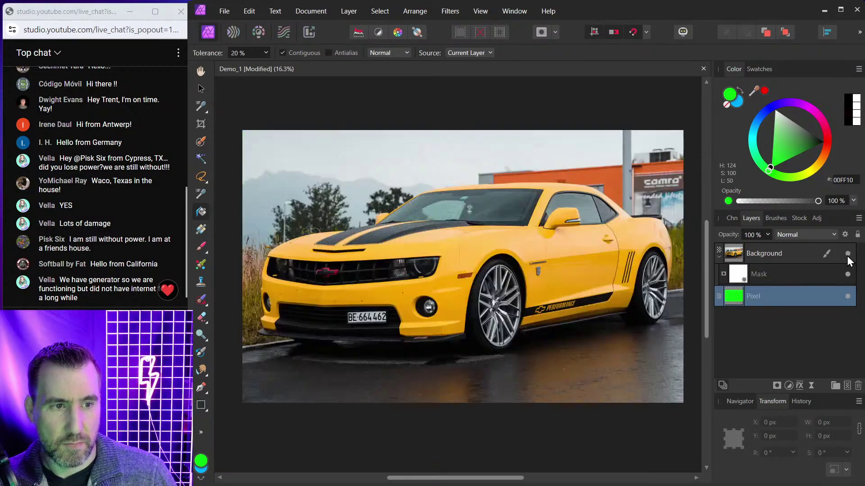
# Try painting a black stroke across the car on the mask with a 428 px brush, and undo it
pyautogui.click(739, 260)
pyautogui.click(737, 276)
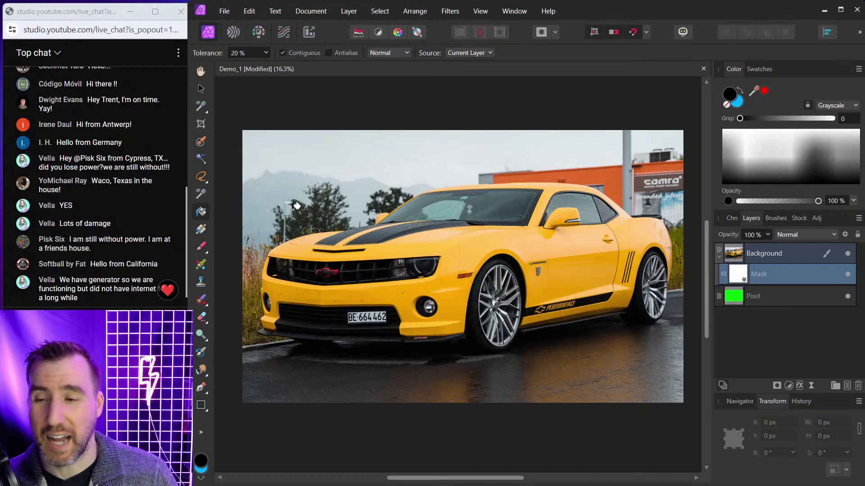
pyautogui.click(201, 247)
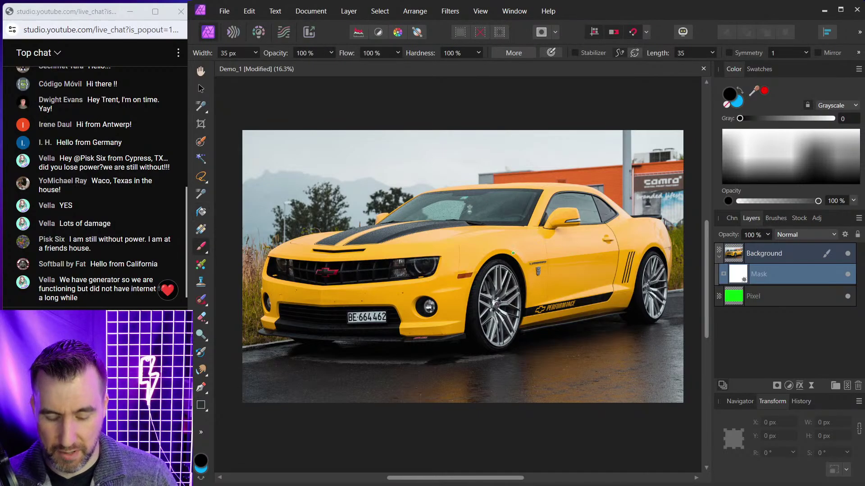
pyautogui.press(']')
pyautogui.press(']')
pyautogui.press(']')
pyautogui.press(']')
pyautogui.press(']')
pyautogui.press(']')
pyautogui.press(']')
pyautogui.press(']')
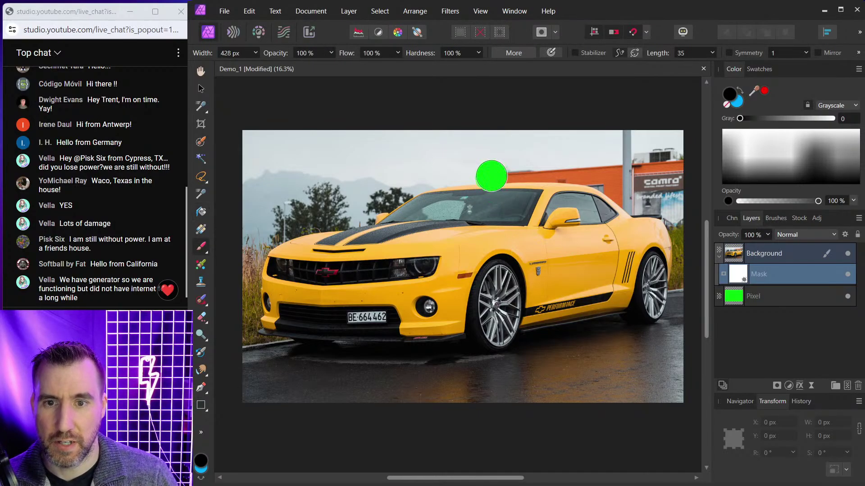
pyautogui.moveTo(491, 176)
pyautogui.mouseDown()
pyautogui.moveTo(408, 211)
pyautogui.moveTo(487, 194)
pyautogui.moveTo(423, 235)
pyautogui.moveTo(440, 234)
pyautogui.mouseUp()
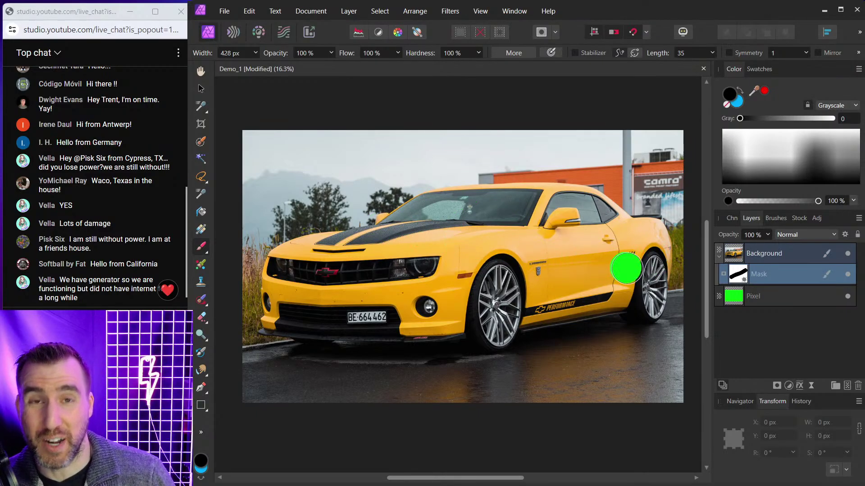
pyautogui.hotkey('ctrl', 'z')
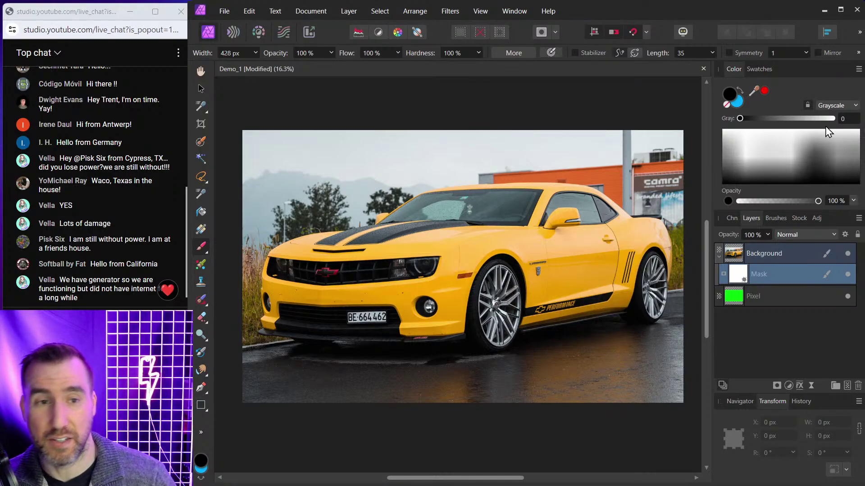
# Paint a mid-grey (129.7) area over the hood and headlight and a black area over the front wheel on the mask
pyautogui.click(727, 153)
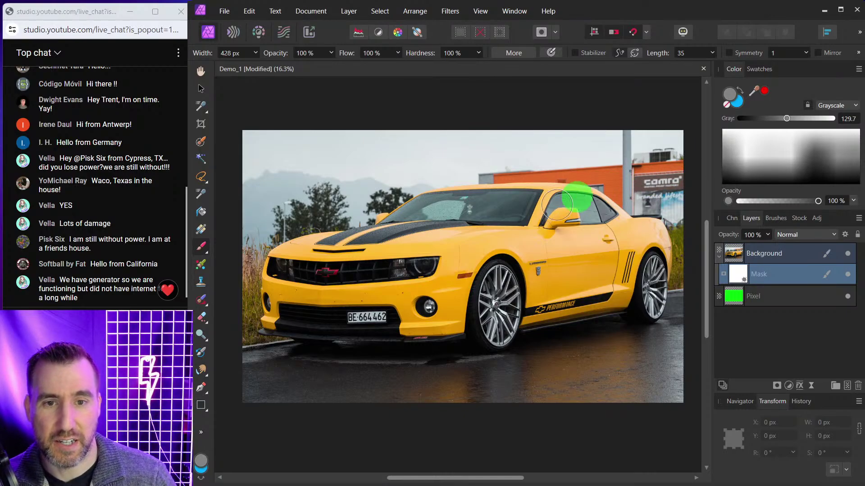
pyautogui.moveTo(494, 218)
pyautogui.mouseDown()
pyautogui.moveTo(419, 268)
pyautogui.moveTo(510, 226)
pyautogui.moveTo(413, 295)
pyautogui.moveTo(514, 245)
pyautogui.moveTo(433, 306)
pyautogui.moveTo(657, 222)
pyautogui.moveTo(521, 269)
pyautogui.moveTo(456, 315)
pyautogui.moveTo(541, 271)
pyautogui.moveTo(472, 321)
pyautogui.moveTo(539, 288)
pyautogui.moveTo(475, 336)
pyautogui.moveTo(547, 288)
pyautogui.mouseUp()
pyautogui.click(741, 176)
pyautogui.click(741, 183)
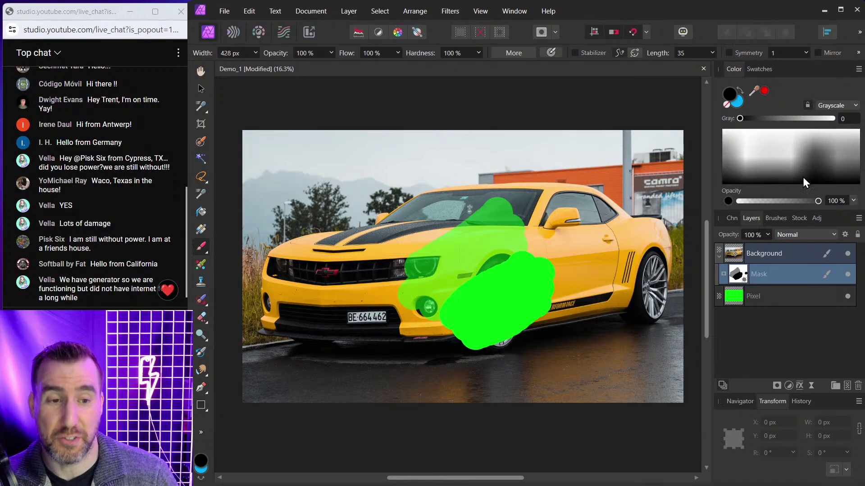
# View the mask on its own, return to the photo and delete the mask from the Background layer
pyautogui.keyDown('alt'); pyautogui.click(737, 273); pyautogui.keyUp('alt')
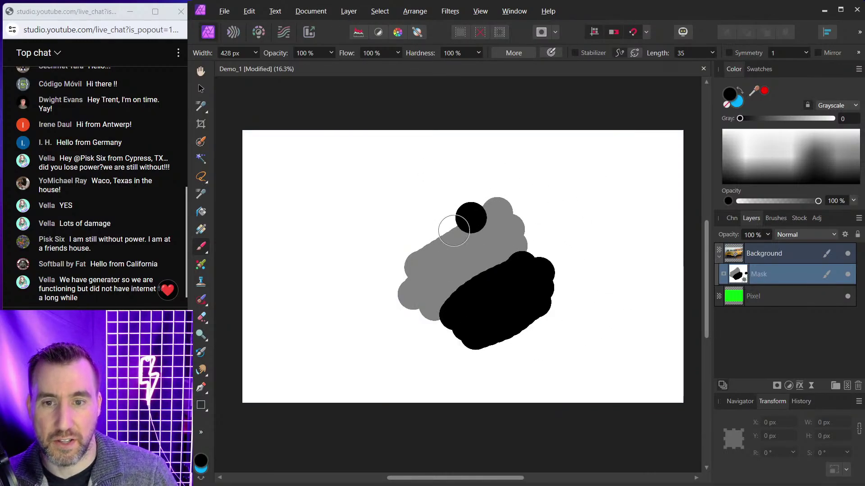
pyautogui.click(736, 257)
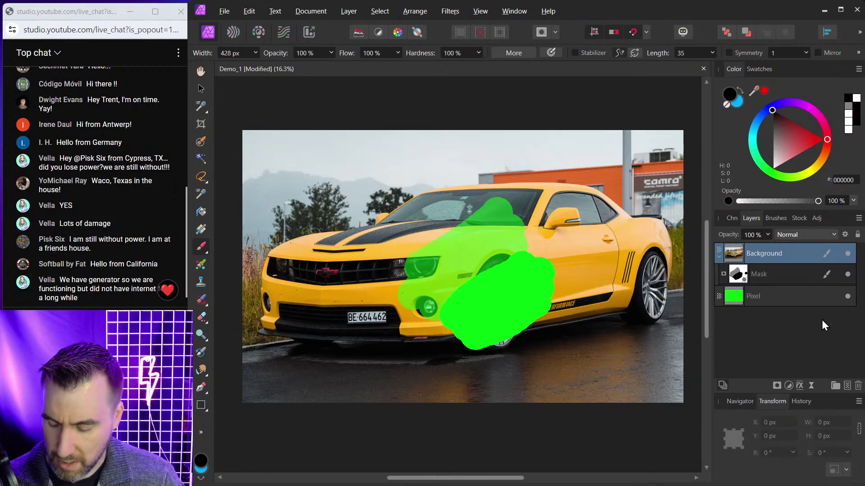
pyautogui.click(736, 277)
pyautogui.press('Delete')
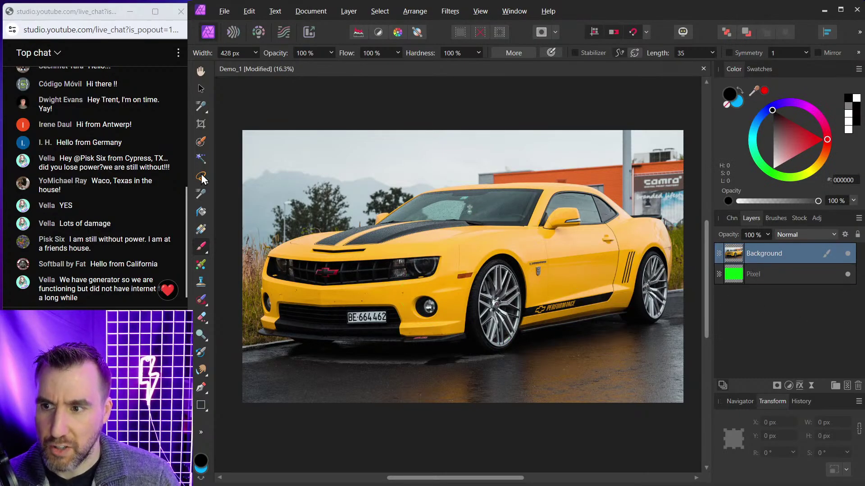
# Select the car's yellow body, windows and headlights with the Selection Brush at 263 px, snapping to edges
pyautogui.click(201, 143)
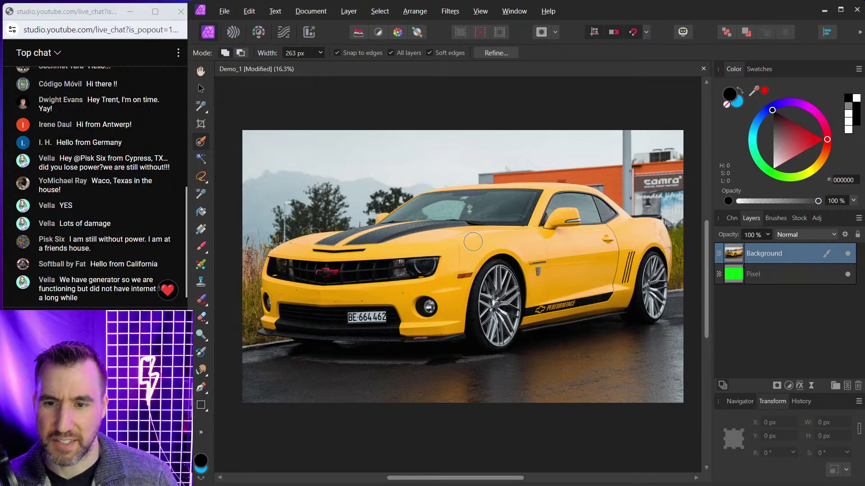
pyautogui.moveTo(473, 242)
pyautogui.mouseDown()
pyautogui.moveTo(483, 262)
pyautogui.moveTo(519, 269)
pyautogui.moveTo(578, 207)
pyautogui.moveTo(541, 198)
pyautogui.moveTo(498, 148)
pyautogui.moveTo(489, 198)
pyautogui.moveTo(496, 196)
pyautogui.moveTo(462, 161)
pyautogui.moveTo(653, 234)
pyautogui.moveTo(613, 227)
pyautogui.moveTo(657, 252)
pyautogui.moveTo(631, 310)
pyautogui.moveTo(500, 293)
pyautogui.moveTo(482, 266)
pyautogui.moveTo(406, 266)
pyautogui.mouseUp()
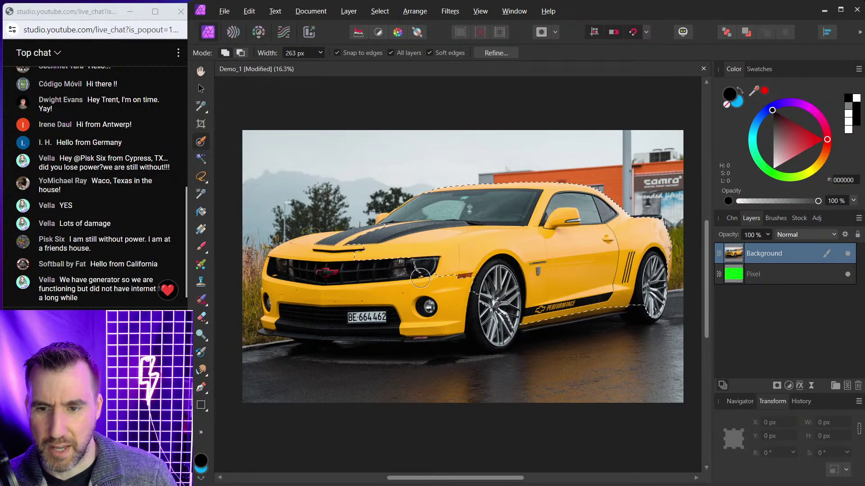
pyautogui.moveTo(420, 278)
pyautogui.mouseDown()
pyautogui.moveTo(393, 280)
pyautogui.moveTo(374, 255)
pyautogui.moveTo(351, 246)
pyautogui.moveTo(323, 257)
pyautogui.moveTo(388, 227)
pyautogui.mouseUp()
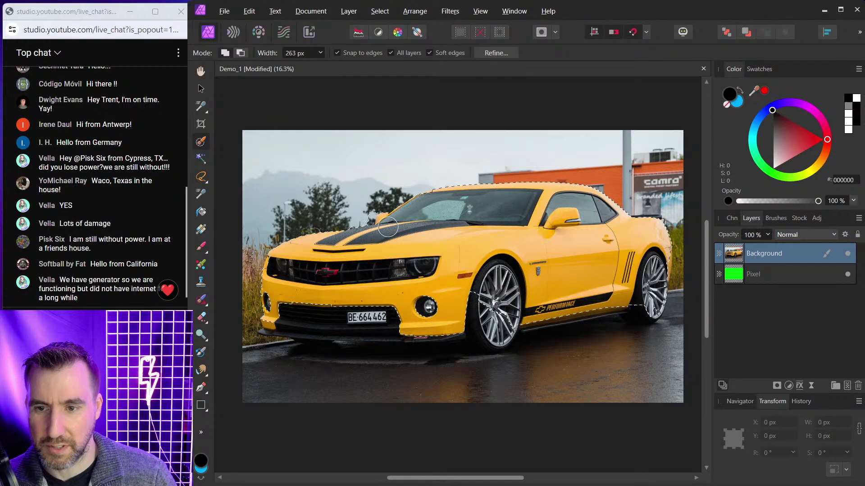
# Reduce the Selection Brush to 99 px and extend the selection over the lower bumper, wheels and sill
pyautogui.scroll(2, 406, 242)
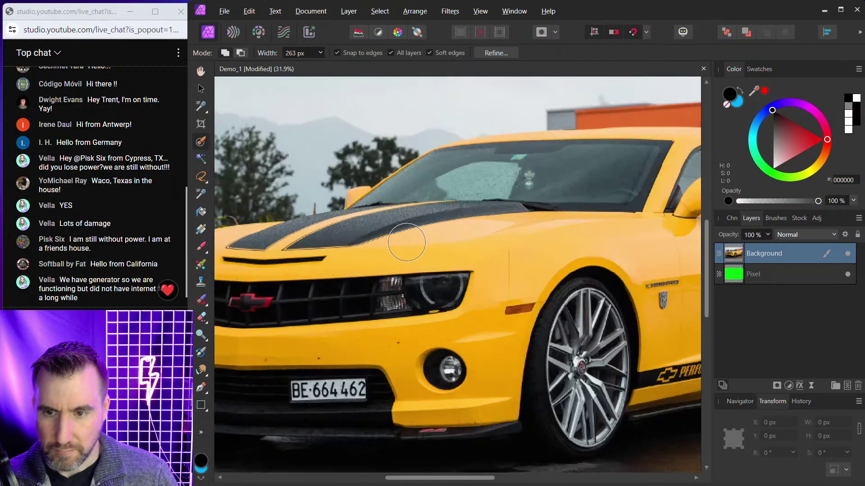
pyautogui.press('[')
pyautogui.press('[')
pyautogui.press('[')
pyautogui.press('[')
pyautogui.press('[')
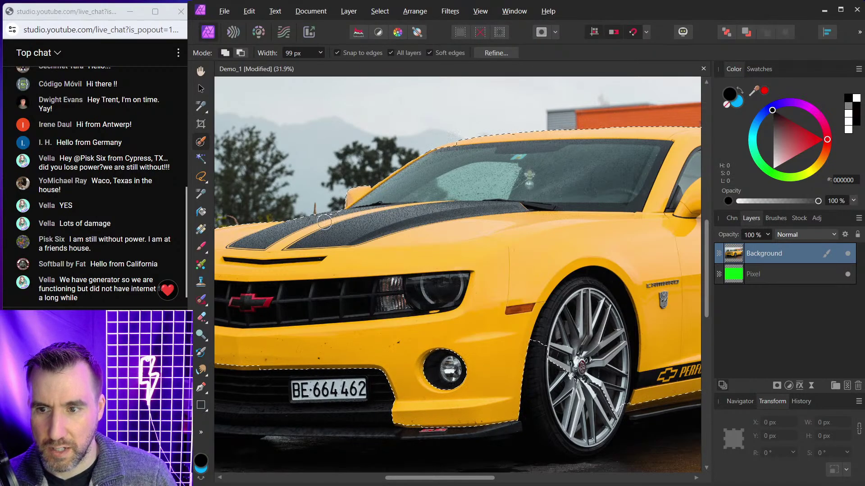
pyautogui.scroll(-4, 440, 228)
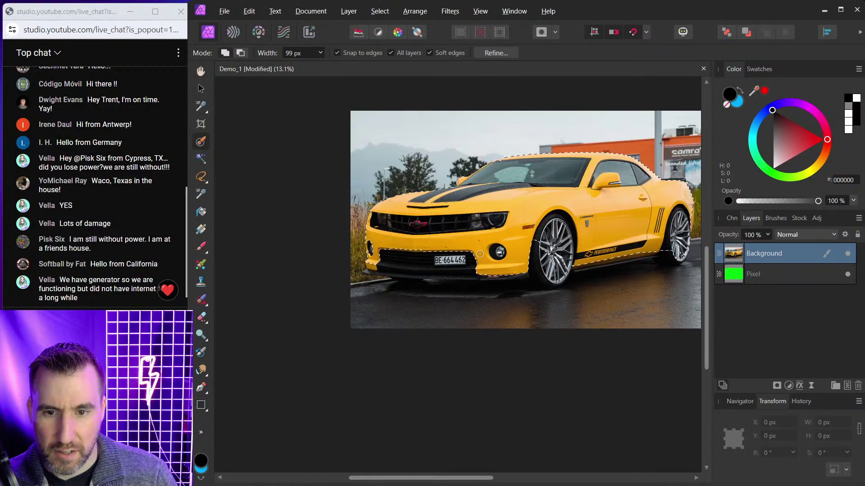
pyautogui.moveTo(480, 254)
pyautogui.mouseDown()
pyautogui.moveTo(393, 260)
pyautogui.moveTo(379, 273)
pyautogui.moveTo(527, 271)
pyautogui.moveTo(683, 225)
pyautogui.moveTo(653, 169)
pyautogui.moveTo(694, 216)
pyautogui.moveTo(630, 238)
pyautogui.mouseUp()
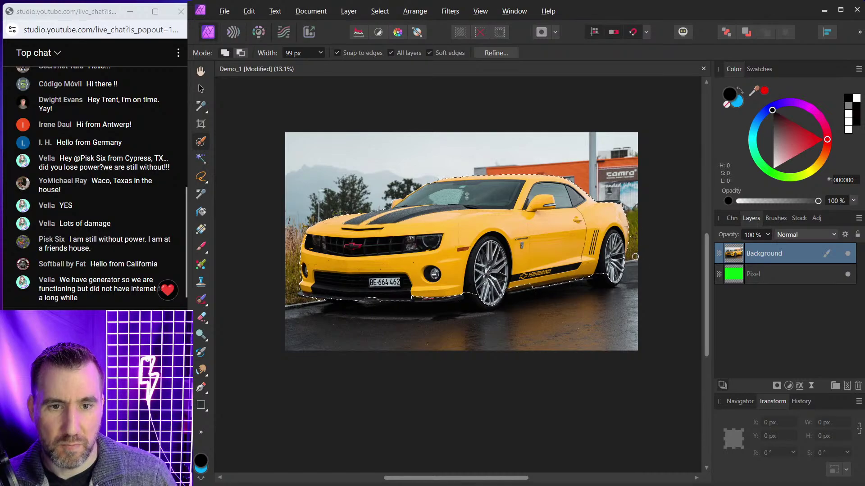
# Mask the Background layer with the car selection, inspect the mask on its own and clear the selection
pyautogui.click(777, 385)
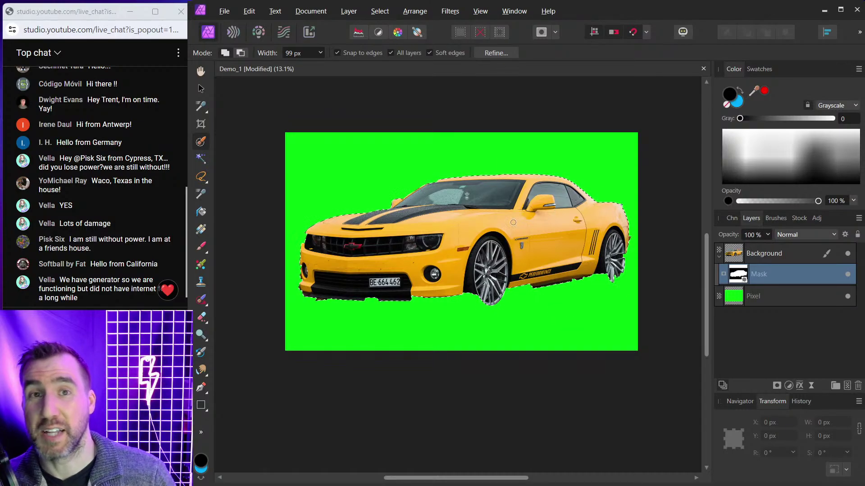
pyautogui.keyDown('alt'); pyautogui.click(739, 277); pyautogui.keyUp('alt')
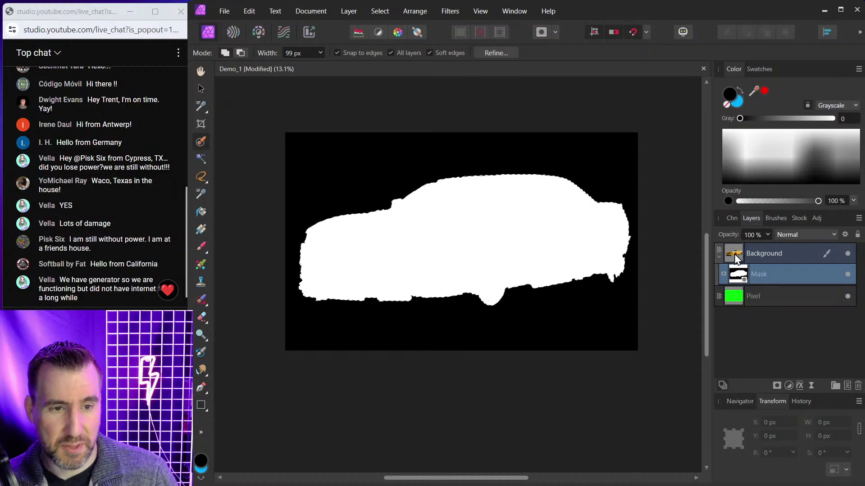
pyautogui.moveTo(735, 259); pyautogui.dragTo(740, 318)
pyautogui.click(739, 296)
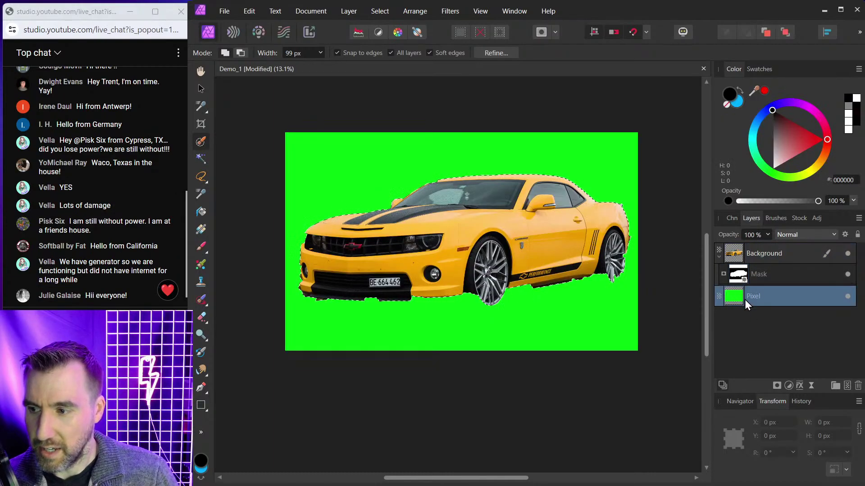
pyautogui.click(741, 277)
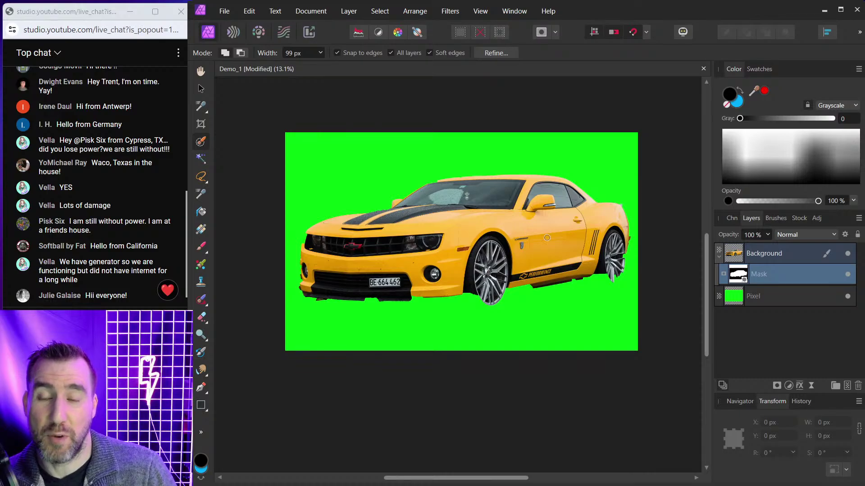
# Hide the green Pixel layer and set the painting colour to white, 255
pyautogui.scroll(10, 451, 195)
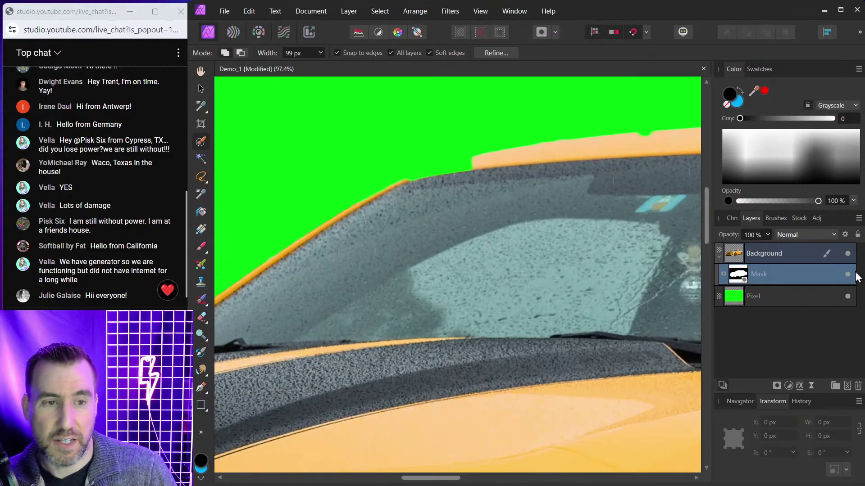
pyautogui.click(848, 296)
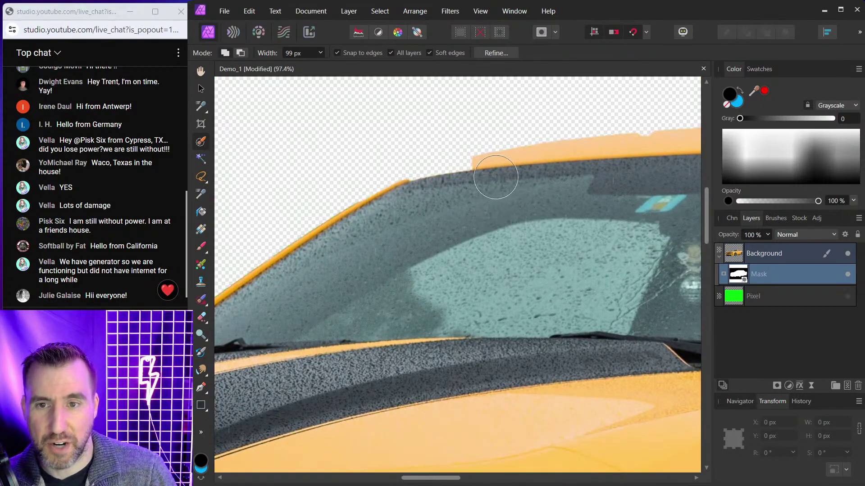
pyautogui.click(740, 152)
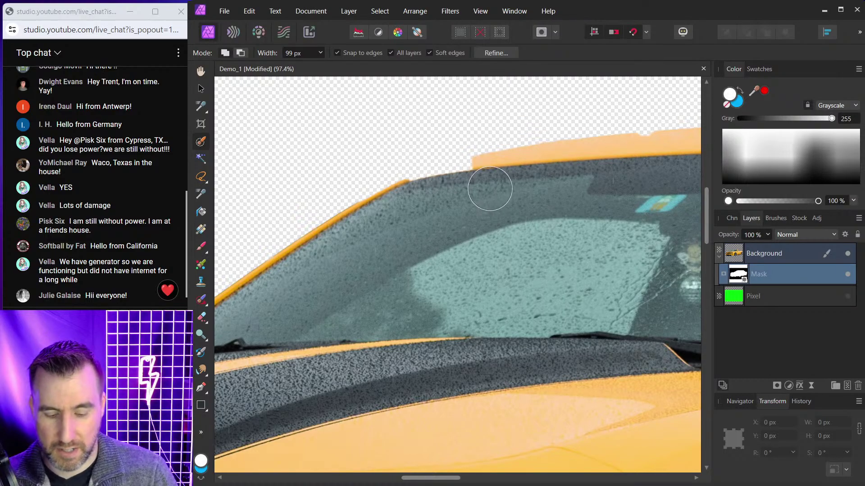
pyautogui.press('[')
pyautogui.press('[')
pyautogui.press('[')
pyautogui.press('[')
pyautogui.press('[')
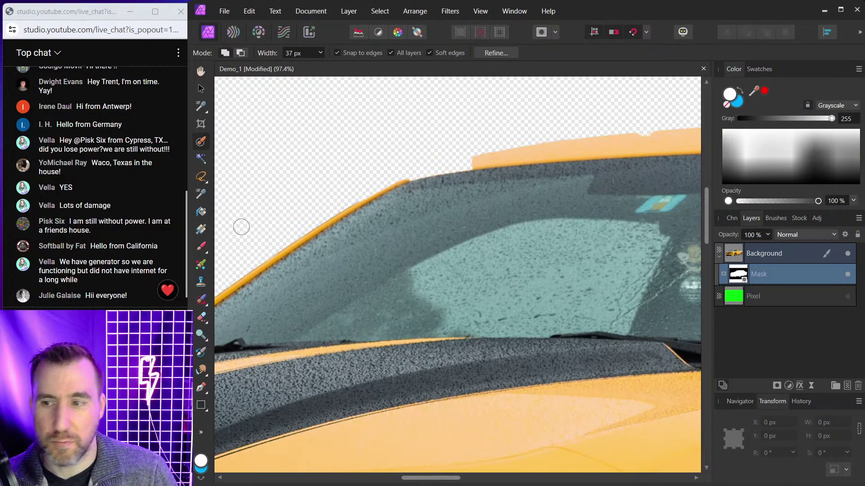
# Paint the missing roof edge above the windscreen back into the mask in white with a 72 px Paint Brush
pyautogui.click(202, 247)
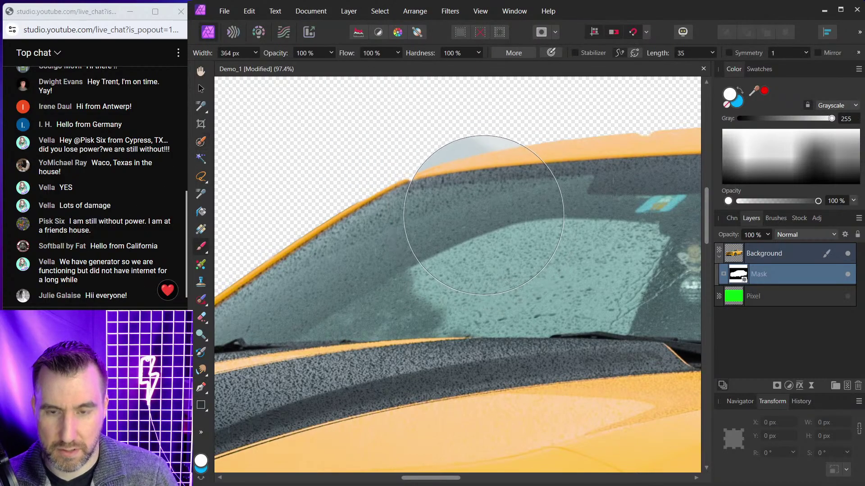
pyautogui.press('[')
pyautogui.press('[')
pyautogui.press('[')
pyautogui.press('[')
pyautogui.press('[')
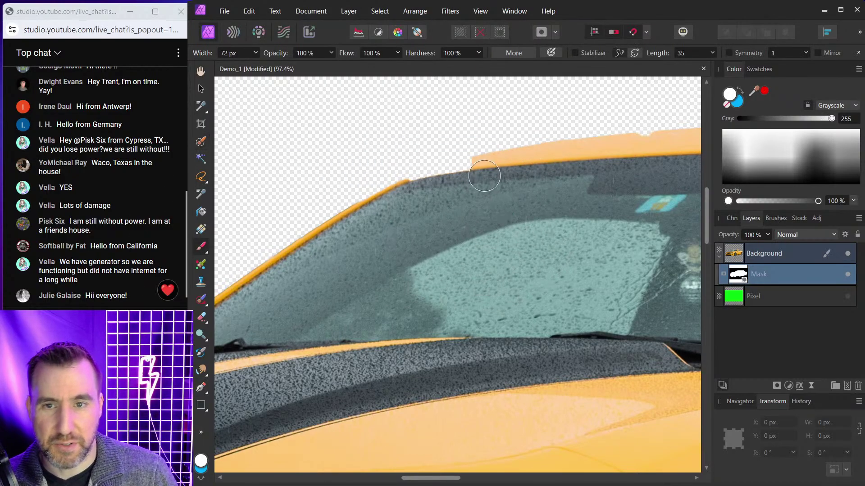
pyautogui.moveTo(479, 174)
pyautogui.mouseDown()
pyautogui.moveTo(406, 194)
pyautogui.moveTo(506, 145)
pyautogui.mouseUp()
pyautogui.hotkey('ctrl', 'z')
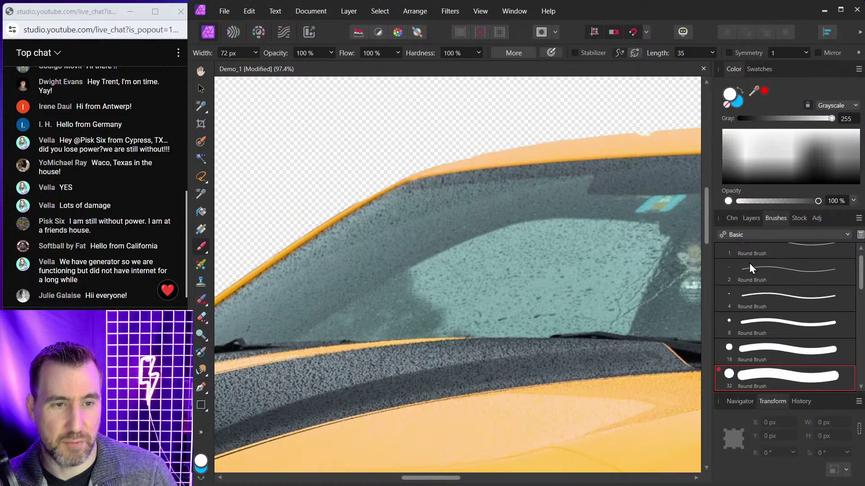
pyautogui.moveTo(627, 170); pyautogui.dragTo(558, 173)
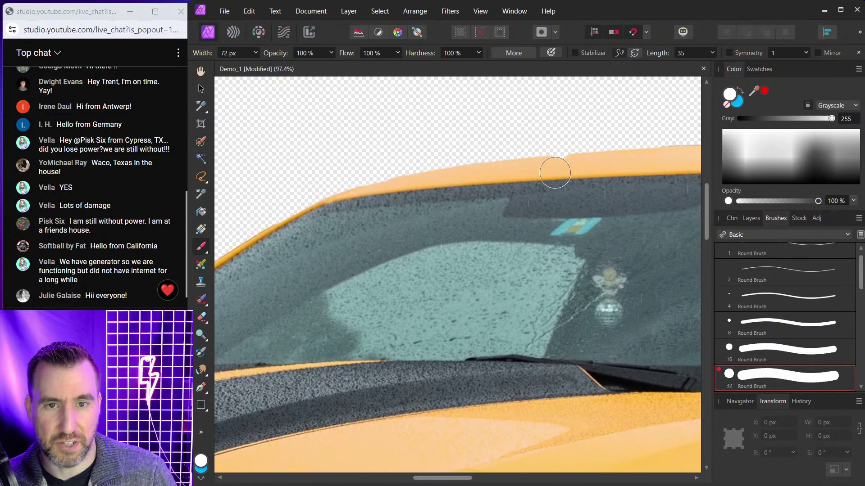
# Toggle the mask off and on to compare the masked hood edge with the original photo
pyautogui.scroll(-5, 468, 301)
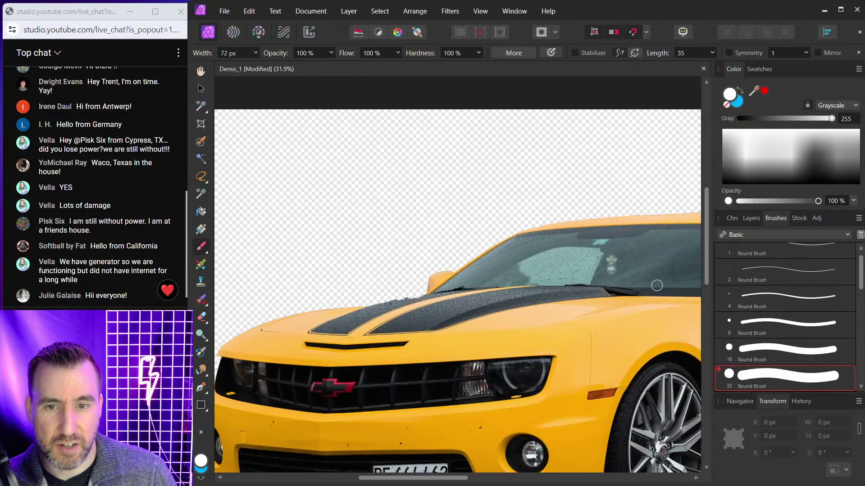
pyautogui.moveTo(468, 301); pyautogui.dragTo(587, 261)
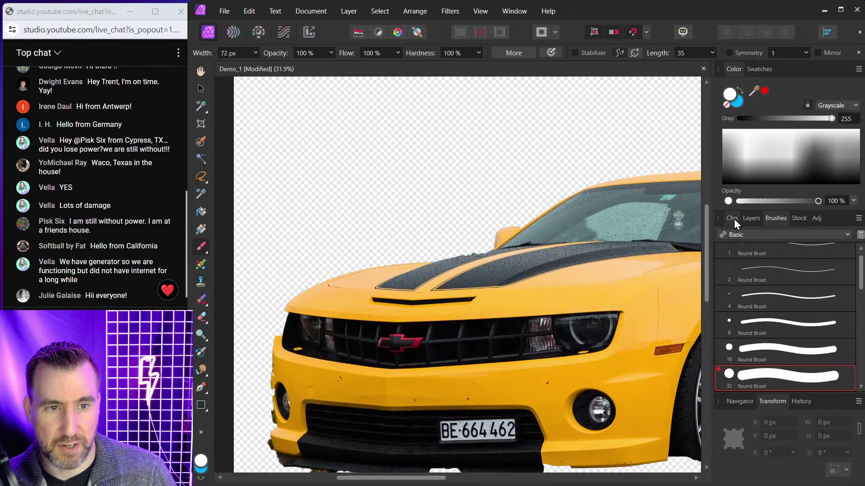
pyautogui.click(751, 218)
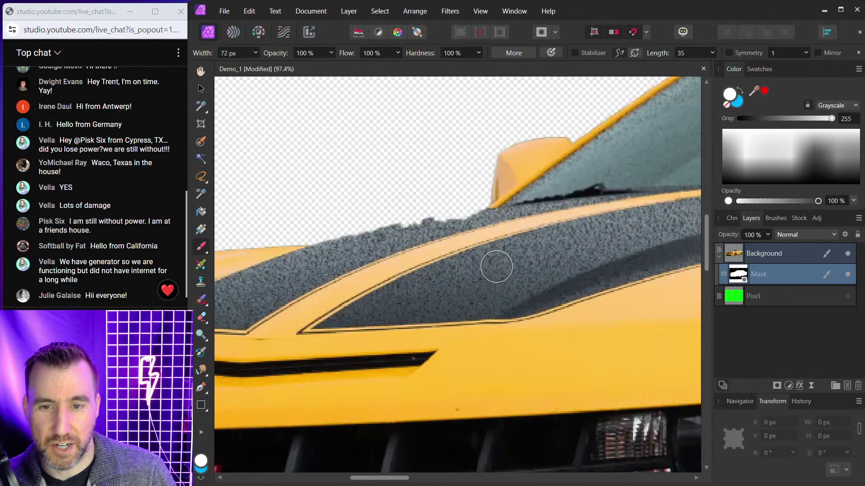
pyautogui.scroll(5, 495, 261)
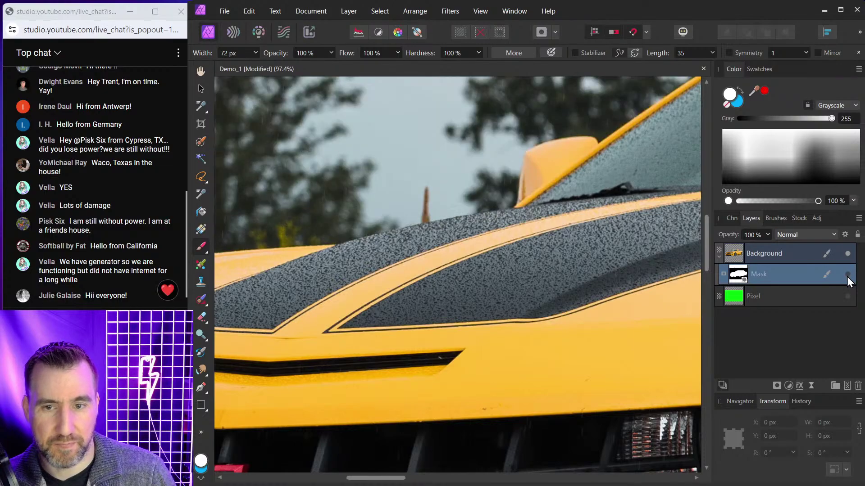
pyautogui.click(848, 275)
pyautogui.click(848, 275)
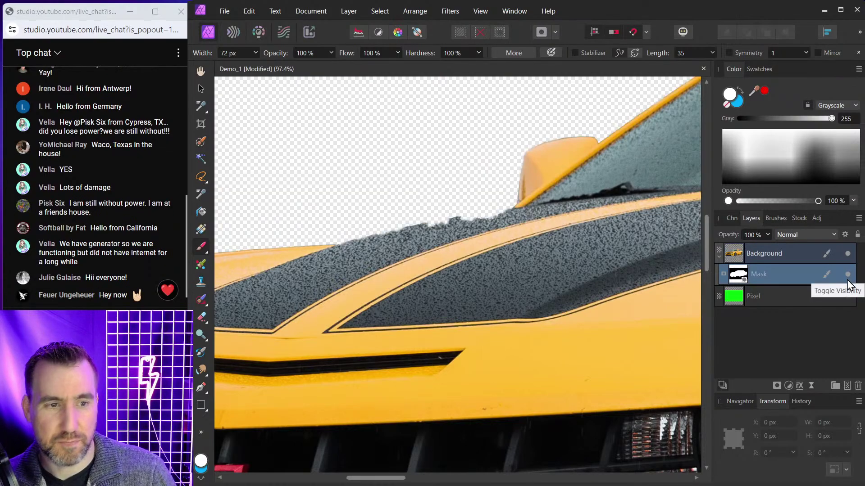
pyautogui.click(847, 275)
pyautogui.click(847, 275)
pyautogui.click(848, 275)
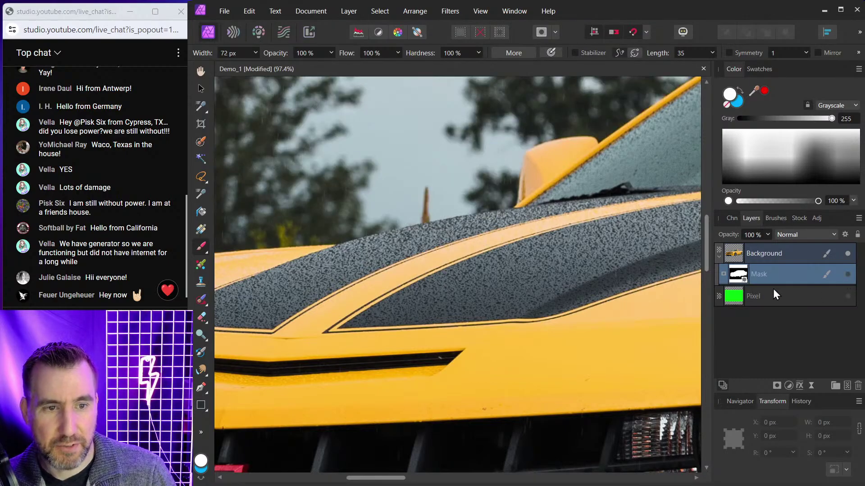
pyautogui.click(848, 275)
# Paint the black-striped hood edge in front of the windscreen back into the mask in white
pyautogui.scroll(3, 563, 244)
pyautogui.moveTo(564, 245)
pyautogui.mouseDown()
pyautogui.moveTo(572, 226)
pyautogui.moveTo(528, 228)
pyautogui.moveTo(328, 271)
pyautogui.mouseUp()
pyautogui.scroll(-6, 558, 285)
pyautogui.moveTo(633, 295); pyautogui.dragTo(505, 251)
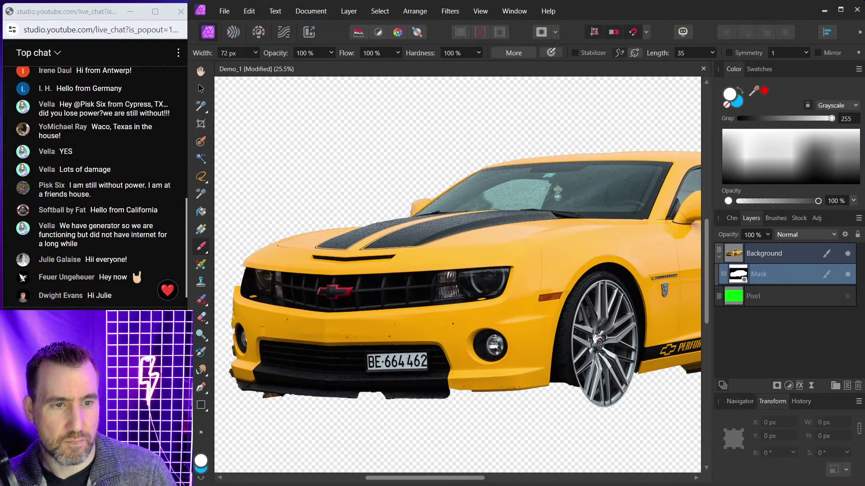
pyautogui.moveTo(620, 129); pyautogui.dragTo(567, 143)
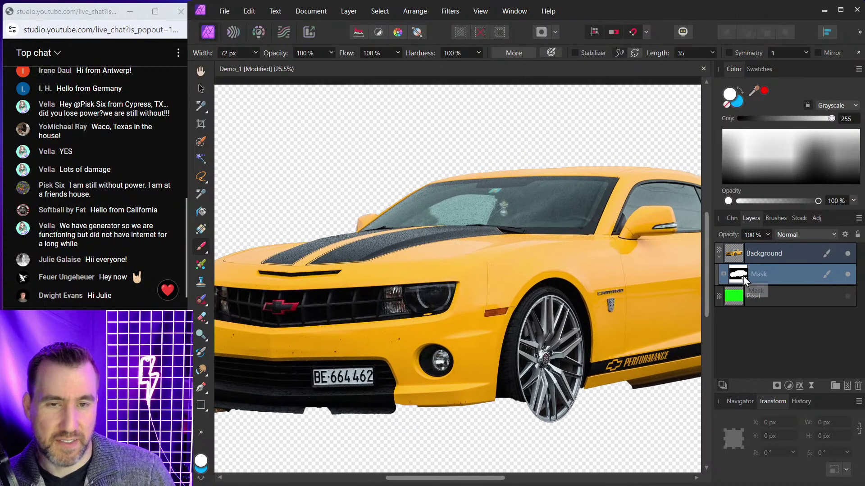
# Move the Mask out of the Background layer to the top of the layer stack and hide it
pyautogui.moveTo(745, 279); pyautogui.dragTo(769, 302)
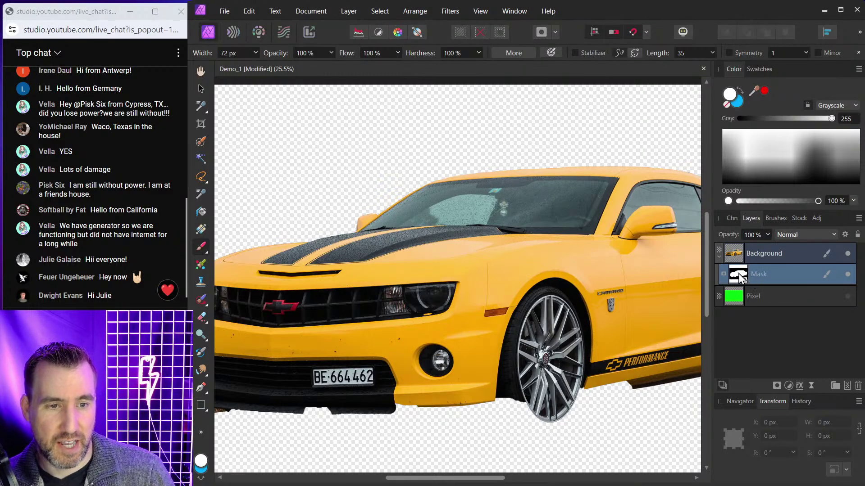
pyautogui.moveTo(741, 277); pyautogui.dragTo(742, 244)
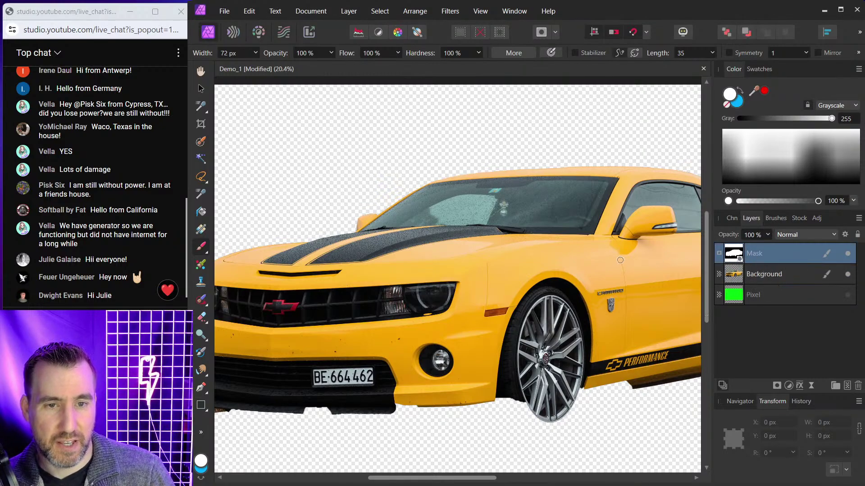
pyautogui.scroll(-3, 620, 261)
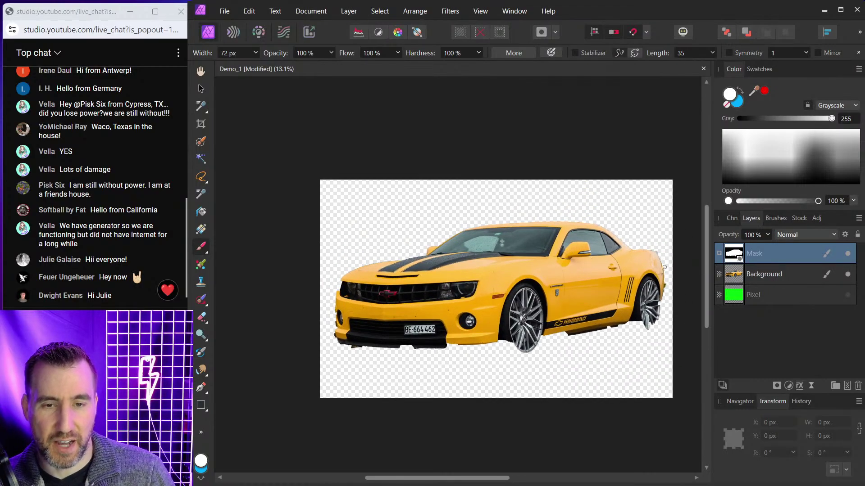
pyautogui.click(846, 253)
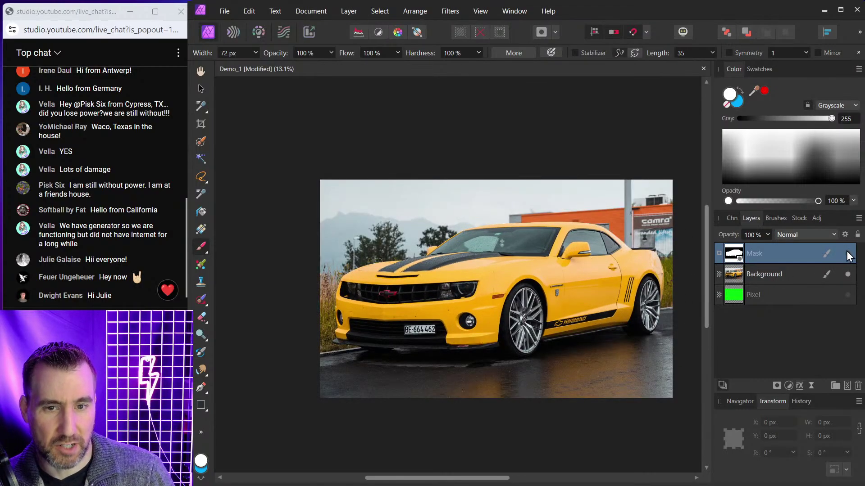
pyautogui.doubleClick(847, 253)
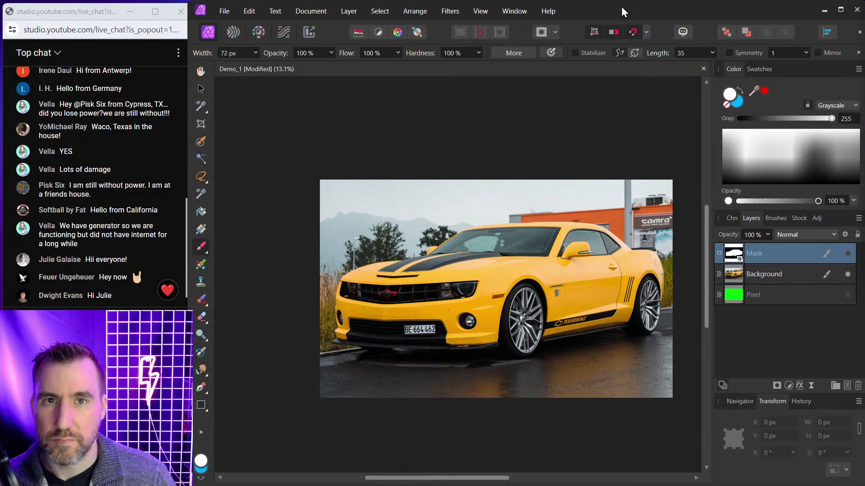
# Create a new document from the copied Chevrolet logo and switch back to the Demo_1 document
pyautogui.click(225, 12)
pyautogui.click(253, 46)
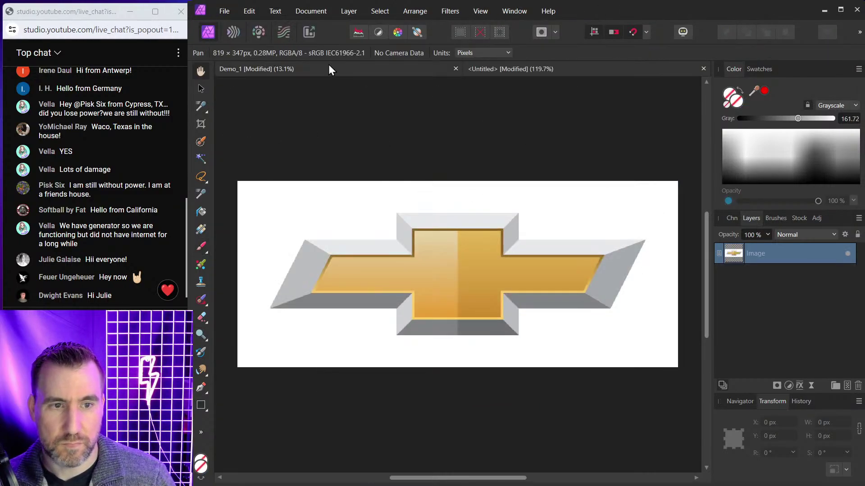
pyautogui.click(419, 70)
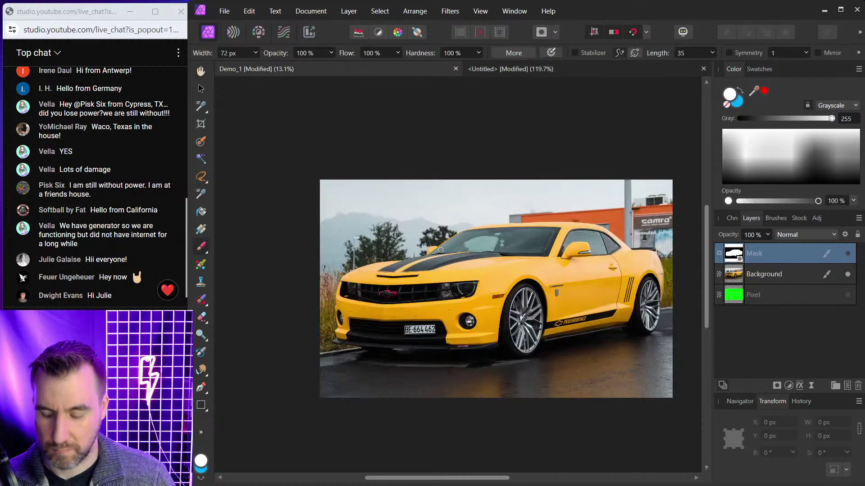
# Paste the Chevrolet logo into Demo_1, enlarge it to about 2847 px wide and place it over the front bumper
pyautogui.hotkey('ctrl', 'v')
pyautogui.click(202, 88)
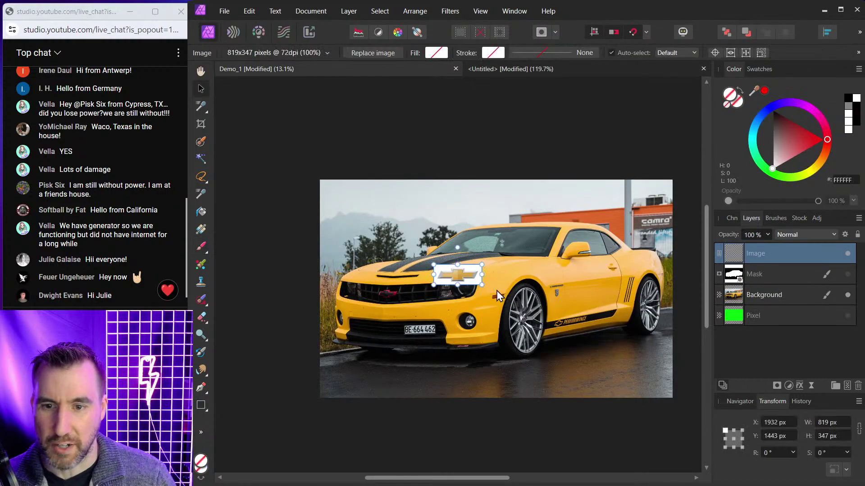
pyautogui.moveTo(482, 265); pyautogui.dragTo(602, 214)
pyautogui.moveTo(557, 264); pyautogui.dragTo(470, 353)
# Move the Mask layer above the logo image, show it and shift the logo slightly over the bumper
pyautogui.moveTo(734, 272); pyautogui.dragTo(743, 242)
pyautogui.moveTo(740, 282); pyautogui.dragTo(764, 242)
pyautogui.click(739, 255)
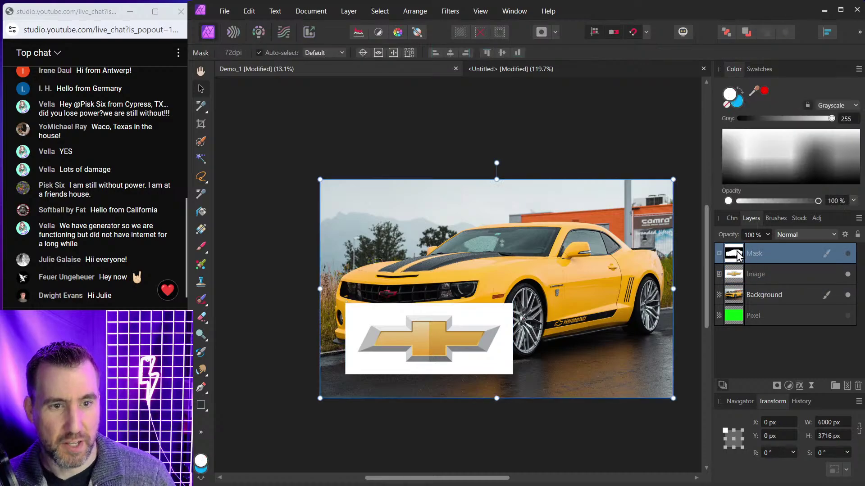
pyautogui.click(847, 254)
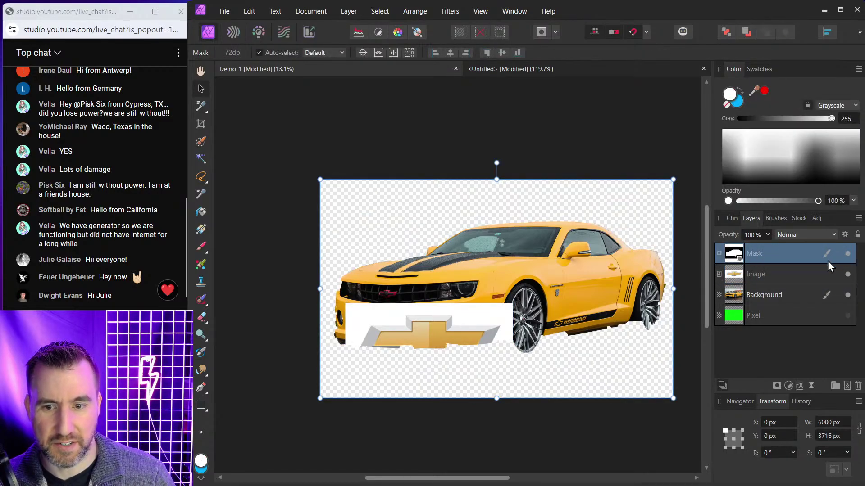
pyautogui.click(742, 277)
pyautogui.moveTo(437, 324)
pyautogui.mouseDown()
pyautogui.moveTo(447, 241)
pyautogui.moveTo(458, 242)
pyautogui.moveTo(488, 315)
pyautogui.moveTo(429, 332)
pyautogui.moveTo(458, 332)
pyautogui.moveTo(435, 328)
pyautogui.mouseUp()
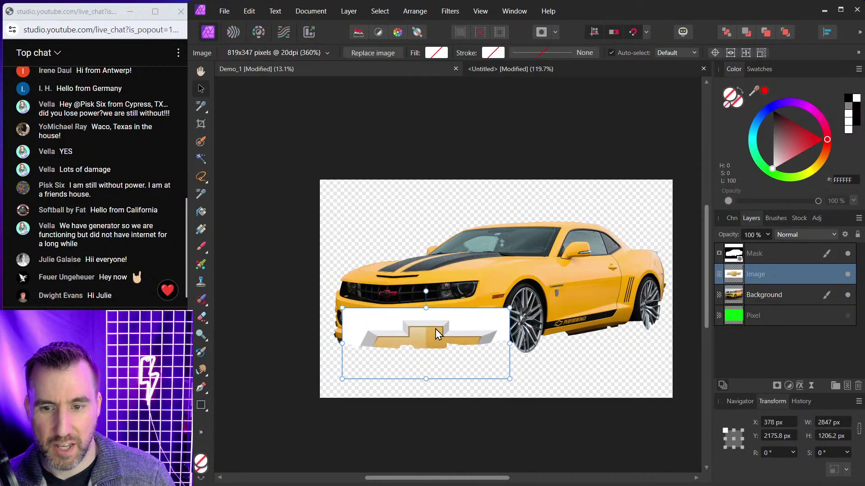
# Rename the Background layer as Car and nest the Mask inside it
pyautogui.click(740, 297)
pyautogui.doubleClick(767, 295)
pyautogui.write('Car')
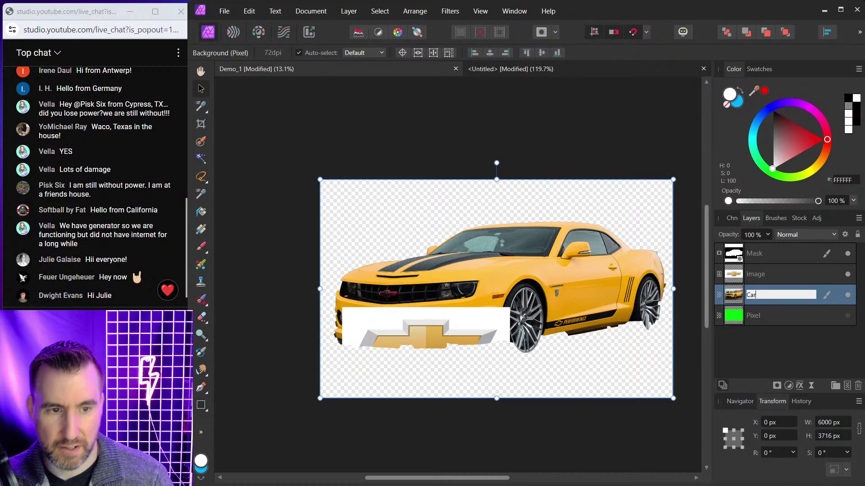
pyautogui.press('Return')
pyautogui.moveTo(756, 254); pyautogui.dragTo(755, 294)
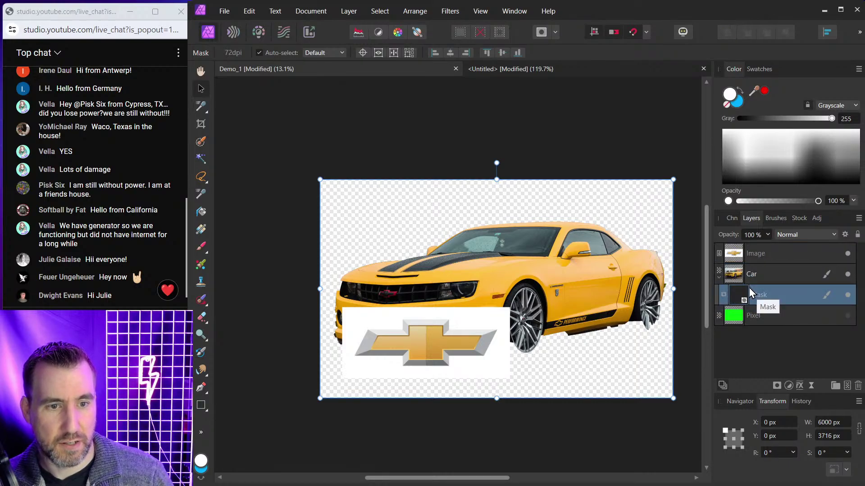
# Shrink the logo image to about 1940 px wide and place it in the photo's upper-left corner
pyautogui.click(738, 273)
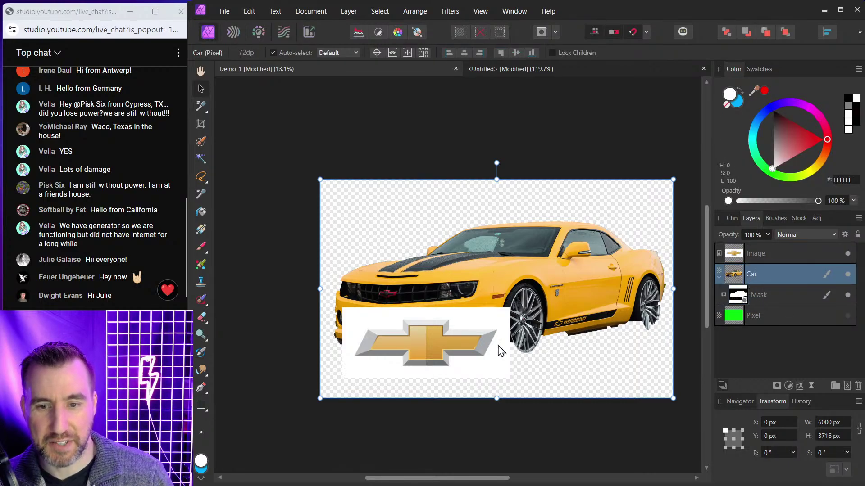
pyautogui.click(397, 336)
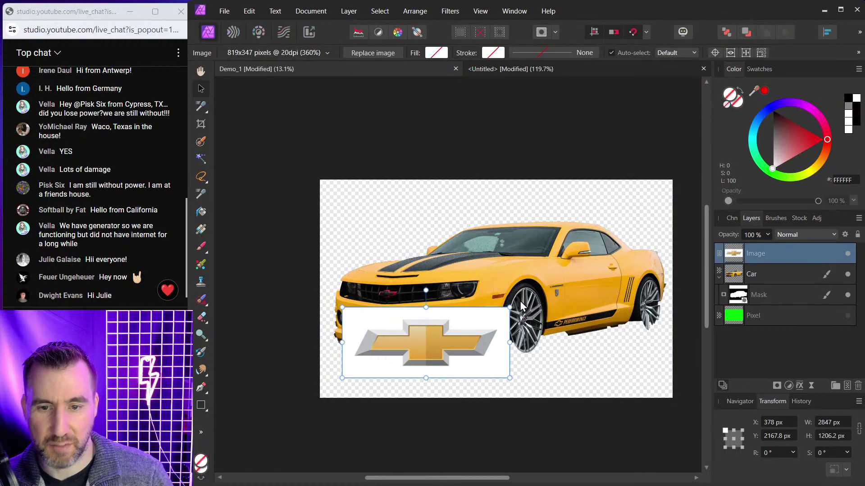
pyautogui.moveTo(509, 308); pyautogui.dragTo(424, 192)
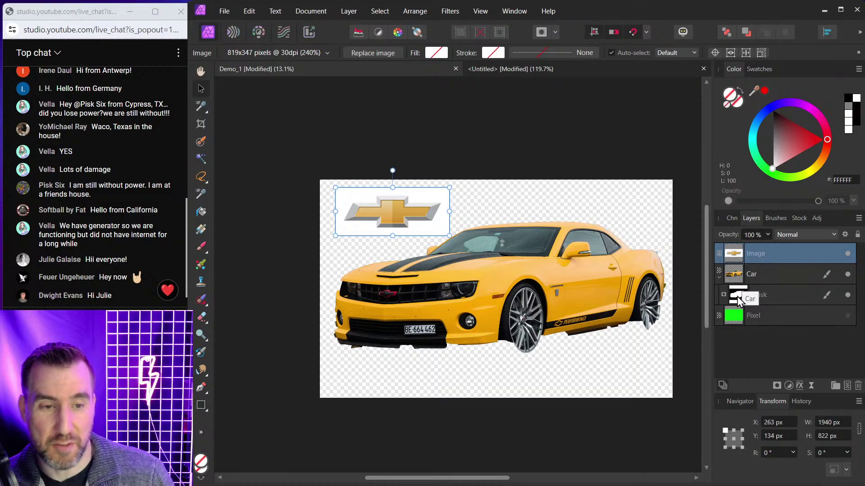
# Move the Mask out of the Car layer to directly above it, group the two layers and expand the group
pyautogui.moveTo(758, 282)
pyautogui.mouseDown()
pyautogui.moveTo(753, 266)
pyautogui.moveTo(750, 288)
pyautogui.mouseUp()
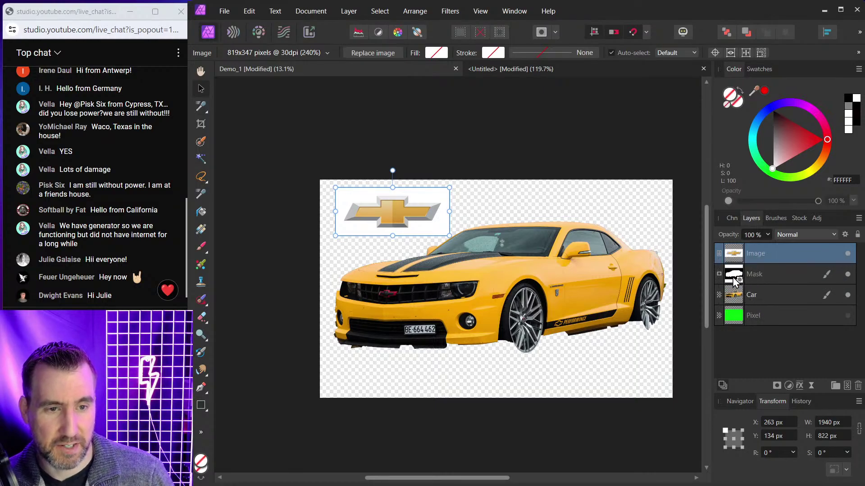
pyautogui.keyDown('shift'); pyautogui.click(739, 297); pyautogui.keyUp('shift')
pyautogui.hotkey('ctrl', 'g')
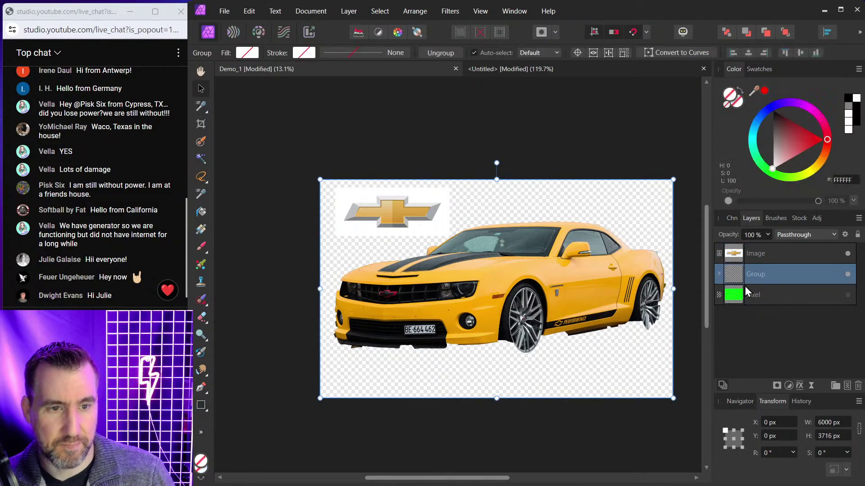
pyautogui.click(719, 274)
pyautogui.click(741, 297)
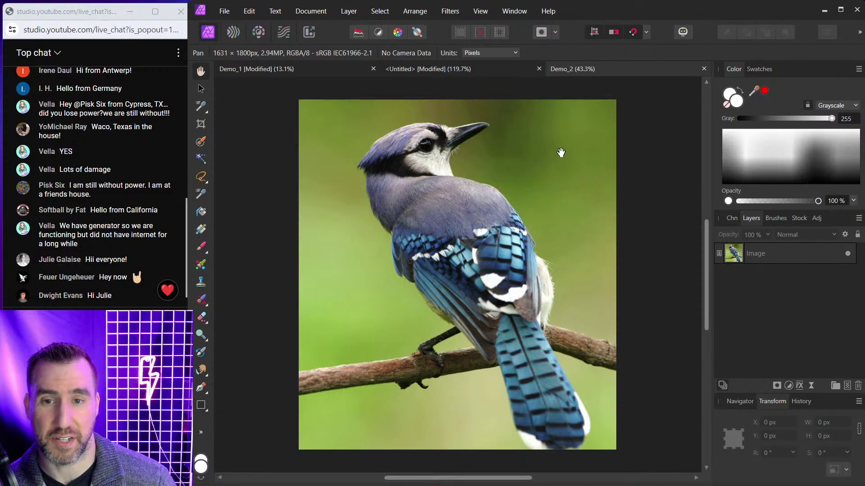
# Select the blue jay's head, body, wings and tail on the Image layer with the Selection Brush
pyautogui.click(767, 264)
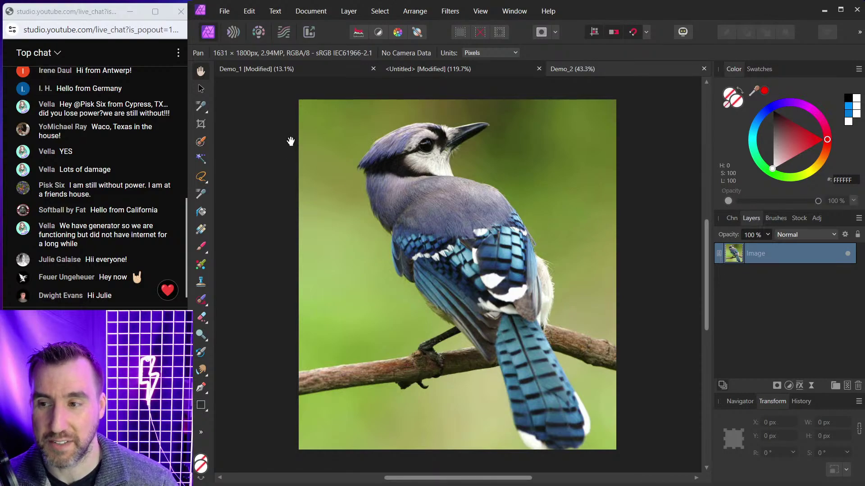
pyautogui.click(201, 142)
pyautogui.moveTo(507, 257)
pyautogui.mouseDown()
pyautogui.moveTo(500, 222)
pyautogui.moveTo(481, 203)
pyautogui.mouseUp()
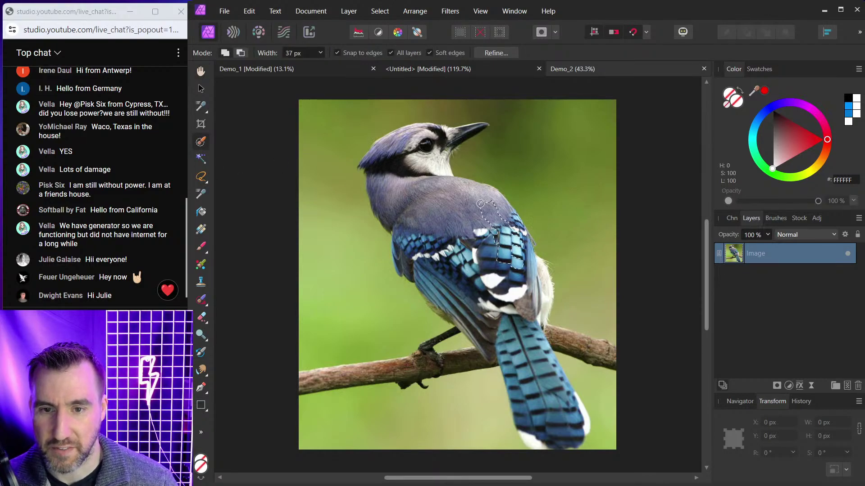
pyautogui.moveTo(419, 160); pyautogui.dragTo(447, 135)
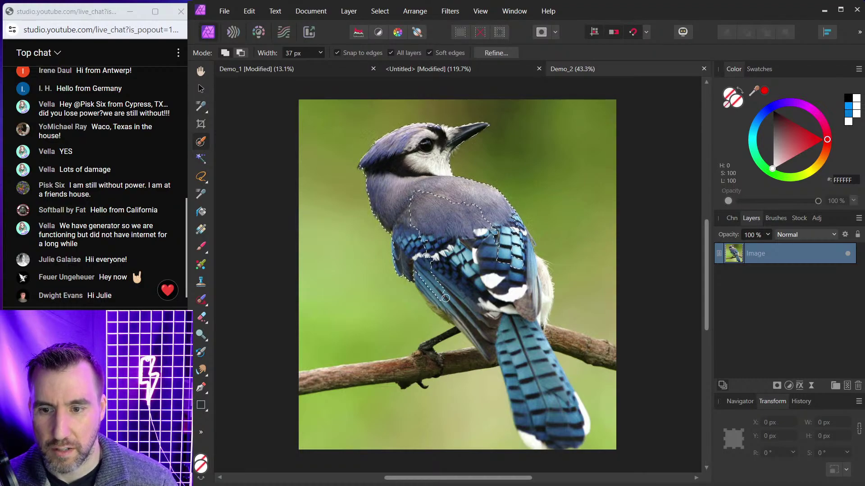
pyautogui.moveTo(476, 265)
pyautogui.mouseDown()
pyautogui.moveTo(497, 290)
pyautogui.moveTo(514, 277)
pyautogui.moveTo(513, 242)
pyautogui.moveTo(523, 248)
pyautogui.moveTo(518, 232)
pyautogui.moveTo(556, 415)
pyautogui.moveTo(568, 430)
pyautogui.moveTo(569, 396)
pyautogui.moveTo(583, 426)
pyautogui.moveTo(554, 367)
pyautogui.moveTo(526, 379)
pyautogui.moveTo(509, 331)
pyautogui.moveTo(439, 298)
pyautogui.mouseUp()
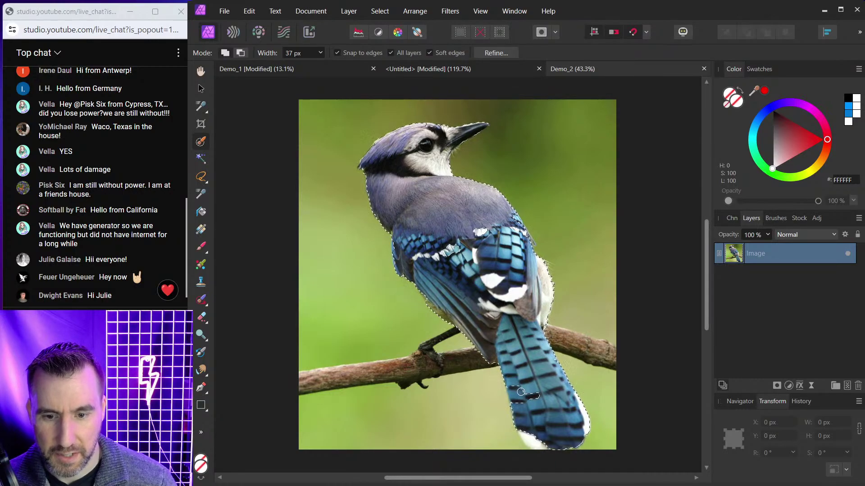
pyautogui.moveTo(574, 433); pyautogui.dragTo(535, 372)
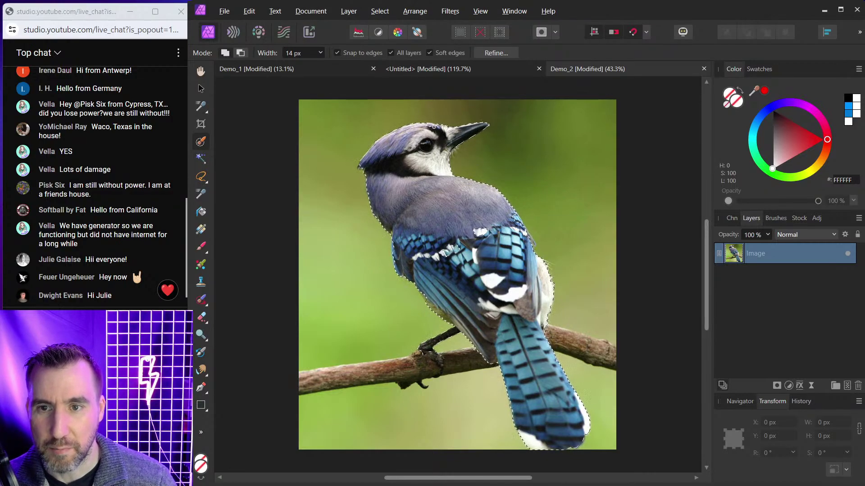
# Add the bird's leg and foot to the selection using a 14 px Selection Brush
pyautogui.scroll(3, 452, 364)
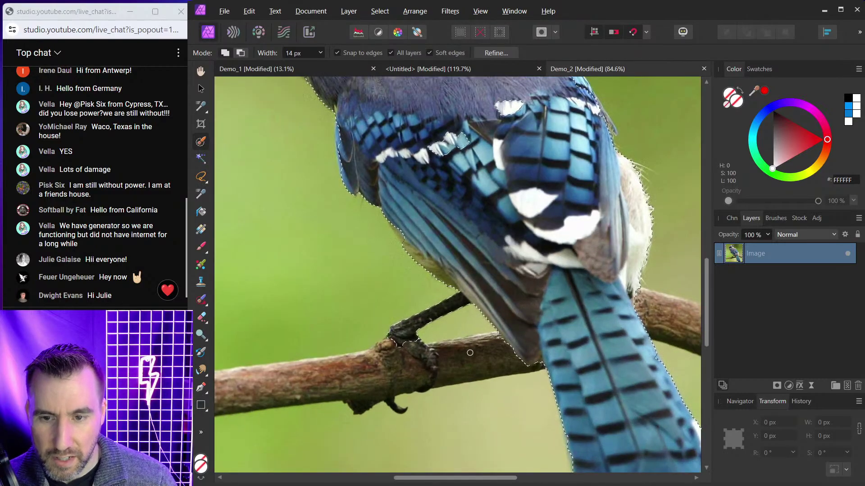
pyautogui.scroll(-3, 500, 140)
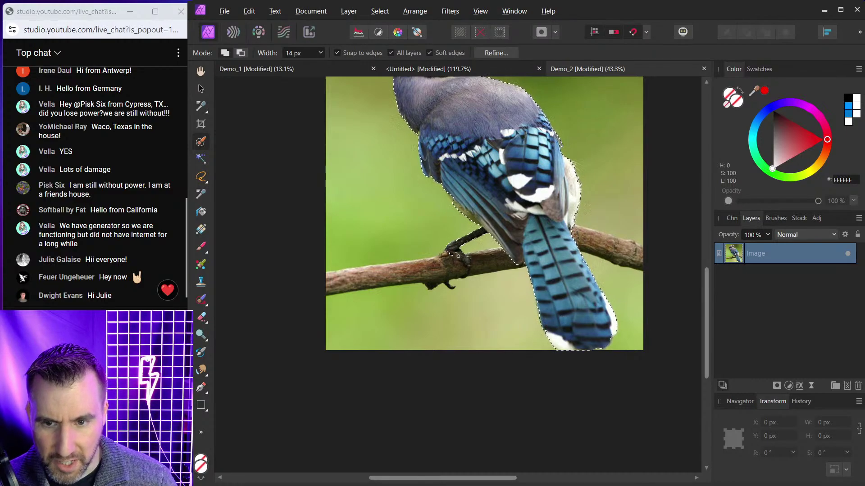
pyautogui.moveTo(451, 252); pyautogui.dragTo(466, 262)
pyautogui.scroll(-2, 466, 261)
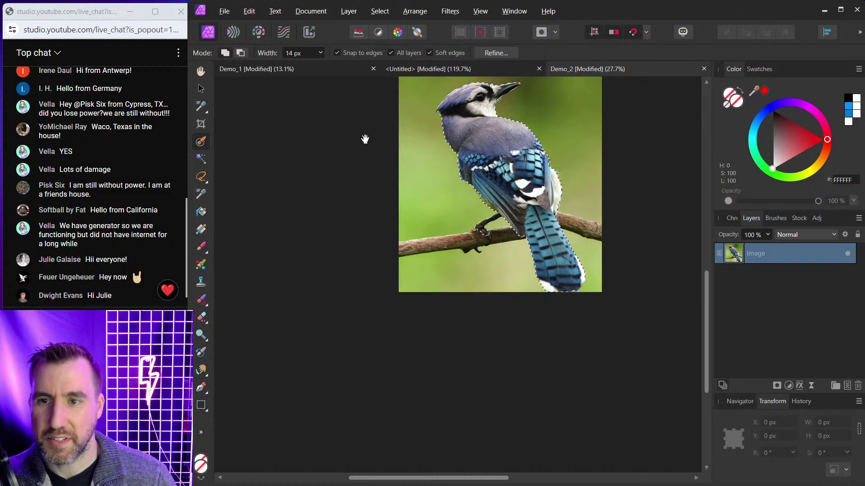
pyautogui.scroll(2, 378, 198)
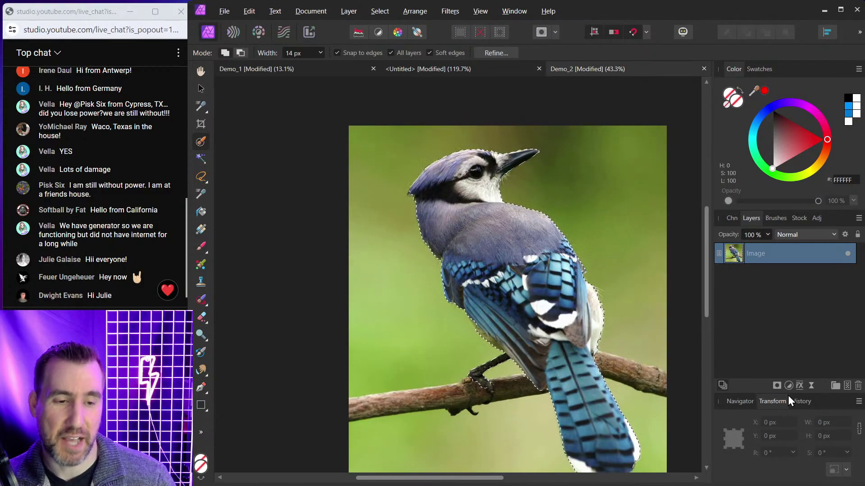
# Refine the bird selection with matte edges and a 10% border width, and output it as a Mask
pyautogui.click(491, 51)
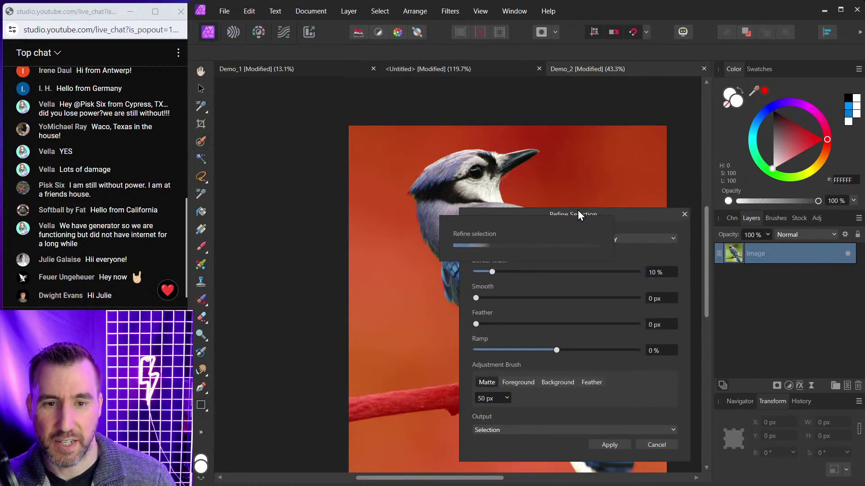
pyautogui.moveTo(590, 214)
pyautogui.mouseDown()
pyautogui.moveTo(717, 101)
pyautogui.moveTo(760, 96)
pyautogui.mouseUp()
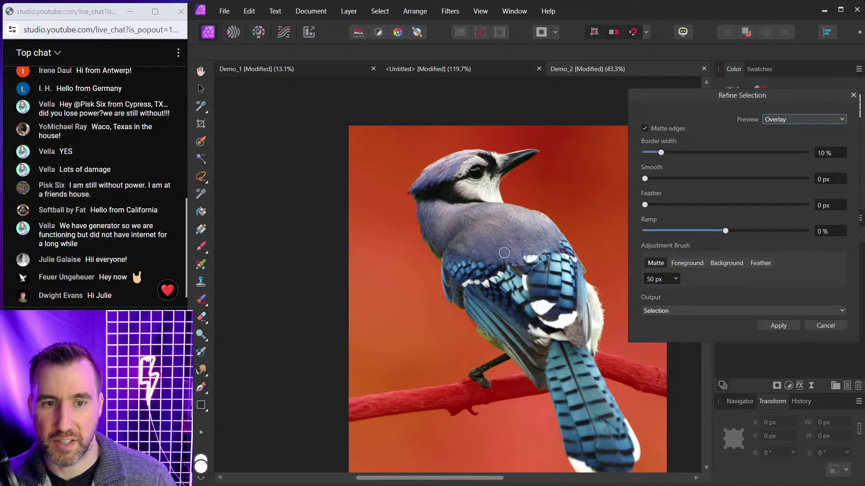
pyautogui.moveTo(751, 91)
pyautogui.mouseDown()
pyautogui.moveTo(773, 115)
pyautogui.moveTo(654, 105)
pyautogui.moveTo(706, 89)
pyautogui.mouseUp()
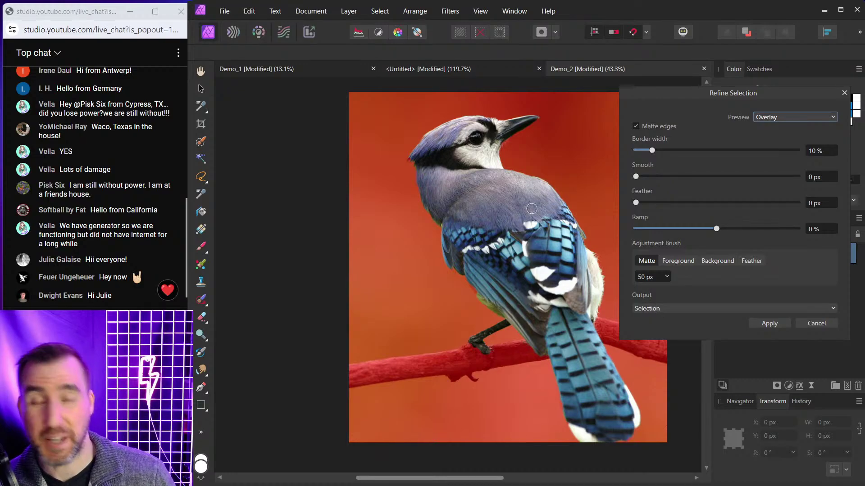
pyautogui.click(685, 309)
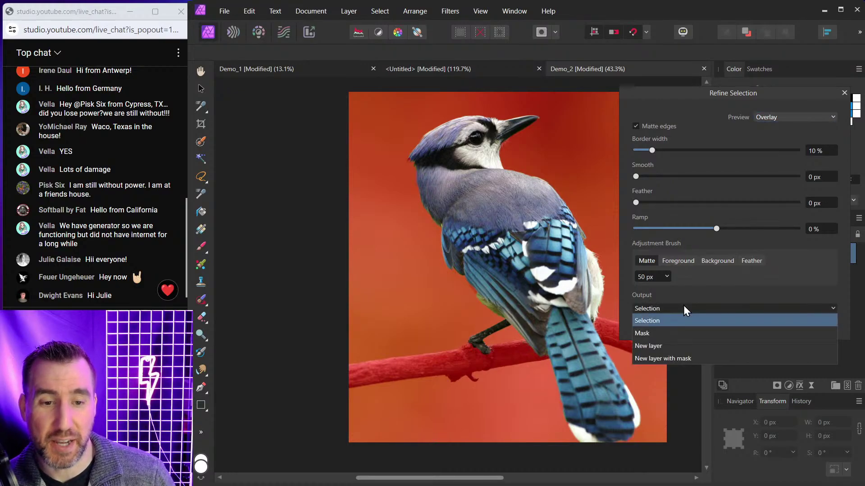
pyautogui.click(653, 335)
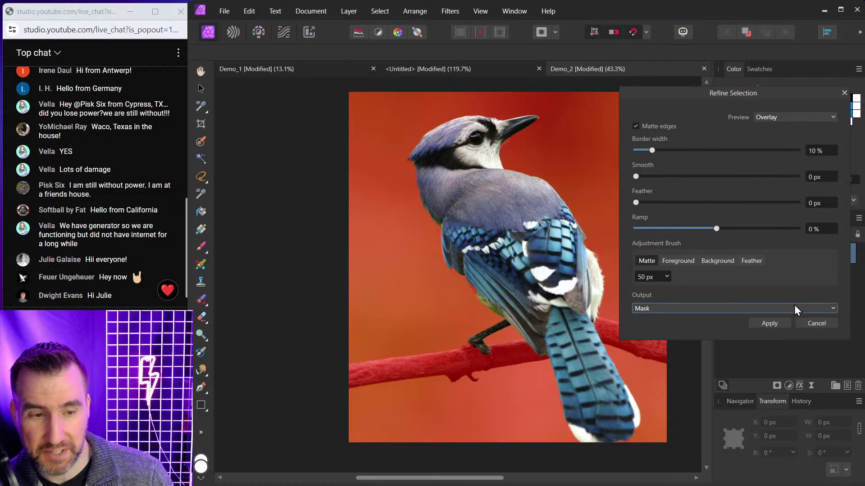
pyautogui.click(768, 323)
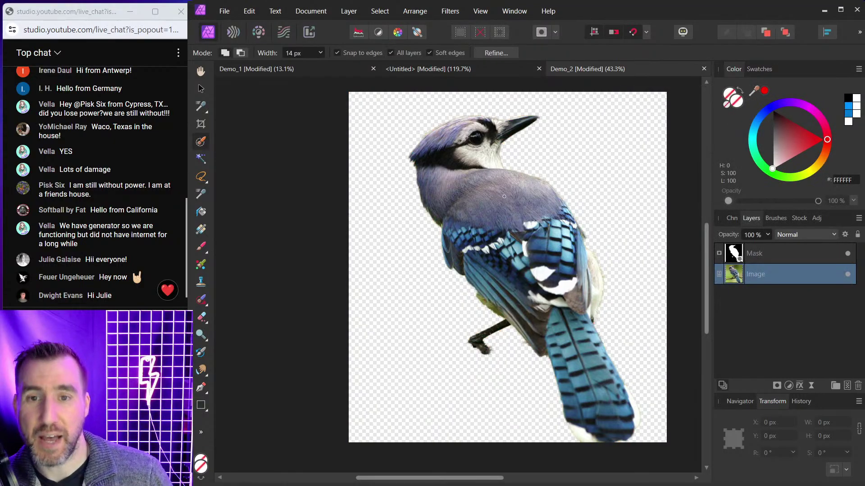
# Toggle the Mask's visibility to compare the cut-out with the full photo, and leave the Mask hidden
pyautogui.click(847, 253)
pyautogui.click(847, 253)
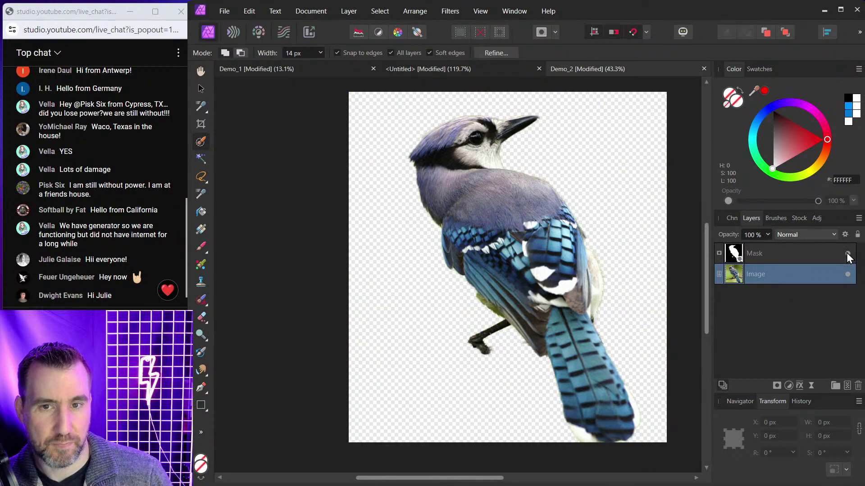
pyautogui.click(847, 254)
pyautogui.click(847, 253)
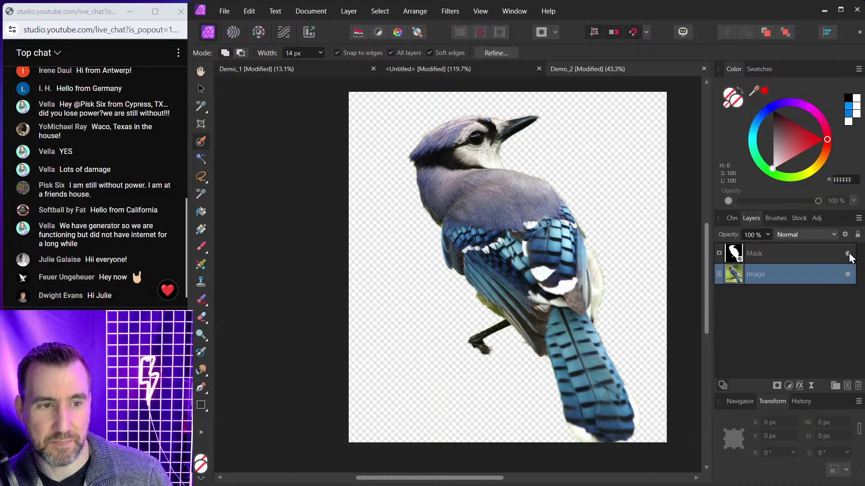
pyautogui.click(847, 254)
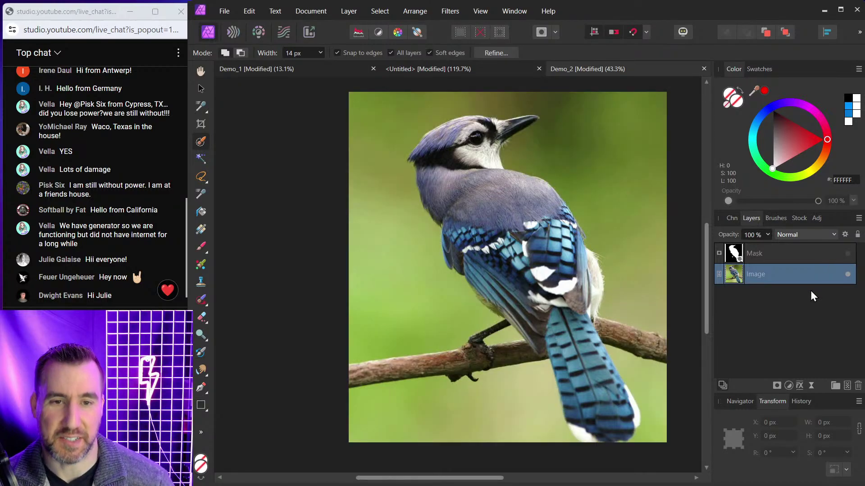
# Add an HSL adjustment above the Mask and Image layers with the Saturation Shift at -100%
pyautogui.click(202, 89)
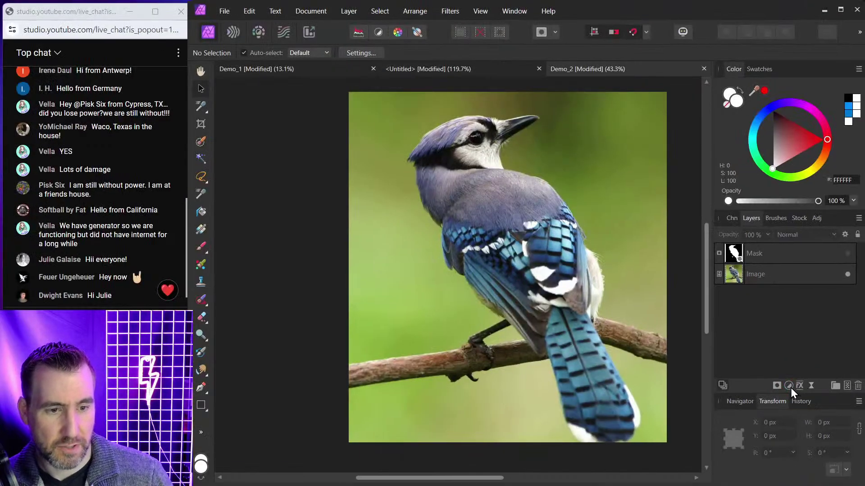
pyautogui.click(788, 386)
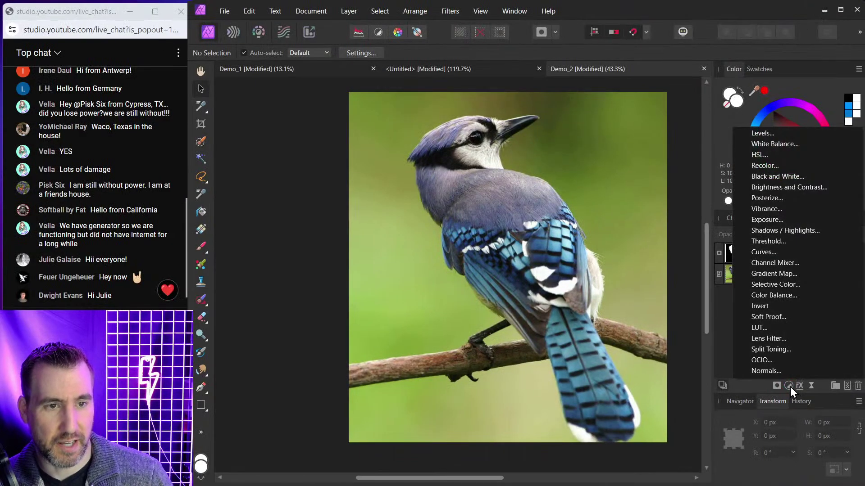
pyautogui.click(785, 156)
pyautogui.moveTo(630, 218); pyautogui.dragTo(785, 63)
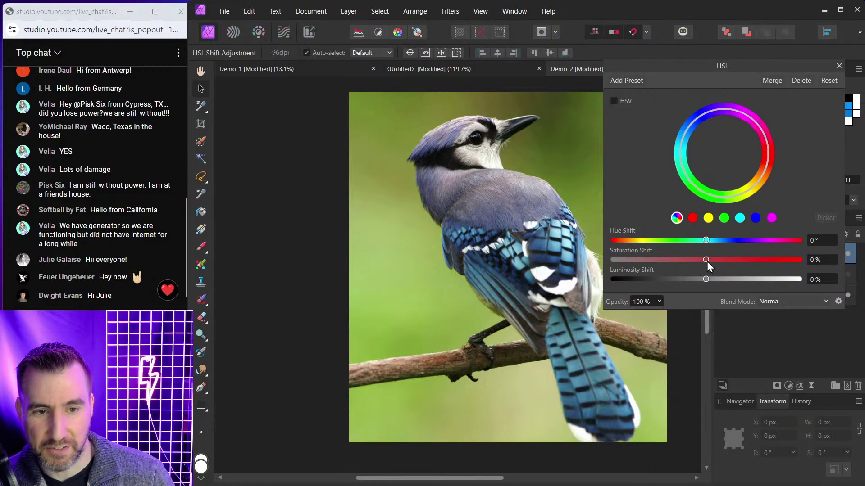
pyautogui.moveTo(707, 261); pyautogui.dragTo(578, 264)
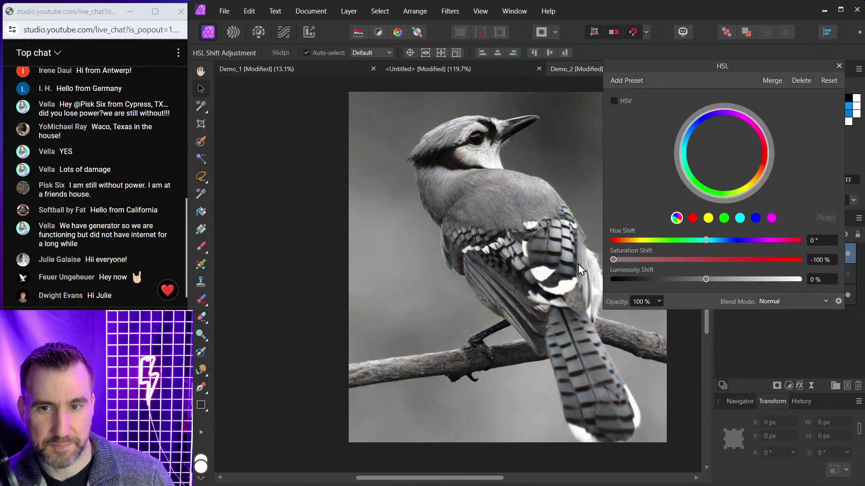
pyautogui.click(839, 66)
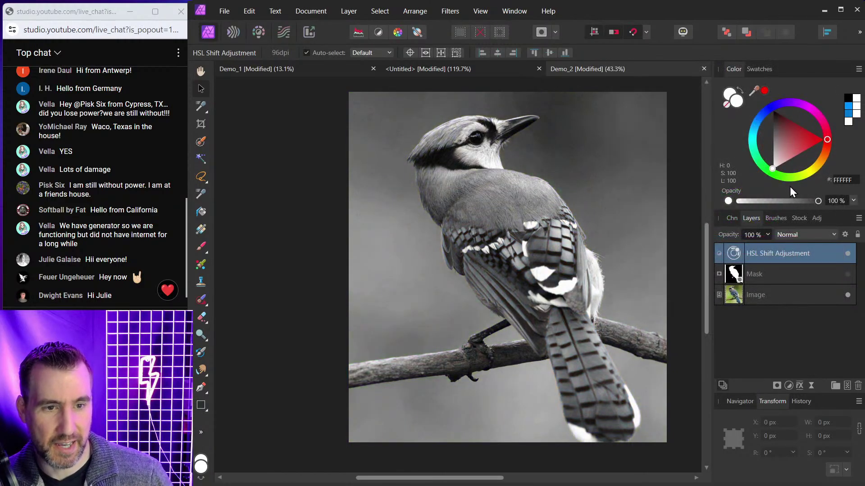
# Rename the HSL Shift Adjustment layer as Black and White
pyautogui.doubleClick(772, 254)
pyautogui.write('B')
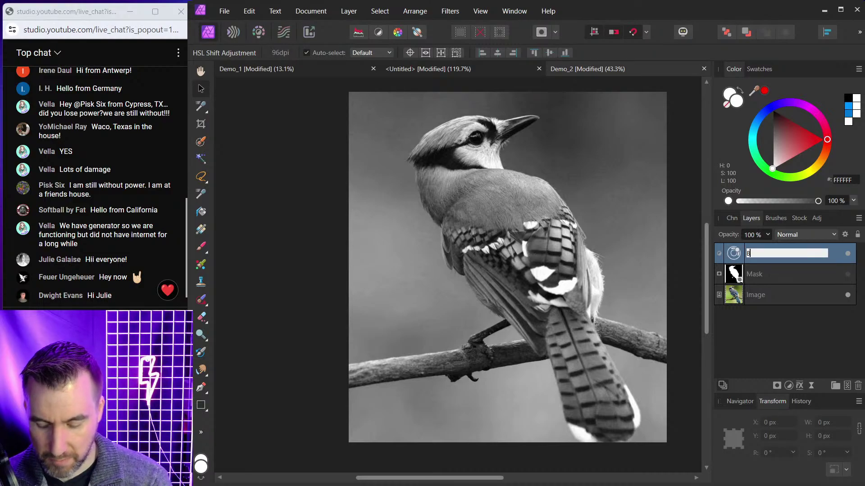
pyautogui.write('lack and W')
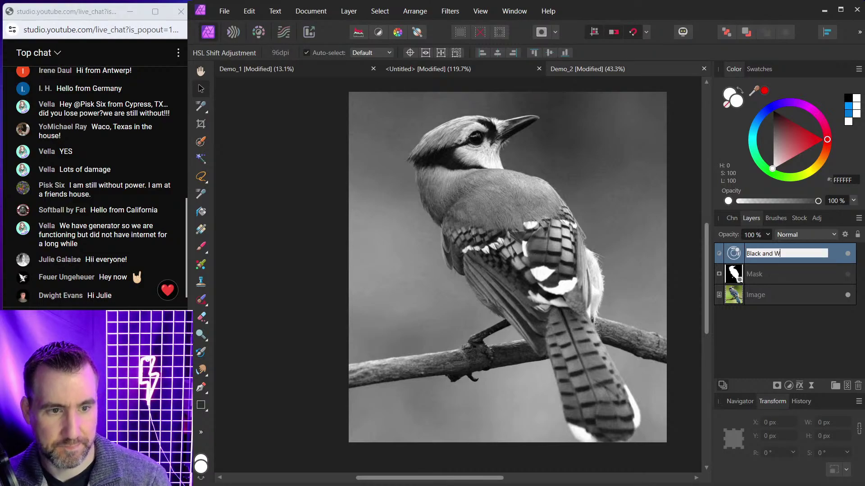
pyautogui.write('hite')
pyautogui.press('Return')
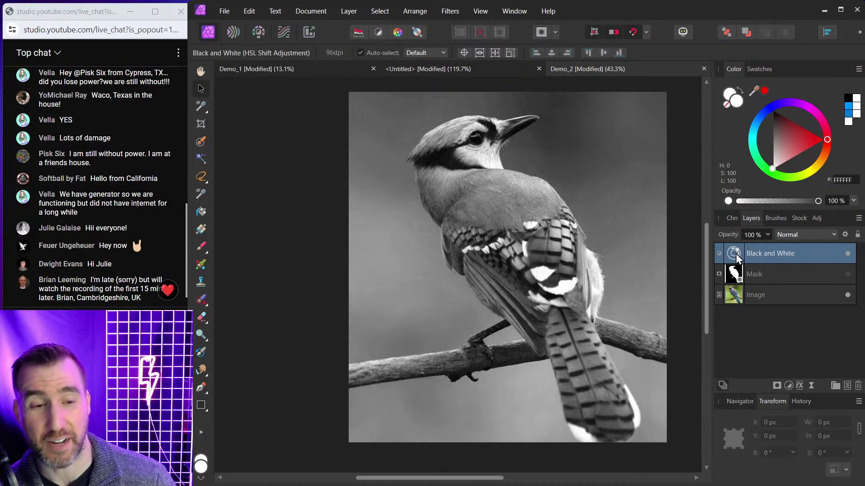
# Show the Mask again and nest it inside the Black and White adjustment as its mask
pyautogui.click(736, 279)
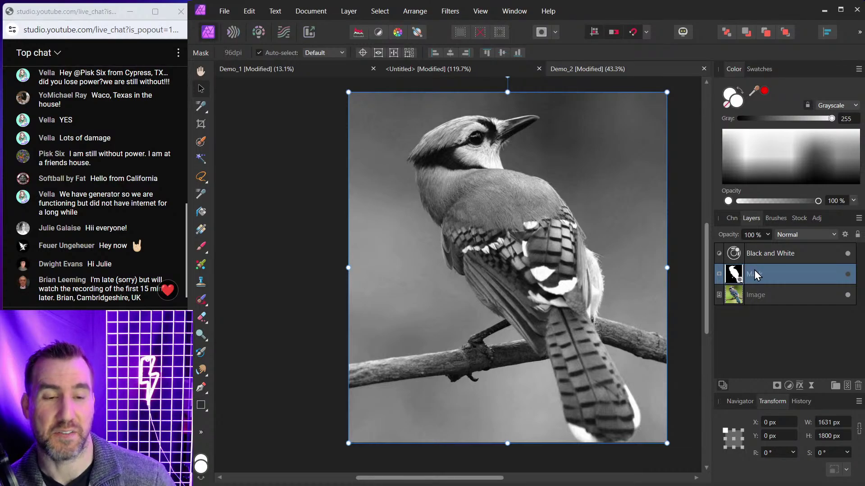
pyautogui.click(847, 275)
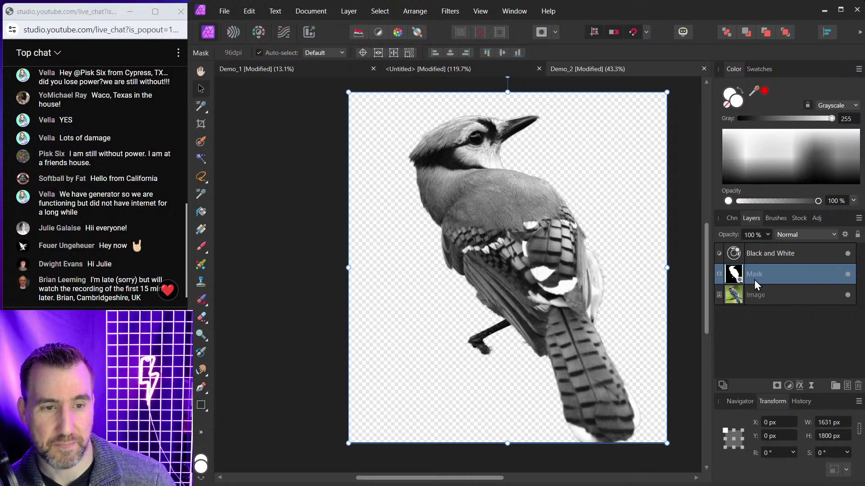
pyautogui.moveTo(735, 281)
pyautogui.mouseDown()
pyautogui.moveTo(736, 260)
pyautogui.moveTo(726, 274)
pyautogui.mouseUp()
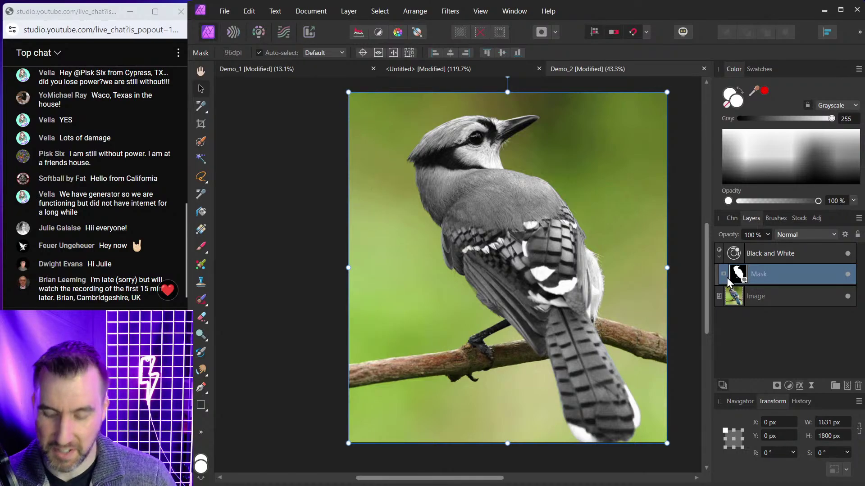
# Isolate the nested Mask, invert it so the bird is black on white, and return to the normal view
pyautogui.keyDown('alt'); pyautogui.click(739, 275); pyautogui.keyUp('alt')
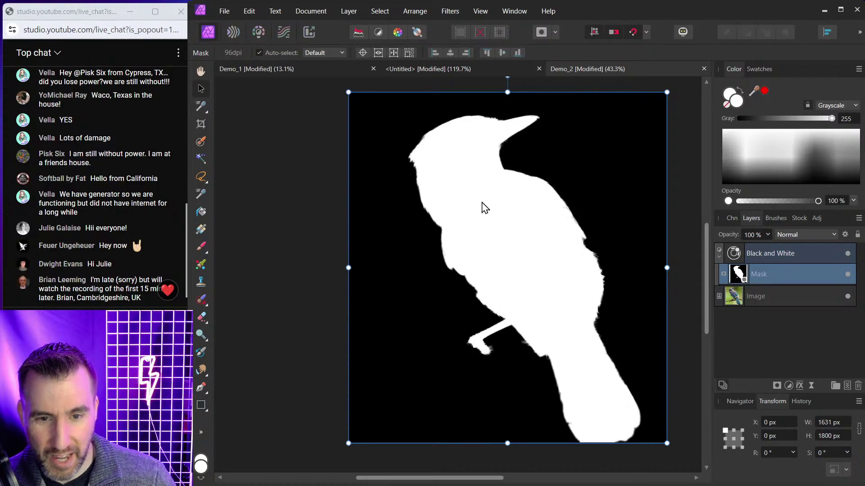
pyautogui.keyDown('alt'); pyautogui.click(743, 279); pyautogui.keyUp('alt')
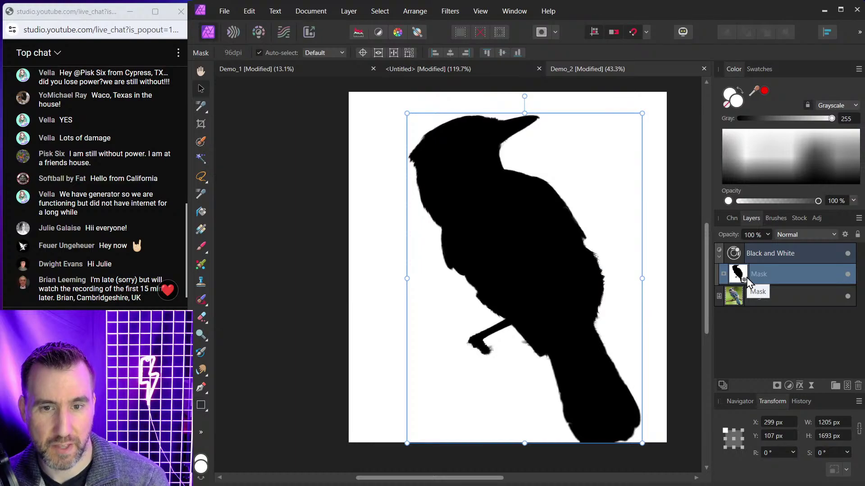
pyautogui.click(304, 146)
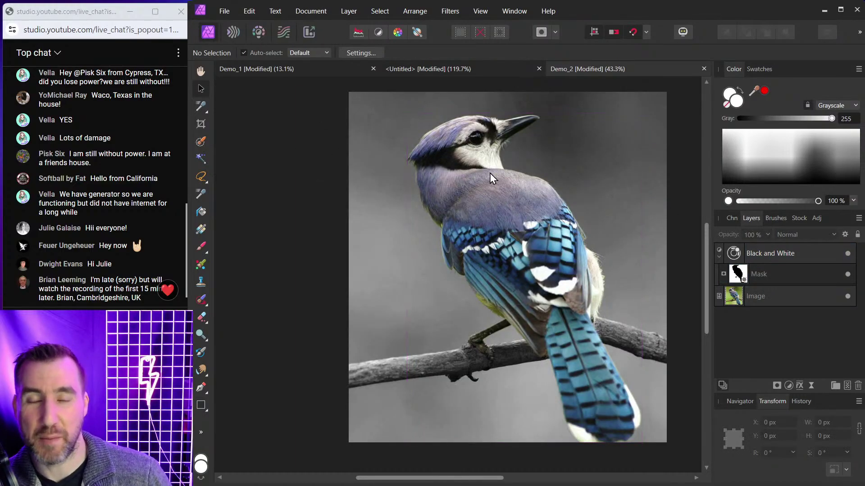
# Invert the Mask nested in the Black and White adjustment to compare both versions, and restore the black bird on white
pyautogui.click(473, 139)
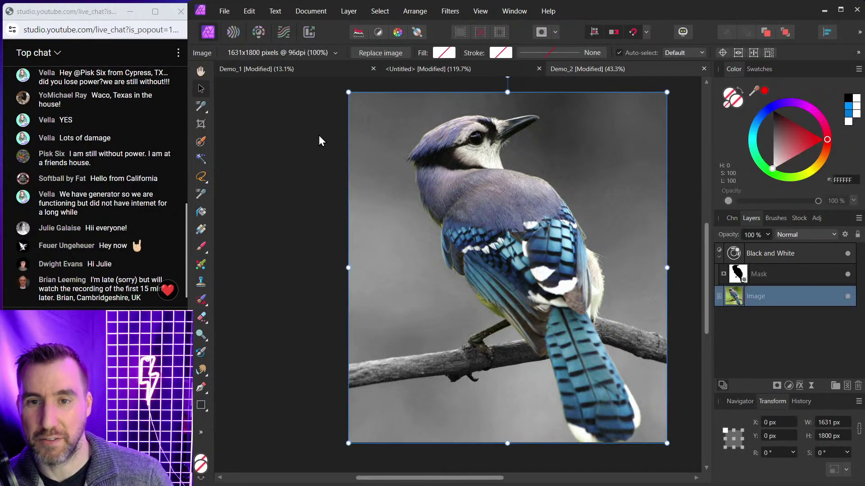
pyautogui.click(332, 149)
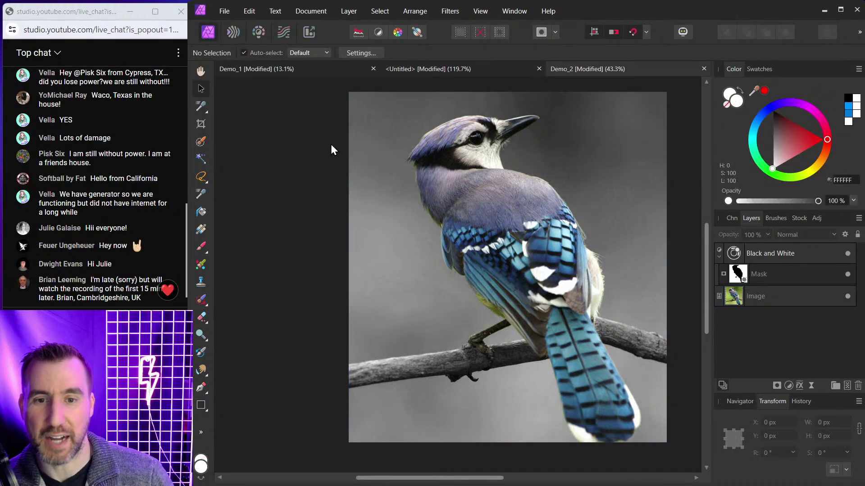
pyautogui.click(741, 275)
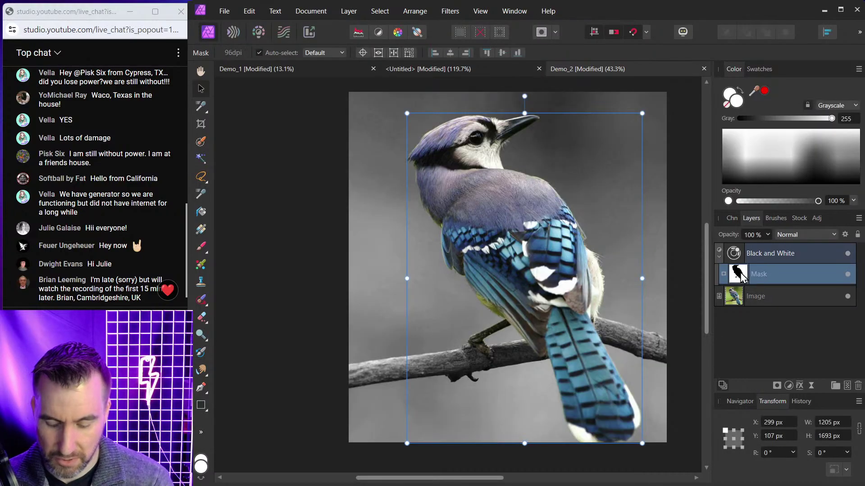
pyautogui.hotkey('ctrl', 'i')
pyautogui.hotkey('ctrl', 'i')
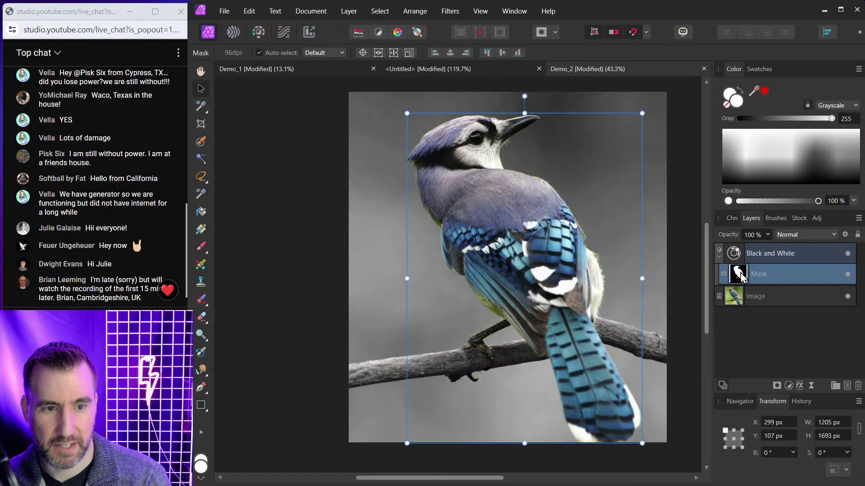
pyautogui.hotkey('ctrl', 'i')
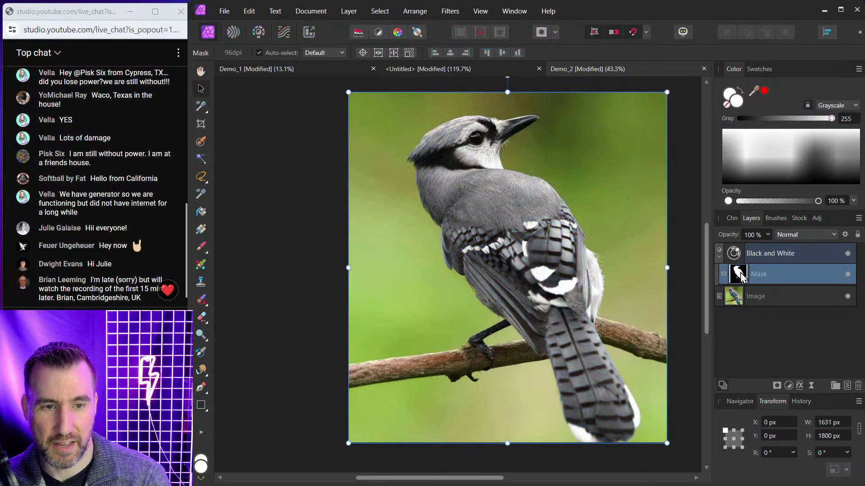
pyautogui.hotkey('ctrl', 'i')
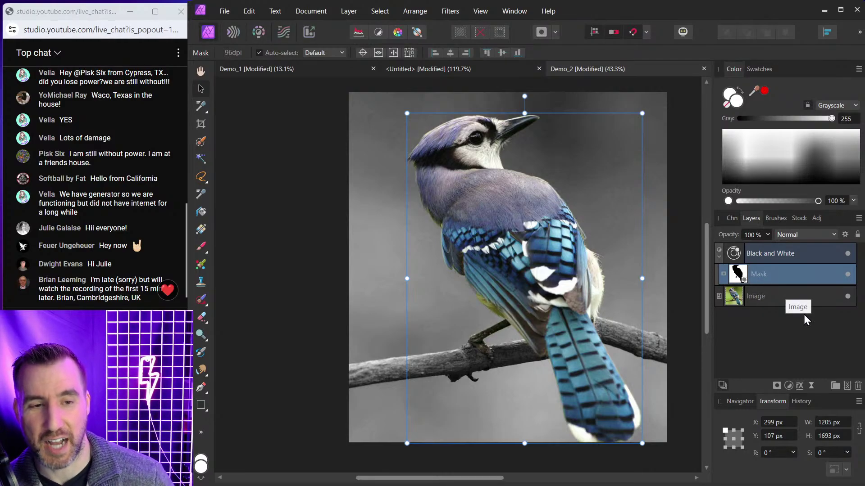
# Check the Black and White adjustment's HSL settings, collapse its nested Mask and hide the adjustment
pyautogui.doubleClick(747, 253)
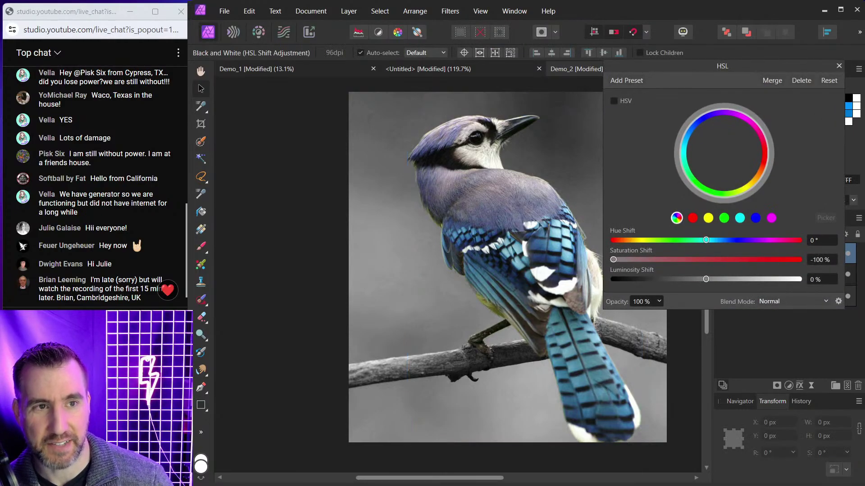
pyautogui.click(839, 66)
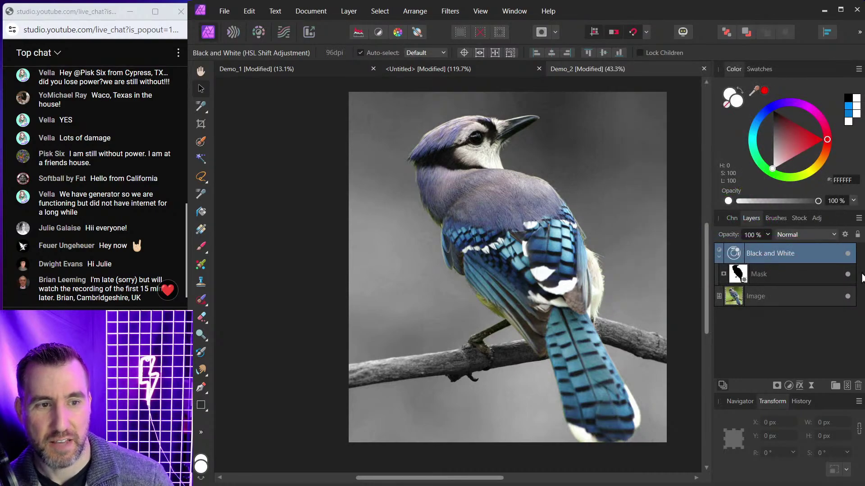
pyautogui.click(719, 256)
pyautogui.click(849, 254)
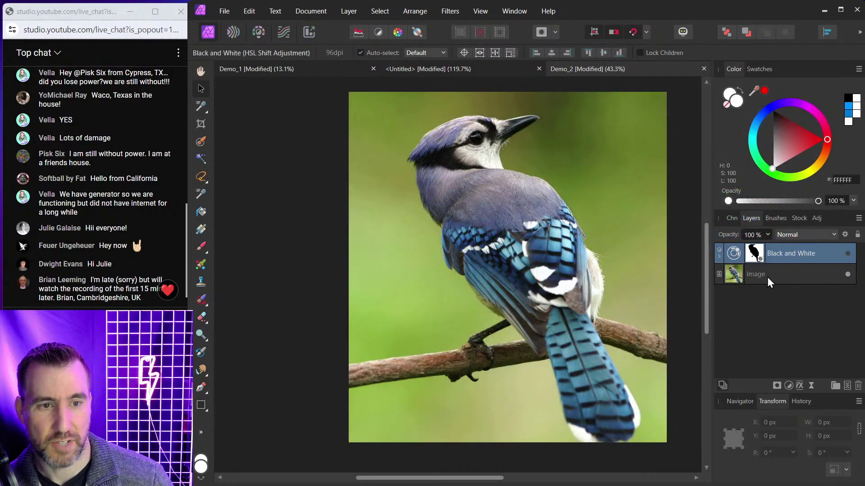
# Add a second HSL adjustment above the Black and White layer with the Saturation Shift at -100%
pyautogui.click(789, 385)
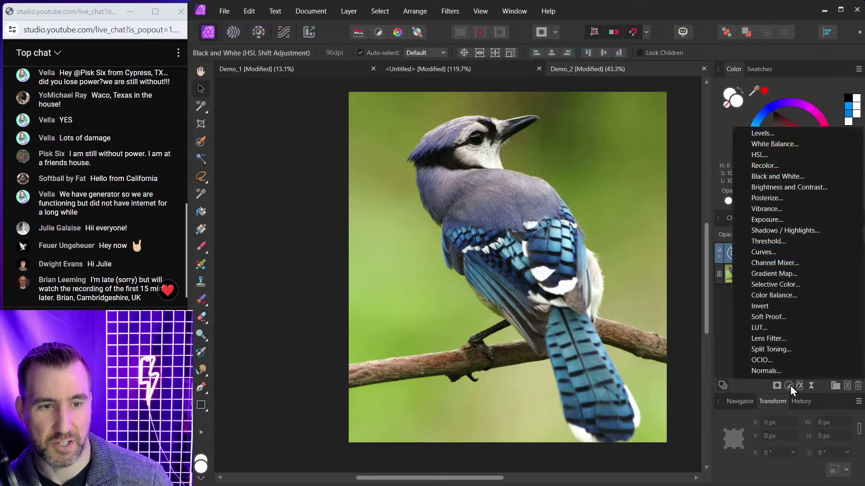
pyautogui.click(771, 155)
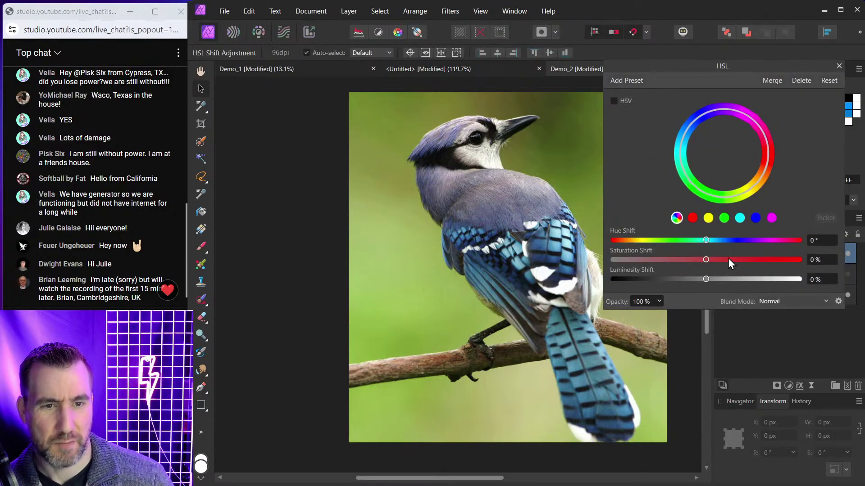
pyautogui.moveTo(706, 260); pyautogui.dragTo(613, 260)
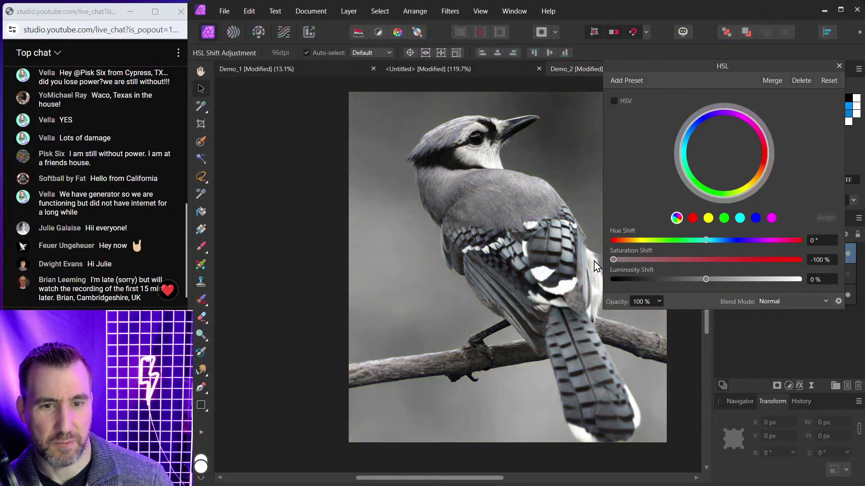
pyautogui.click(838, 66)
pyautogui.doubleClick(786, 251)
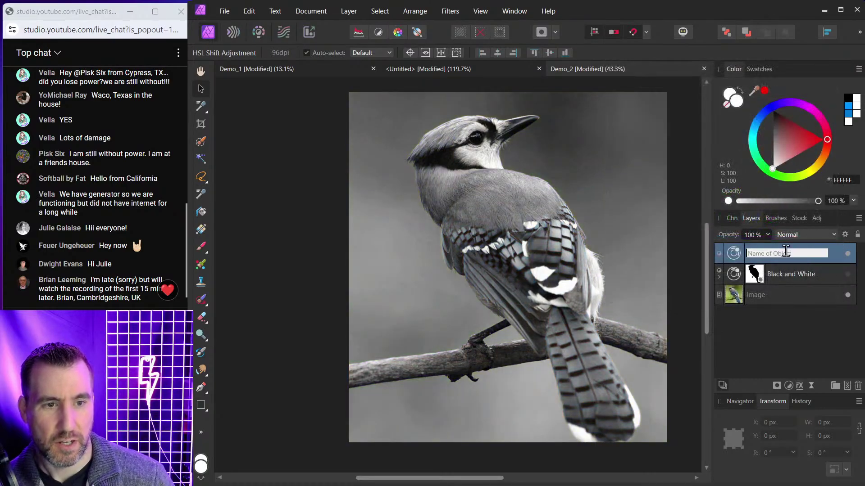
pyautogui.doubleClick(744, 255)
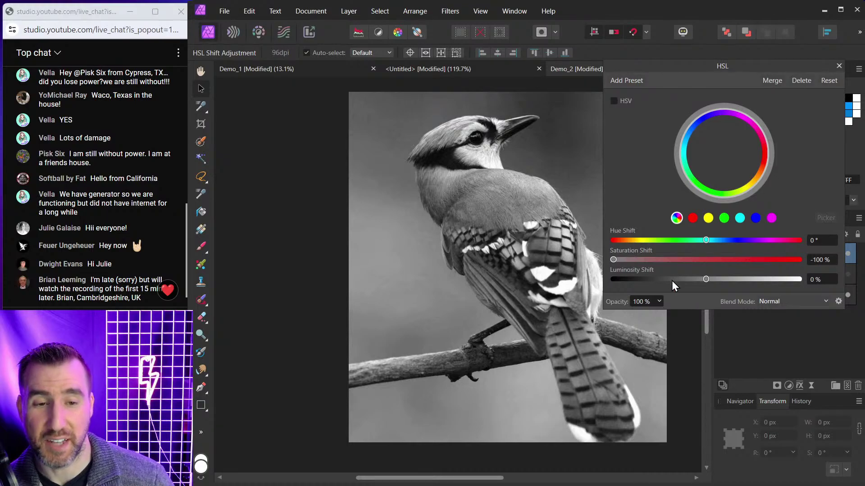
pyautogui.click(838, 67)
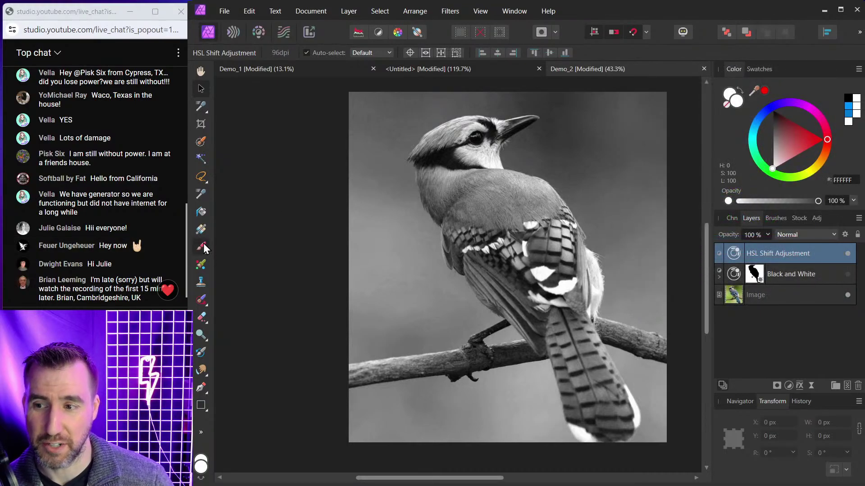
# Paint black 72 px brush strokes across the bird and background on the new HSL adjustment to mask out its effect
pyautogui.click(202, 245)
pyautogui.press('d')
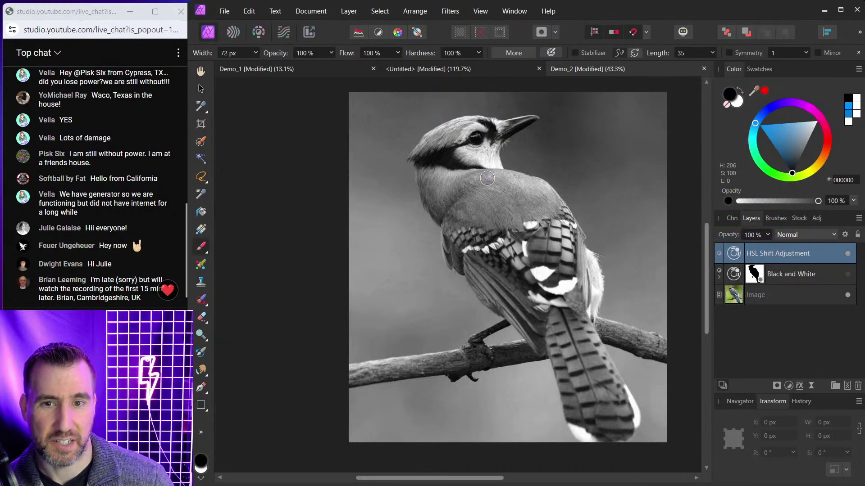
pyautogui.moveTo(567, 161)
pyautogui.mouseDown()
pyautogui.moveTo(527, 174)
pyautogui.moveTo(439, 232)
pyautogui.moveTo(387, 244)
pyautogui.mouseUp()
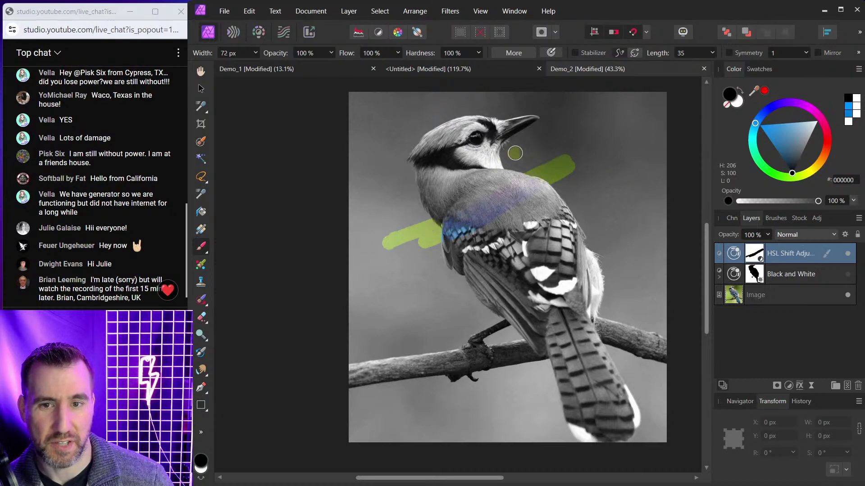
pyautogui.moveTo(419, 205); pyautogui.dragTo(634, 116)
pyautogui.moveTo(452, 223)
pyautogui.mouseDown()
pyautogui.moveTo(495, 230)
pyautogui.moveTo(396, 288)
pyautogui.moveTo(599, 190)
pyautogui.moveTo(583, 224)
pyautogui.moveTo(637, 245)
pyautogui.moveTo(531, 373)
pyautogui.moveTo(618, 305)
pyautogui.mouseUp()
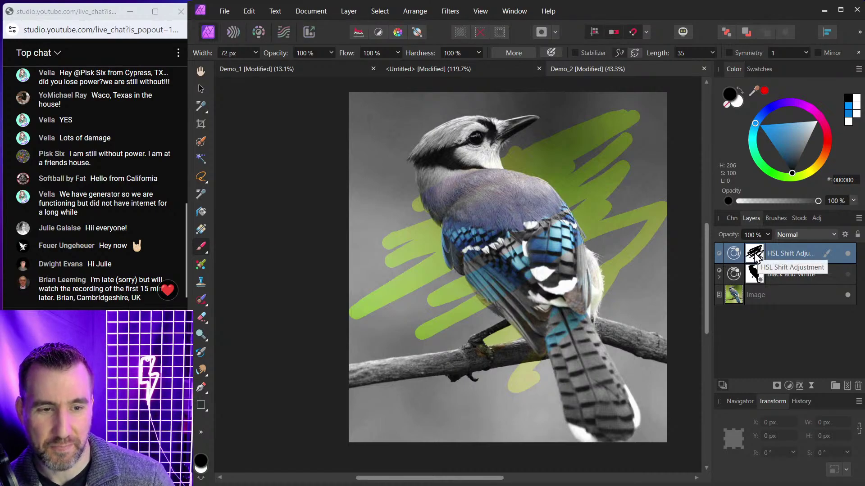
# Compare the painted mask with the nested Mask, delete the painted HSL Shift Adjustment, and show the Black and White adjustment again
pyautogui.click(719, 277)
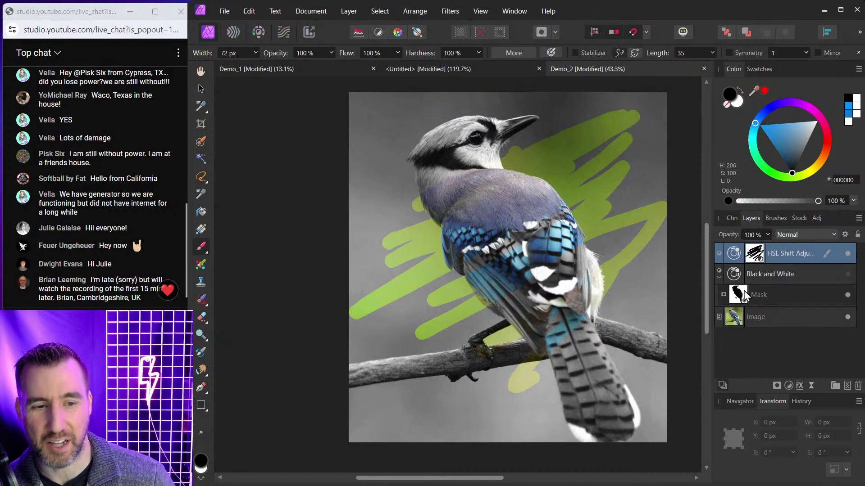
pyautogui.keyDown('alt'); pyautogui.click(759, 254); pyautogui.keyUp('alt')
pyautogui.keyDown('alt'); pyautogui.click(758, 253); pyautogui.keyUp('alt')
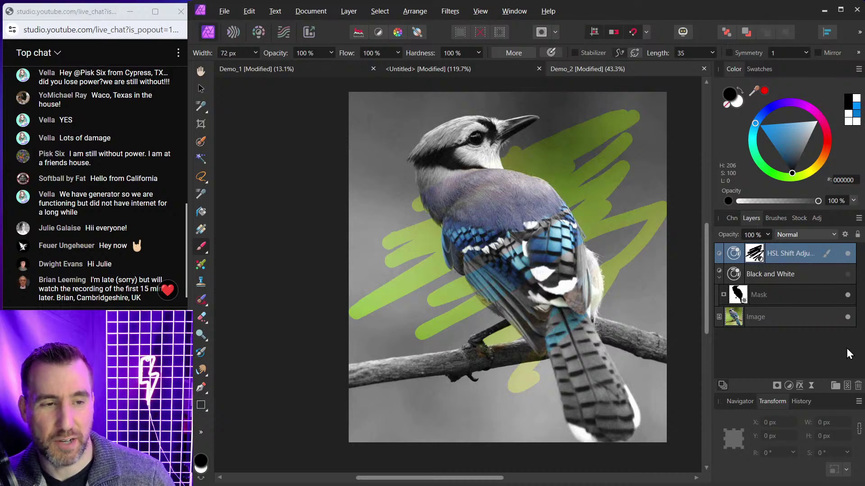
pyautogui.click(858, 385)
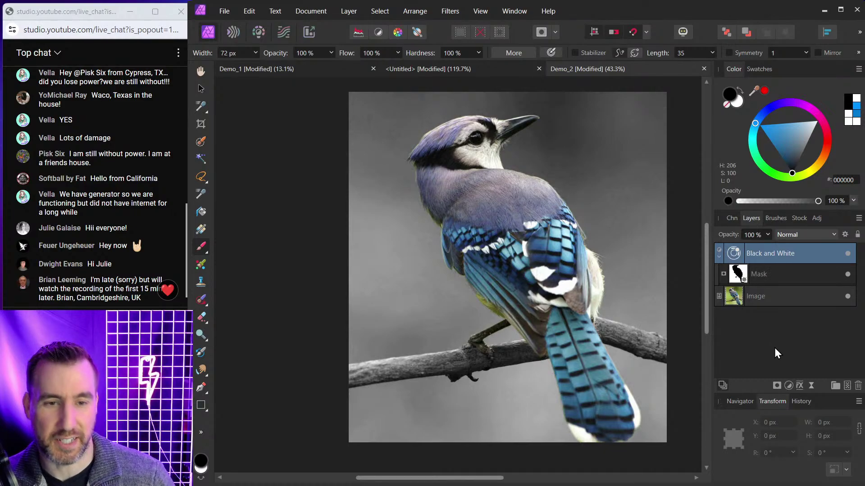
# Inspect the Black and White adjustment's Mask in isolation and return to the normal view
pyautogui.click(731, 298)
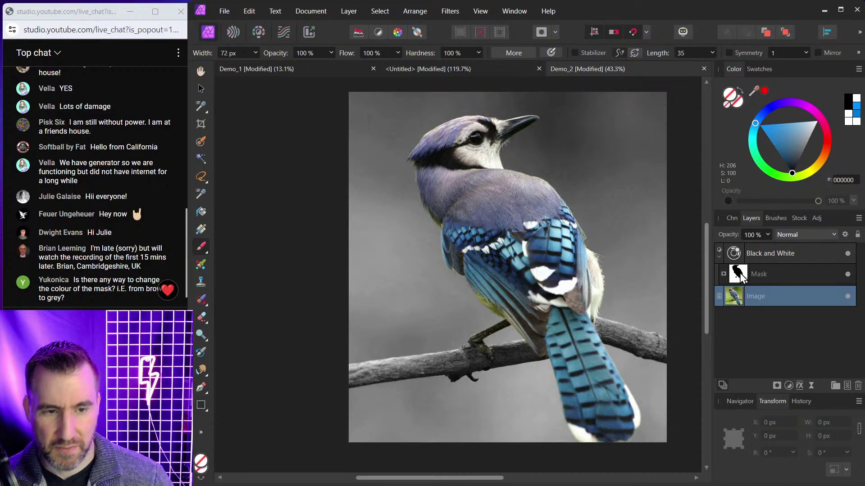
pyautogui.click(741, 277)
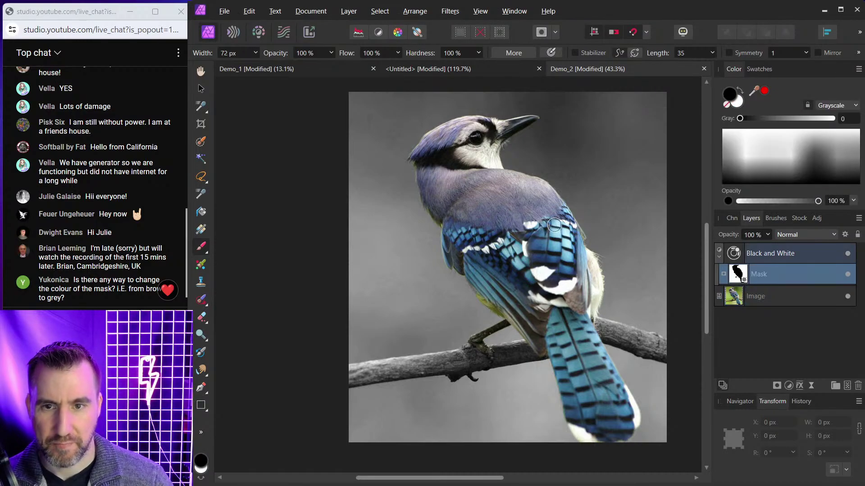
pyautogui.keyDown('alt'); pyautogui.click(739, 274); pyautogui.keyUp('alt')
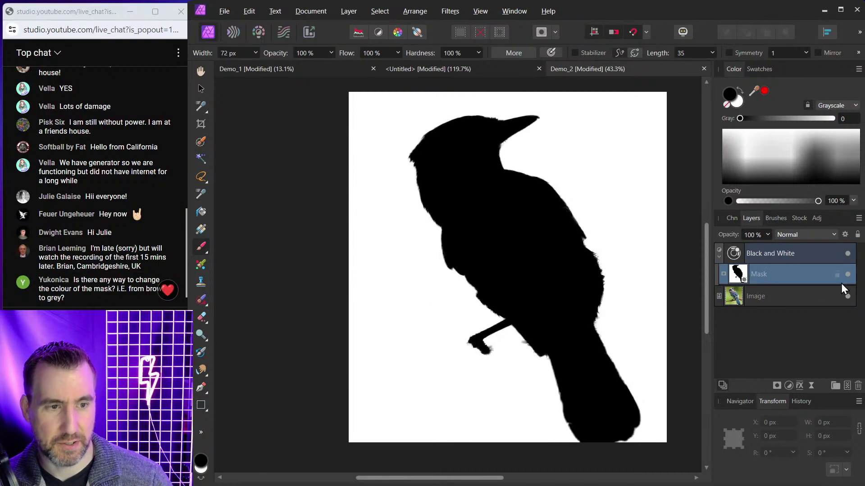
pyautogui.keyDown('alt'); pyautogui.click(738, 277); pyautogui.keyUp('alt')
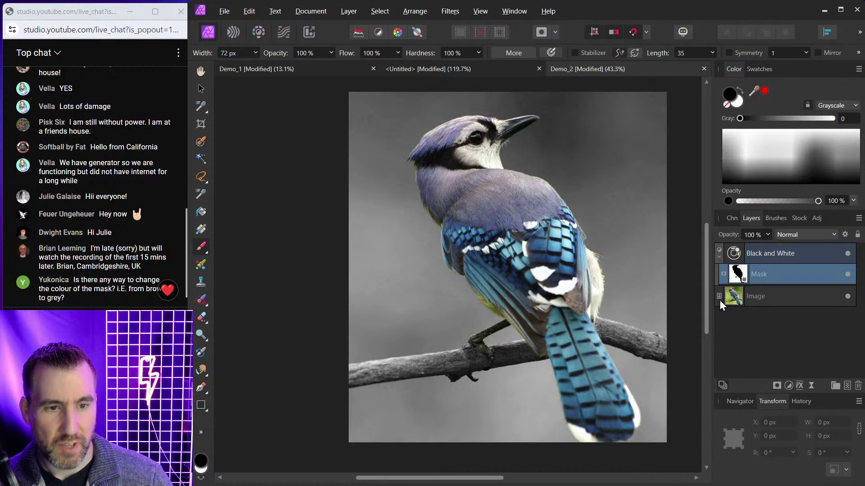
# Add a Vibrance adjustment to the Image layer with Vibrance at 100% and Saturation at 43%
pyautogui.click(734, 297)
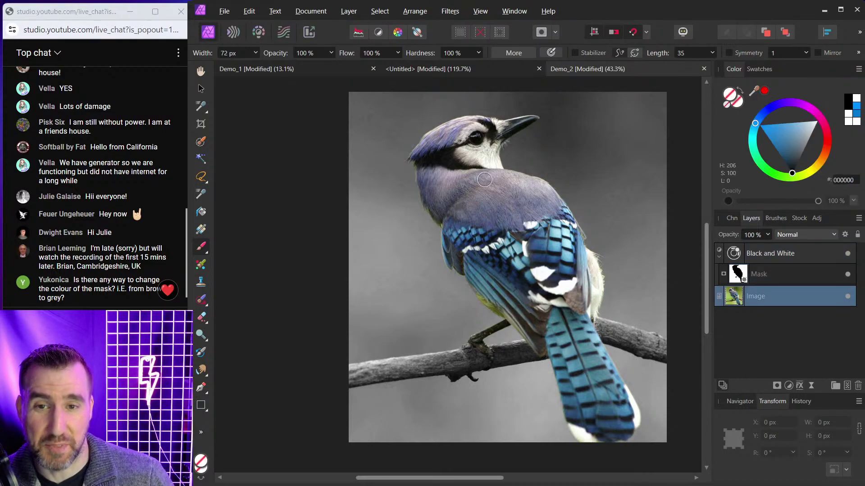
pyautogui.click(789, 386)
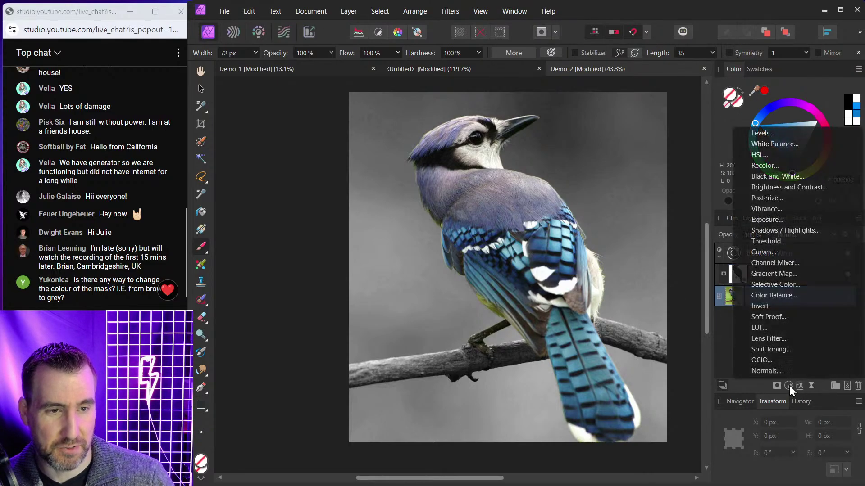
pyautogui.click(767, 209)
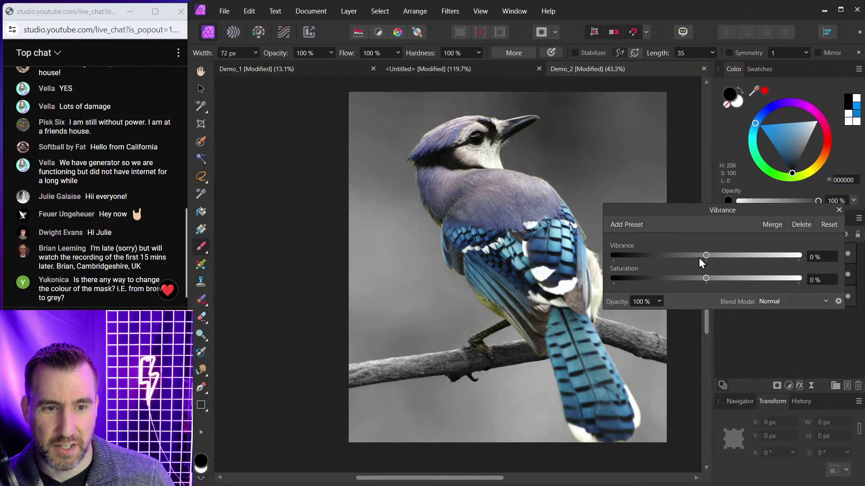
pyautogui.moveTo(705, 257); pyautogui.dragTo(800, 259)
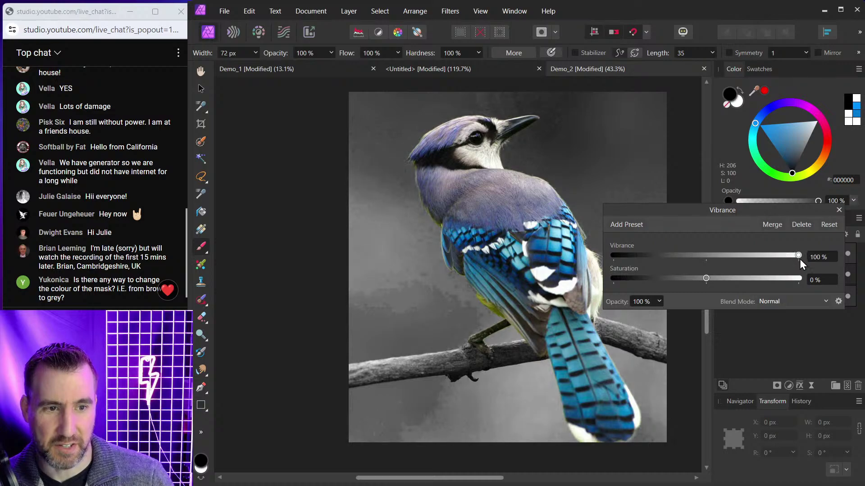
pyautogui.moveTo(707, 278); pyautogui.dragTo(746, 282)
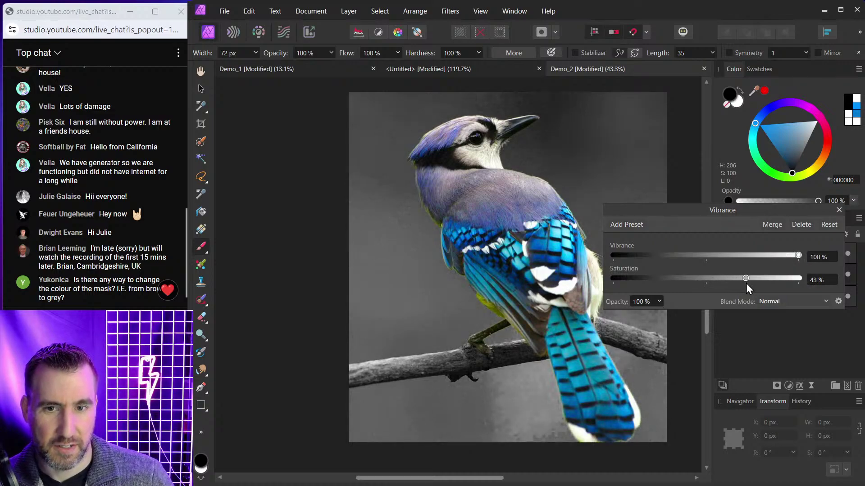
pyautogui.click(839, 210)
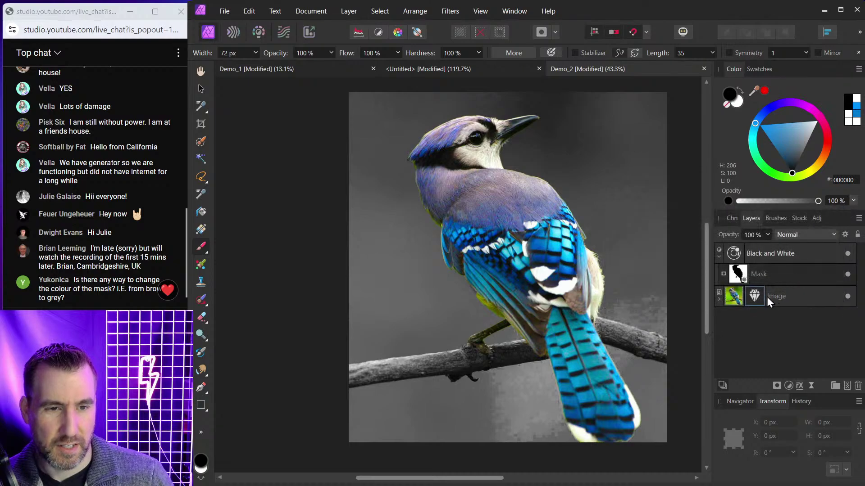
# Hide the Black and White adjustment and expand the Image layer to list its nested Vibrance adjustment
pyautogui.click(848, 254)
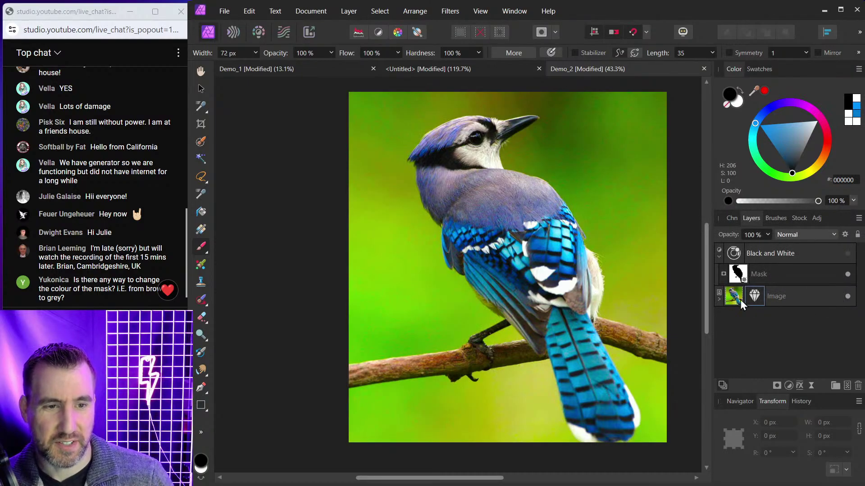
pyautogui.click(719, 299)
pyautogui.moveTo(734, 316); pyautogui.dragTo(746, 290)
# Toggle the nested Vibrance adjustment off and on to compare the image, leaving it visible
pyautogui.click(847, 317)
pyautogui.click(847, 318)
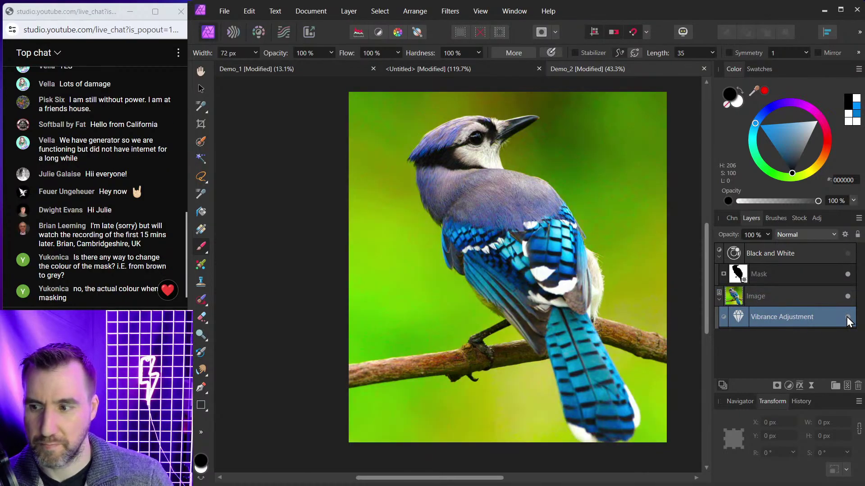
pyautogui.click(847, 317)
pyautogui.click(847, 317)
pyautogui.click(847, 317)
pyautogui.click(846, 317)
pyautogui.click(847, 317)
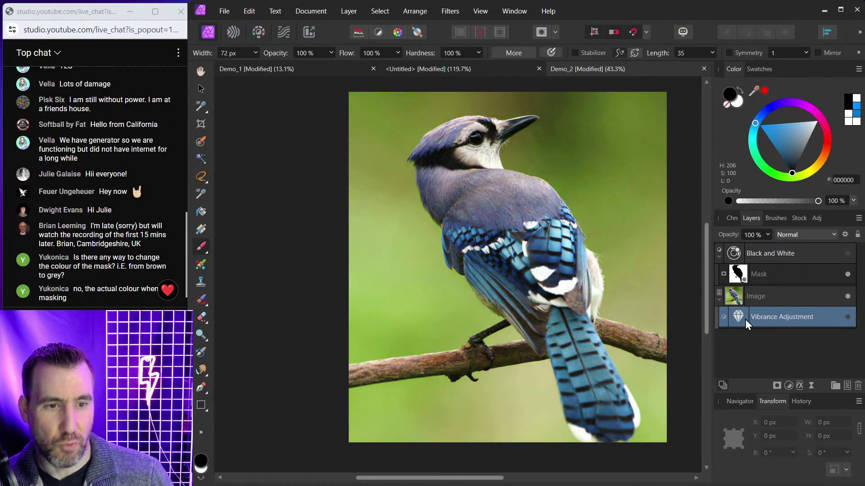
pyautogui.click(846, 317)
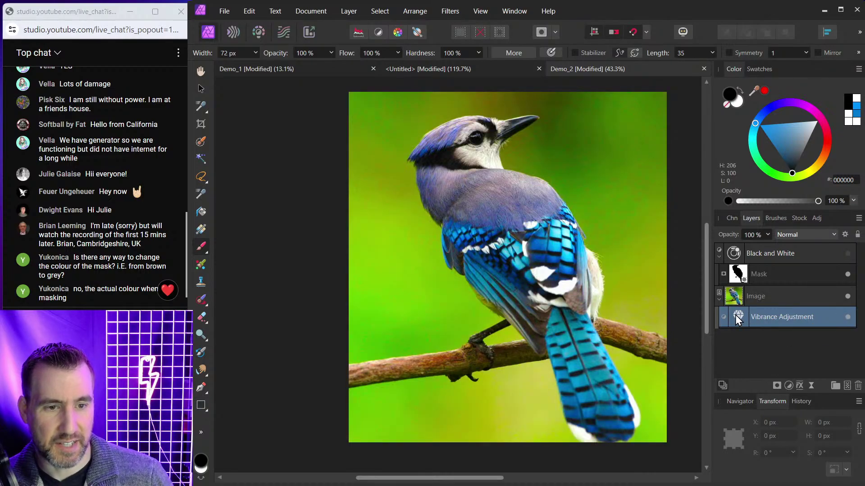
# Move the Vibrance Adjustment out above the Image layer and nest an inverted duplicate of the Black and White mask in it
pyautogui.moveTo(735, 315)
pyautogui.mouseDown()
pyautogui.moveTo(754, 298)
pyautogui.moveTo(741, 288)
pyautogui.moveTo(733, 298)
pyautogui.mouseUp()
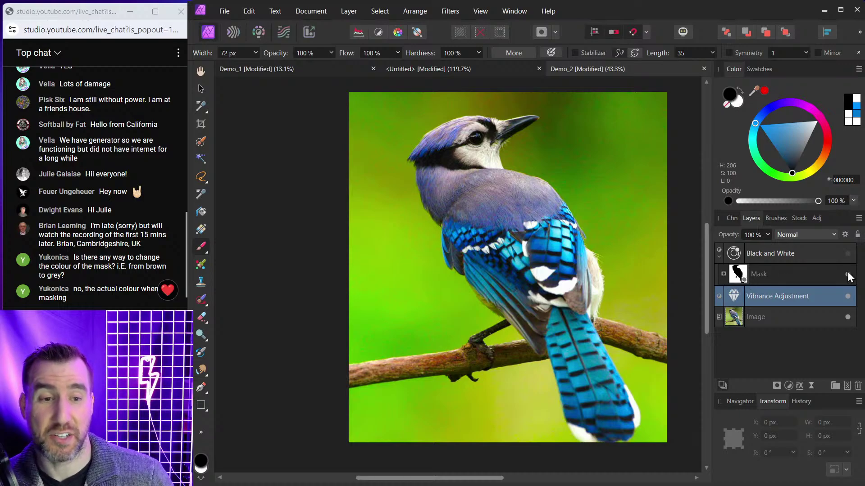
pyautogui.click(737, 276)
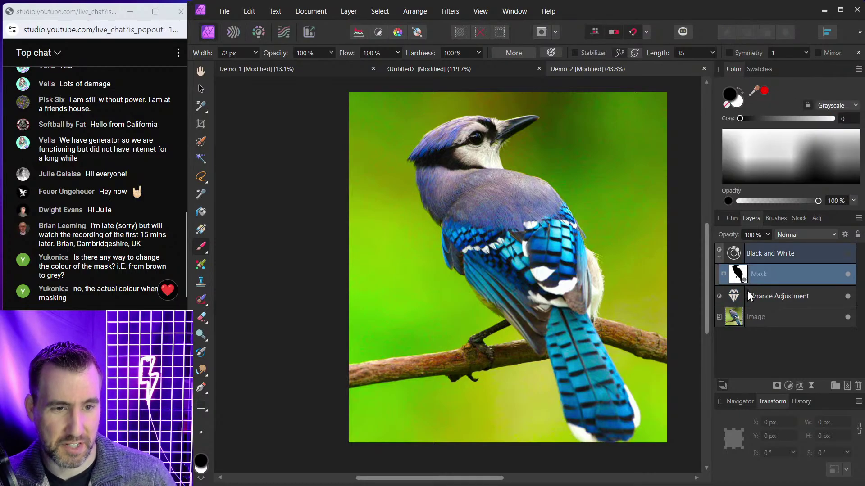
pyautogui.hotkey('ctrl', 'j')
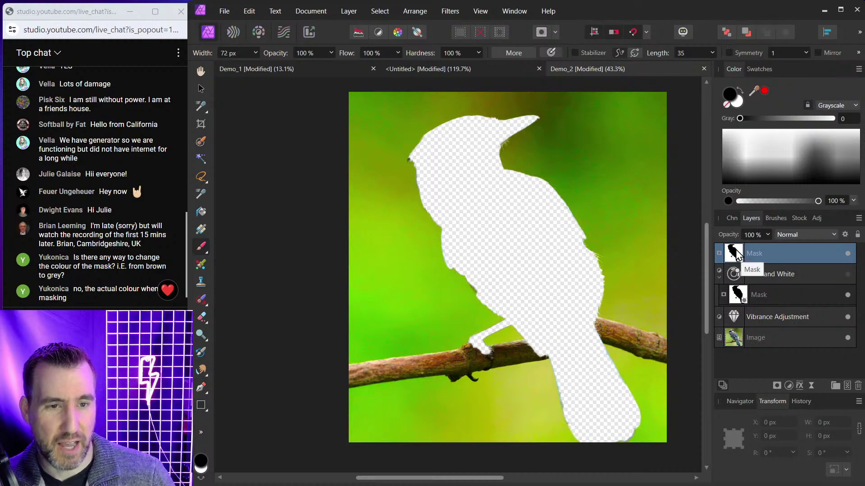
pyautogui.moveTo(744, 257); pyautogui.dragTo(734, 316)
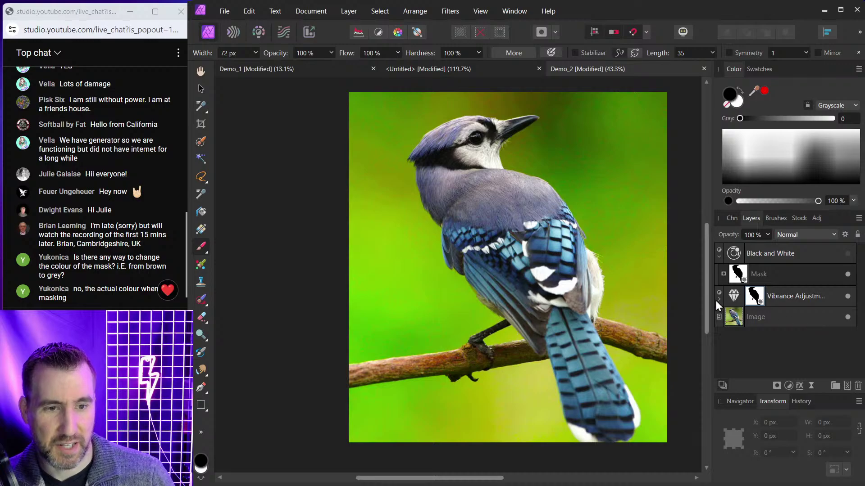
pyautogui.click(719, 300)
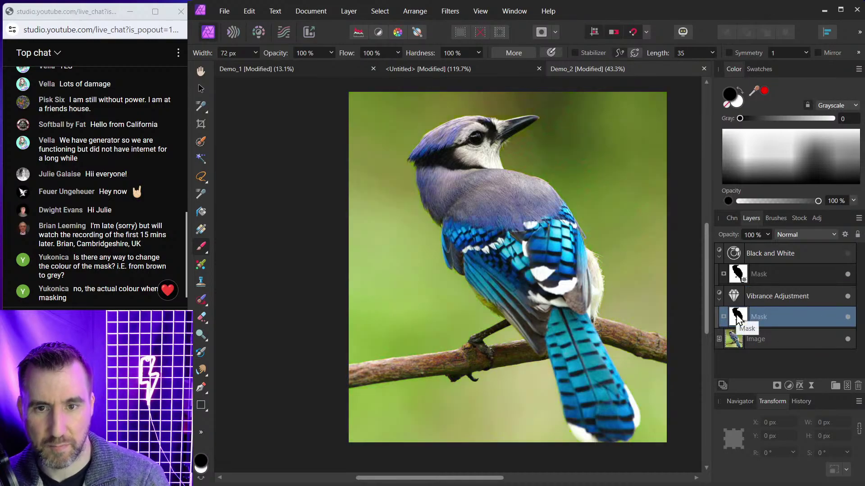
pyautogui.hotkey('ctrl', 'i')
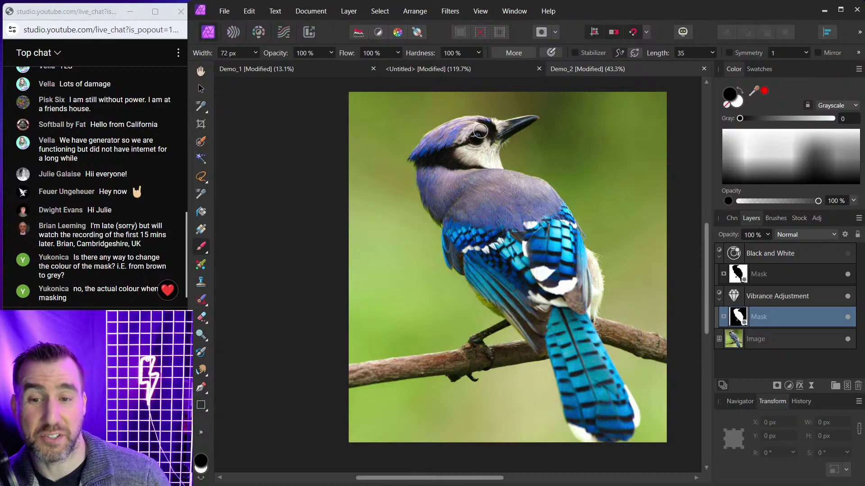
# Show the Black and White adjustment and toggle the Vibrance Adjustment off and on to compare, leaving both visible
pyautogui.click(848, 254)
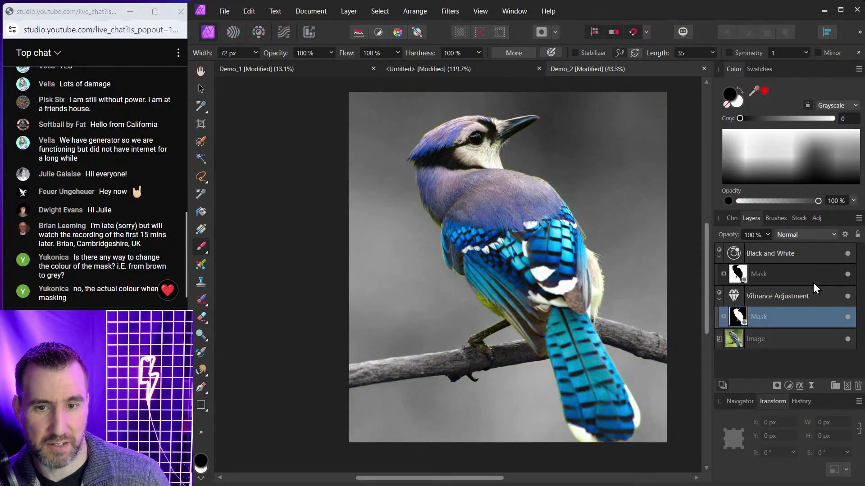
pyautogui.click(848, 297)
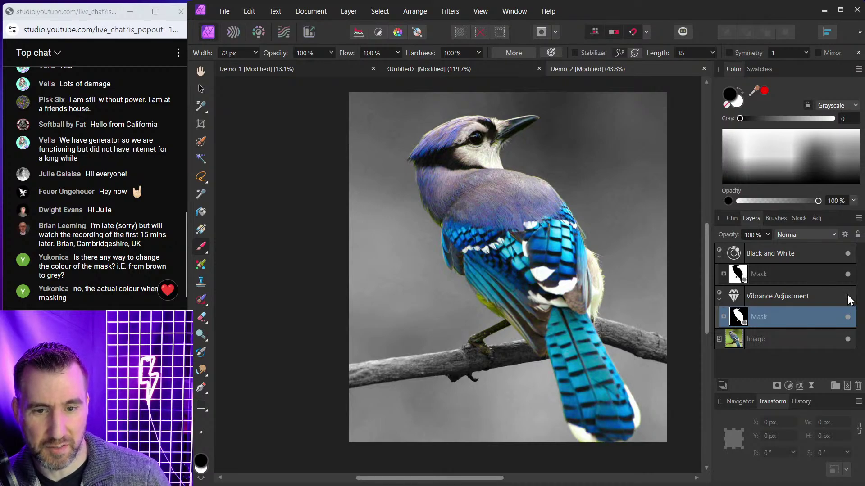
pyautogui.click(848, 296)
pyautogui.click(847, 297)
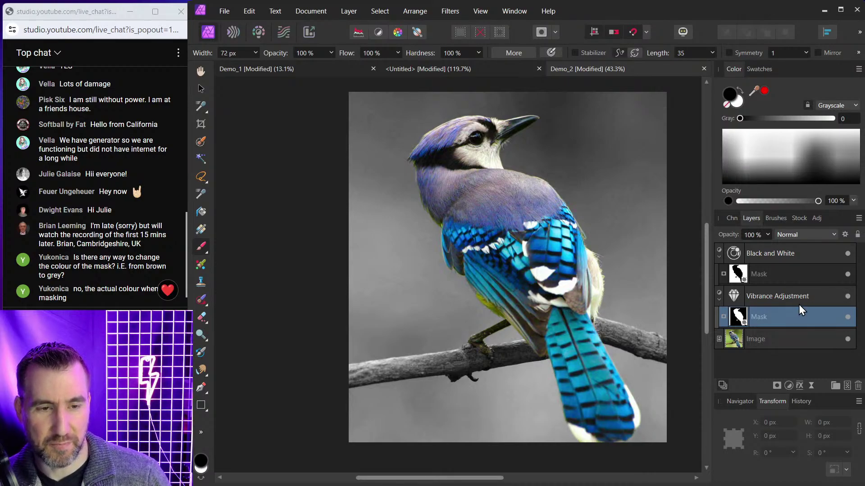
# Try an empty white mask above the Image layer, view it in isolation and delete it
pyautogui.click(758, 295)
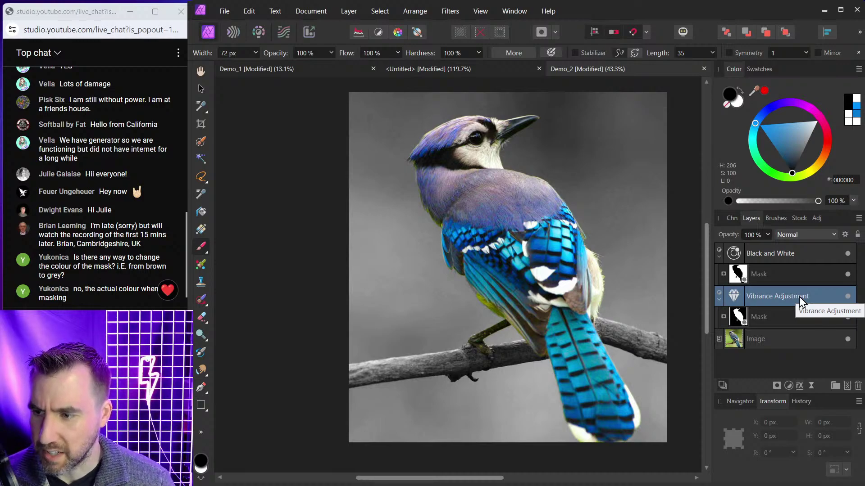
pyautogui.click(739, 318)
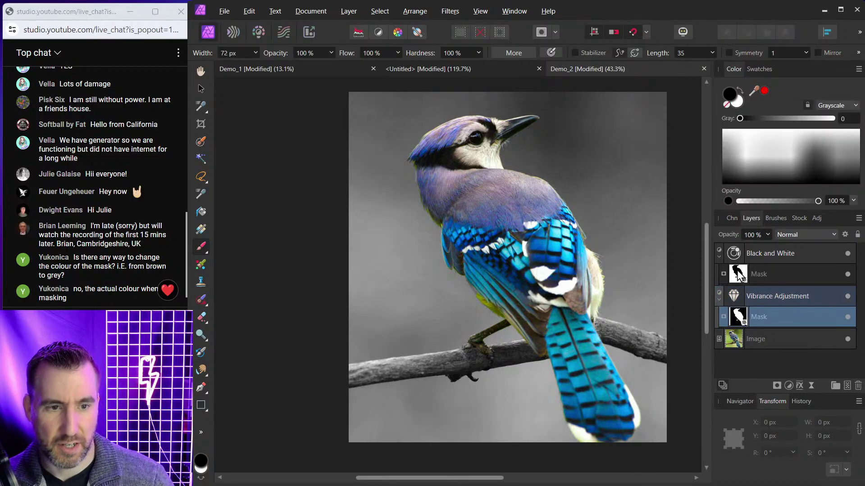
pyautogui.doubleClick(734, 254)
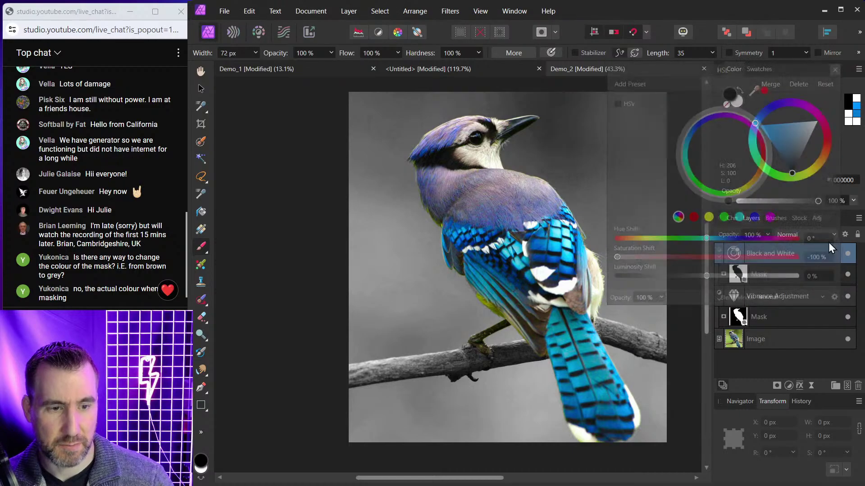
pyautogui.click(777, 386)
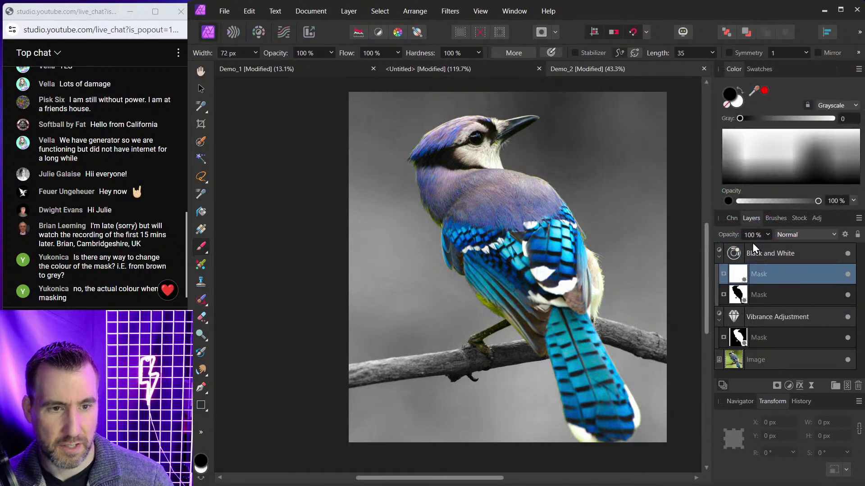
pyautogui.moveTo(741, 276); pyautogui.dragTo(716, 350)
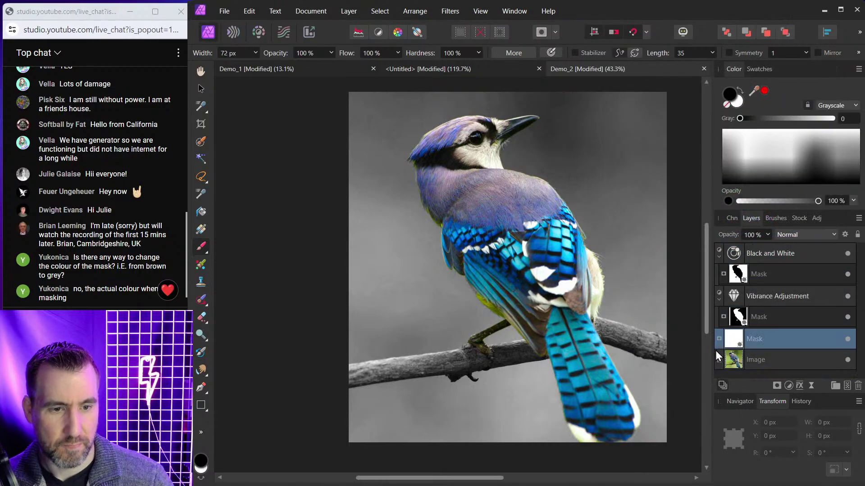
pyautogui.keyDown('alt'); pyautogui.click(735, 340); pyautogui.keyUp('alt')
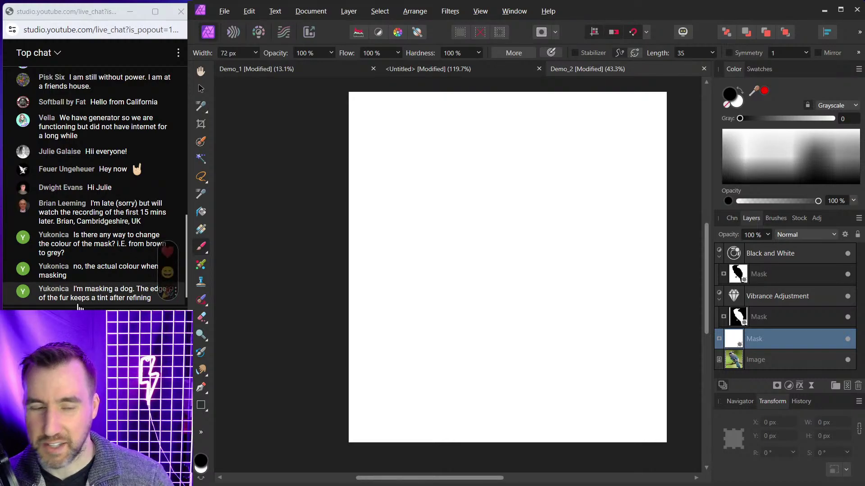
pyautogui.press('Delete')
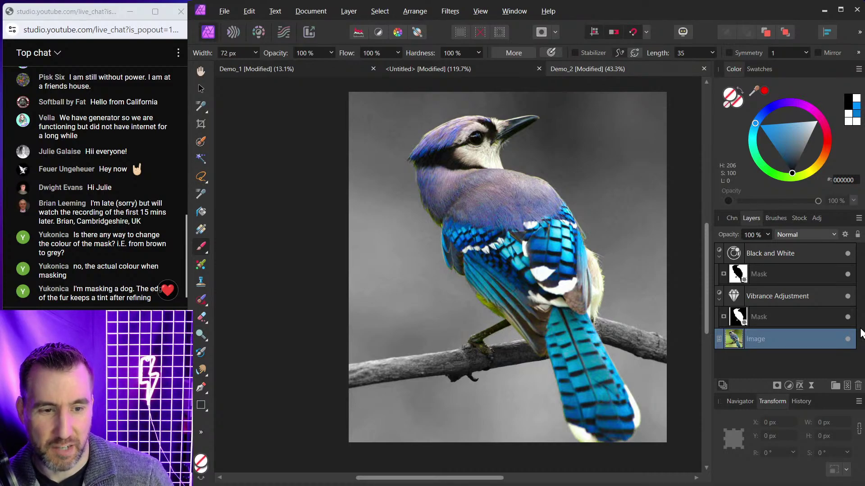
# Toggle the Black and White and Vibrance adjustments off and on to compare the edited bird photo with the original
pyautogui.click(846, 253)
pyautogui.click(847, 296)
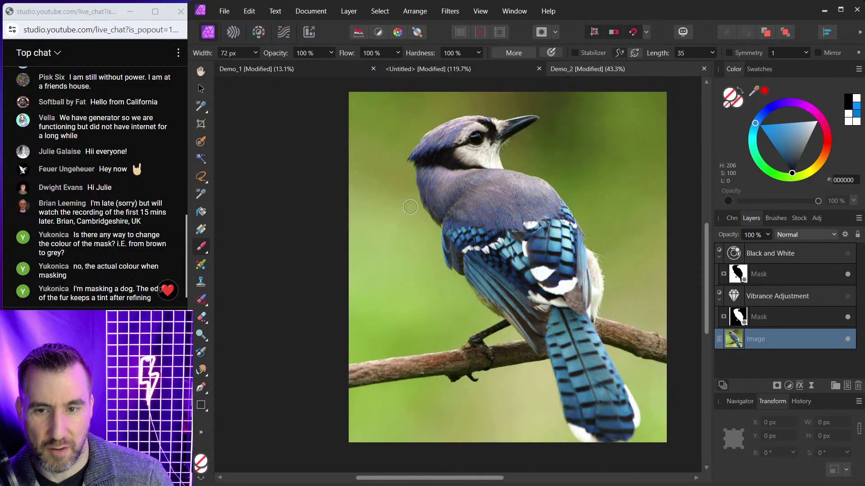
pyautogui.click(848, 253)
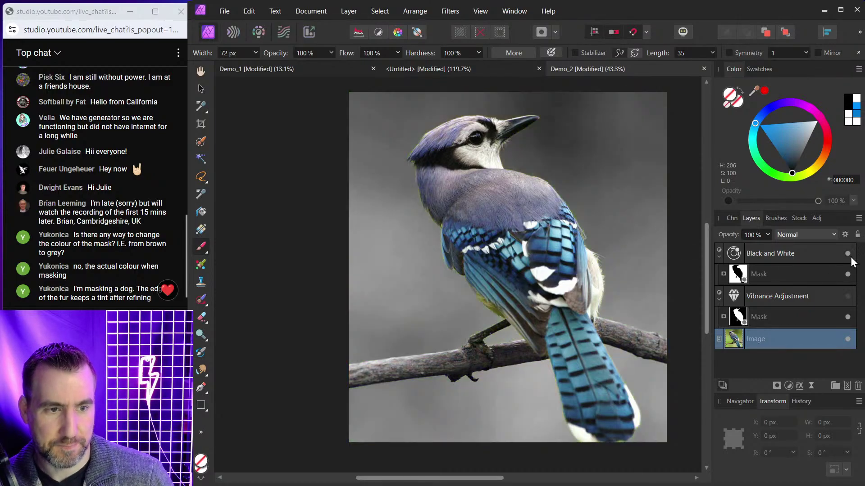
pyautogui.click(848, 296)
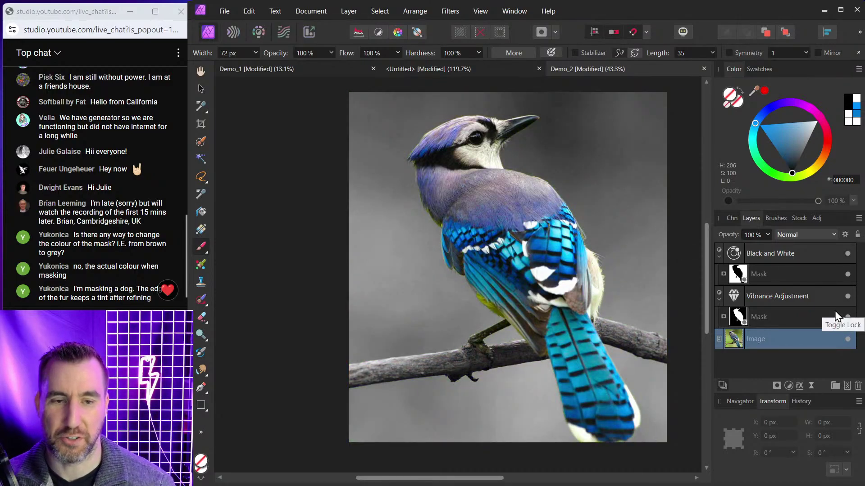
# Collapse both adjustments and add a pixel layer named Color Correction directly above the Image layer
pyautogui.click(719, 257)
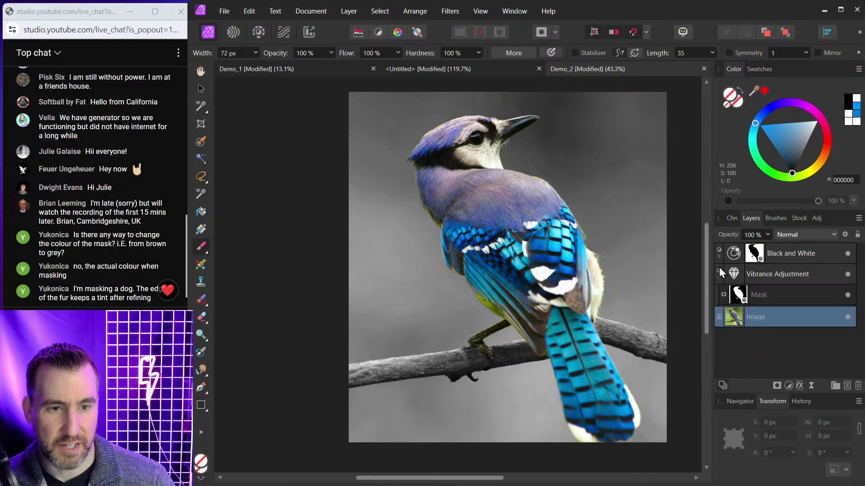
pyautogui.click(718, 277)
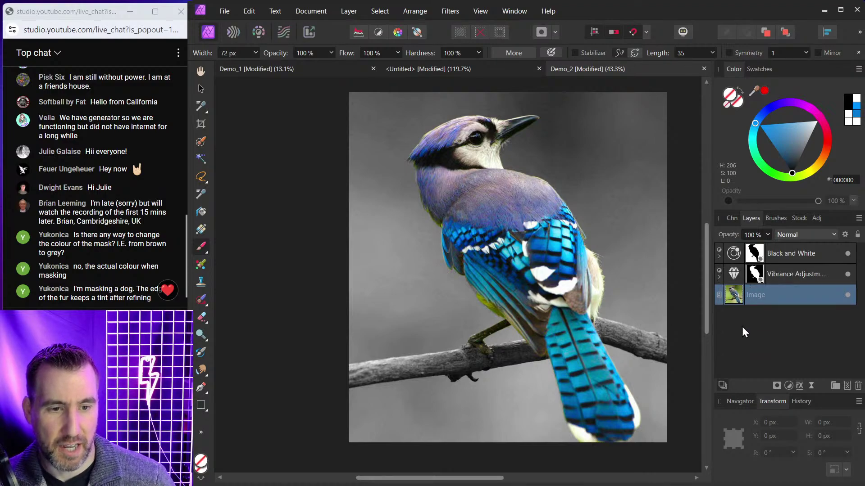
pyautogui.click(846, 385)
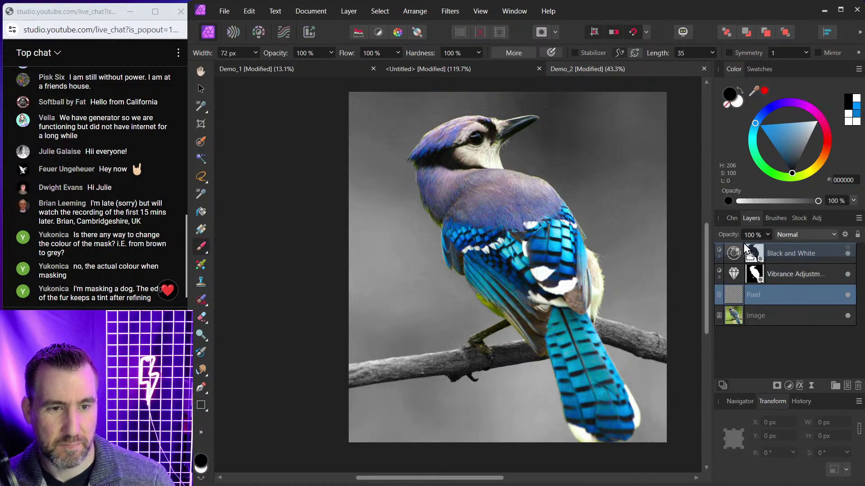
pyautogui.doubleClick(763, 296)
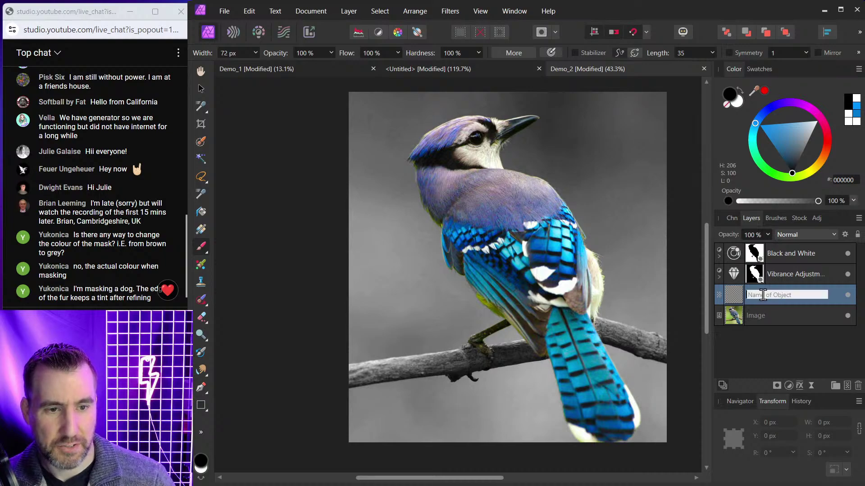
pyautogui.write('ction')
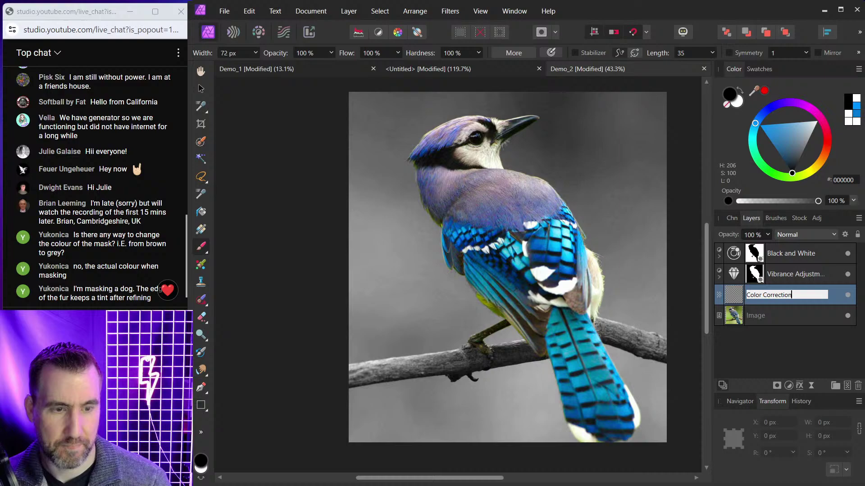
pyautogui.press('Return')
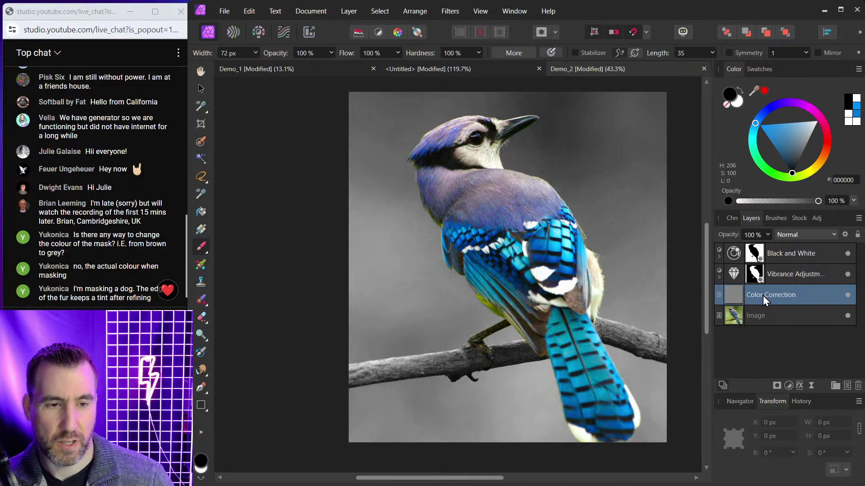
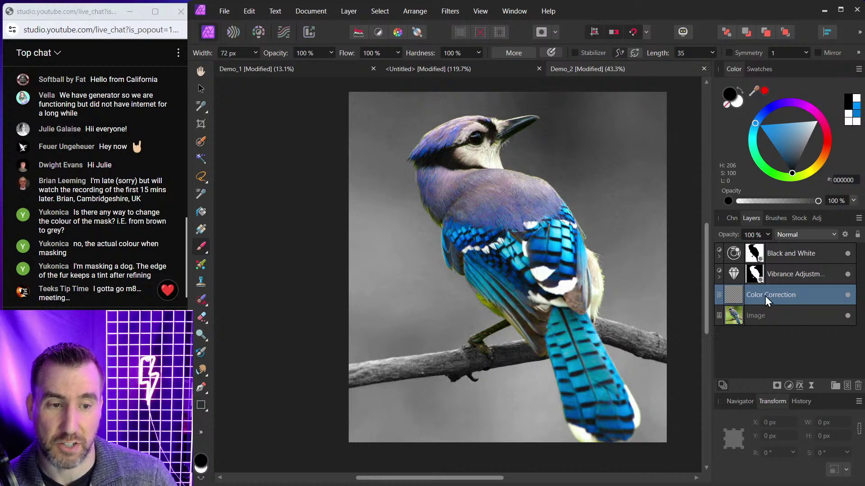
# Set the Color Correction layer's blend mode to Saturation
pyautogui.click(794, 235)
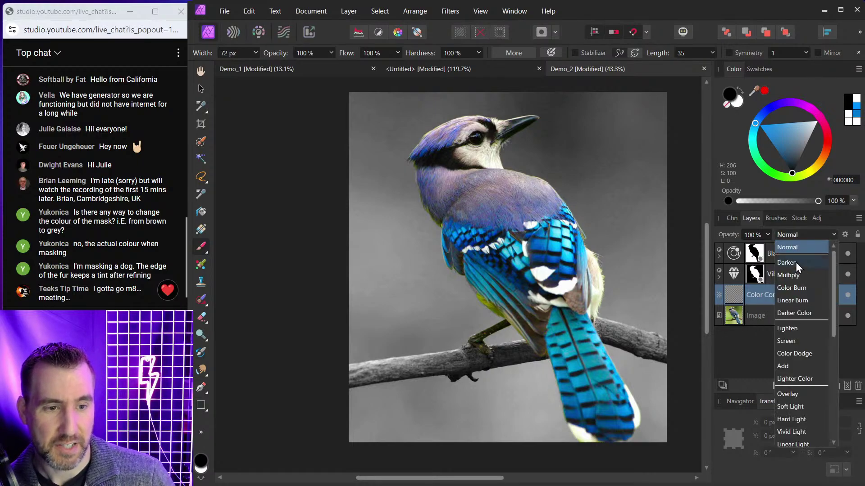
pyautogui.scroll(-5, 809, 344)
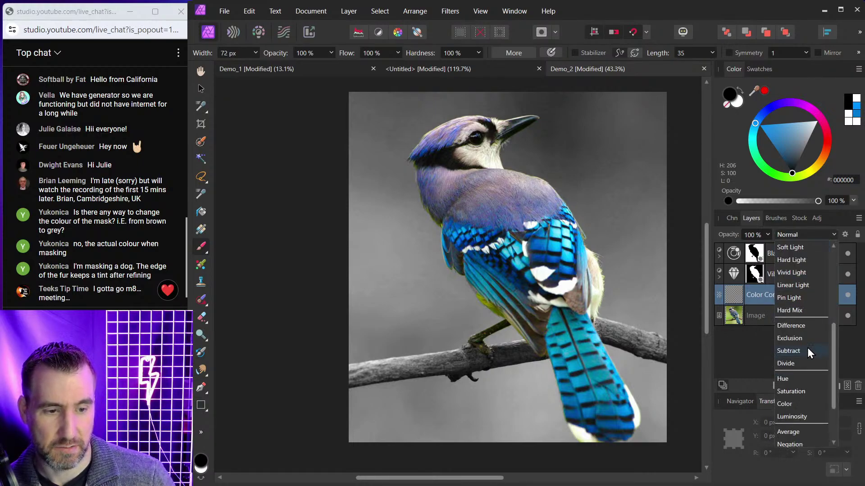
pyautogui.click(807, 391)
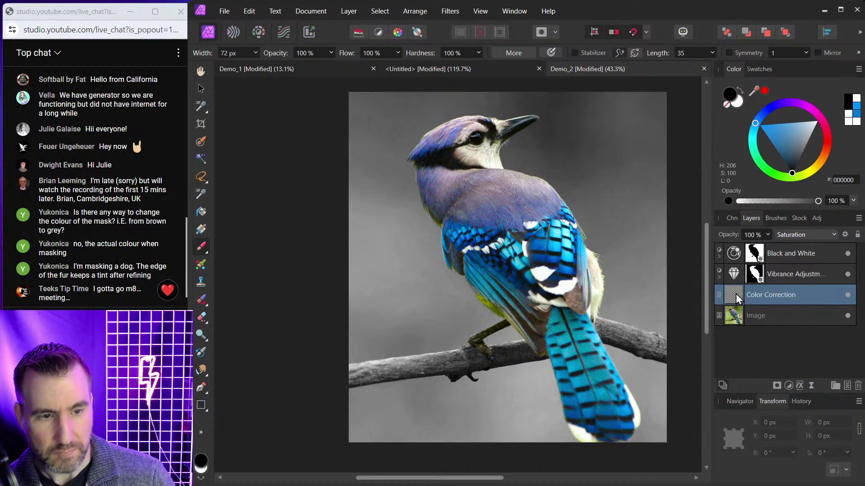
# Set the brush colour to white (FFFFFF) and hide the Vibrance and Black and White adjustments
pyautogui.moveTo(790, 140); pyautogui.dragTo(823, 123)
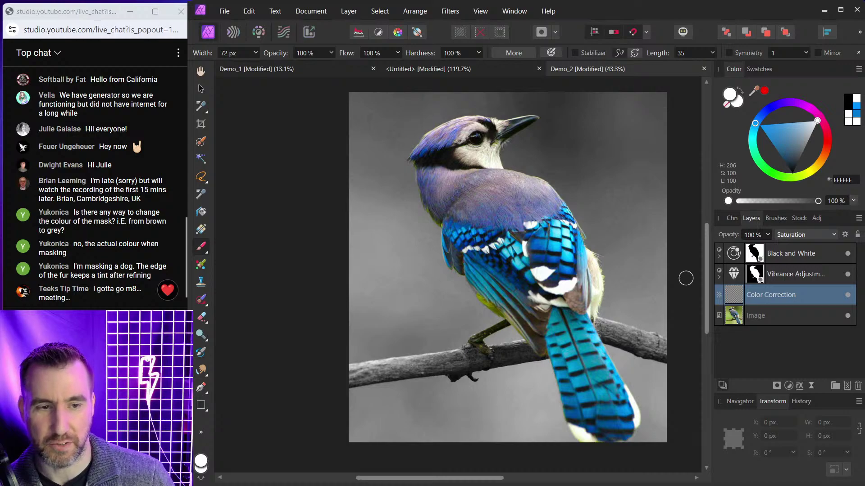
pyautogui.click(847, 274)
pyautogui.click(848, 253)
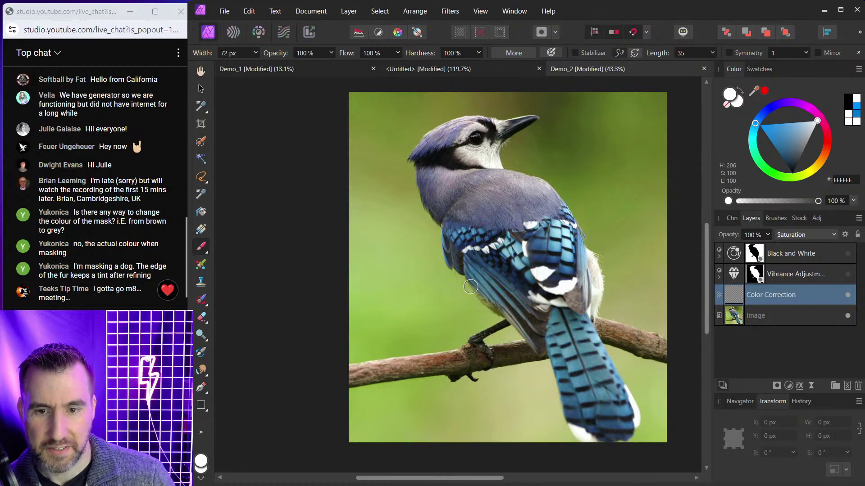
# Try a white stroke along the green-tinted lower edge of the bird's wing on the Color Correction layer and undo it
pyautogui.moveTo(487, 304); pyautogui.dragTo(500, 316)
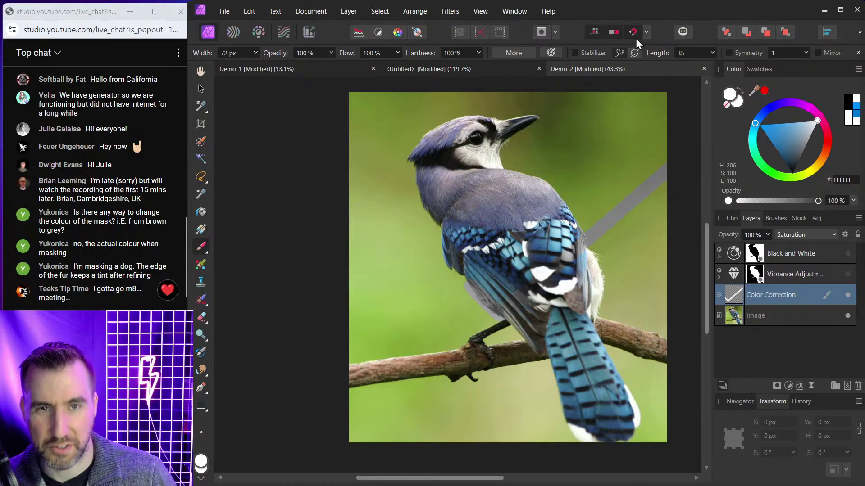
pyautogui.hotkey('alt', 'Tab')
pyautogui.moveTo(495, 484)
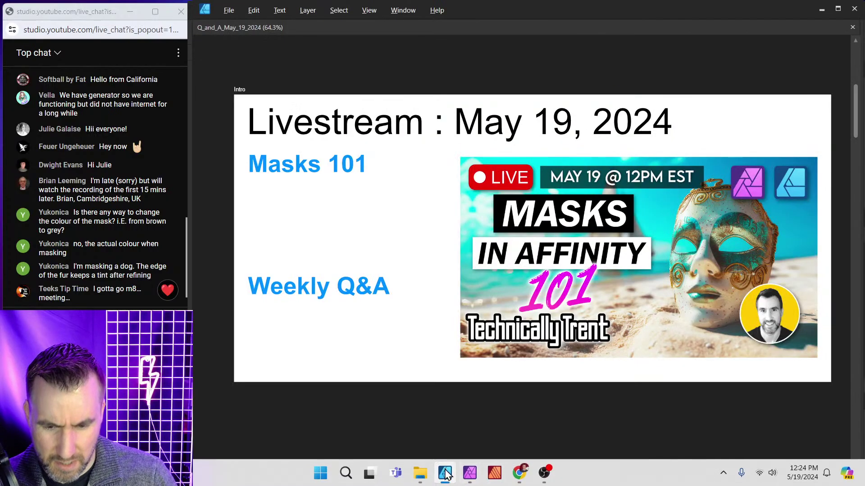
pyautogui.click(469, 474)
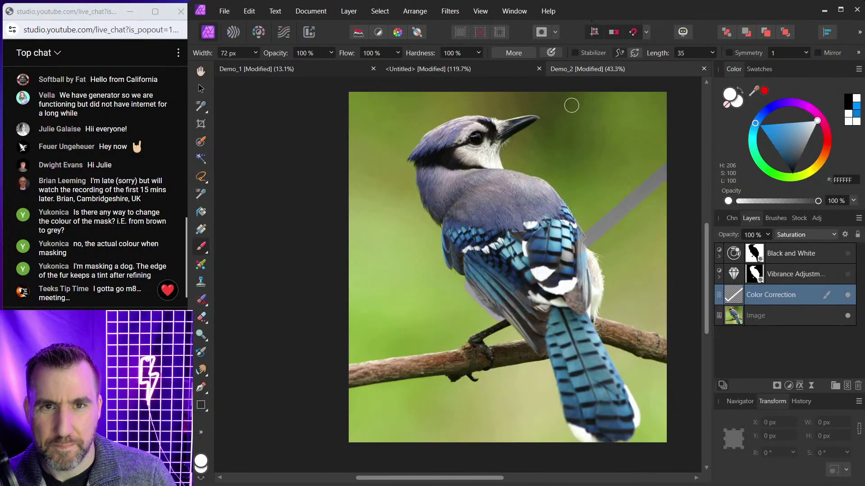
pyautogui.hotkey('ctrl', 'z')
# Paint white on the Color Correction layer along the bird's breast, belly and lower wing edge down to the branch
pyautogui.click(467, 270)
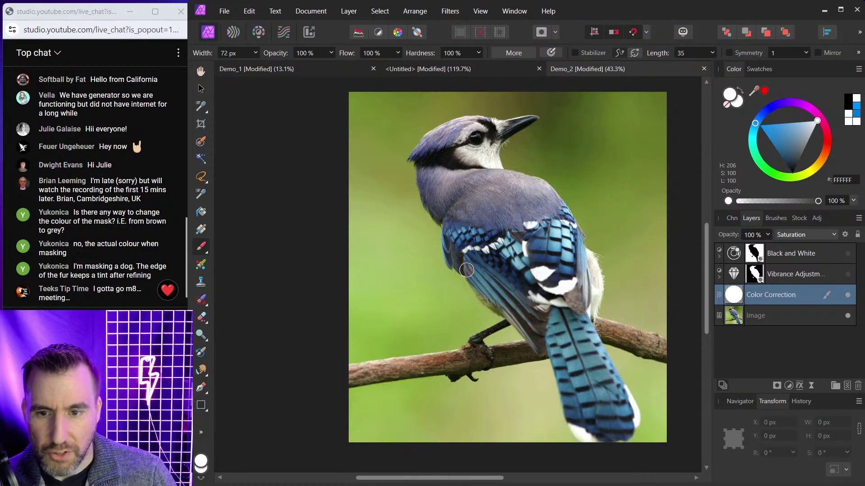
pyautogui.scroll(2, 464, 274)
pyautogui.moveTo(408, 173)
pyautogui.mouseDown()
pyautogui.moveTo(392, 135)
pyautogui.moveTo(430, 198)
pyautogui.moveTo(443, 256)
pyautogui.moveTo(513, 344)
pyautogui.moveTo(565, 380)
pyautogui.mouseUp()
pyautogui.scroll(-2, 495, 316)
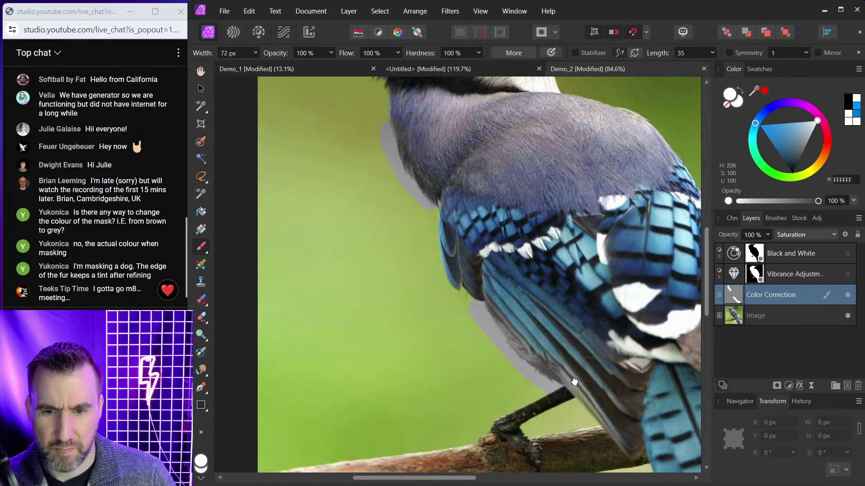
pyautogui.hscroll(1, 421, 224)
pyautogui.moveTo(420, 224); pyautogui.dragTo(539, 360)
pyautogui.scroll(-2, 518, 320)
pyautogui.hscroll(1, 518, 320)
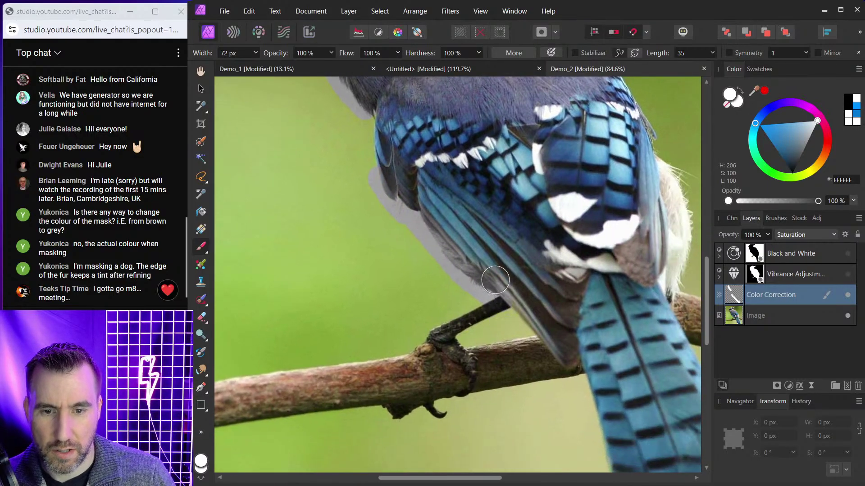
pyautogui.moveTo(496, 279)
pyautogui.mouseDown()
pyautogui.moveTo(535, 333)
pyautogui.moveTo(586, 377)
pyautogui.mouseUp()
pyautogui.scroll(-2, 585, 376)
pyautogui.hscroll(1, 585, 376)
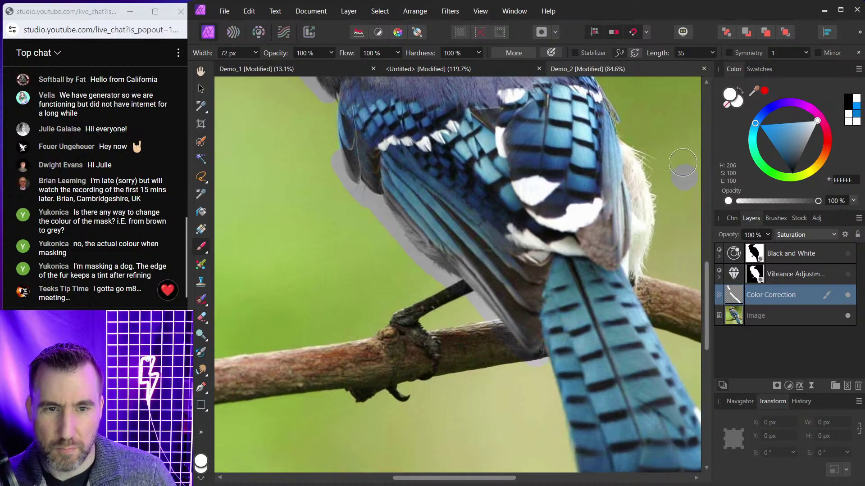
# Paint white on the Color Correction layer along the white flank feathers and the back of the head
pyautogui.moveTo(663, 204)
pyautogui.mouseDown()
pyautogui.moveTo(660, 230)
pyautogui.moveTo(644, 254)
pyautogui.moveTo(652, 244)
pyautogui.moveTo(639, 153)
pyautogui.mouseUp()
pyautogui.keyDown('ctrl'); pyautogui.scroll(-3, 628, 260); pyautogui.keyUp('ctrl')
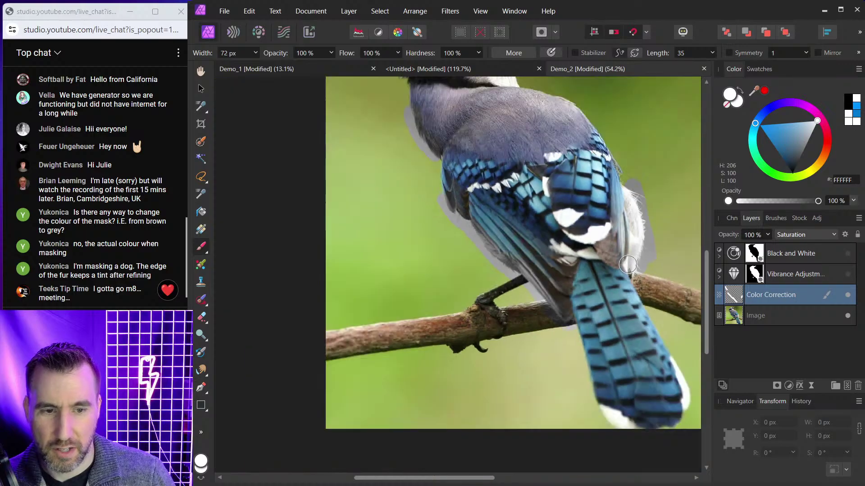
pyautogui.keyDown('ctrl'); pyautogui.scroll(-2, 521, 174); pyautogui.keyUp('ctrl')
pyautogui.keyDown('ctrl'); pyautogui.scroll(4, 420, 149); pyautogui.keyUp('ctrl')
pyautogui.moveTo(470, 135)
pyautogui.mouseDown()
pyautogui.moveTo(459, 198)
pyautogui.moveTo(460, 267)
pyautogui.moveTo(484, 154)
pyautogui.moveTo(514, 109)
pyautogui.mouseUp()
pyautogui.keyDown('ctrl'); pyautogui.scroll(-3, 431, 166); pyautogui.keyUp('ctrl')
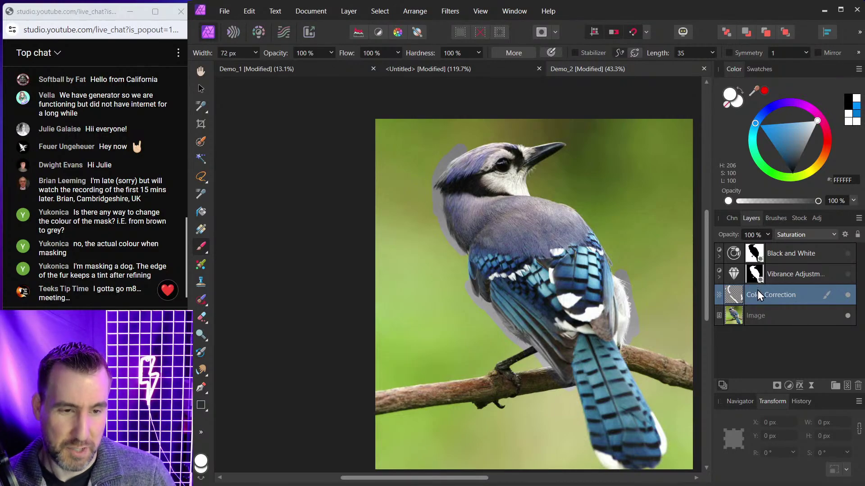
# Show both adjustments again and copy the Vibrance Adjustment's mask onto the Color Correction layer
pyautogui.click(849, 275)
pyautogui.click(848, 253)
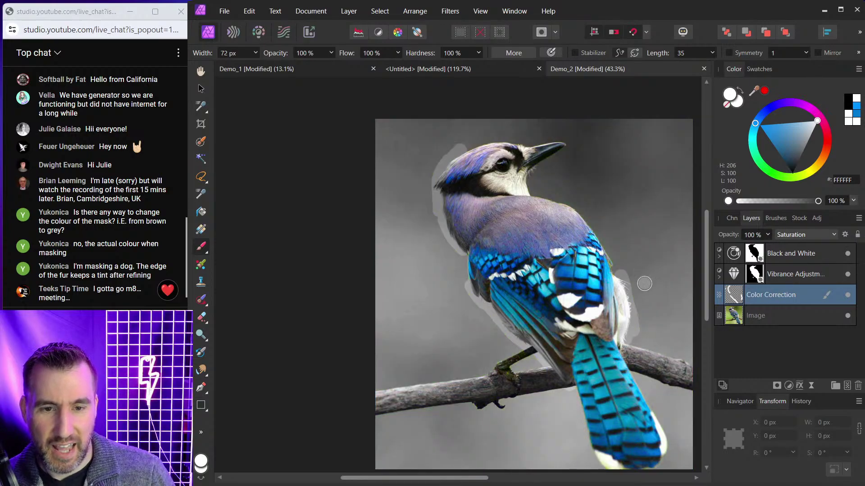
pyautogui.click(718, 276)
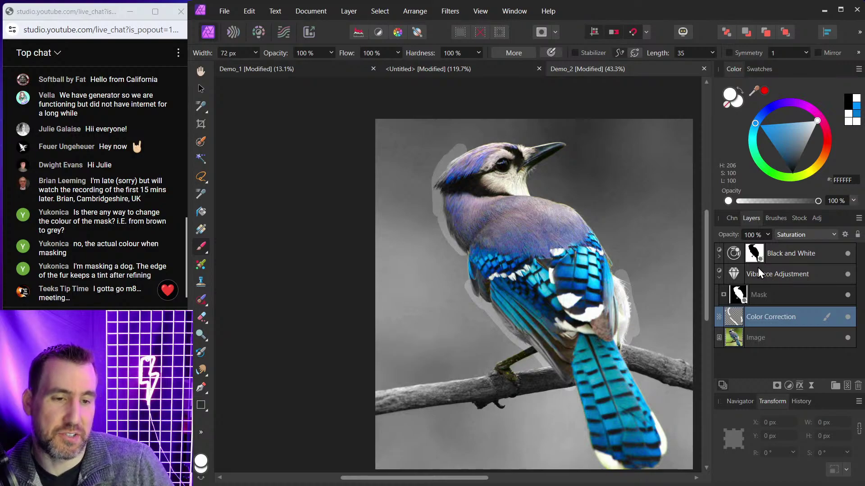
pyautogui.click(738, 296)
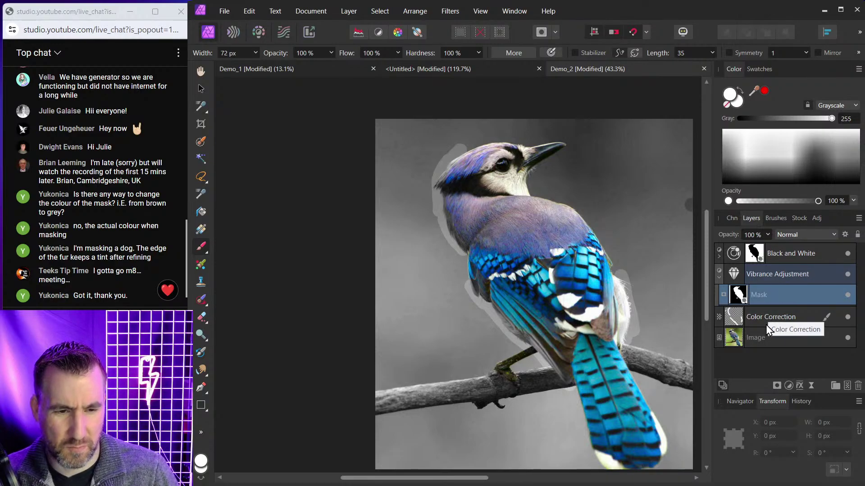
pyautogui.hotkey('ctrl', 'shift', 'm')
pyautogui.moveTo(735, 274); pyautogui.dragTo(760, 337)
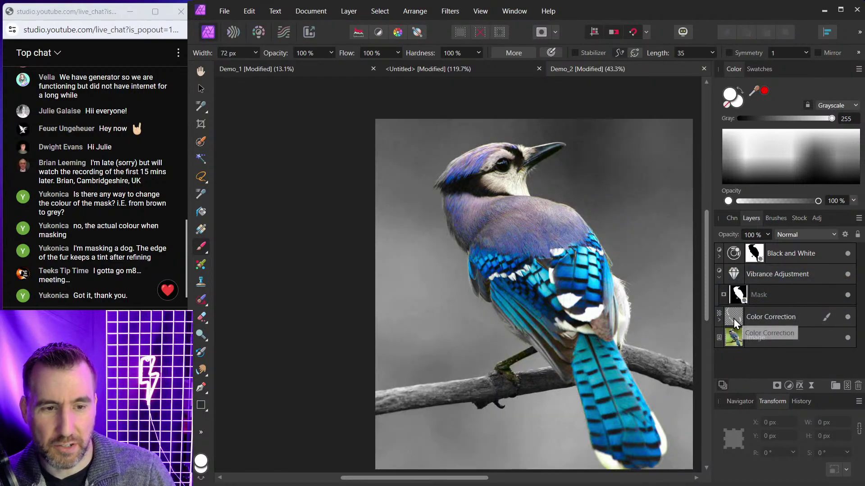
# Expand the Color Correction layer and compare the bird's edge with its nested mask off and on
pyautogui.click(719, 319)
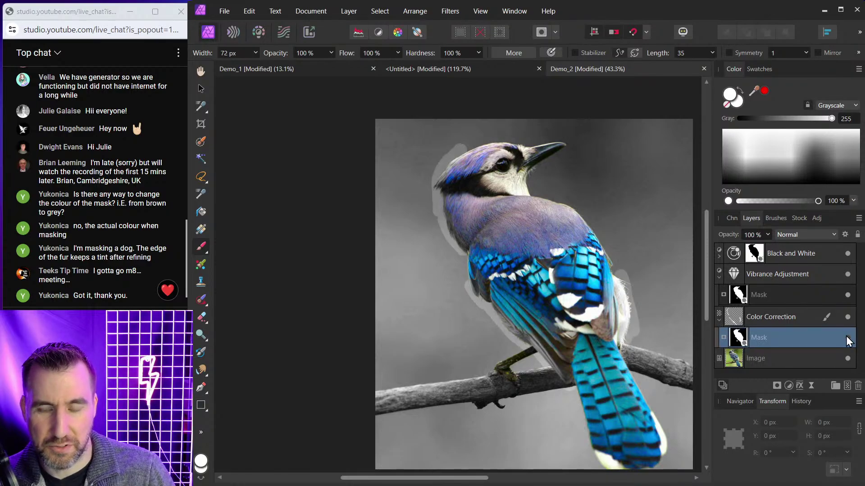
pyautogui.click(849, 341)
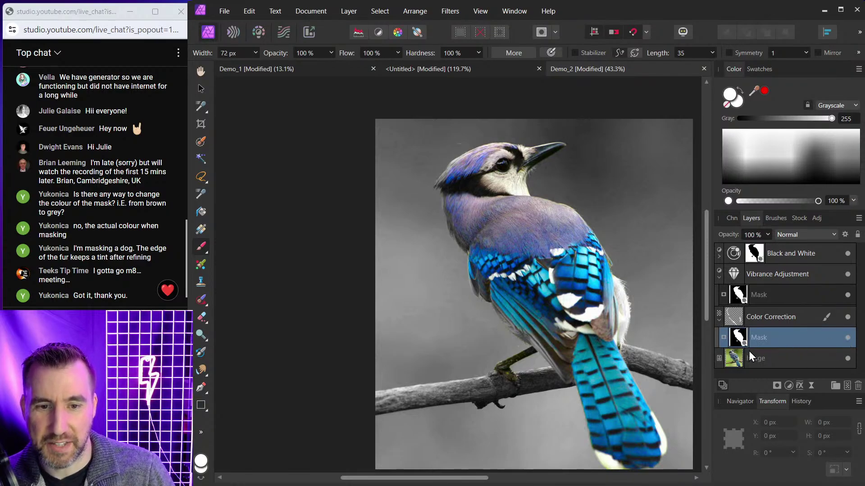
pyautogui.scroll(2, 453, 221)
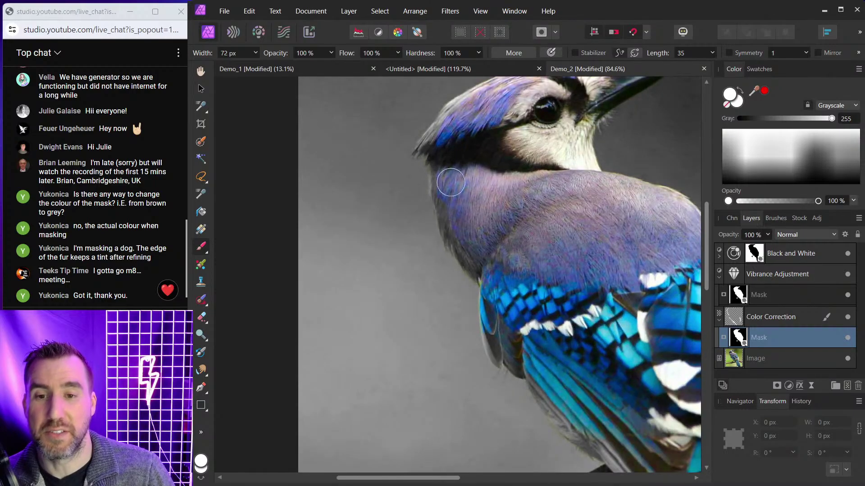
# Set the Color Correction layer's blend mode to Hue and paint blue (0969B1) along the bird's outer edges
pyautogui.click(784, 316)
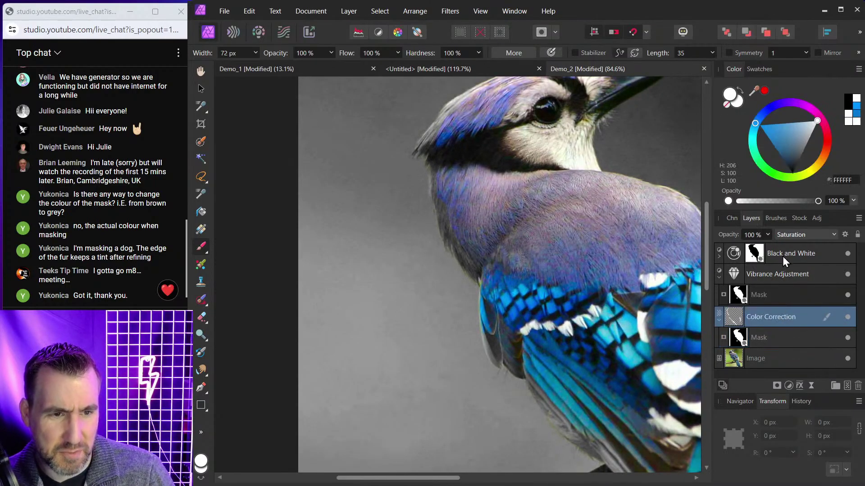
pyautogui.click(793, 236)
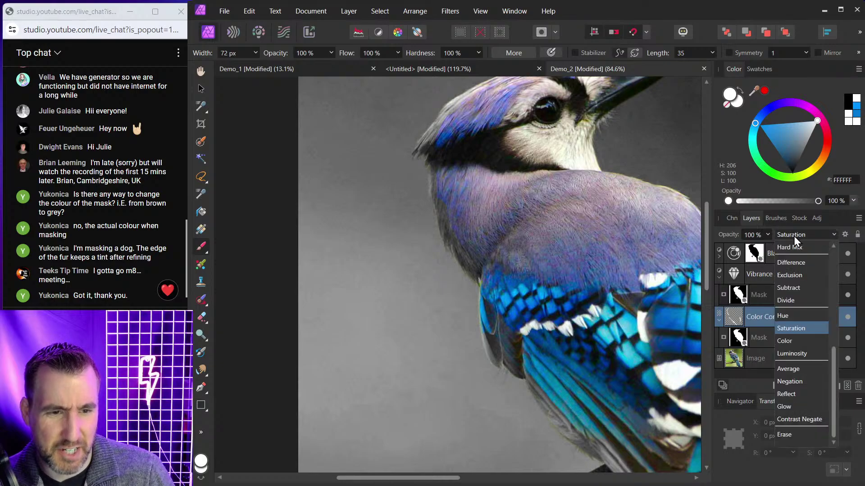
pyautogui.click(796, 317)
pyautogui.click(770, 140)
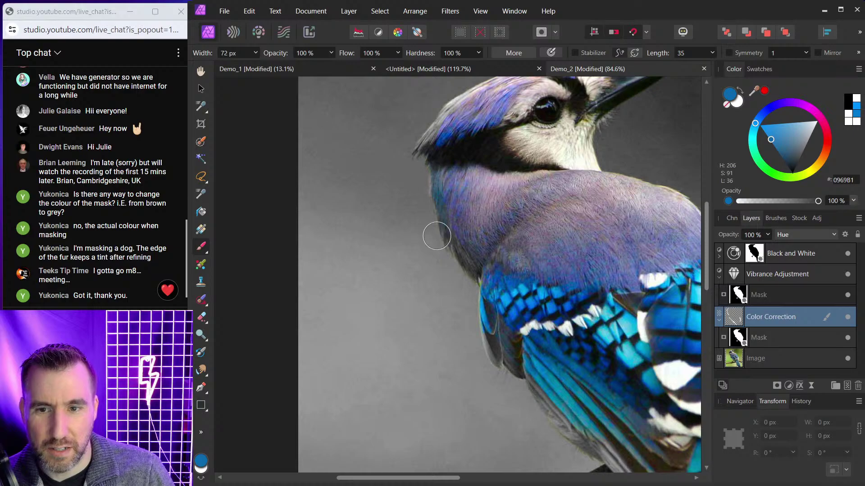
pyautogui.scroll(-3, 480, 289)
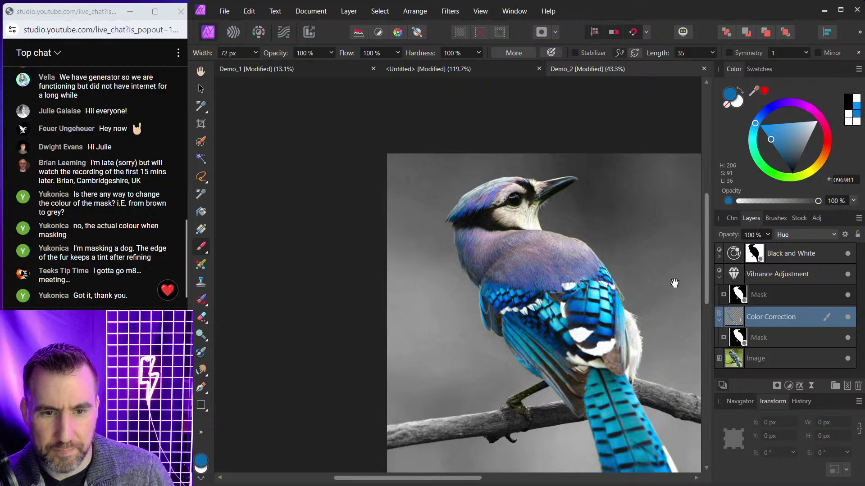
# Inspect the Color Correction layer's strokes and its mask in isolation, ending with the full composite
pyautogui.scroll(5, 604, 257)
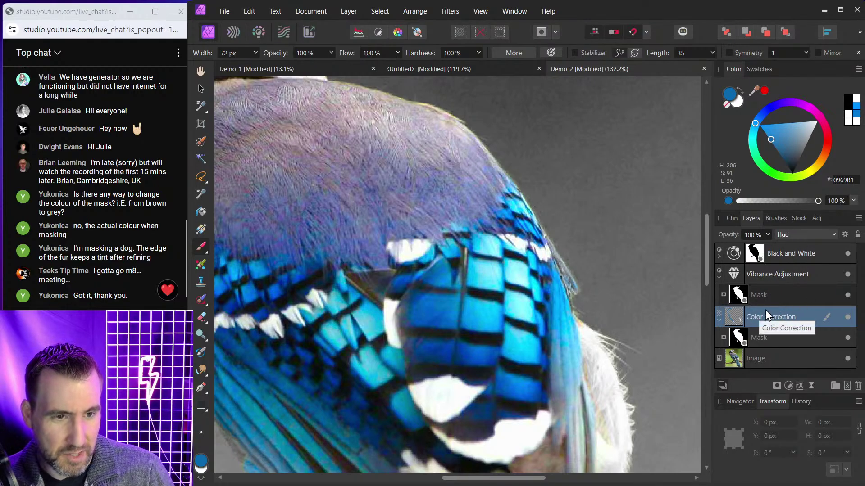
pyautogui.keyDown('alt'); pyautogui.click(741, 315); pyautogui.keyUp('alt')
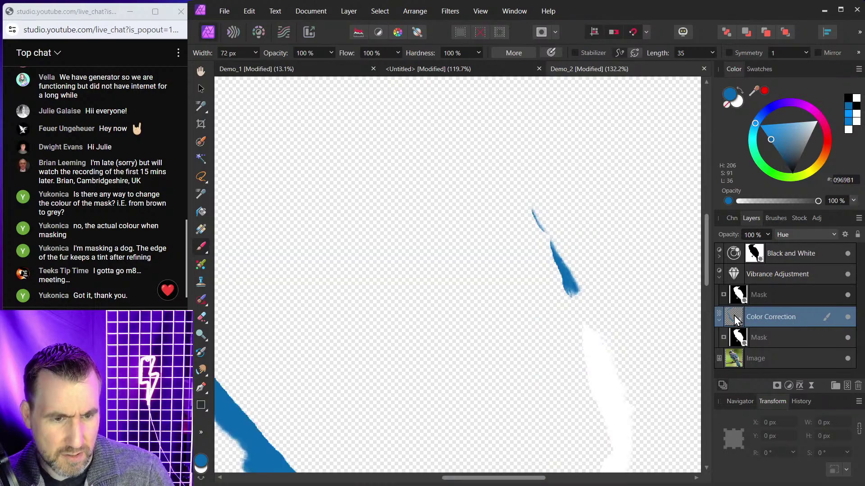
pyautogui.scroll(-5, 578, 302)
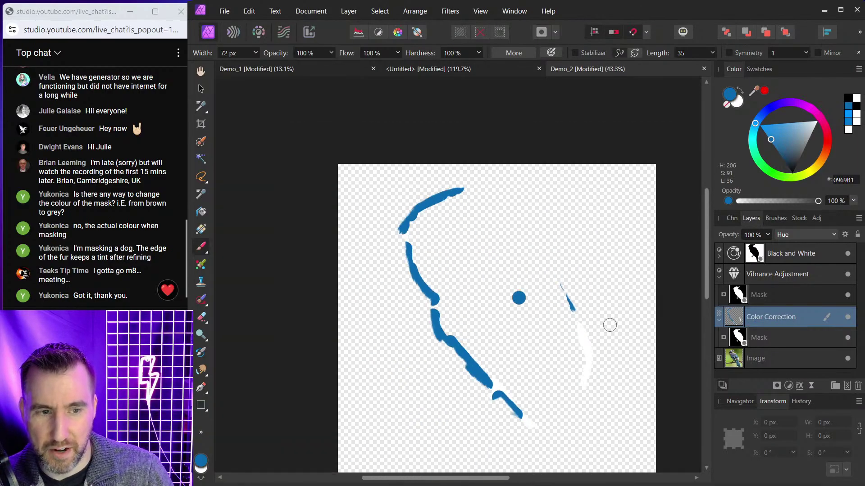
pyautogui.keyDown('alt'); pyautogui.click(734, 318); pyautogui.keyUp('alt')
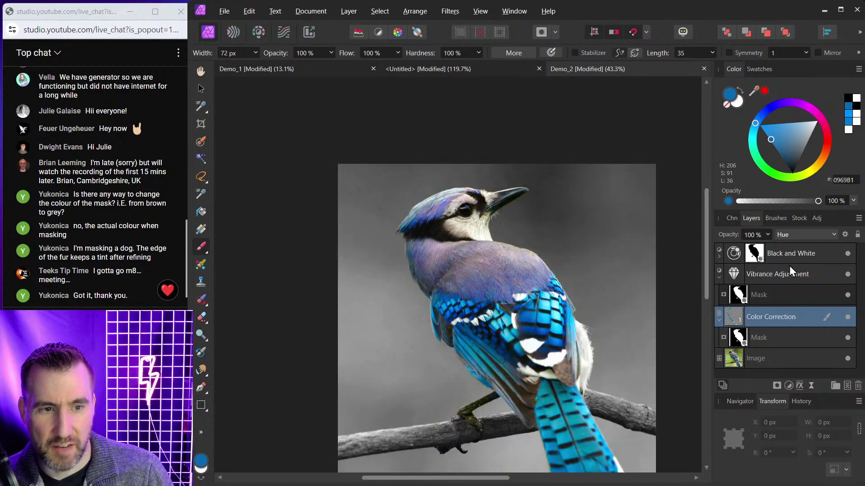
pyautogui.keyDown('alt'); pyautogui.click(737, 338); pyautogui.keyUp('alt')
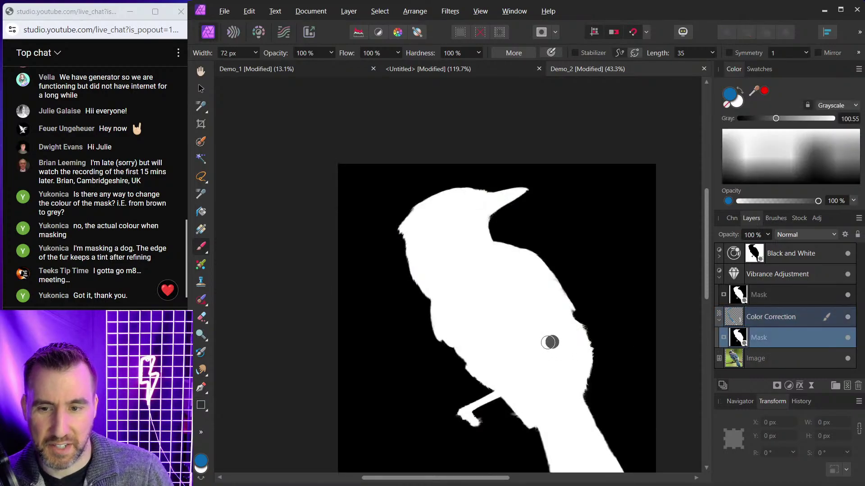
pyautogui.click(735, 316)
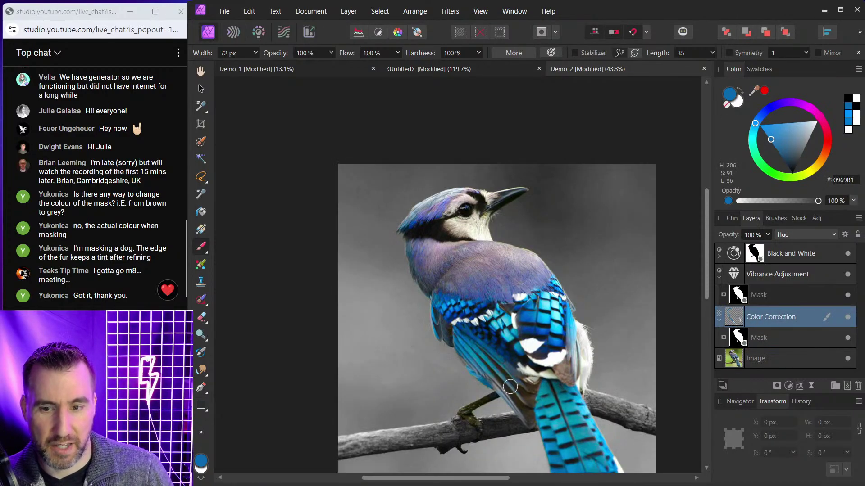
# Compare the bird with the Color Correction layer off and on, and examine its lower wing and leg
pyautogui.click(848, 318)
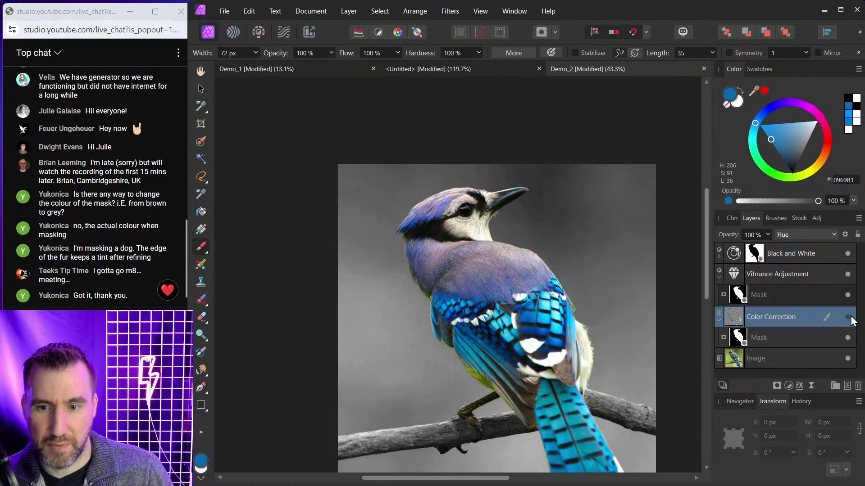
pyautogui.moveTo(615, 377); pyautogui.dragTo(603, 317)
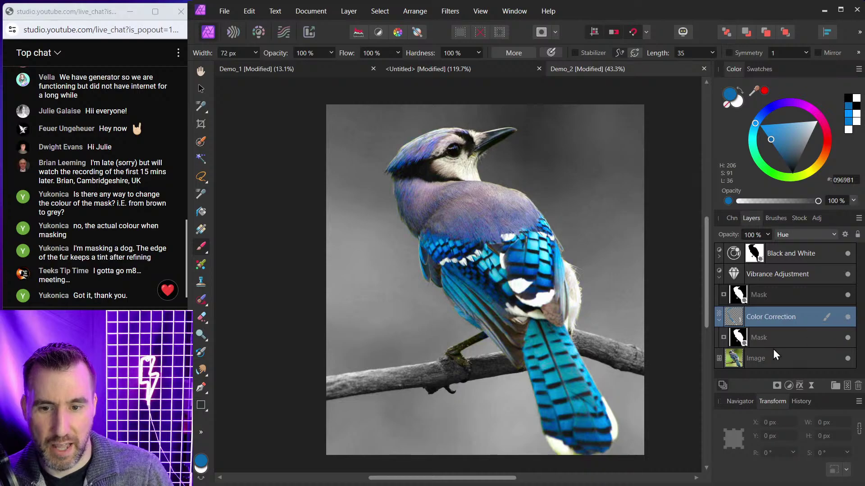
pyautogui.scroll(3, 509, 426)
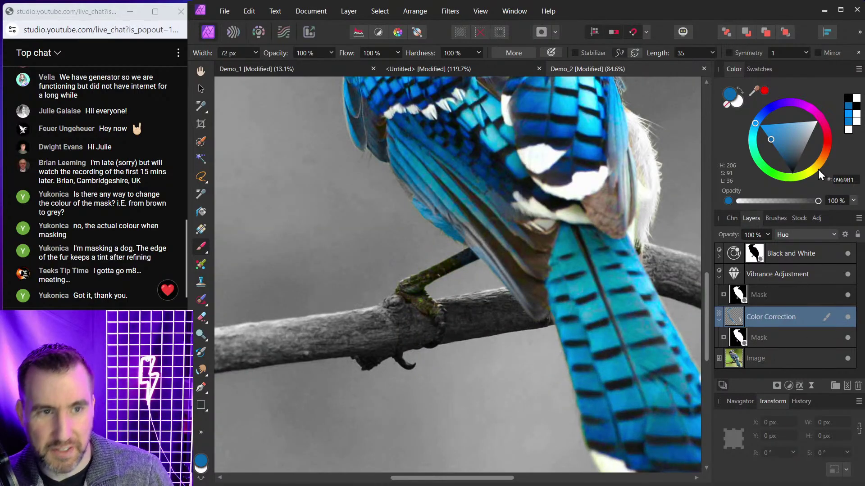
# Paint light grey E0E0E0 over the bird's leg and foot on the Color Correction layer to remove the green tint
pyautogui.moveTo(806, 142); pyautogui.dragTo(819, 131)
pyautogui.moveTo(459, 303)
pyautogui.mouseDown()
pyautogui.moveTo(430, 282)
pyautogui.moveTo(439, 273)
pyautogui.moveTo(405, 291)
pyautogui.moveTo(436, 314)
pyautogui.moveTo(428, 309)
pyautogui.moveTo(464, 266)
pyautogui.moveTo(429, 270)
pyautogui.mouseUp()
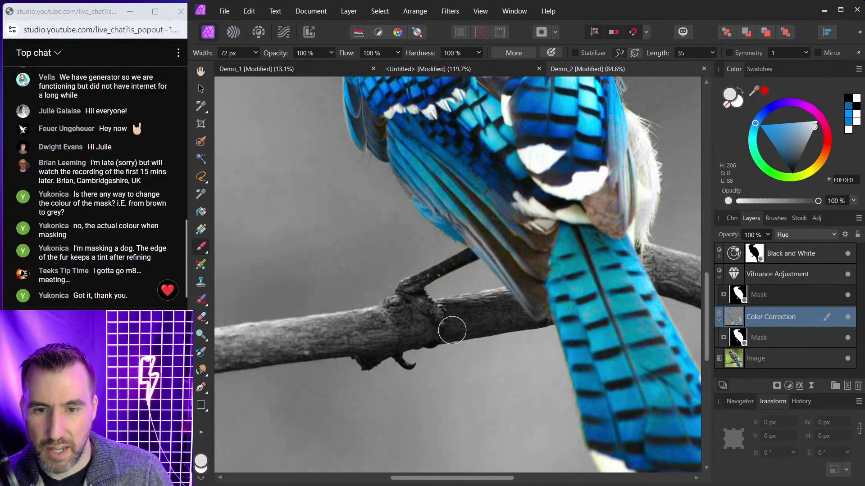
pyautogui.scroll(-4, 451, 361)
pyautogui.hscroll(1, 604, 304)
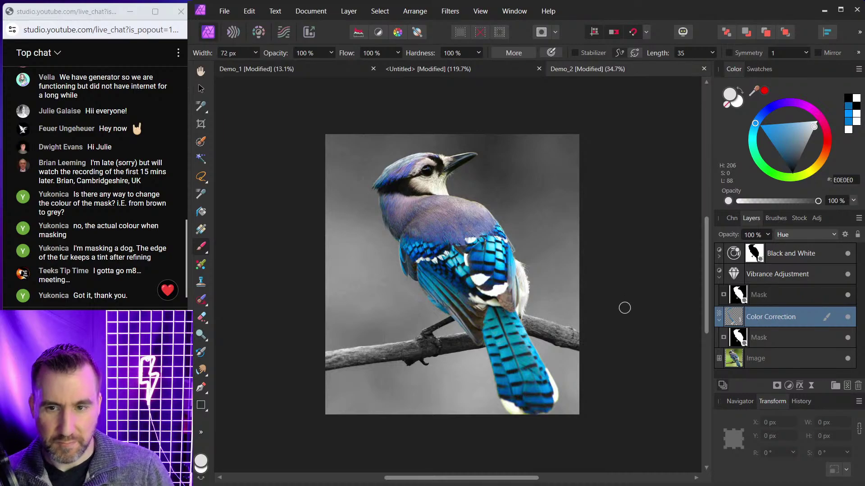
# Try painting the whole bird magenta FF0097 on the Color Correction layer with a 191 px brush
pyautogui.moveTo(824, 123); pyautogui.dragTo(823, 117)
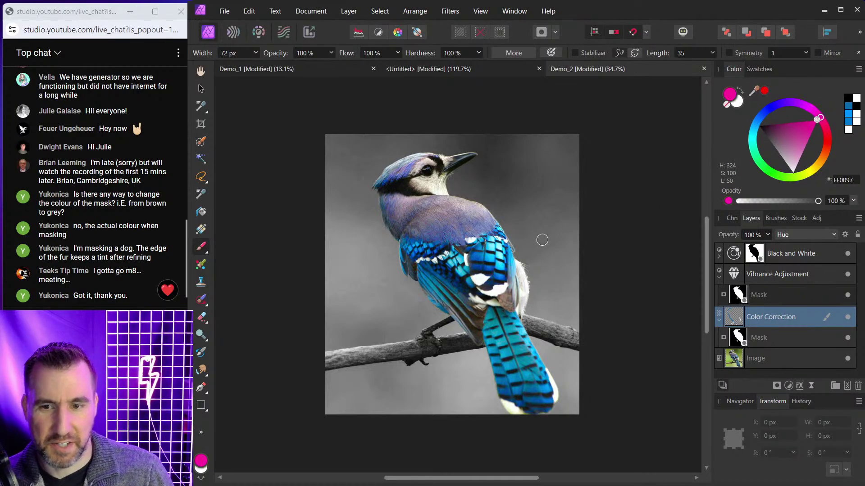
pyautogui.press(']')
pyautogui.press(']')
pyautogui.press(']')
pyautogui.moveTo(444, 162)
pyautogui.mouseDown()
pyautogui.moveTo(432, 160)
pyautogui.moveTo(459, 170)
pyautogui.moveTo(474, 251)
pyautogui.moveTo(409, 321)
pyautogui.moveTo(513, 351)
pyautogui.moveTo(573, 401)
pyautogui.moveTo(540, 424)
pyautogui.mouseUp()
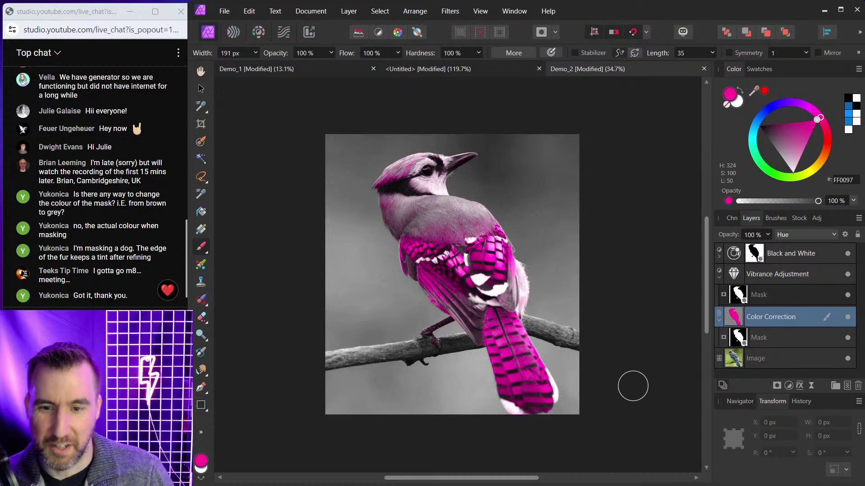
pyautogui.hotkey('ctrl', 'z')
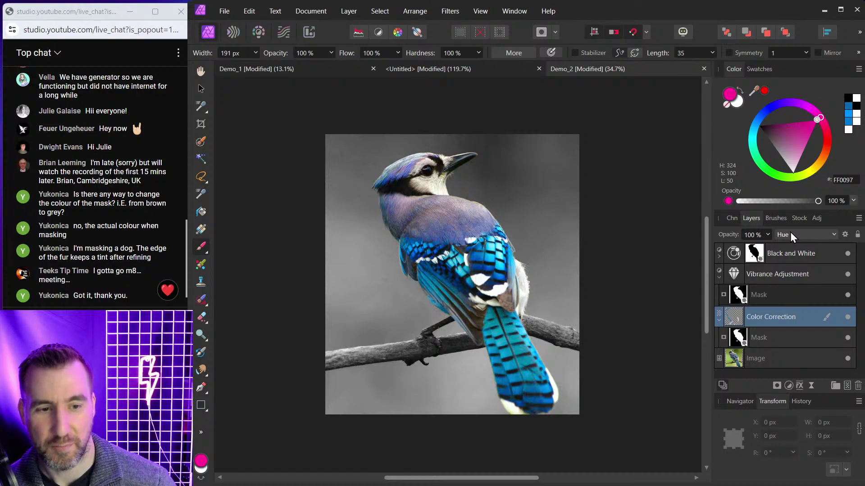
# Examine the Color Correction layer's painted strokes in isolation, and look over the available mask types
pyautogui.keyDown('alt'); pyautogui.click(734, 318); pyautogui.keyUp('alt')
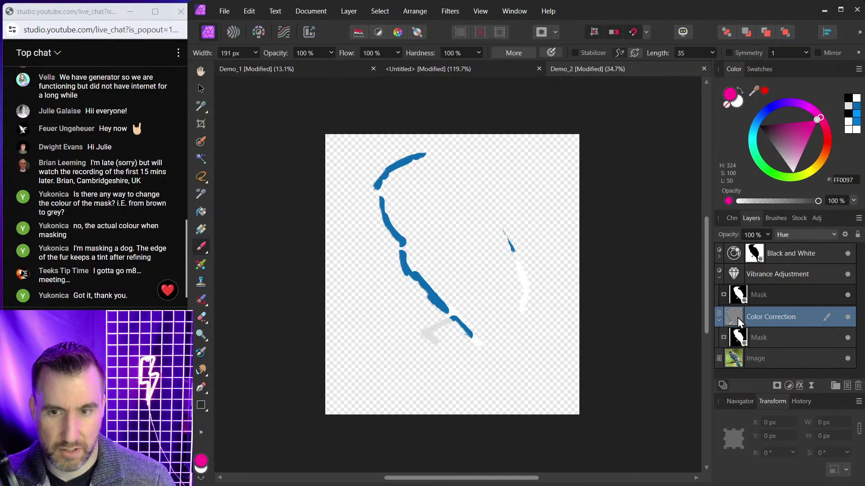
pyautogui.moveTo(450, 318); pyautogui.dragTo(462, 343)
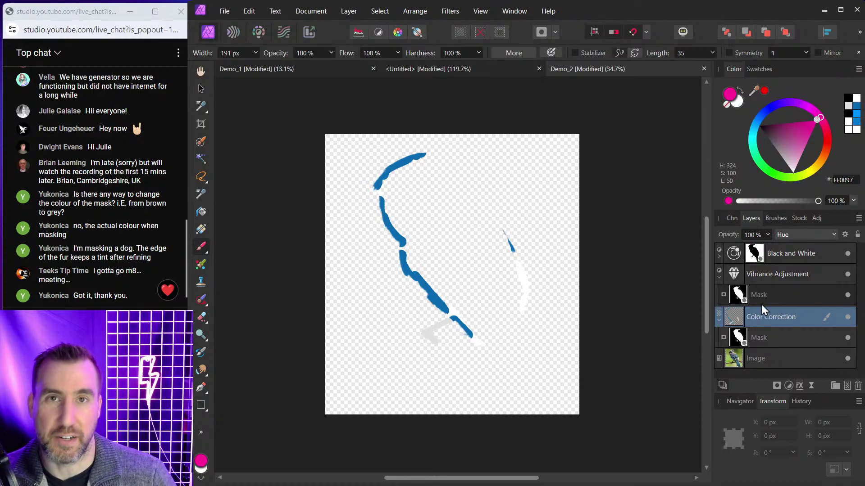
pyautogui.keyDown('alt'); pyautogui.click(733, 318); pyautogui.keyUp('alt')
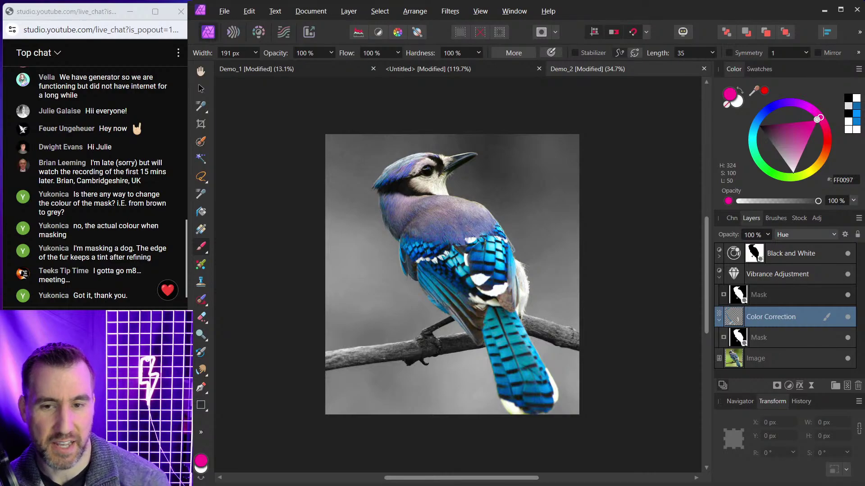
pyautogui.click(779, 385)
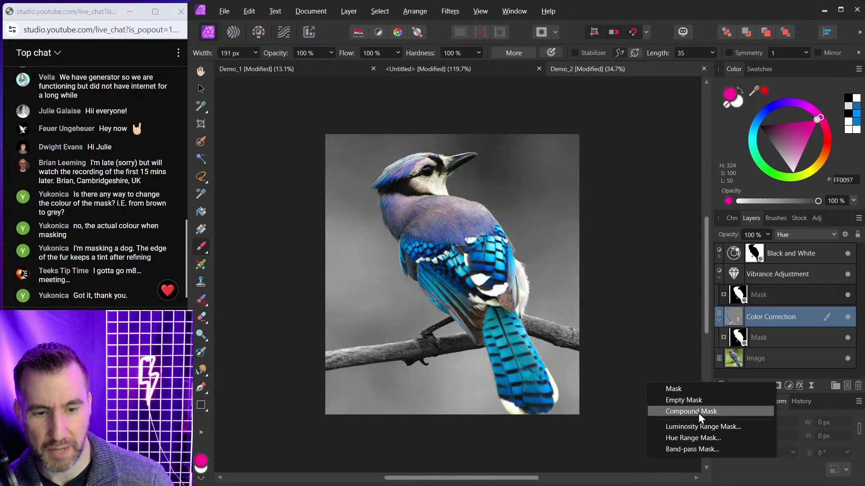
pyautogui.click(699, 328)
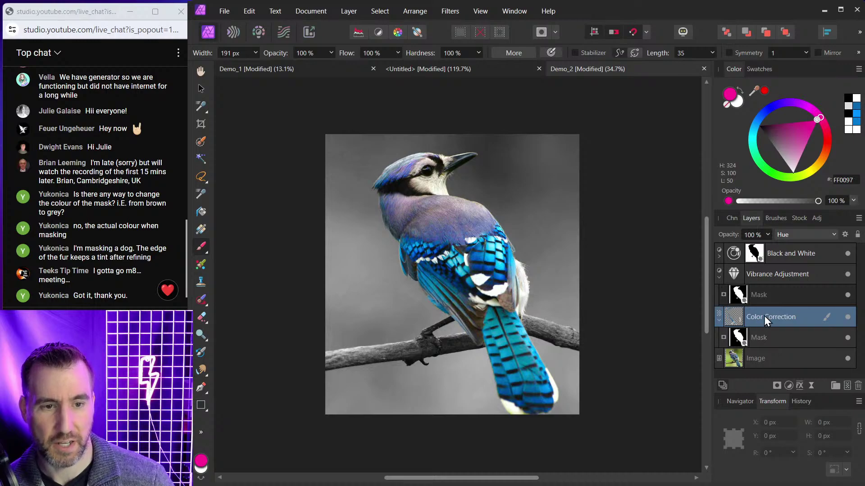
# Collapse the masks nested under the Vibrance Adjustment and Color Correction layers
pyautogui.click(720, 278)
pyautogui.click(718, 298)
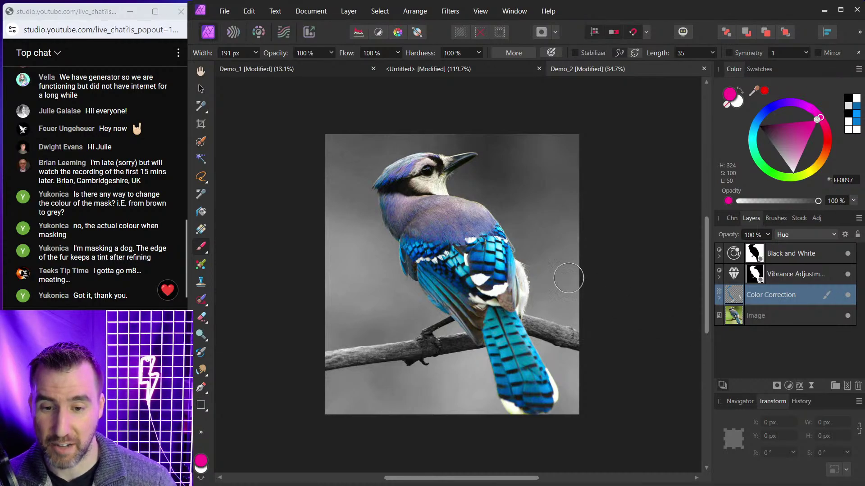
pyautogui.moveTo(507, 264); pyautogui.dragTo(517, 268)
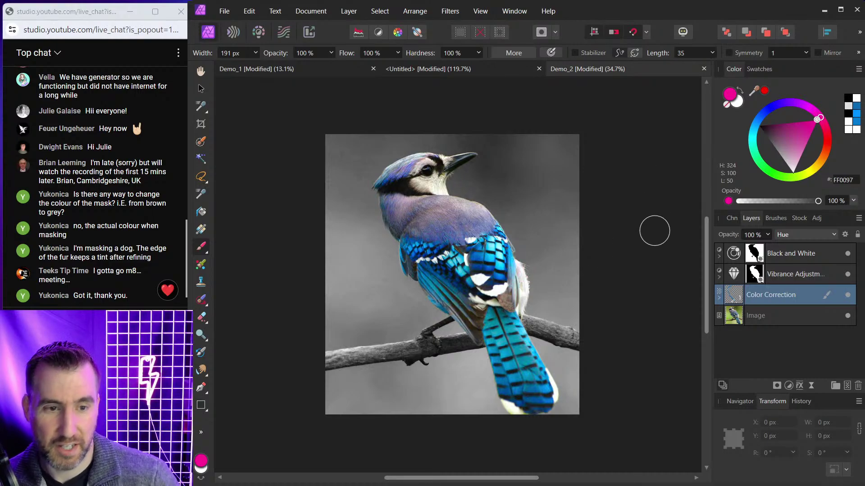
# Switch to Affinity Designer with the Demo_3 apples photo and show its hidden interface
pyautogui.moveTo(608, 453)
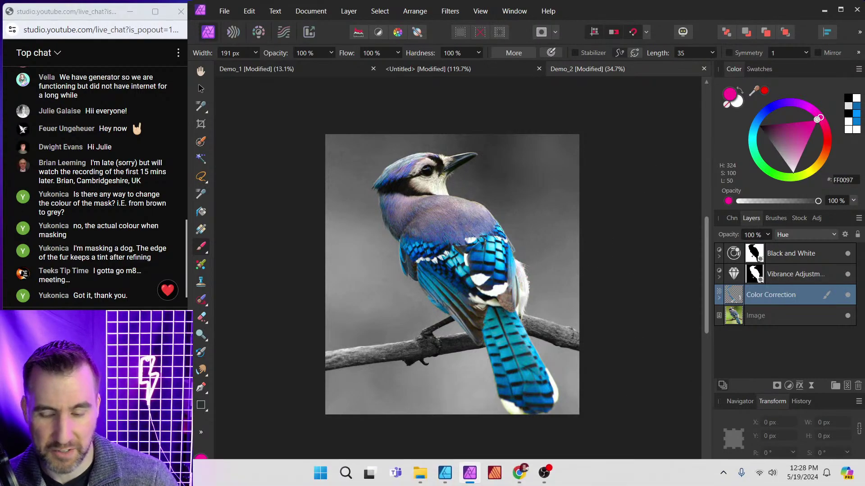
pyautogui.click(444, 473)
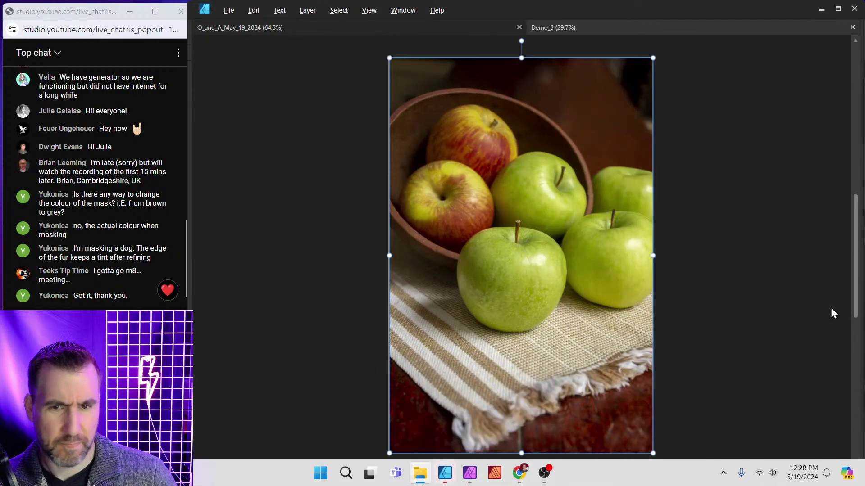
pyautogui.press('Tab')
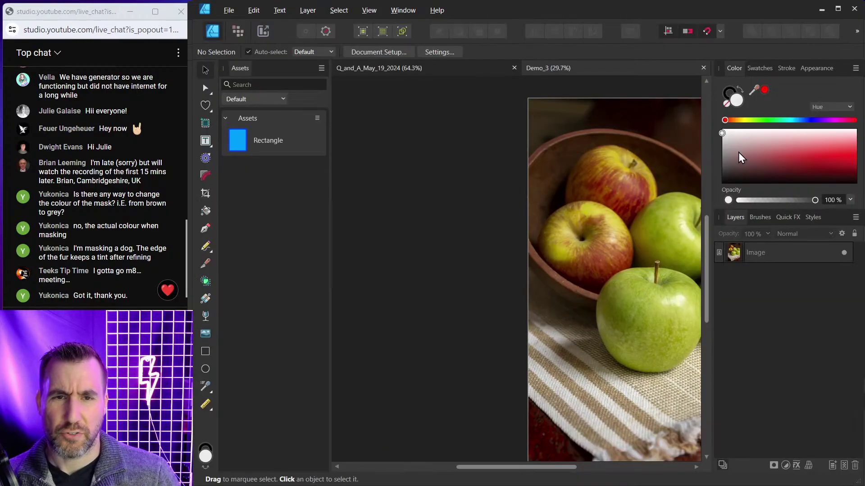
pyautogui.moveTo(497, 158); pyautogui.dragTo(372, 140)
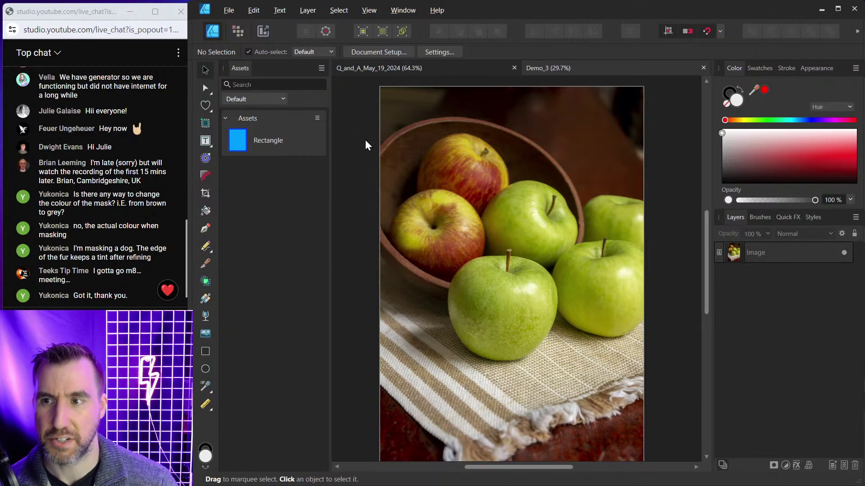
# Close the Assets panel and select the apples photo
pyautogui.click(322, 69)
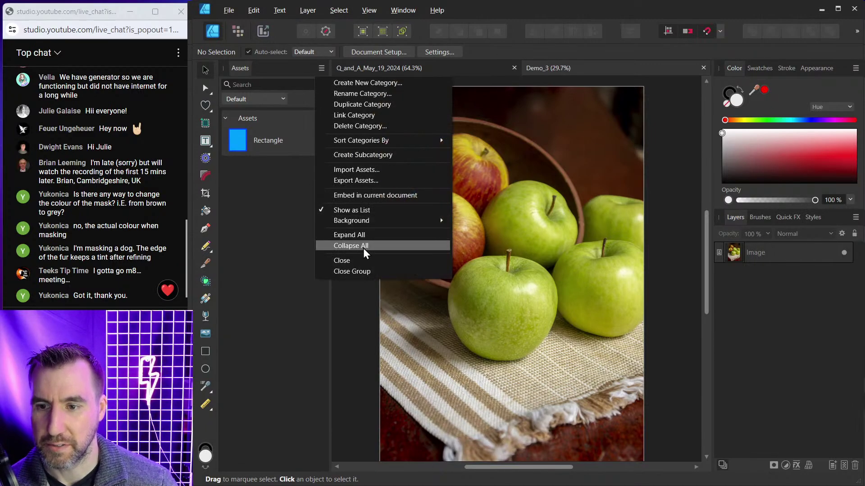
pyautogui.click(365, 261)
pyautogui.click(481, 183)
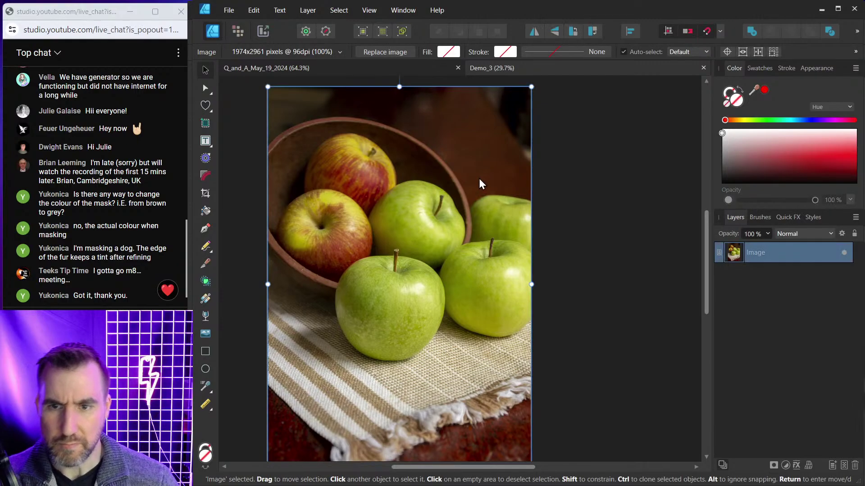
# Switch to the Pixel Persona and select the front green apple with the Selection Brush
pyautogui.moveTo(481, 184); pyautogui.dragTo(558, 172)
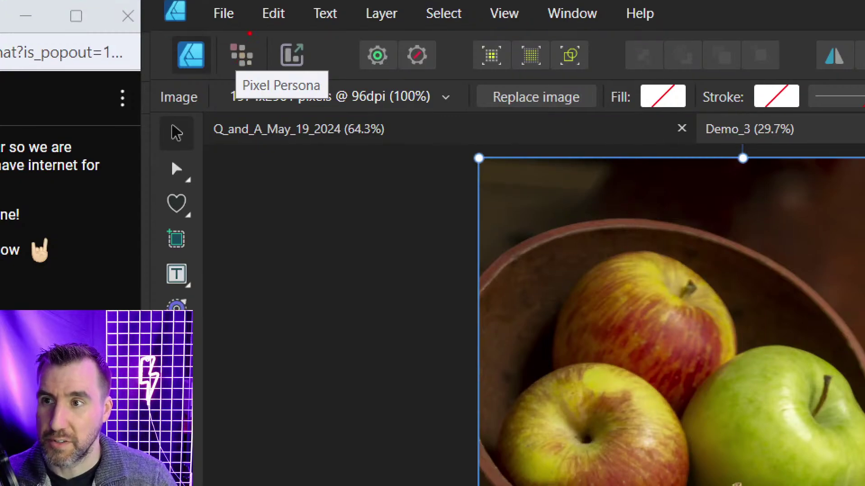
pyautogui.moveTo(250, 33)
pyautogui.mouseDown()
pyautogui.moveTo(220, 44)
pyautogui.moveTo(217, 64)
pyautogui.moveTo(229, 80)
pyautogui.moveTo(247, 86)
pyautogui.moveTo(265, 65)
pyautogui.moveTo(251, 33)
pyautogui.mouseUp()
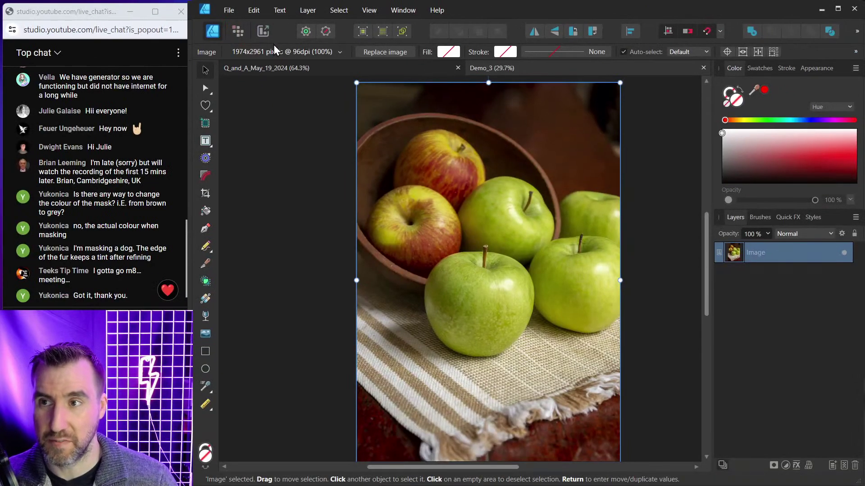
pyautogui.click(236, 31)
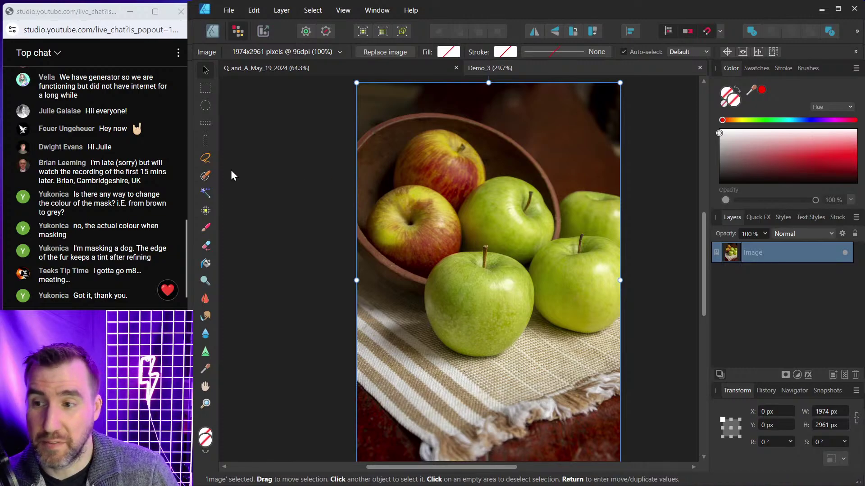
pyautogui.click(206, 175)
pyautogui.moveTo(467, 275)
pyautogui.mouseDown()
pyautogui.moveTo(443, 308)
pyautogui.moveTo(490, 273)
pyautogui.moveTo(483, 298)
pyautogui.mouseUp()
pyautogui.press(']')
pyautogui.press(']')
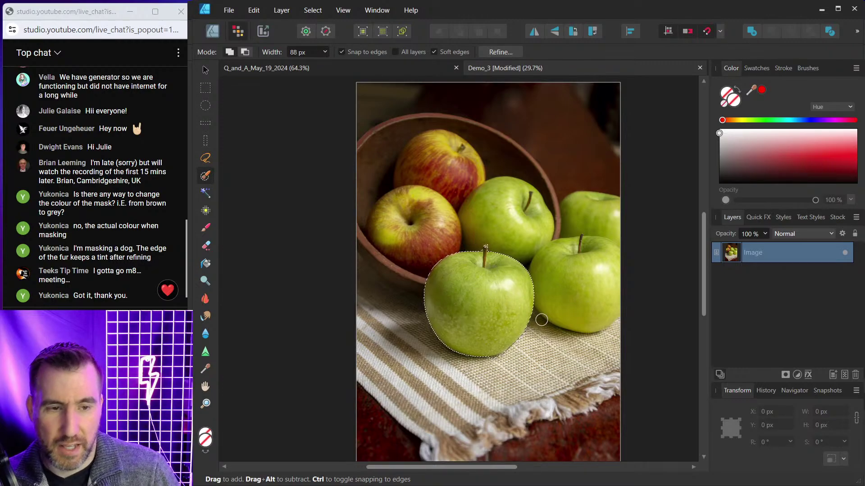
# Mask the photo to the selected front apple and inspect the nested mask on its own
pyautogui.click(784, 375)
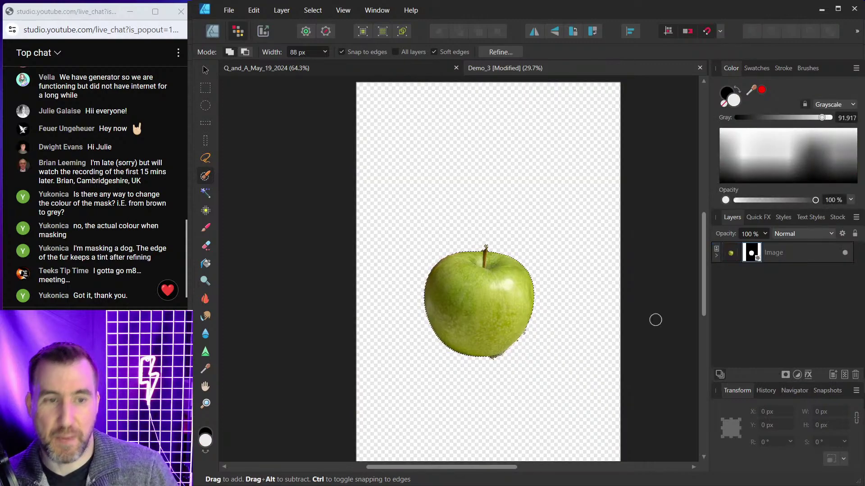
pyautogui.click(716, 255)
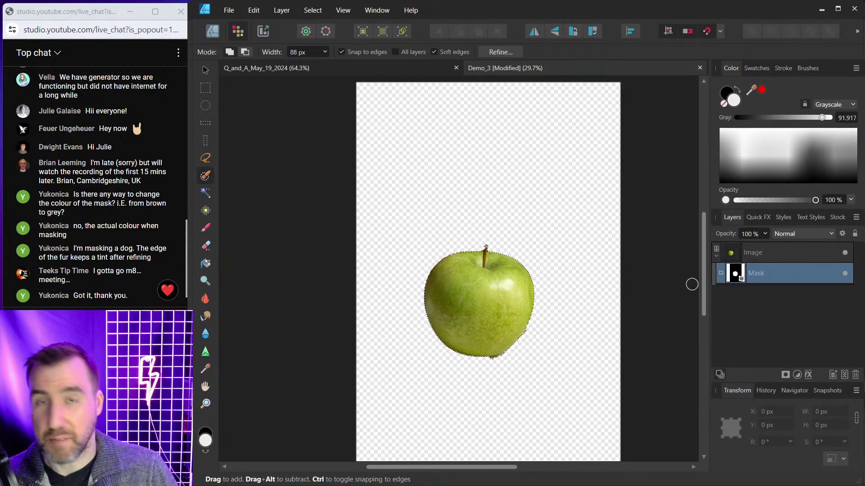
pyautogui.keyDown('alt'); pyautogui.click(736, 273); pyautogui.keyUp('alt')
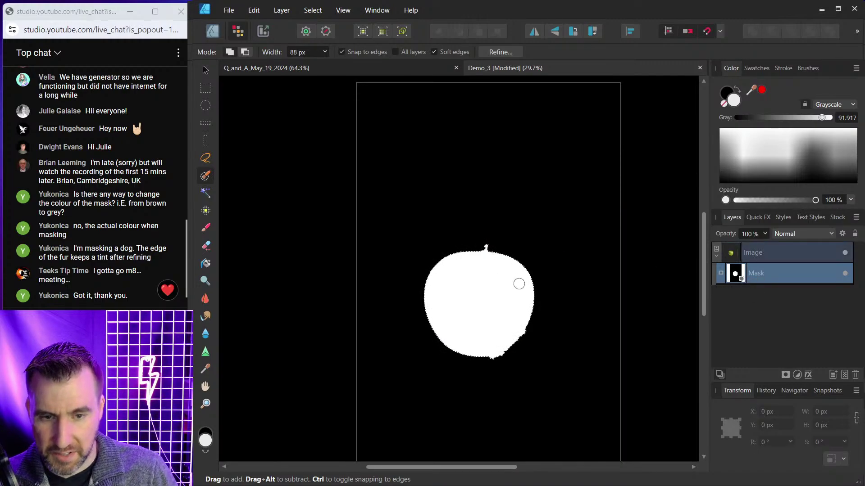
pyautogui.keyDown('alt'); pyautogui.click(736, 273); pyautogui.keyUp('alt')
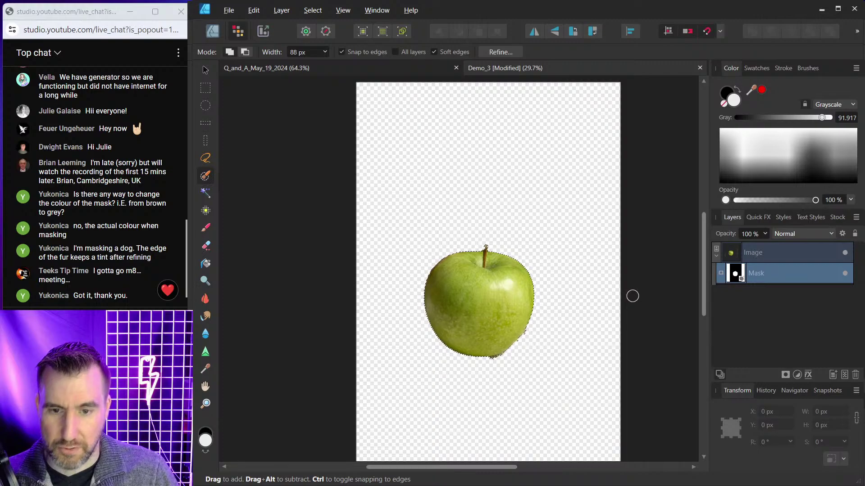
# Turn off Protect Alpha and paint white on the mask with a 228 px brush to reveal the green apple beside the front one
pyautogui.click(205, 228)
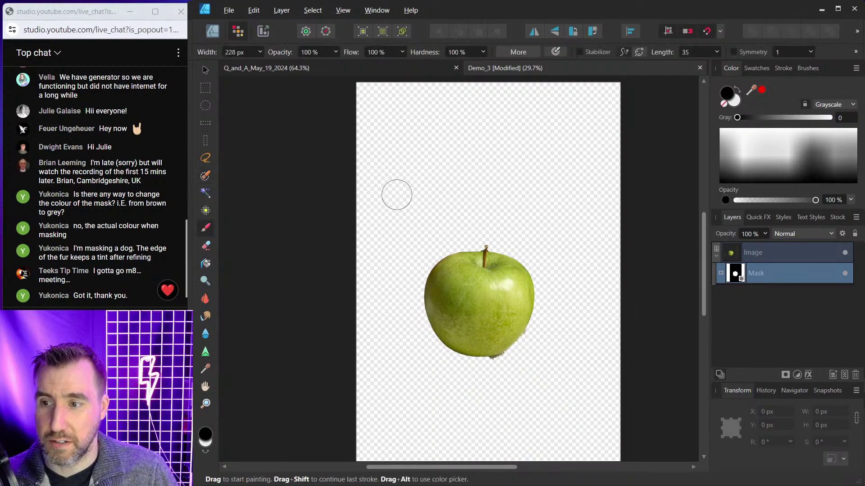
pyautogui.click(728, 154)
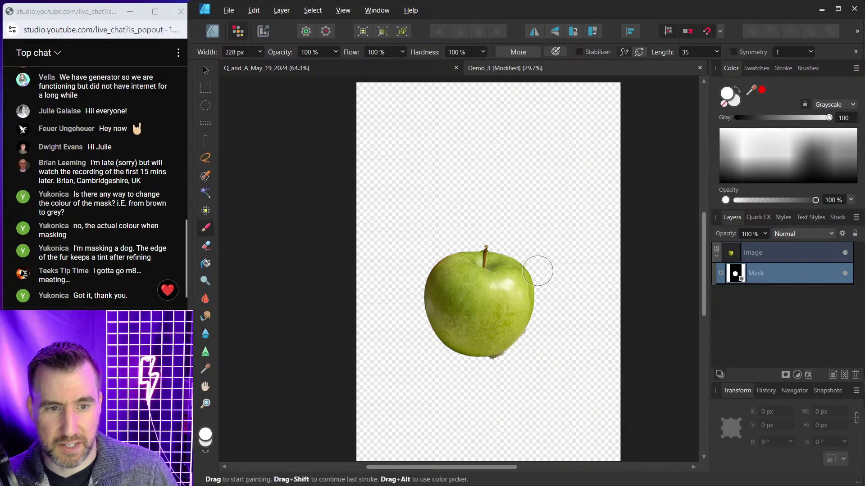
pyautogui.moveTo(537, 270)
pyautogui.mouseDown()
pyautogui.moveTo(489, 281)
pyautogui.moveTo(498, 270)
pyautogui.moveTo(524, 282)
pyautogui.mouseUp()
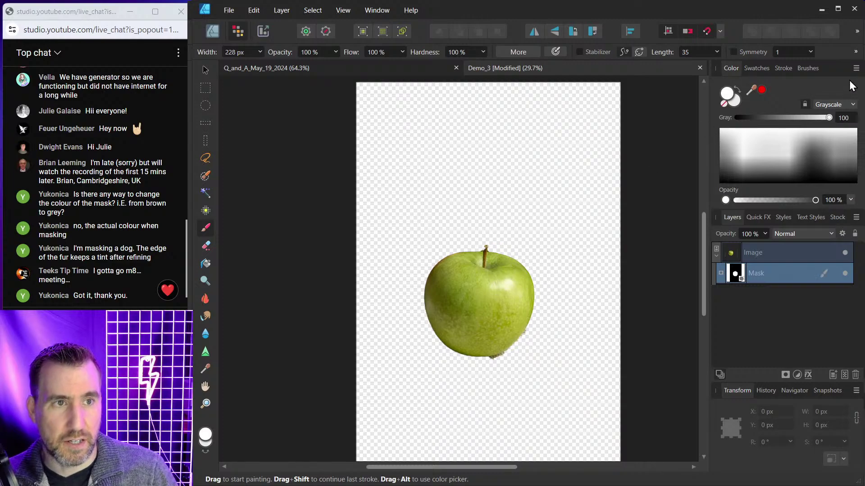
pyautogui.click(855, 52)
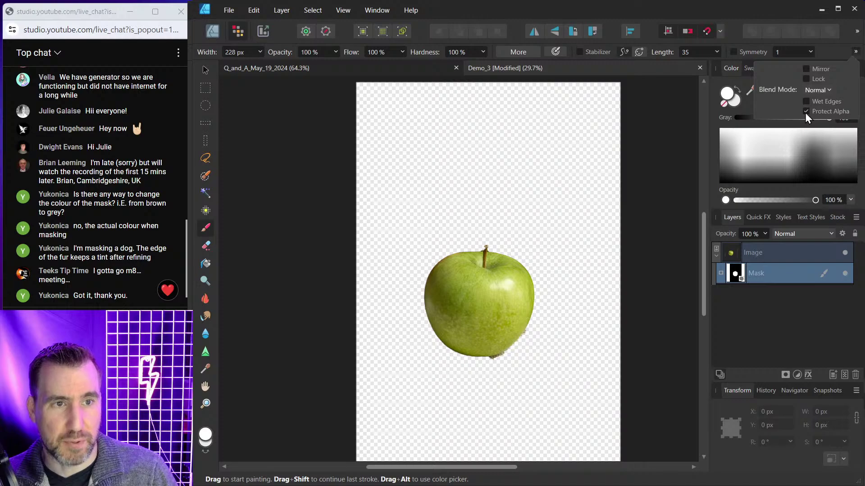
pyautogui.click(855, 52)
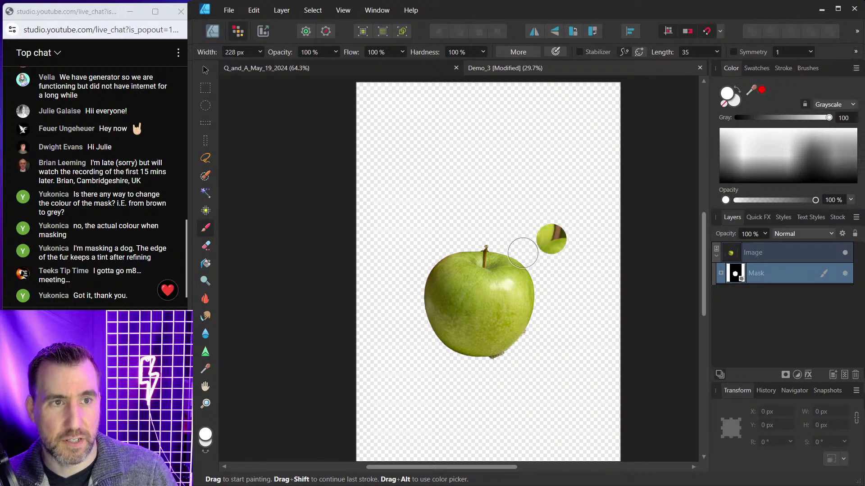
pyautogui.moveTo(507, 275)
pyautogui.mouseDown()
pyautogui.moveTo(525, 252)
pyautogui.moveTo(517, 264)
pyautogui.moveTo(554, 274)
pyautogui.moveTo(595, 266)
pyautogui.moveTo(596, 255)
pyautogui.moveTo(608, 277)
pyautogui.moveTo(538, 317)
pyautogui.moveTo(570, 323)
pyautogui.moveTo(606, 295)
pyautogui.moveTo(602, 262)
pyautogui.mouseUp()
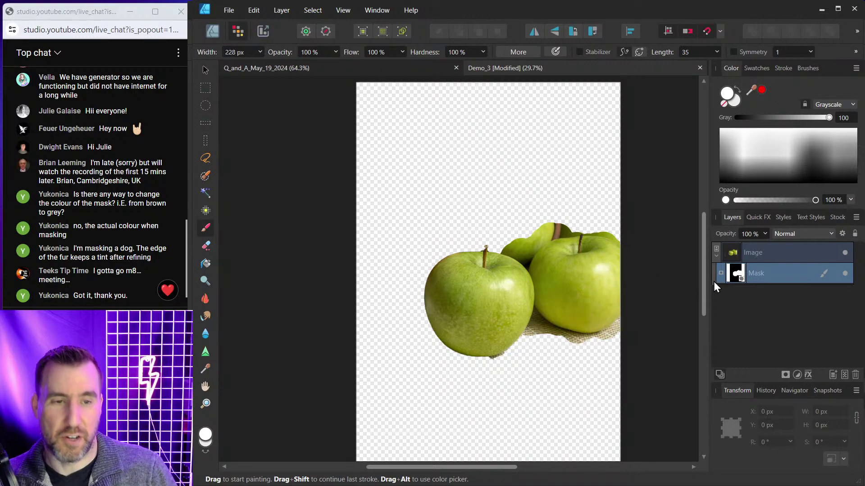
pyautogui.keyDown('alt'); pyautogui.click(737, 279); pyautogui.keyUp('alt')
pyautogui.keyDown('alt'); pyautogui.click(736, 275); pyautogui.keyUp('alt')
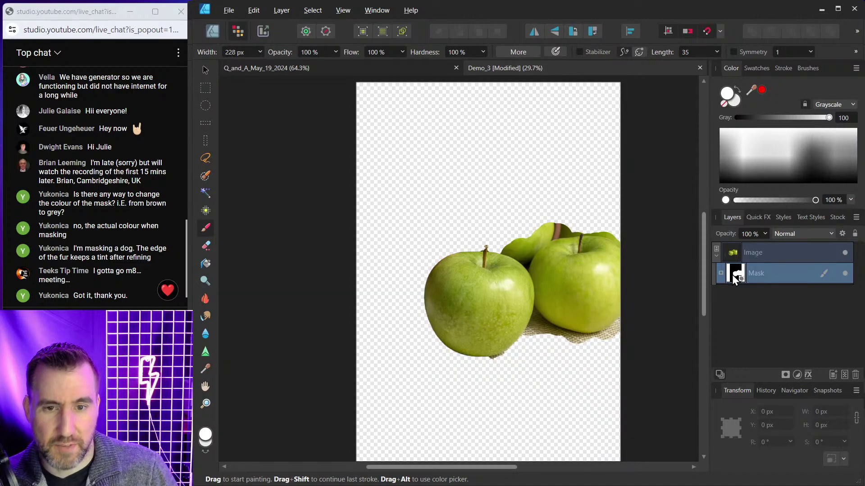
# Paint 51.35 grey on the mask over the green apple in the bowl for partial transparency, and delete the mask
pyautogui.click(734, 147)
pyautogui.moveTo(534, 210)
pyautogui.mouseDown()
pyautogui.moveTo(497, 245)
pyautogui.moveTo(487, 234)
pyautogui.moveTo(495, 201)
pyautogui.moveTo(525, 226)
pyautogui.moveTo(511, 233)
pyautogui.moveTo(456, 185)
pyautogui.moveTo(530, 184)
pyautogui.moveTo(529, 213)
pyautogui.mouseUp()
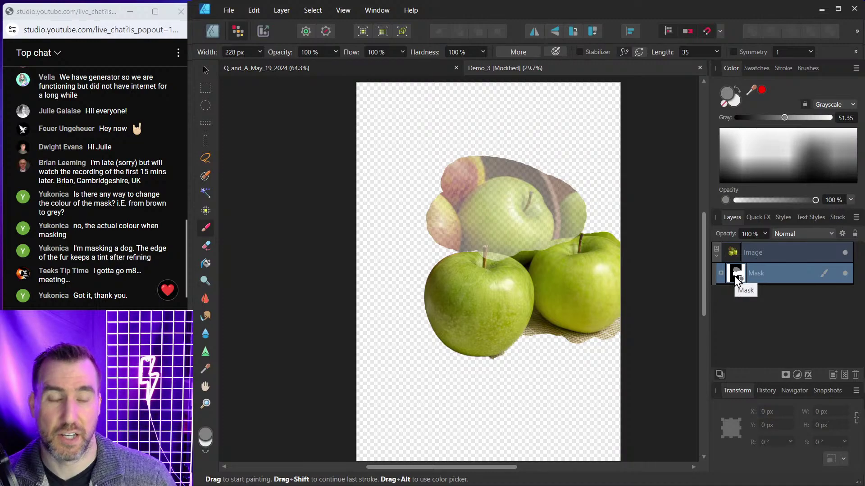
pyautogui.press('Delete')
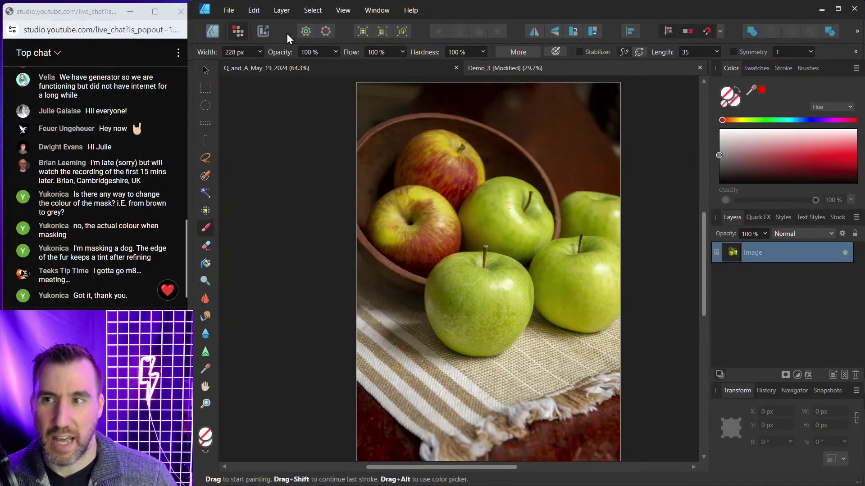
# Return to the Designer Persona and, in Demo_4, overlap the cyan ellipse on the gradient rectangle's lower-left corner and bring it to the front
pyautogui.click(211, 31)
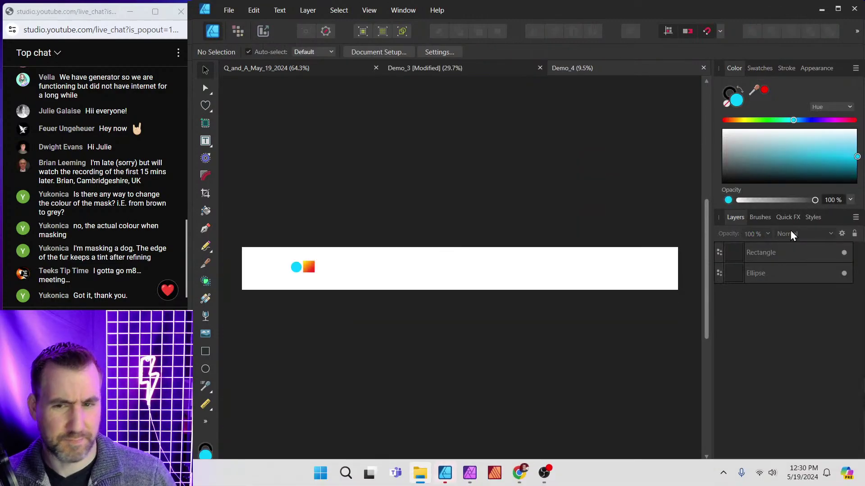
pyautogui.scroll(5, 353, 235)
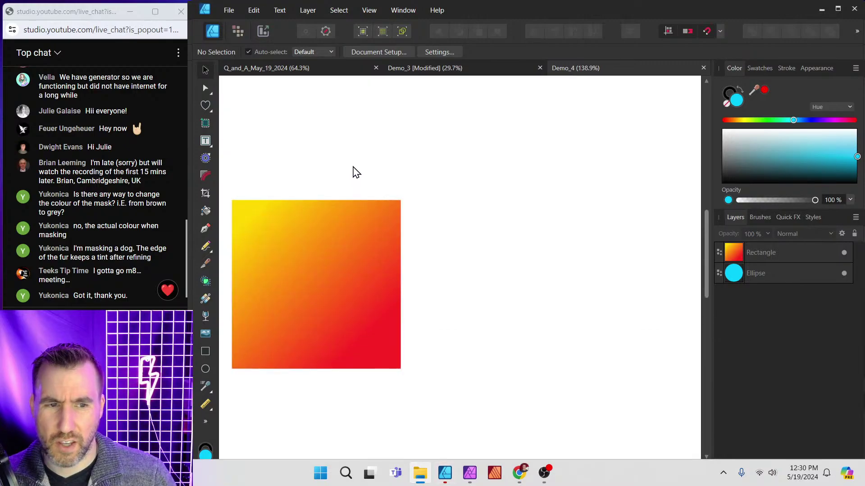
pyautogui.moveTo(349, 168); pyautogui.dragTo(593, 136)
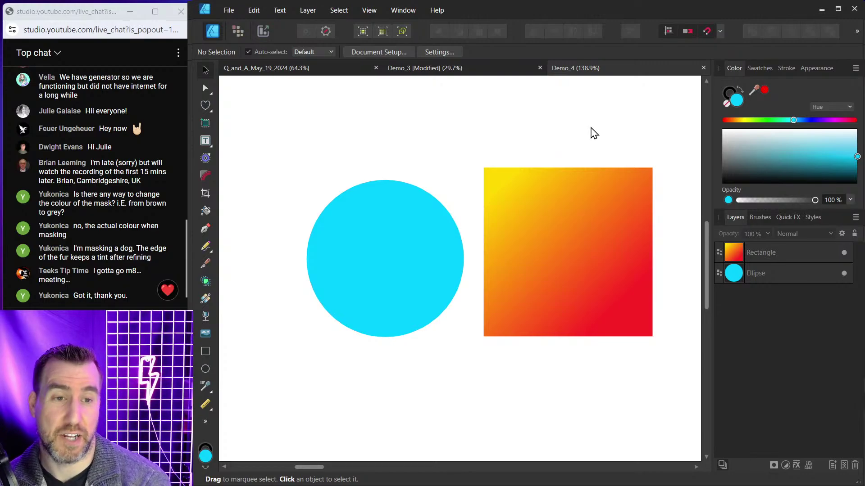
pyautogui.click(542, 222)
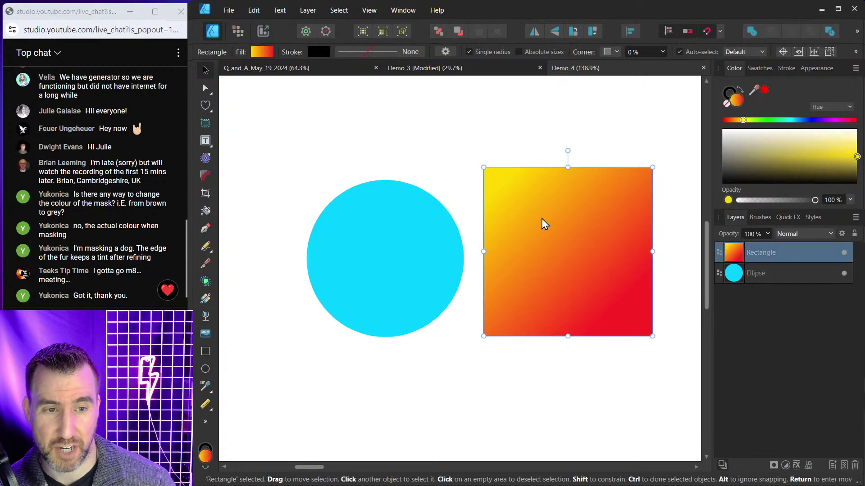
pyautogui.click(415, 212)
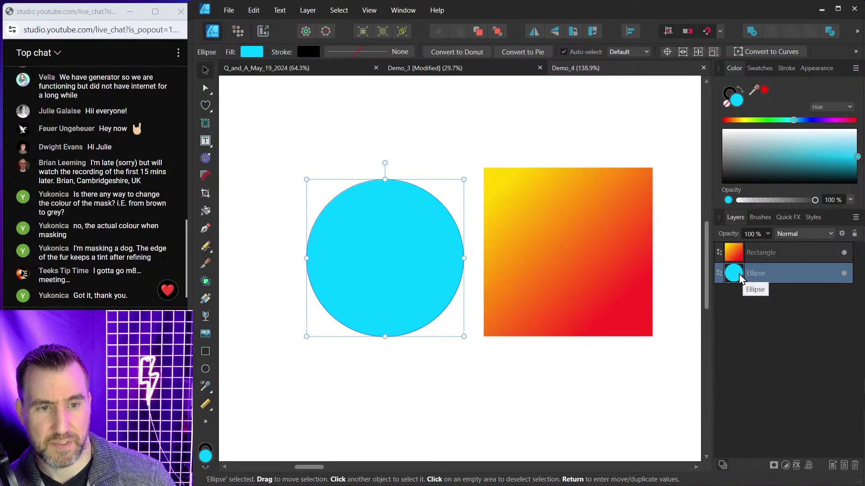
pyautogui.moveTo(422, 248); pyautogui.dragTo(526, 278)
pyautogui.click(497, 31)
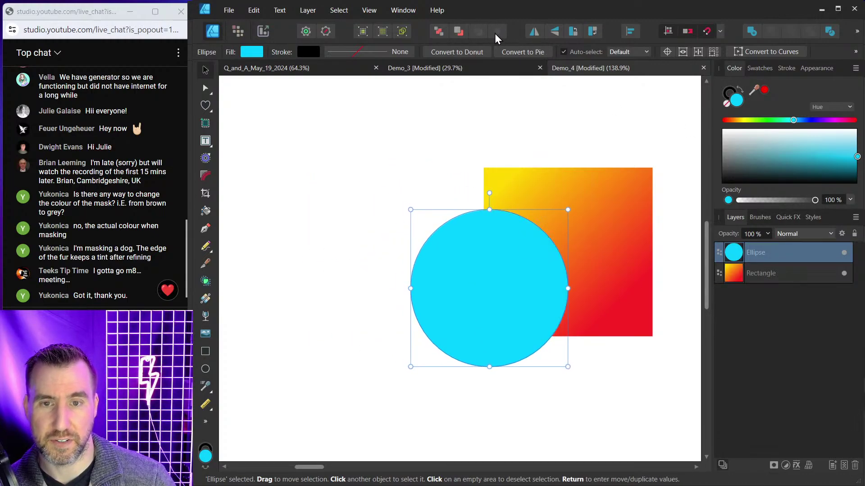
pyautogui.moveTo(503, 315); pyautogui.dragTo(515, 347)
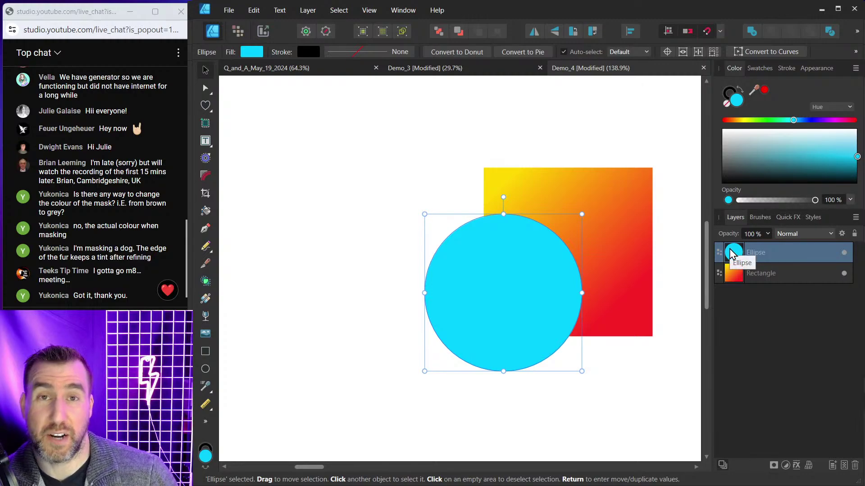
# Try nesting the ellipse inside the rectangle as a clipped child, and use it as the rectangle's mask instead
pyautogui.moveTo(734, 252); pyautogui.dragTo(765, 274)
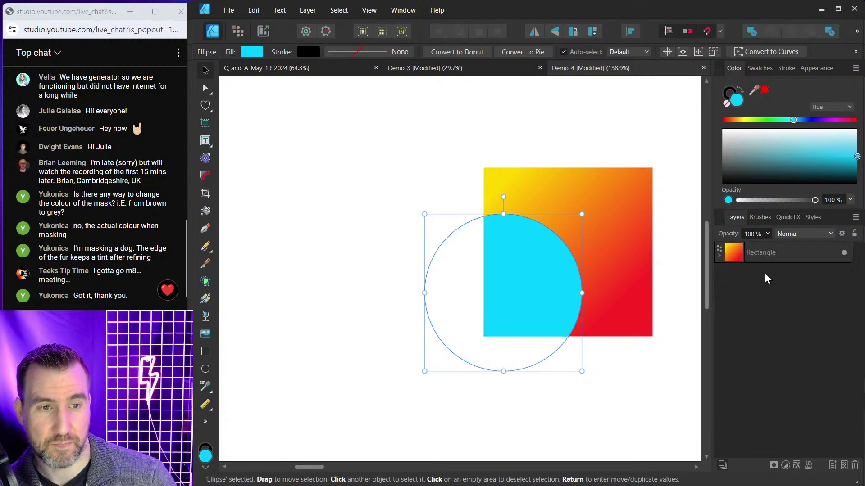
pyautogui.click(720, 256)
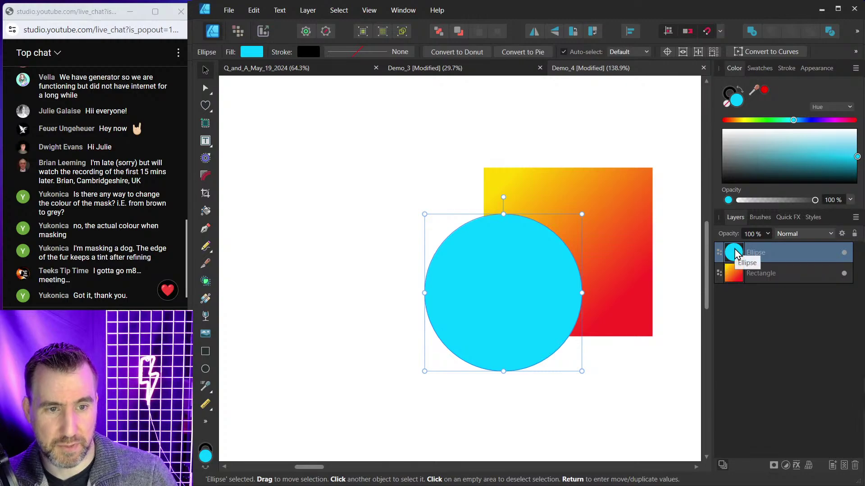
pyautogui.moveTo(735, 255); pyautogui.dragTo(735, 274)
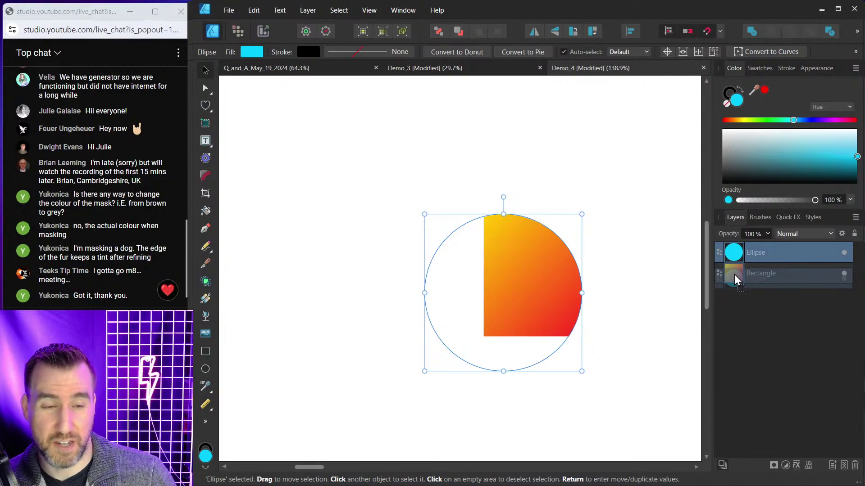
pyautogui.moveTo(734, 274); pyautogui.dragTo(734, 274)
pyautogui.click(637, 310)
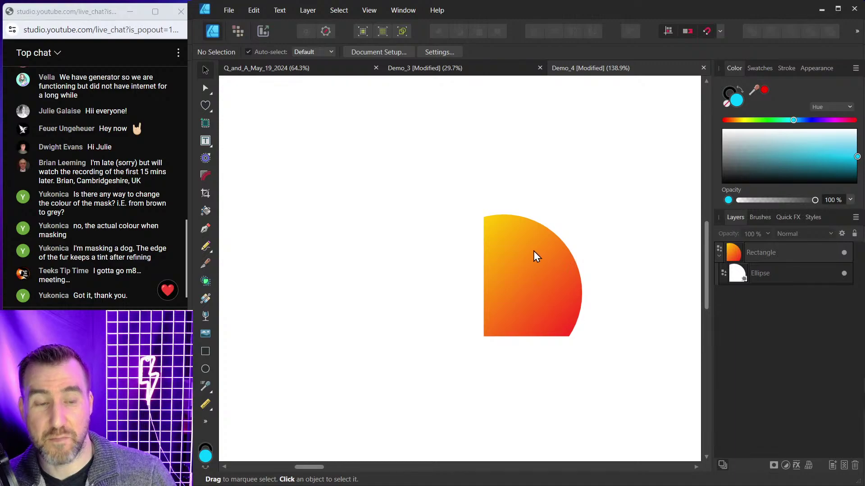
# Reposition the nested ellipse mask to reveal different parts of the rectangle, and shift the masked rectangle to the left
pyautogui.click(740, 254)
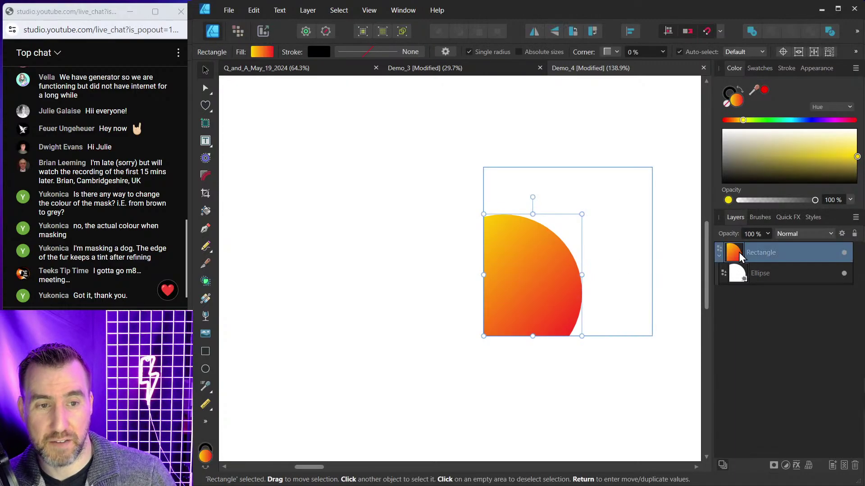
pyautogui.click(743, 276)
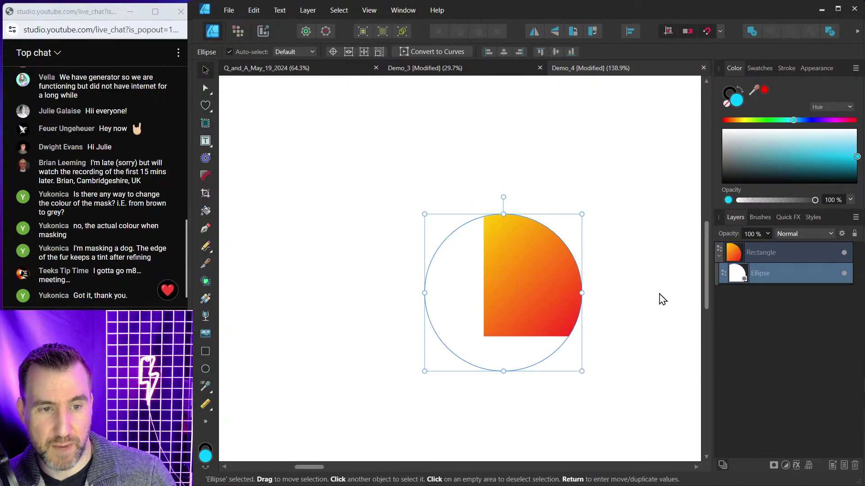
pyautogui.moveTo(536, 315); pyautogui.dragTo(651, 220)
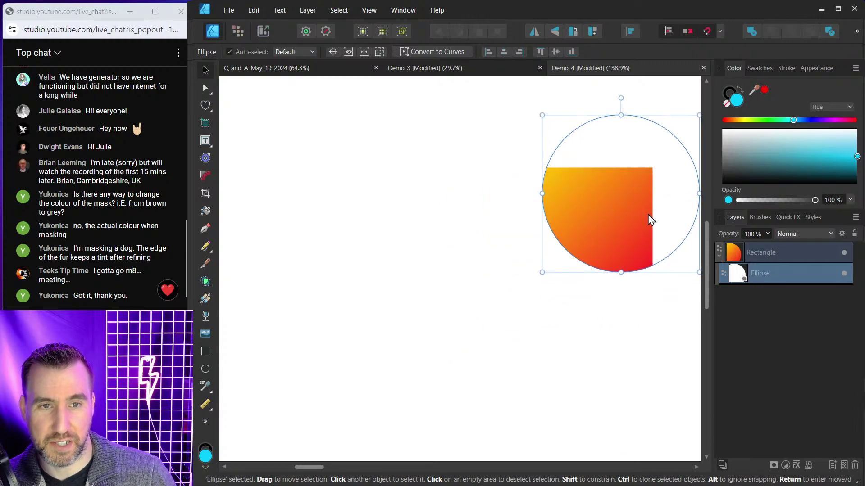
pyautogui.moveTo(620, 185); pyautogui.dragTo(463, 202)
pyautogui.click(601, 393)
pyautogui.click(537, 195)
pyautogui.click(628, 260)
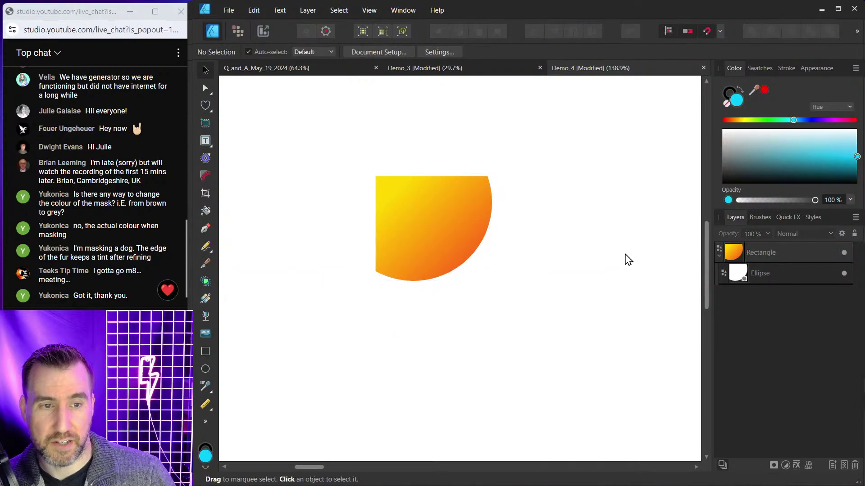
# Undo the moves of the mask and rectangle, as well as the ellipse masking
pyautogui.moveTo(739, 266); pyautogui.dragTo(744, 277)
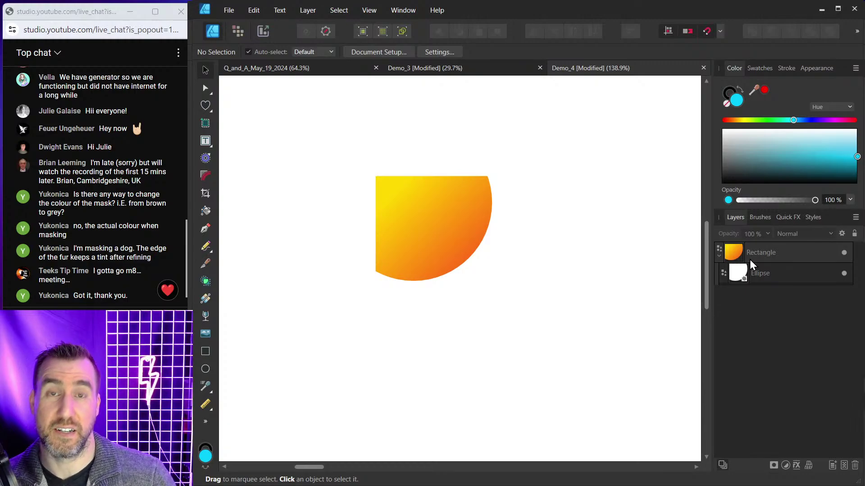
pyautogui.hotkey('ctrl', 'z')
pyautogui.hotkey('ctrl', 'z')
pyautogui.hotkey('ctrl', 'z')
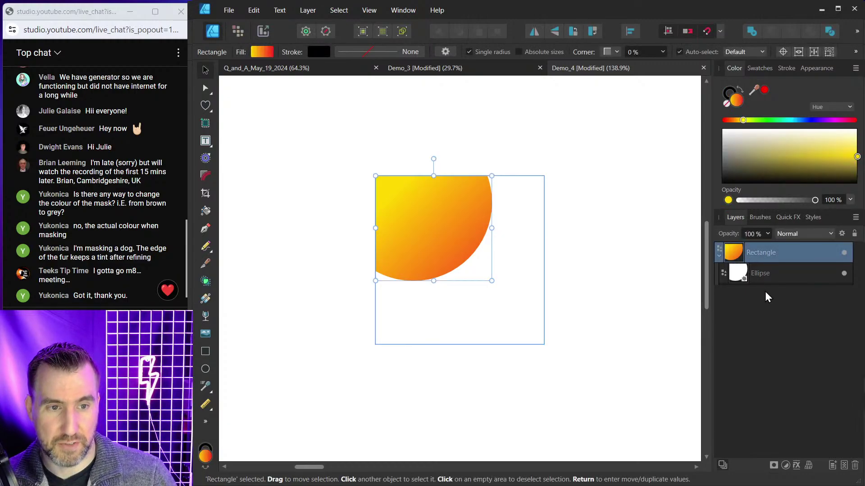
pyautogui.hotkey('ctrl', 'z')
pyautogui.hotkey('ctrl', 'z')
pyautogui.hotkey('ctrl', 'z')
pyautogui.hotkey('ctrl', 'z')
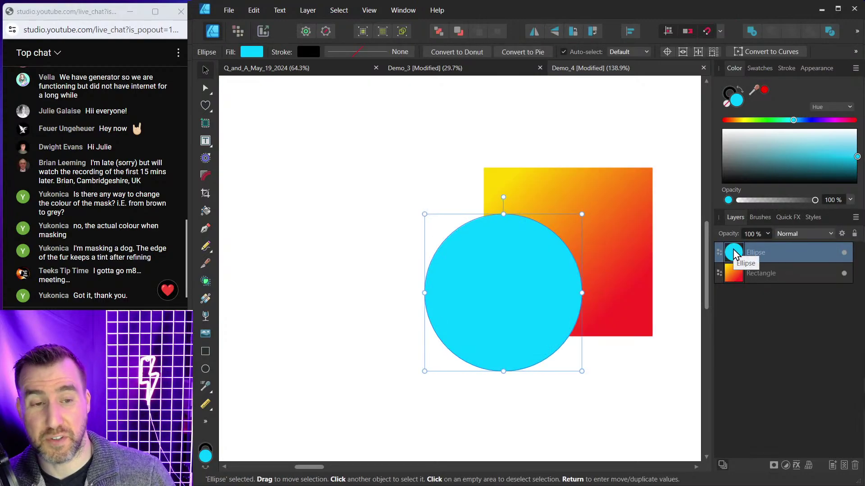
# Mask the rectangle with the ellipse again and move the masked rectangle to the left together with its mask
pyautogui.moveTo(733, 250); pyautogui.dragTo(733, 274)
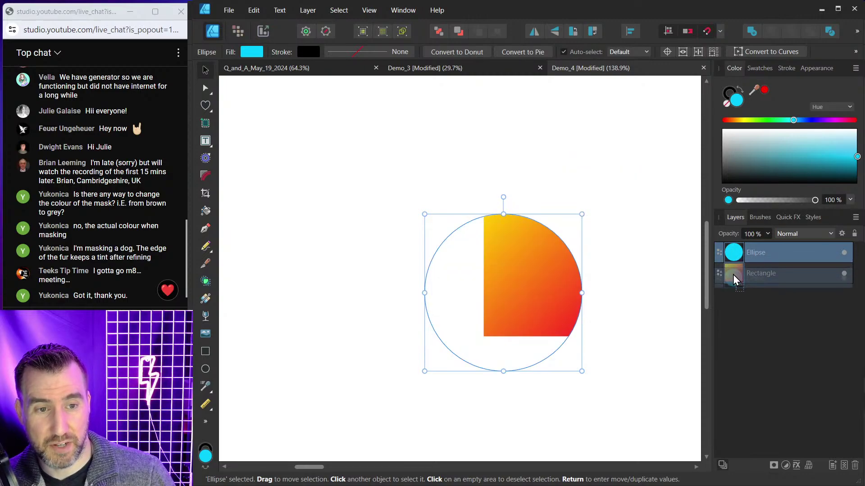
pyautogui.click(575, 164)
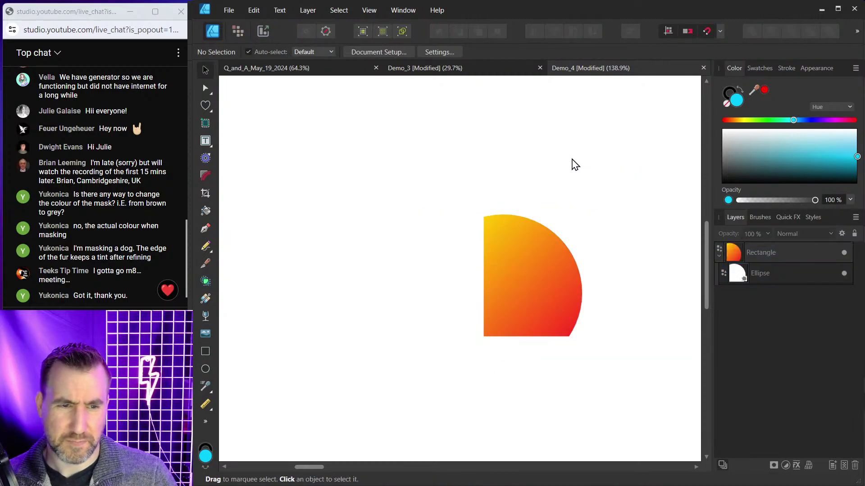
pyautogui.click(759, 252)
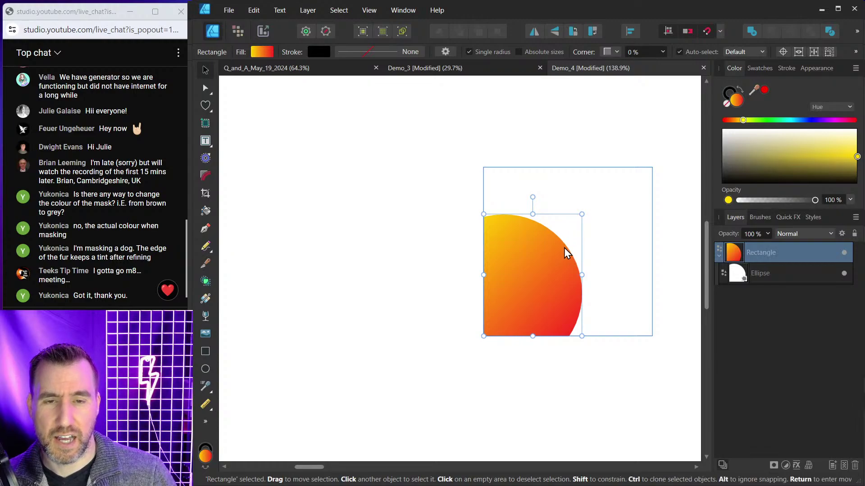
pyautogui.moveTo(563, 249); pyautogui.dragTo(474, 244)
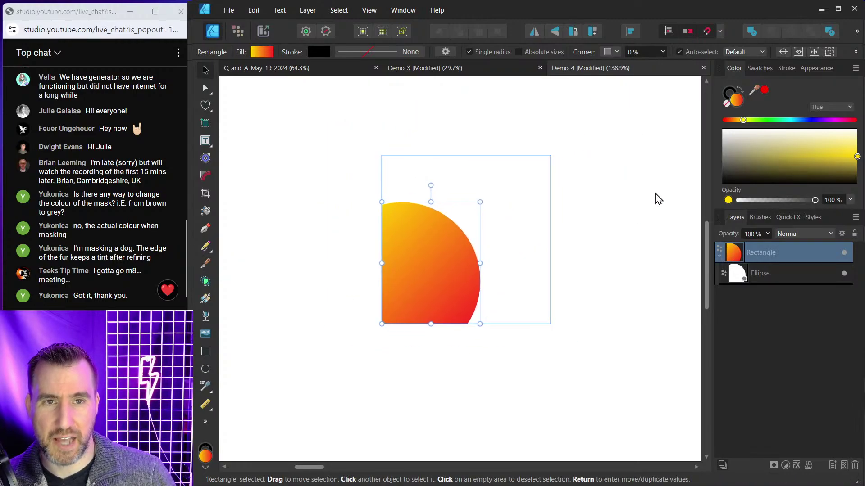
pyautogui.click(653, 200)
pyautogui.click(470, 245)
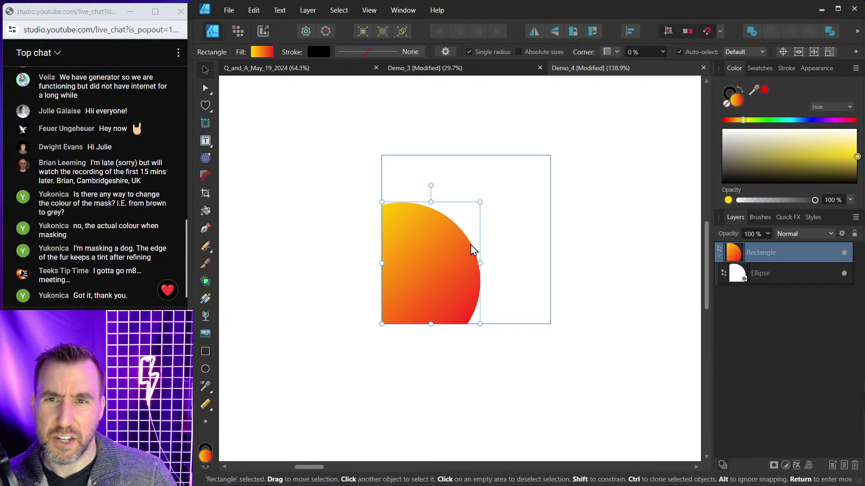
# Turn on Lock Children for the masked rectangle and move the gradient around independently of its ellipse mask
pyautogui.click(856, 53)
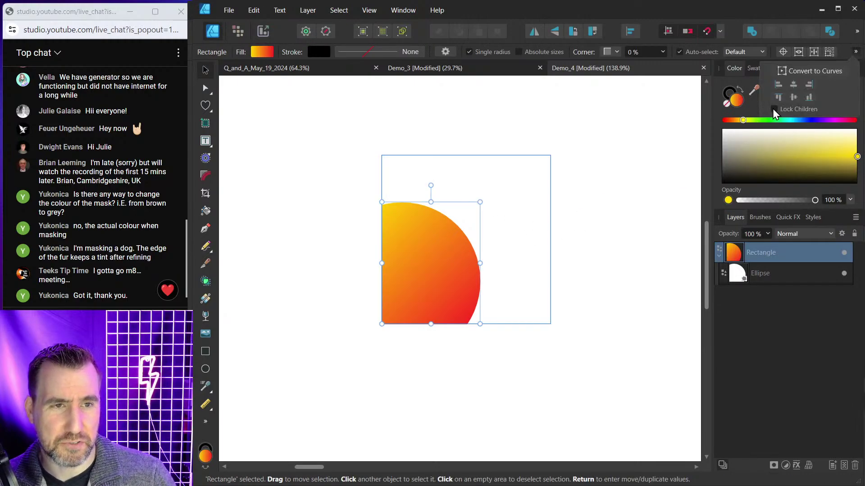
pyautogui.click(609, 194)
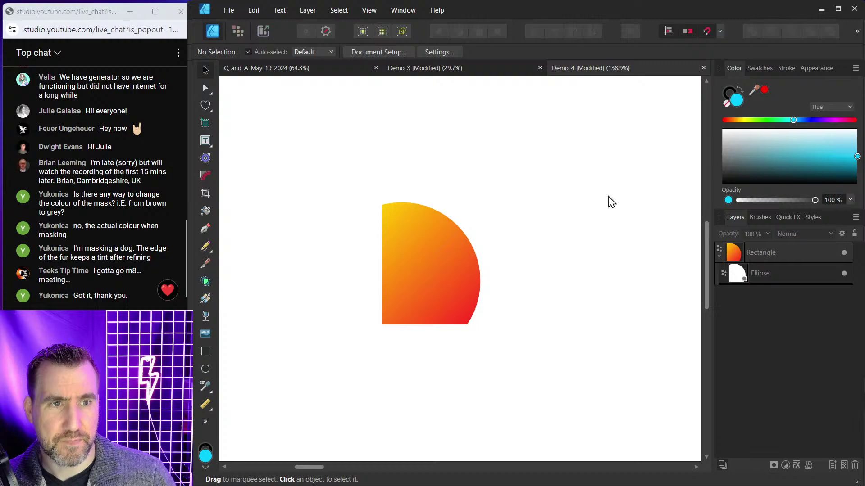
pyautogui.click(738, 258)
pyautogui.moveTo(449, 261); pyautogui.dragTo(409, 306)
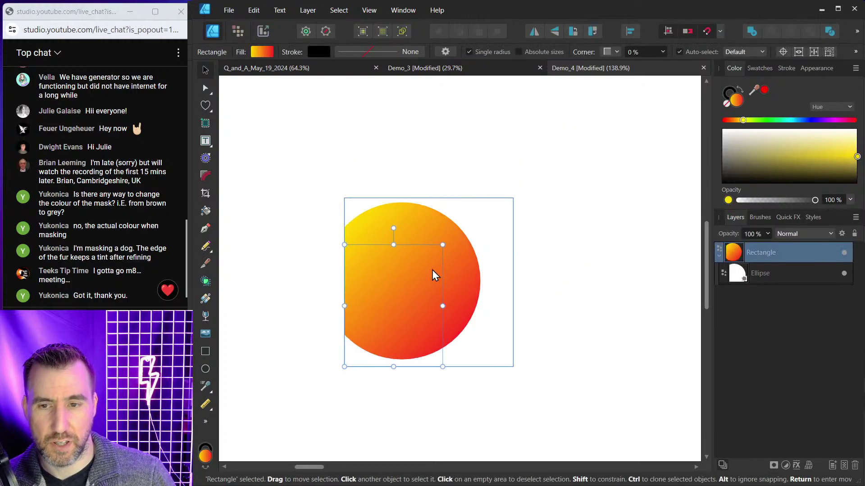
pyautogui.moveTo(443, 267); pyautogui.dragTo(465, 241)
pyautogui.click(401, 217)
pyautogui.moveTo(412, 266); pyautogui.dragTo(477, 321)
pyautogui.click(856, 51)
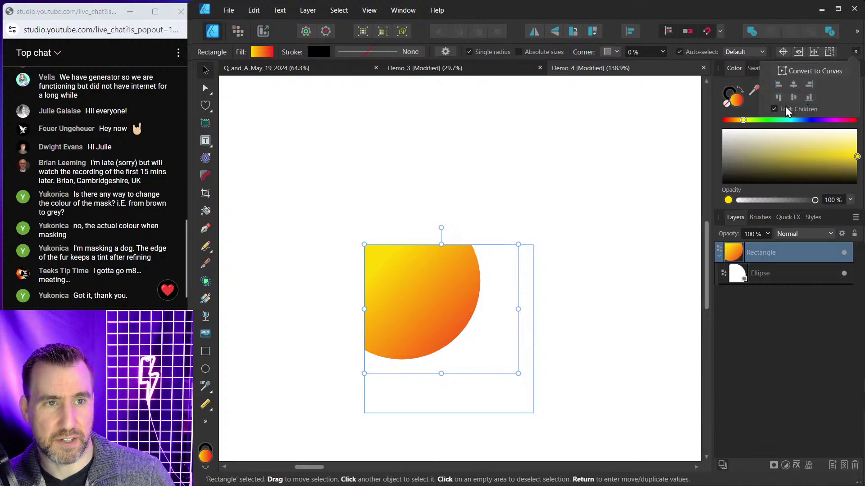
pyautogui.click(658, 322)
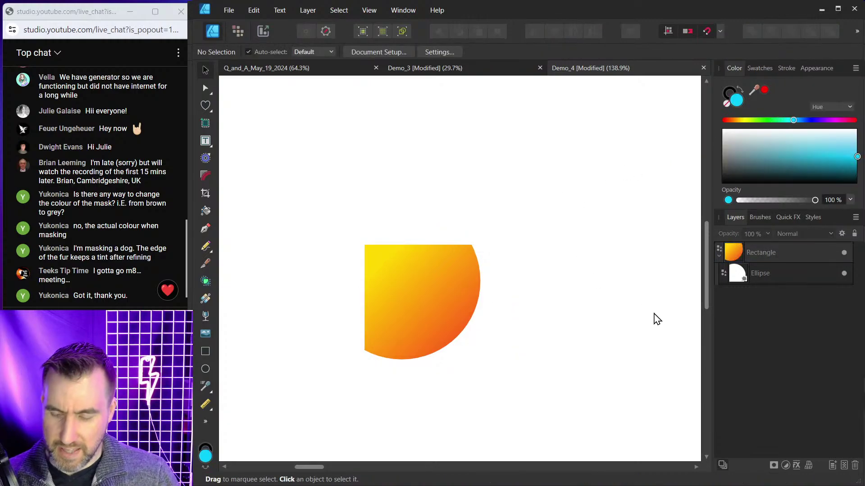
# Undo the rectangle moves and the ellipse masking, back to the separate ellipse overlapping the rectangle
pyautogui.hotkey('ctrl', 'z')
pyautogui.hotkey('ctrl', 'z')
pyautogui.hotkey('ctrl', 'z')
pyautogui.hotkey('ctrl', 'z')
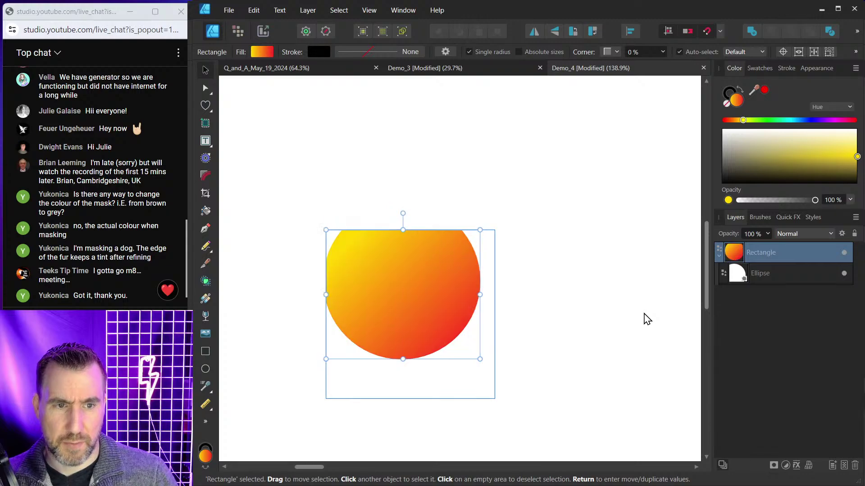
pyautogui.hotkey('ctrl', 'z')
pyautogui.hotkey('ctrl', 'z')
pyautogui.hotkey('ctrl', 'z')
pyautogui.hotkey('ctrl', 'z')
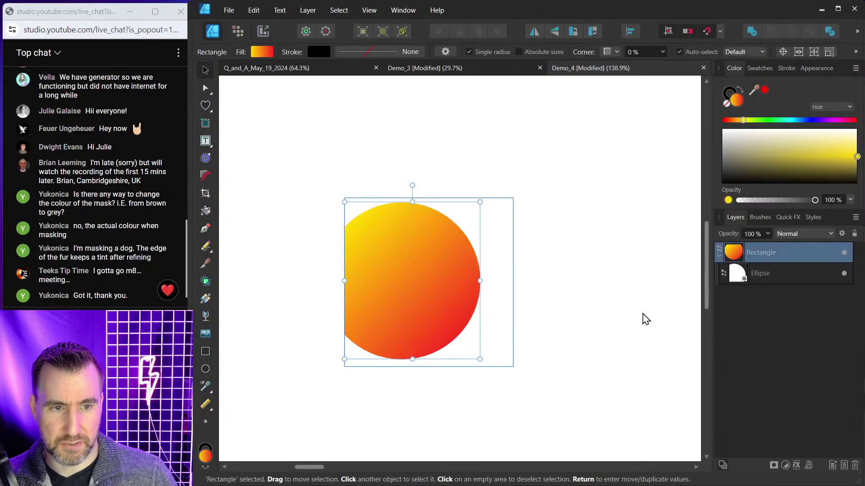
pyautogui.hotkey('ctrl', 'z')
pyautogui.hotkey('ctrl', 'z')
pyautogui.hotkey('ctrl', 'z')
pyautogui.hotkey('ctrl', 'z')
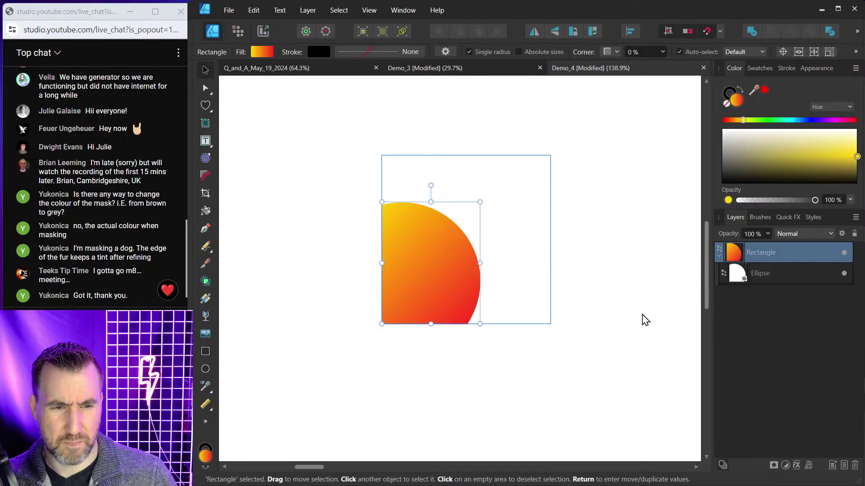
pyautogui.hotkey('ctrl', 'z')
pyautogui.hotkey('ctrl', 'z')
pyautogui.hotkey('ctrl', 'z')
pyautogui.hotkey('ctrl', 'z')
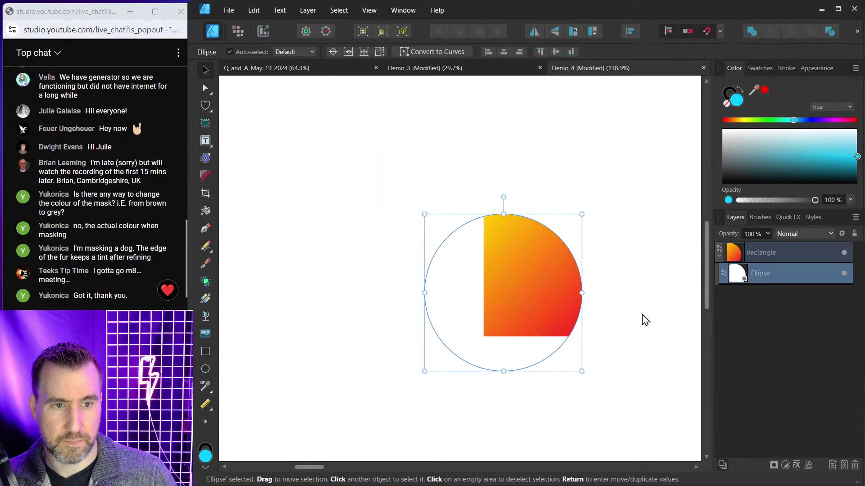
pyautogui.hotkey('ctrl', 'z')
pyautogui.hotkey('ctrl', 'z')
pyautogui.hotkey('ctrl', 'z')
pyautogui.hotkey('ctrl', 'z')
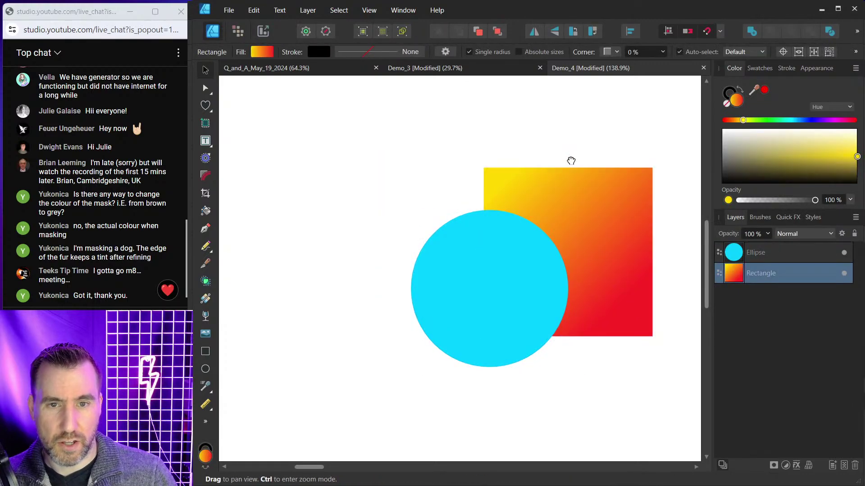
# Add the art text "MASK" in 70 pt Arial above the gradient rectangle
pyautogui.scroll(-2, 569, 162)
pyautogui.press('t')
pyautogui.click(463, 138)
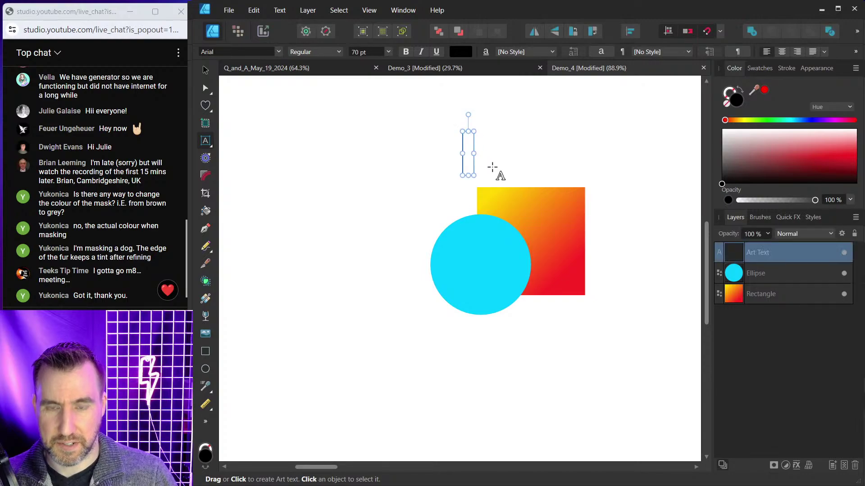
pyautogui.write('MASK')
pyautogui.press('Escape')
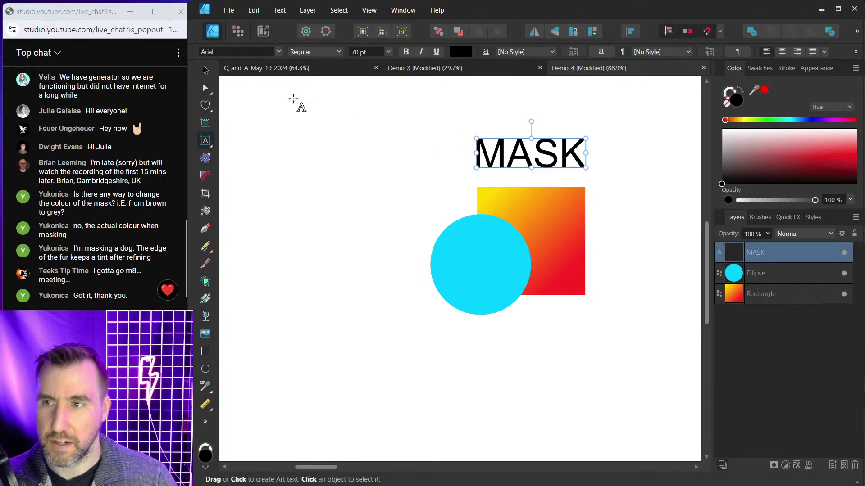
# Centre the MASK text over the ellipse and rectangle, and place a duplicate of both shapes to their right
pyautogui.click(205, 72)
pyautogui.hscroll(3, 522, 145)
pyautogui.moveTo(431, 153); pyautogui.dragTo(411, 153)
pyautogui.click(392, 203)
pyautogui.keyDown('shift'); pyautogui.click(343, 263); pyautogui.keyUp('shift')
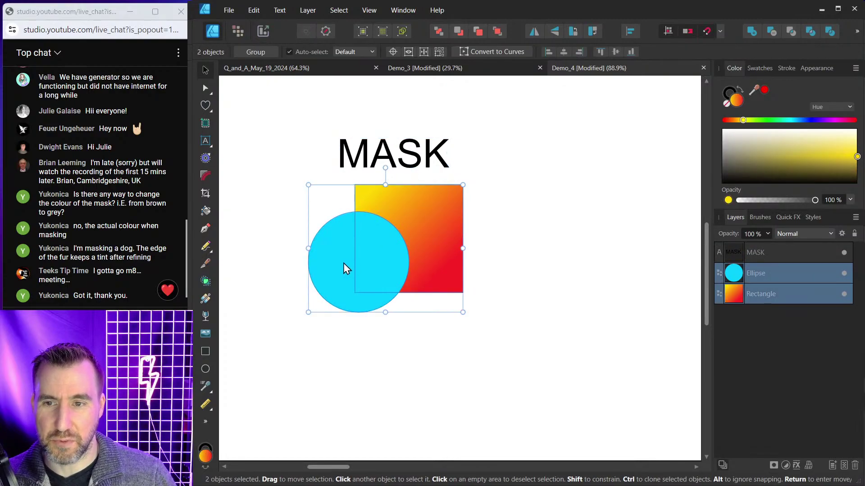
pyautogui.moveTo(343, 263); pyautogui.dragTo(575, 257)
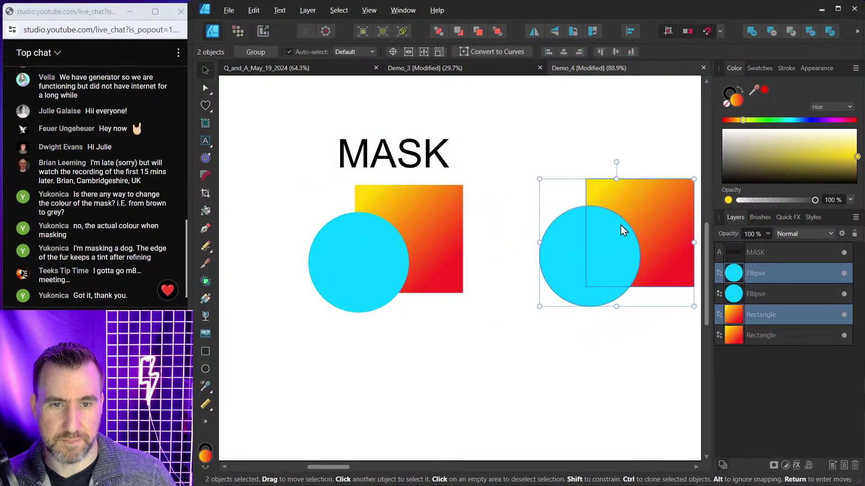
pyautogui.press('space')
pyautogui.moveTo(664, 166); pyautogui.dragTo(631, 163)
# Duplicate the MASK text above the right-hand shapes and change the copy's wording to "CLIPPING"
pyautogui.click(360, 151)
pyautogui.press('t')
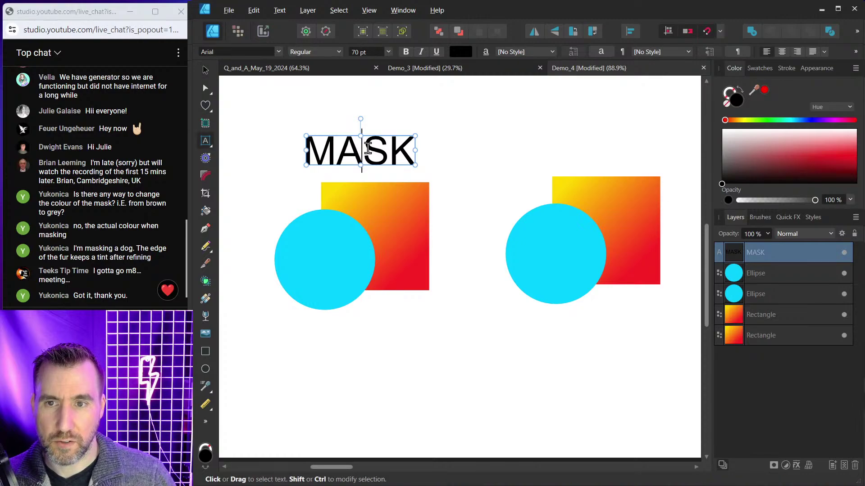
pyautogui.press('v')
pyautogui.moveTo(360, 151); pyautogui.dragTo(574, 143)
pyautogui.doubleClick(573, 144)
pyautogui.write('CLIPPING')
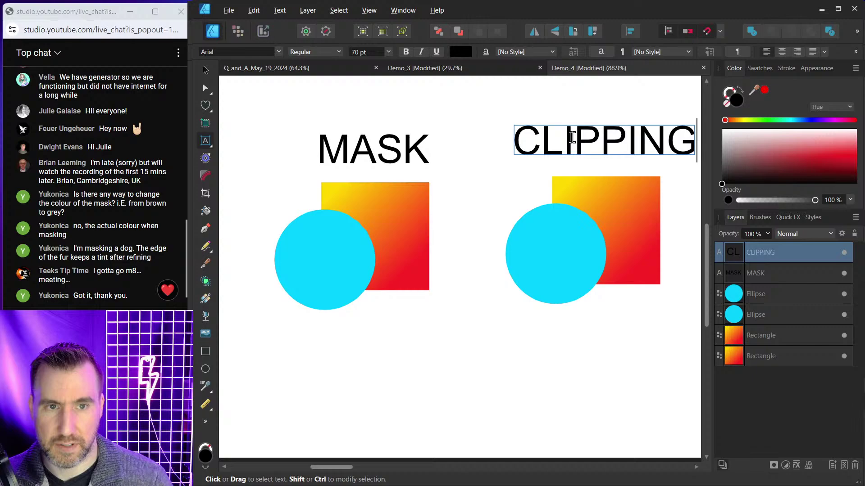
# Scale the MASK and CLIPPING labels down together and reposition them just above their shapes
pyautogui.click(206, 70)
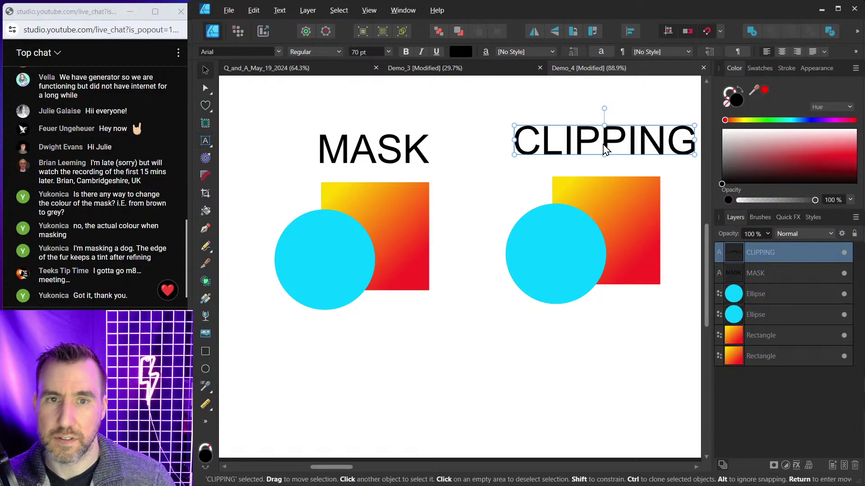
pyautogui.keyDown('shift'); pyautogui.click(415, 144); pyautogui.keyUp('shift')
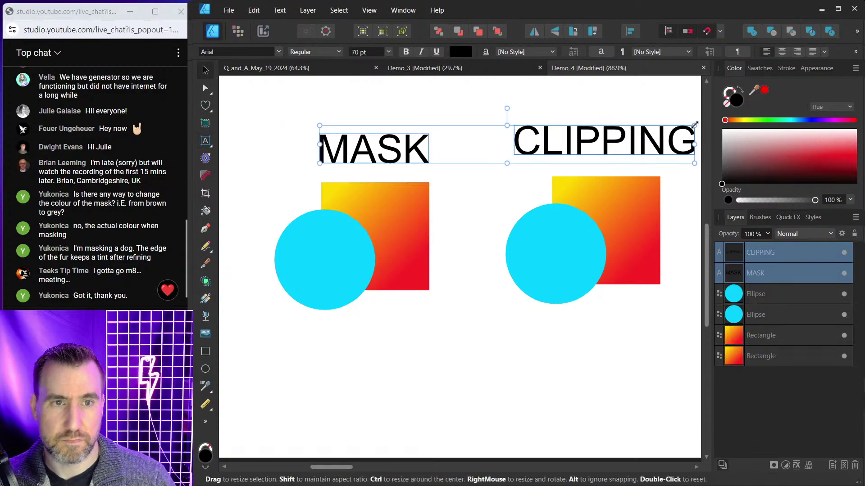
pyautogui.moveTo(694, 126); pyautogui.dragTo(628, 131)
pyautogui.moveTo(586, 149); pyautogui.dragTo(610, 163)
pyautogui.press('Escape')
# Move the ellipse and rectangle under the CLIPPING label beneath the MASK pair in the layer stack
pyautogui.click(579, 242)
pyautogui.keyDown('shift'); pyautogui.click(642, 209); pyautogui.keyUp('shift')
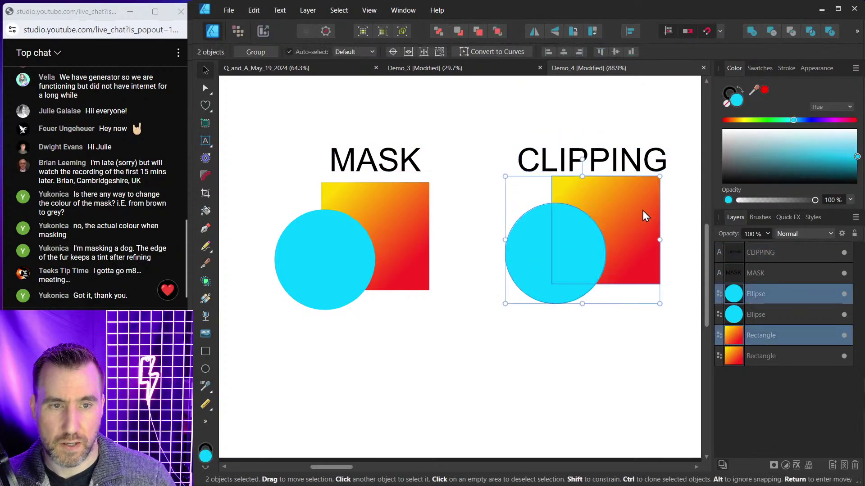
pyautogui.moveTo(736, 293); pyautogui.dragTo(739, 374)
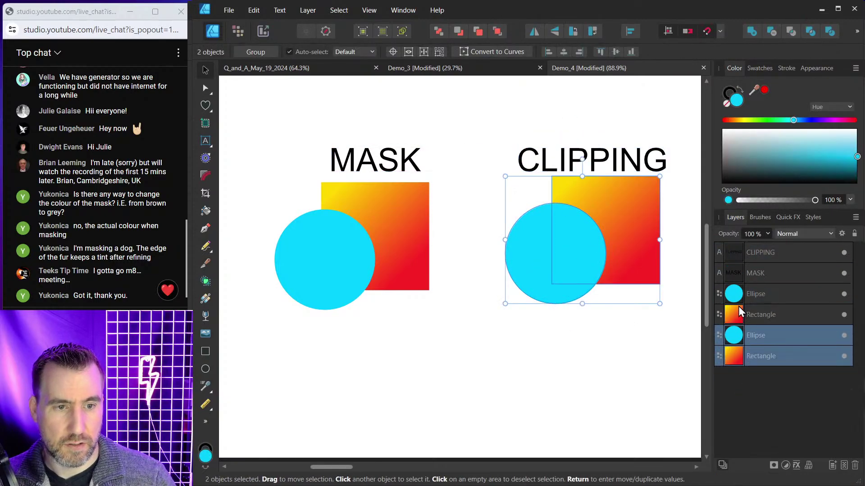
# Mask the rectangle under the MASK label with its ellipse
pyautogui.click(341, 223)
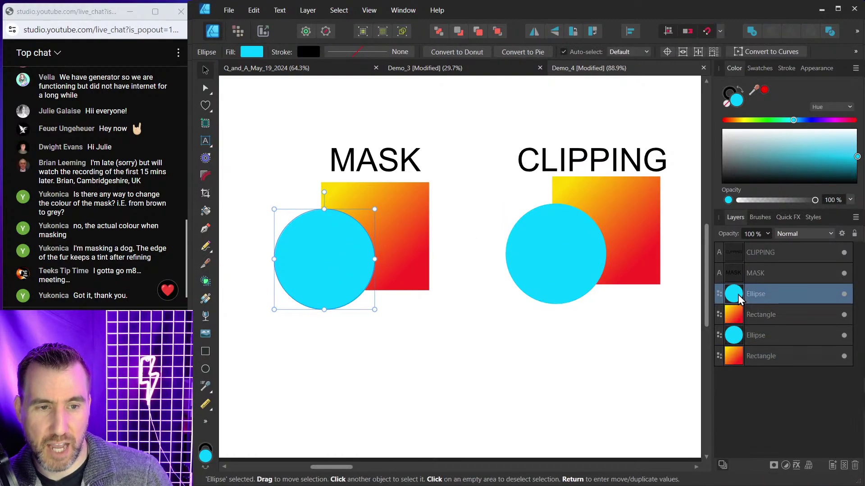
pyautogui.moveTo(736, 293); pyautogui.dragTo(736, 312)
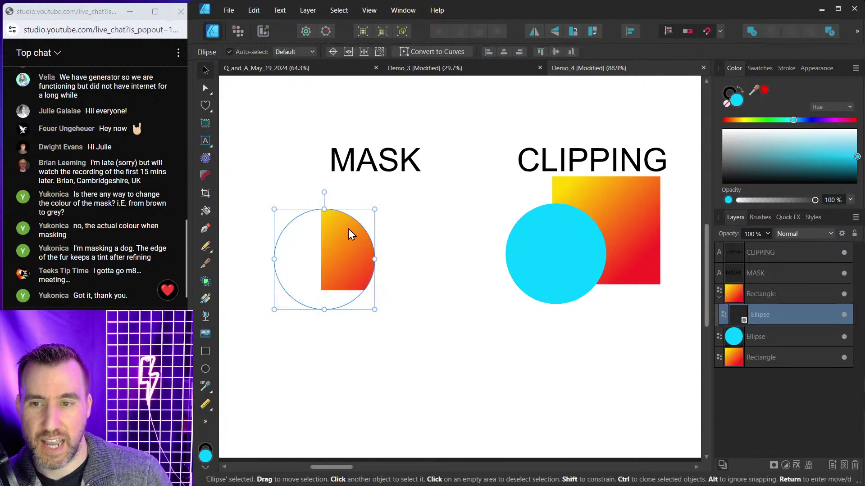
pyautogui.click(372, 227)
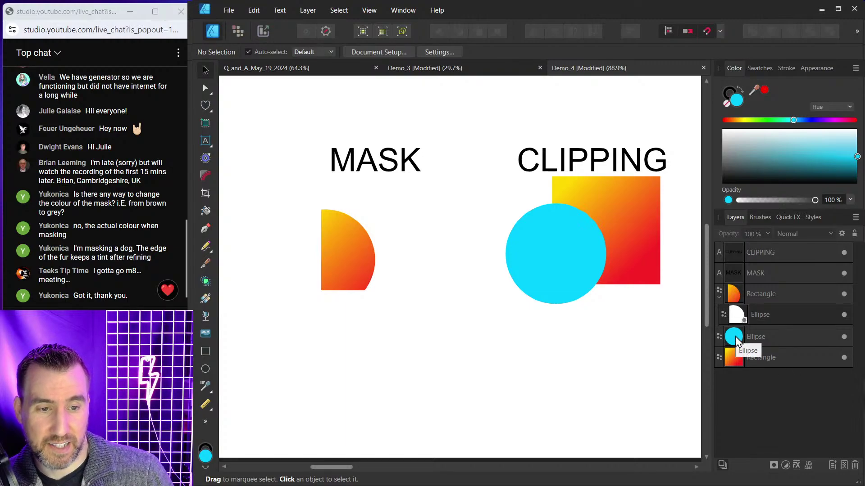
# Clip the other ellipse inside the rectangle under the CLIPPING label and expand that rectangle's layer
pyautogui.moveTo(735, 337); pyautogui.dragTo(768, 361)
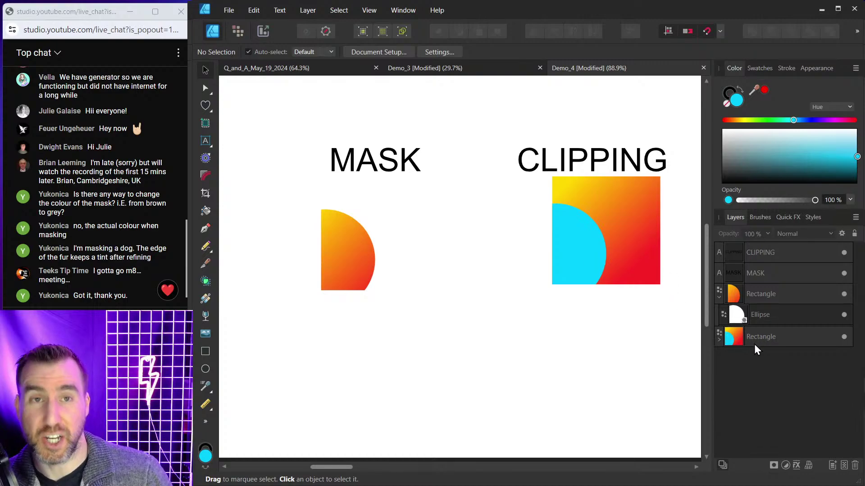
pyautogui.click(719, 340)
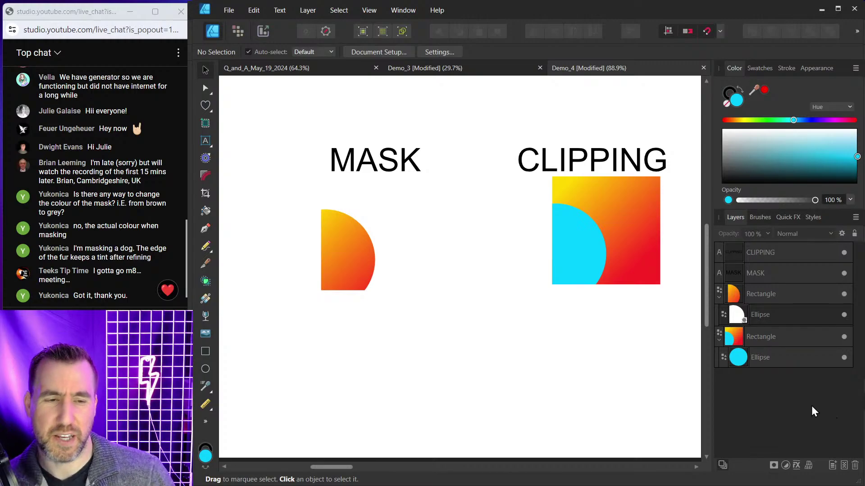
# Shift the clipped rectangle slightly down and left, and the masked rectangle slightly down and right
pyautogui.click(759, 293)
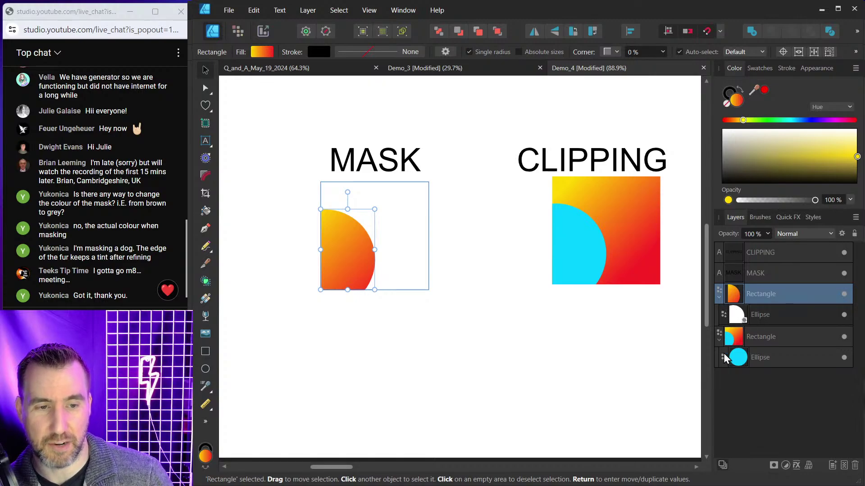
pyautogui.click(734, 341)
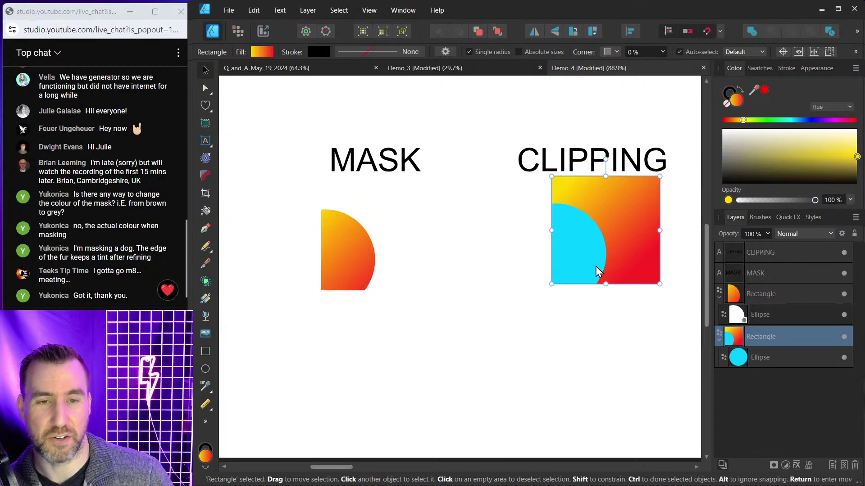
pyautogui.moveTo(616, 247); pyautogui.dragTo(609, 249)
pyautogui.click(639, 338)
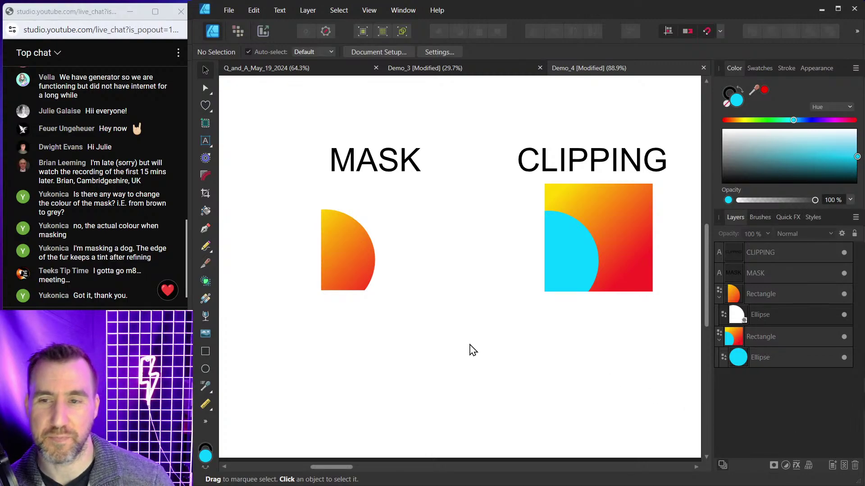
pyautogui.moveTo(340, 243); pyautogui.dragTo(341, 249)
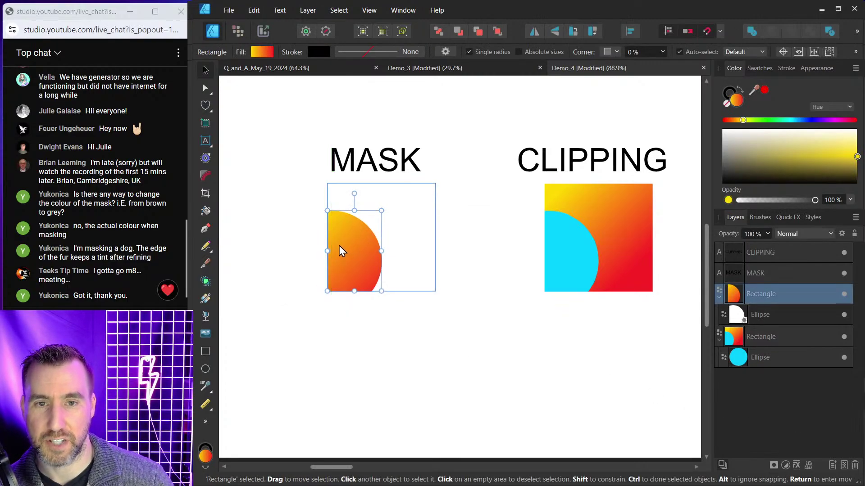
pyautogui.click(585, 359)
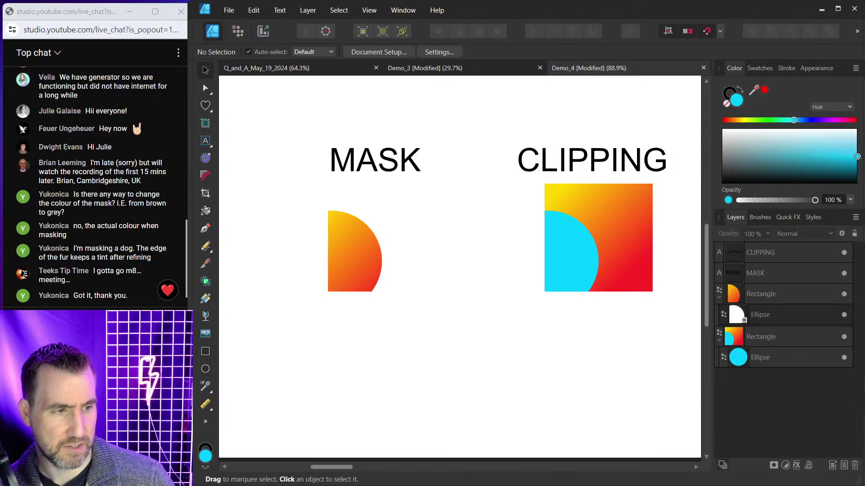
# Open the Demo_5 document, enlarge the shark group and move it closer to the cyan ellipse
pyautogui.moveTo(647, 392); pyautogui.dragTo(622, 398)
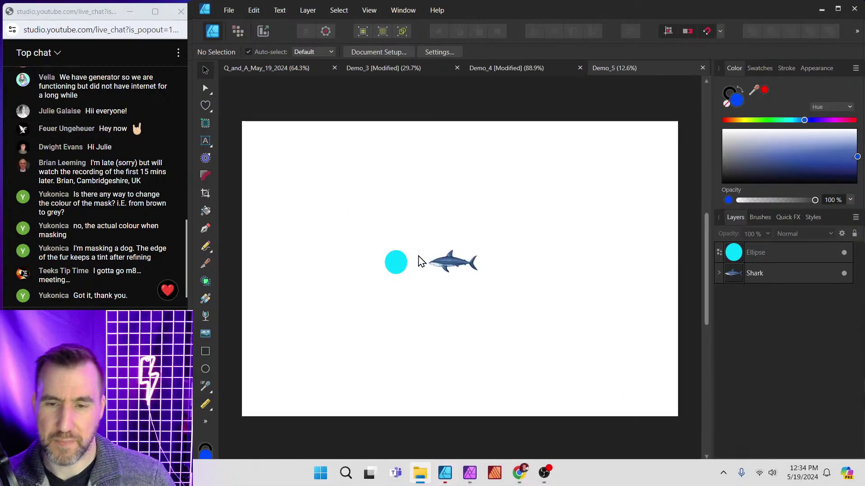
pyautogui.scroll(4, 429, 270)
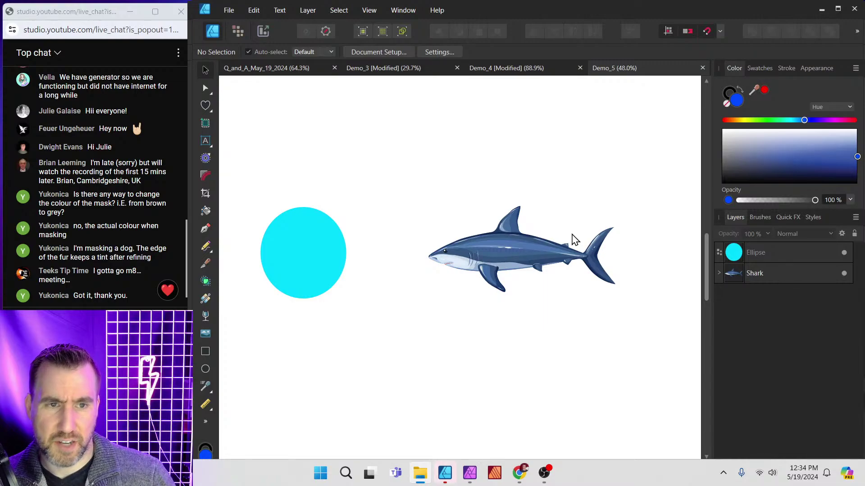
pyautogui.click(524, 262)
pyautogui.moveTo(615, 206); pyautogui.dragTo(726, 151)
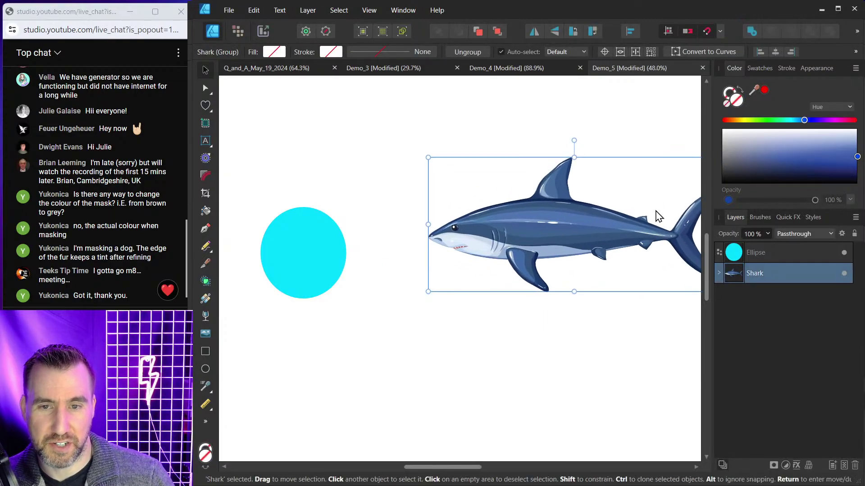
pyautogui.moveTo(604, 235); pyautogui.dragTo(547, 233)
# Examine the curve layers inside the Shark group, and collapse the group again
pyautogui.click(719, 274)
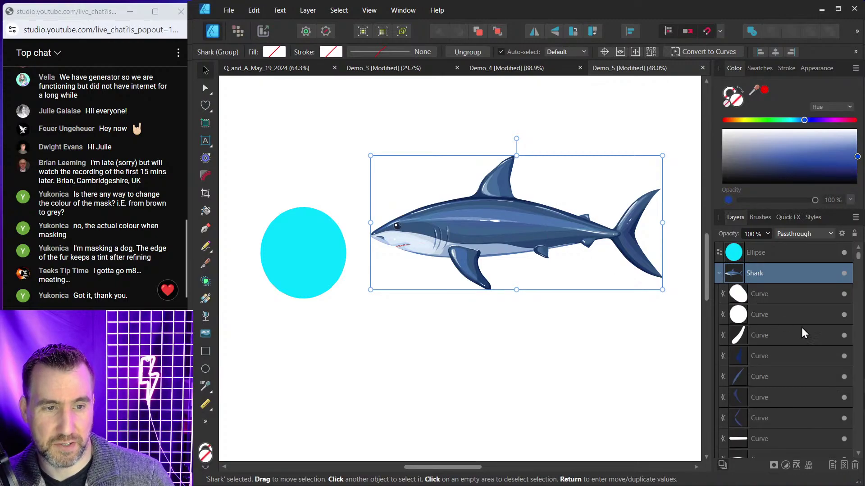
pyautogui.scroll(-2, 811, 328)
pyautogui.moveTo(859, 284); pyautogui.dragTo(859, 255)
pyautogui.click(439, 355)
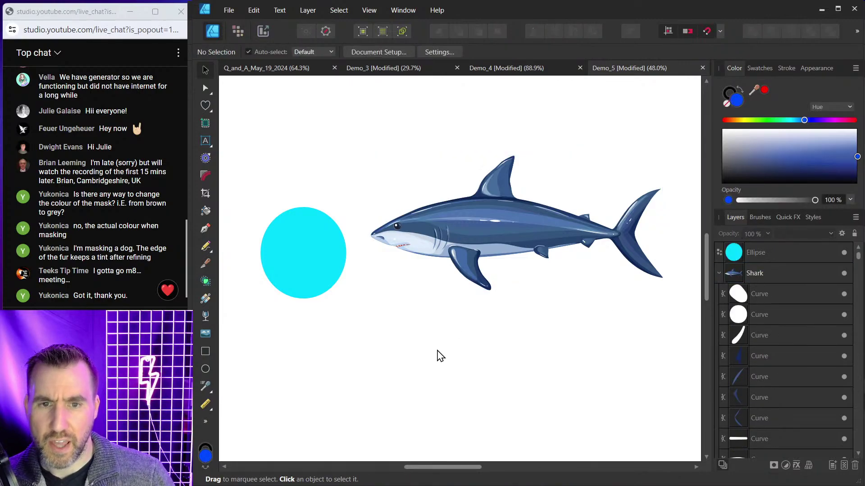
pyautogui.click(313, 257)
pyautogui.click(719, 274)
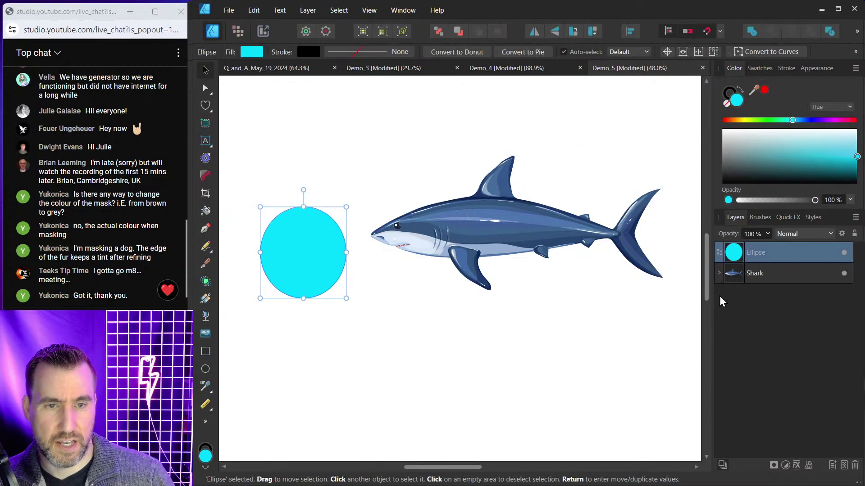
# Place the ellipse over the shark's head to mask the Shark group with it, and expand the group
pyautogui.click(412, 239)
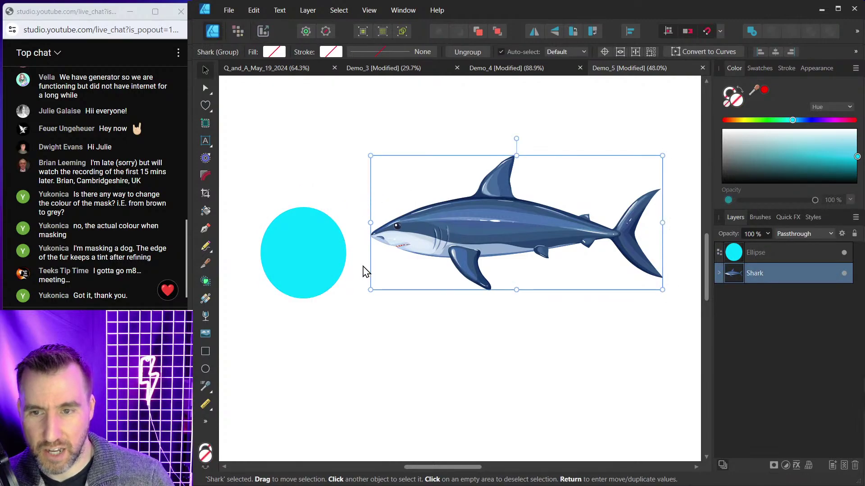
pyautogui.moveTo(304, 260); pyautogui.dragTo(310, 239)
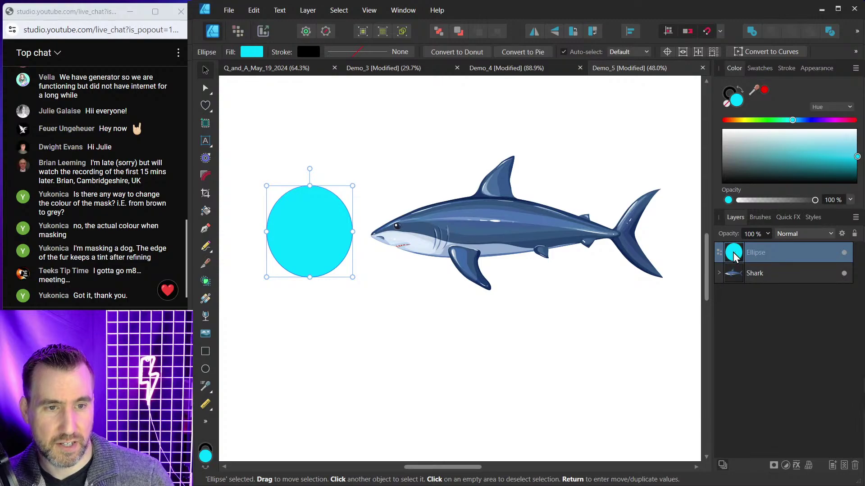
pyautogui.moveTo(286, 221); pyautogui.dragTo(389, 220)
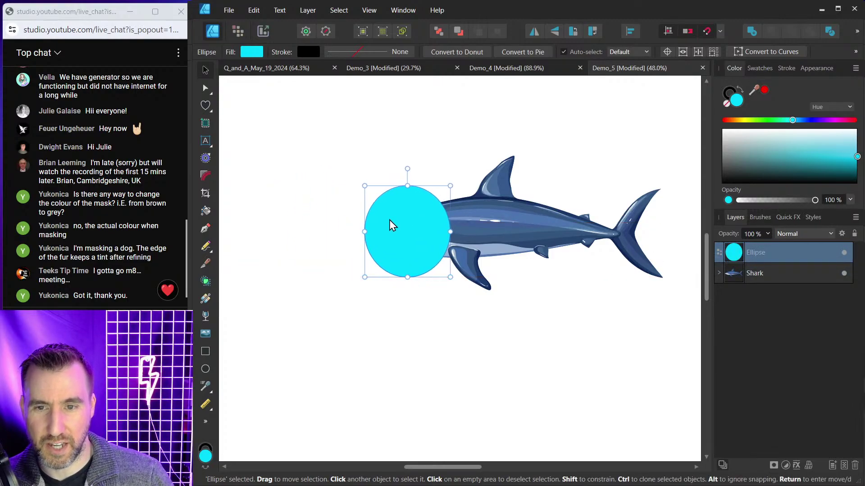
pyautogui.moveTo(731, 252); pyautogui.dragTo(734, 273)
pyautogui.click(517, 336)
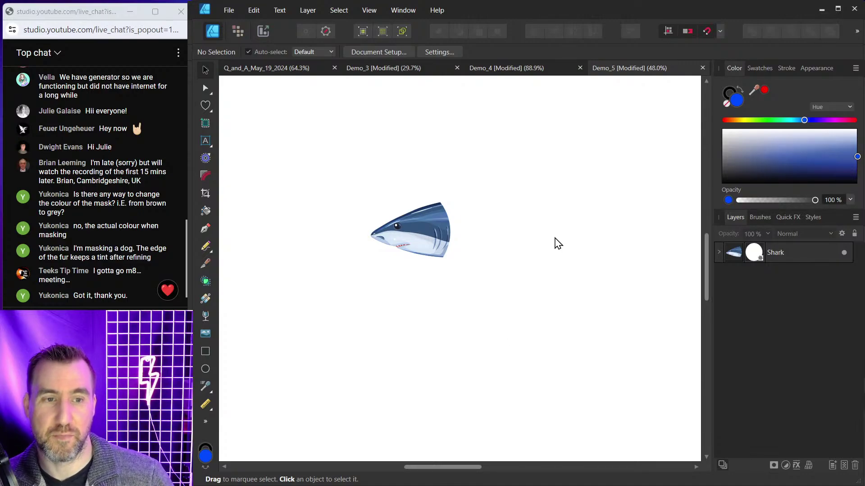
pyautogui.click(719, 253)
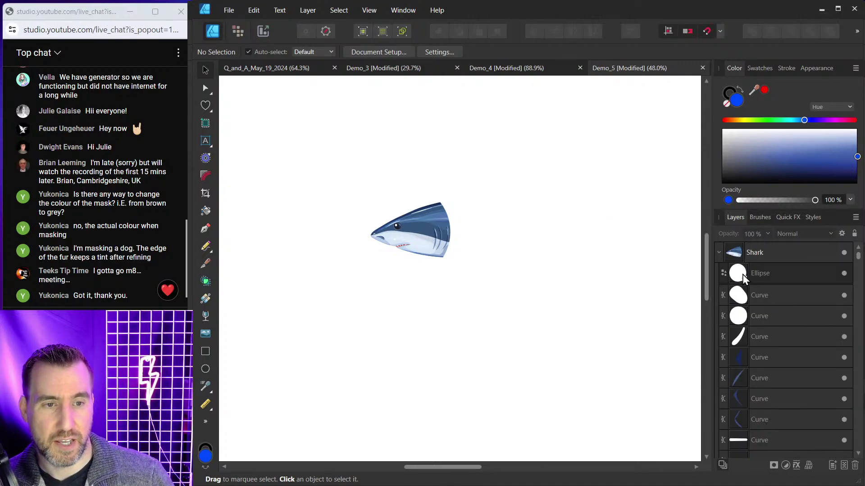
# Move the ellipse mask inside the Shark group to the dorsal fin and back over the head
pyautogui.click(742, 274)
pyautogui.moveTo(410, 247); pyautogui.dragTo(504, 171)
pyautogui.click(619, 245)
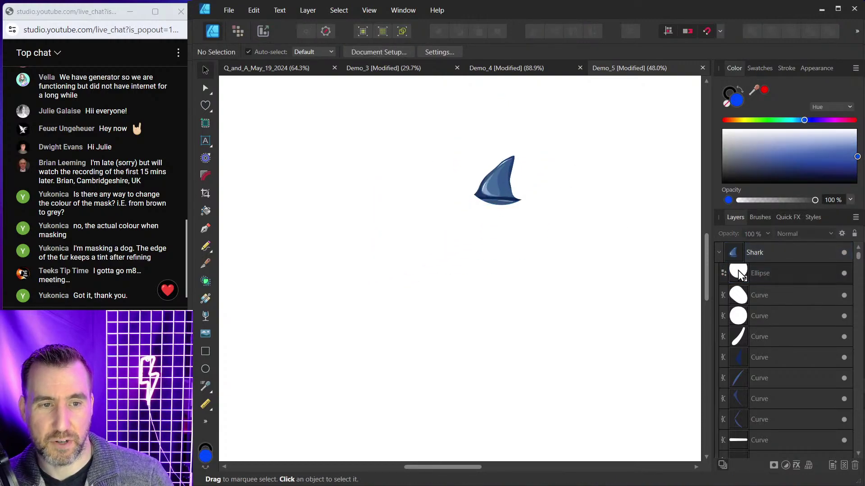
pyautogui.click(741, 275)
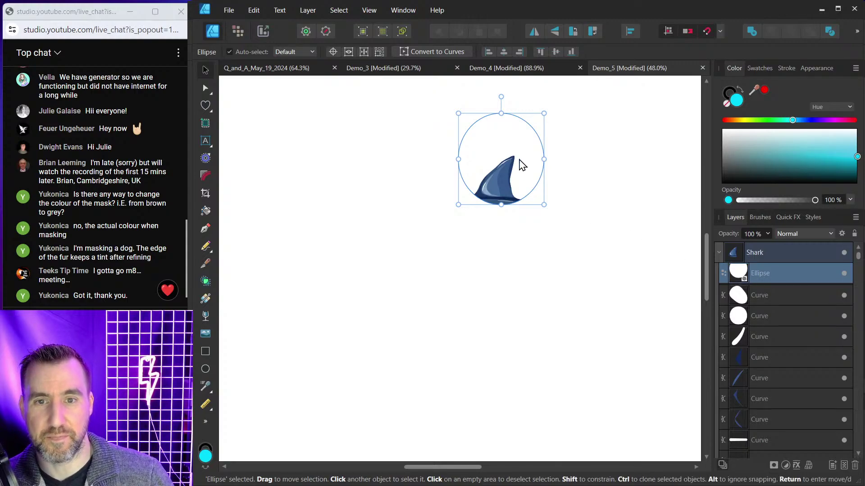
pyautogui.moveTo(518, 164); pyautogui.dragTo(418, 234)
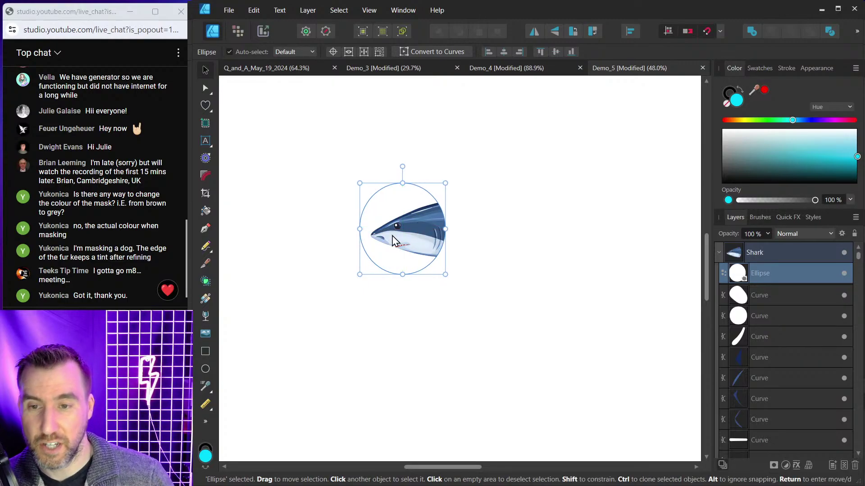
pyautogui.click(526, 343)
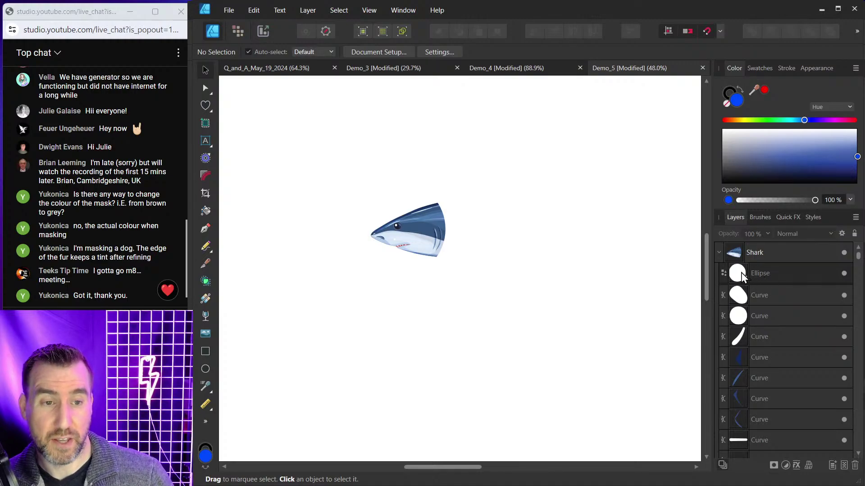
# Undo the ellipse mask's moves, back to its original placement over the shark's head
pyautogui.hotkey('ctrl', 'z')
pyautogui.hotkey('ctrl', 'z')
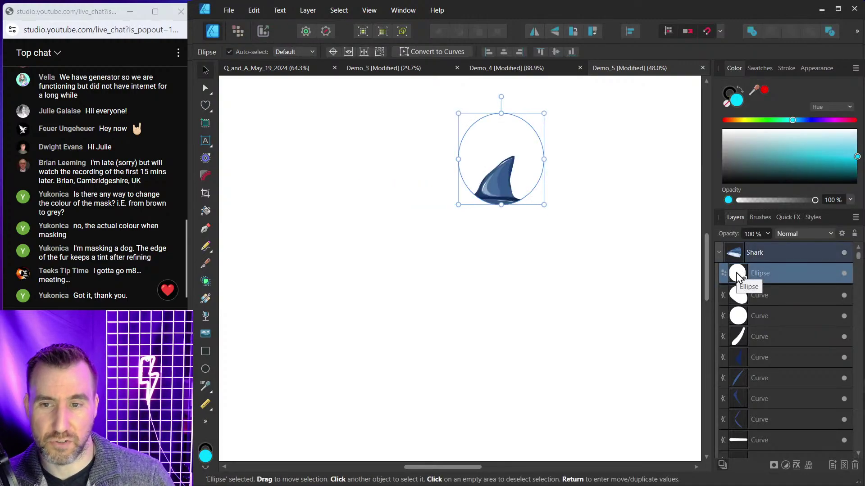
pyautogui.hotkey('ctrl', 'z')
pyautogui.hotkey('ctrl', 'shift', 'z')
pyautogui.hotkey('ctrl', 'shift', 'z')
pyautogui.hotkey('ctrl', 'shift', 'z')
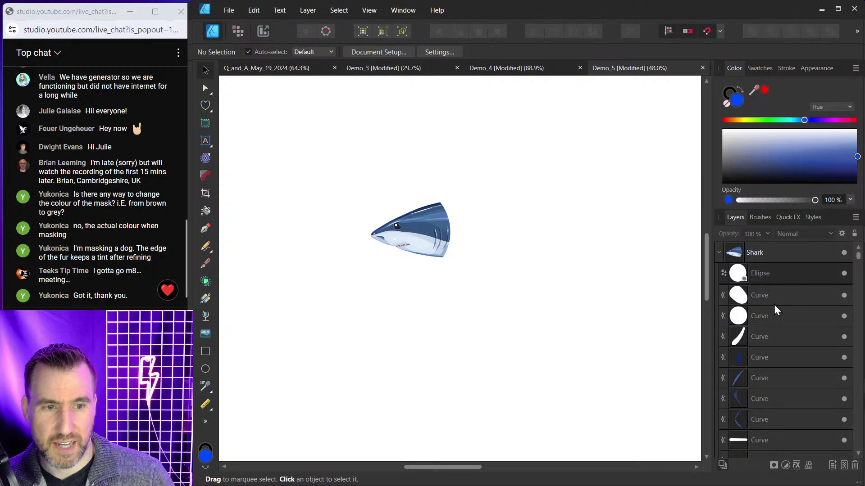
# Undo the ellipse masking of the Shark group and move the ellipse off the shark, in front of its snout
pyautogui.hotkey('ctrl', 'z')
pyautogui.hotkey('ctrl', 'z')
pyautogui.moveTo(415, 229); pyautogui.dragTo(316, 234)
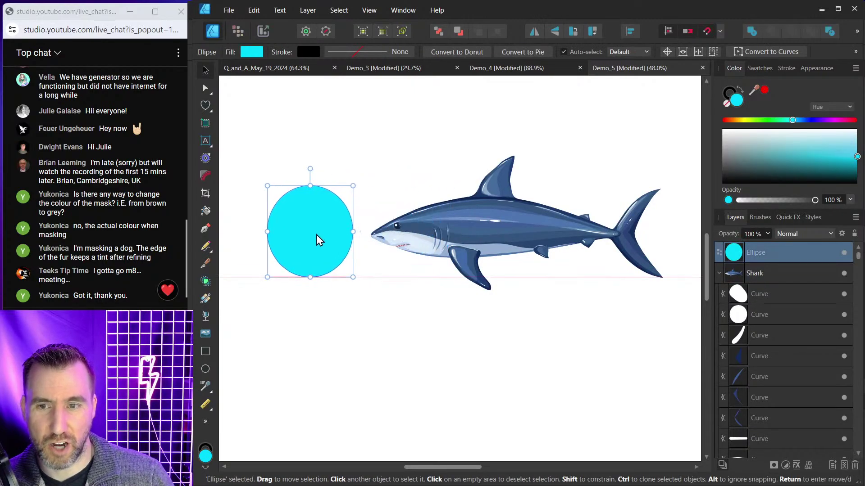
# Crop the Shark group with the Vector Crop tool to just its head, cutting behind the gills, and reselect the group
pyautogui.click(501, 223)
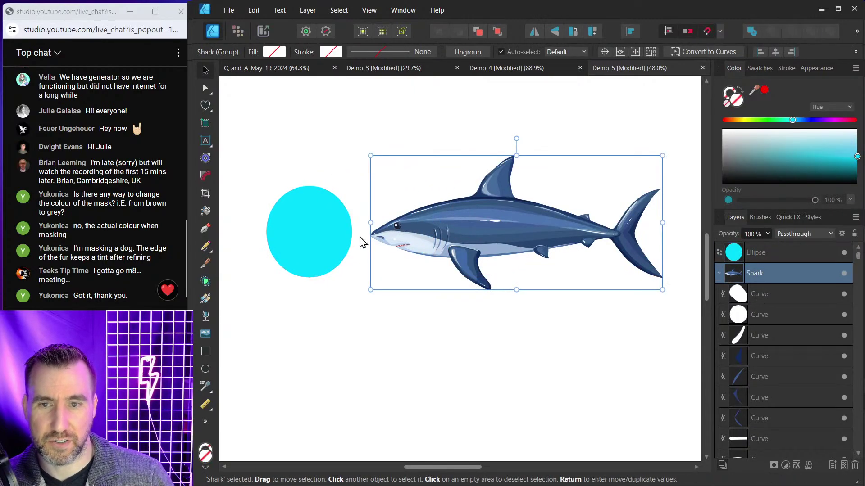
pyautogui.click(205, 194)
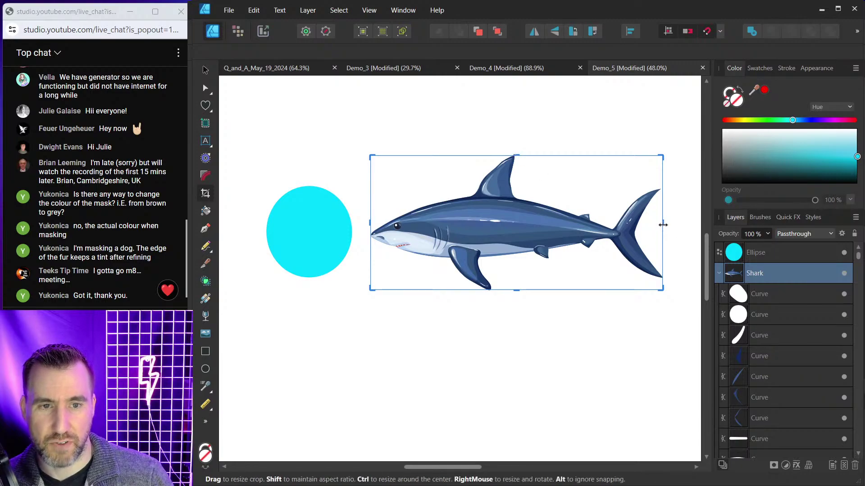
pyautogui.moveTo(662, 222); pyautogui.dragTo(448, 220)
pyautogui.click(492, 275)
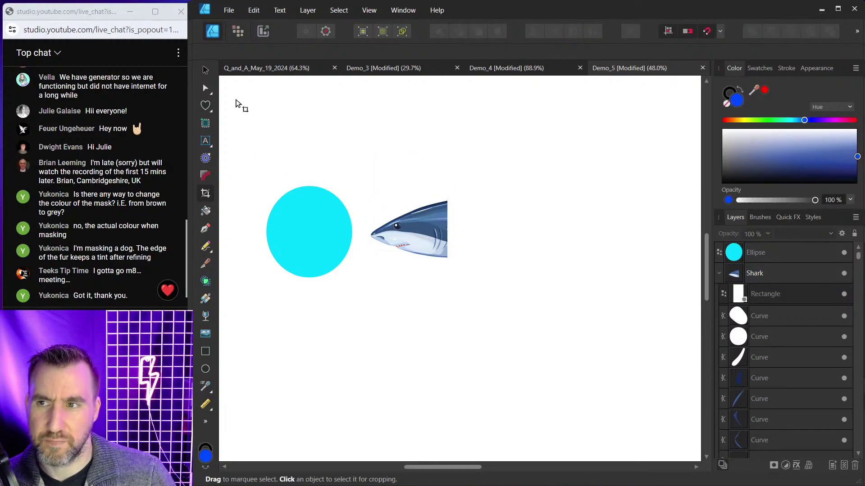
pyautogui.click(205, 69)
pyautogui.click(439, 245)
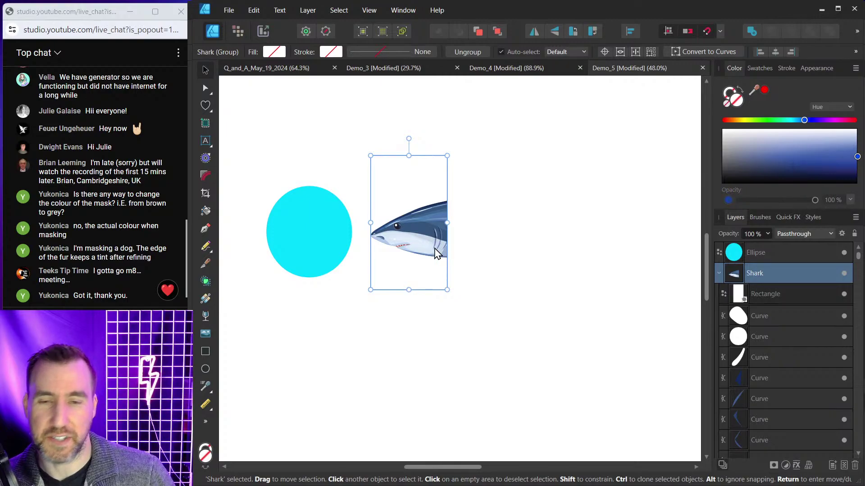
# Adjust the Shark group's crop to extend past the tail and cut off the front half
pyautogui.click(206, 193)
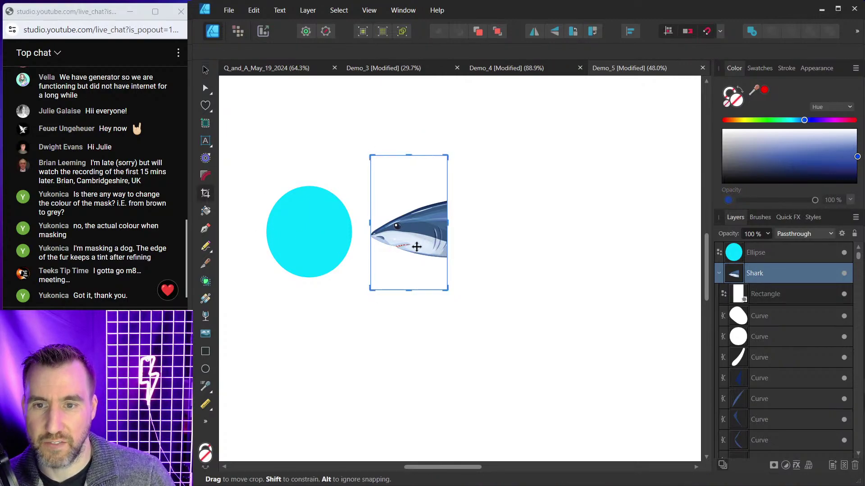
pyautogui.moveTo(448, 225); pyautogui.dragTo(668, 231)
pyautogui.moveTo(372, 226); pyautogui.dragTo(526, 226)
pyautogui.moveTo(666, 157)
pyautogui.mouseDown()
pyautogui.moveTo(580, 228)
pyautogui.moveTo(674, 184)
pyautogui.moveTo(678, 151)
pyautogui.moveTo(669, 157)
pyautogui.mouseUp()
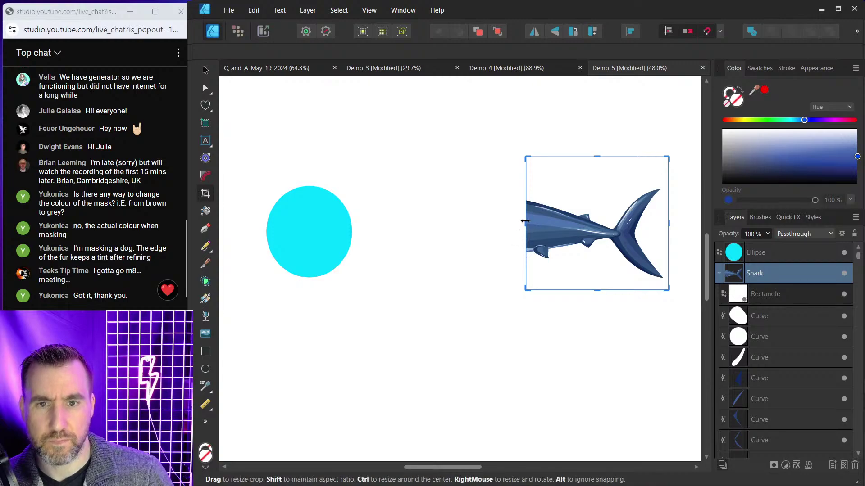
# Expand the crop past the snout and above the dorsal fin to reveal the whole shark, and deselect it
pyautogui.moveTo(525, 224); pyautogui.dragTo(367, 223)
pyautogui.moveTo(515, 157); pyautogui.dragTo(518, 140)
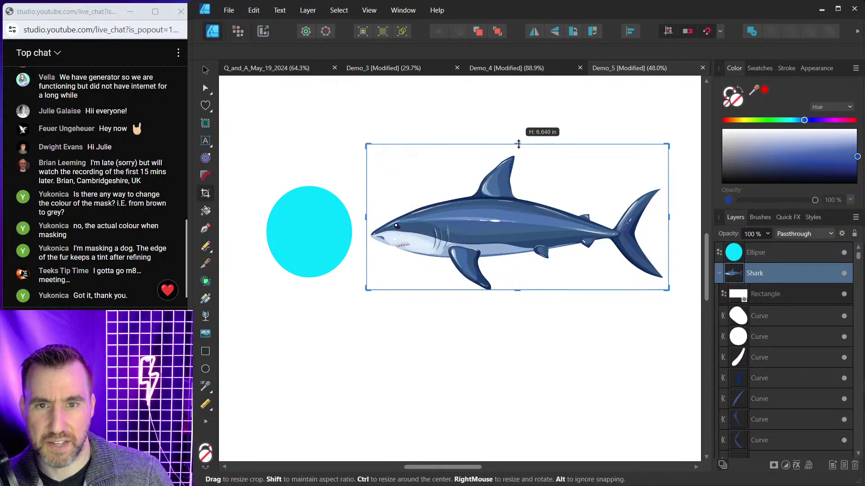
pyautogui.click(558, 127)
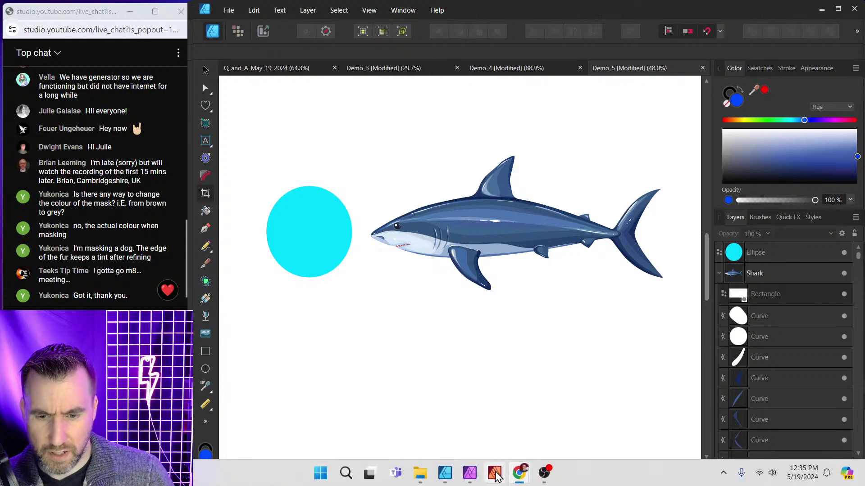
# Switch to Affinity Publisher and create a new Letter document, 8.5 x 11 in, 300 DPI
pyautogui.click(495, 473)
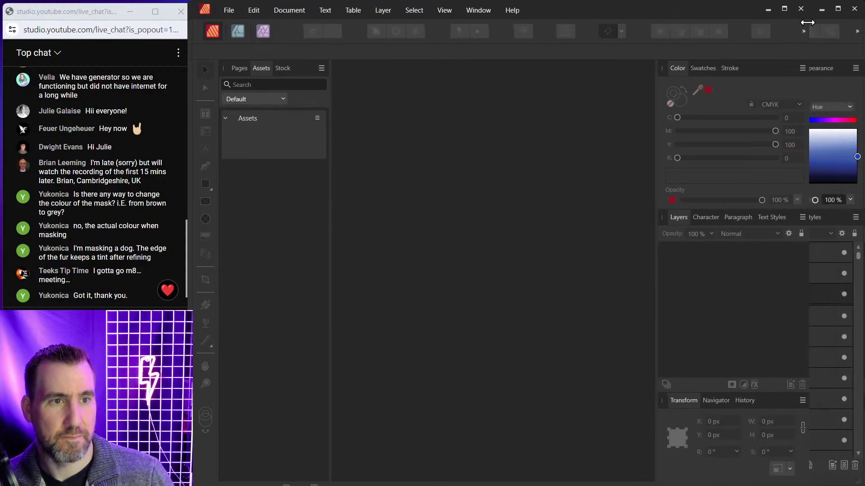
pyautogui.click(221, 12)
pyautogui.click(236, 37)
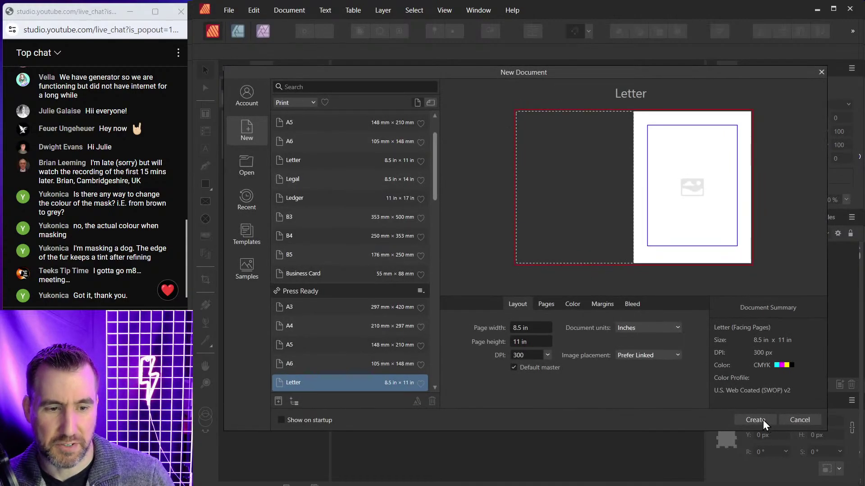
pyautogui.click(761, 420)
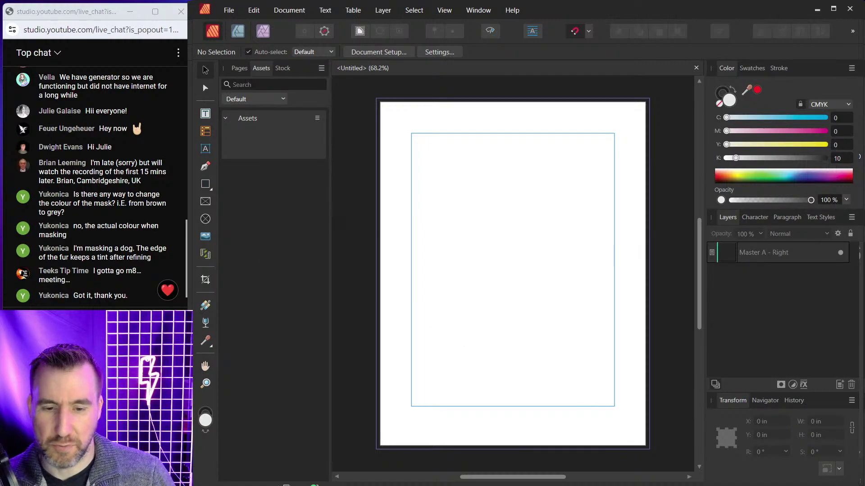
# Copy the Shark group from Affinity Designer and paste it into the new Affinity Publisher document
pyautogui.click(445, 473)
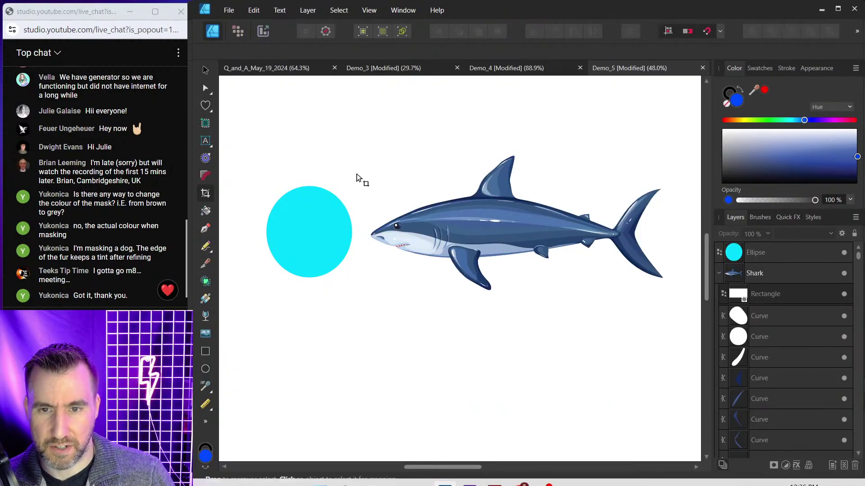
pyautogui.click(494, 211)
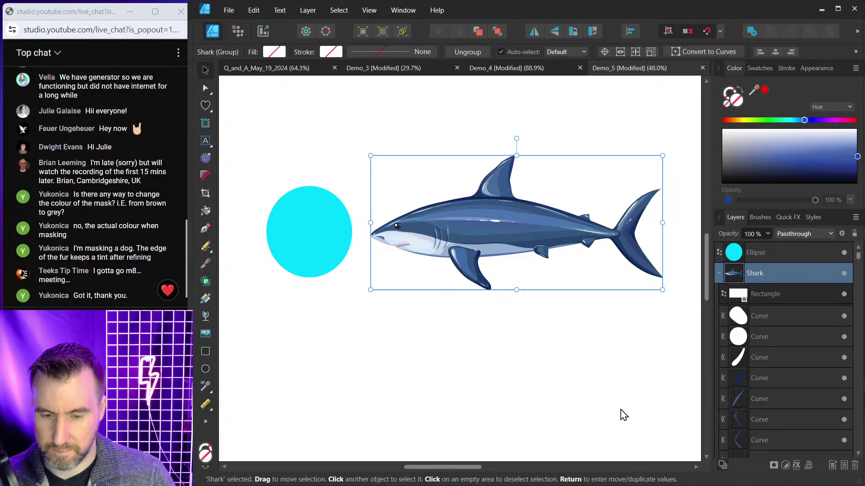
pyautogui.click(494, 480)
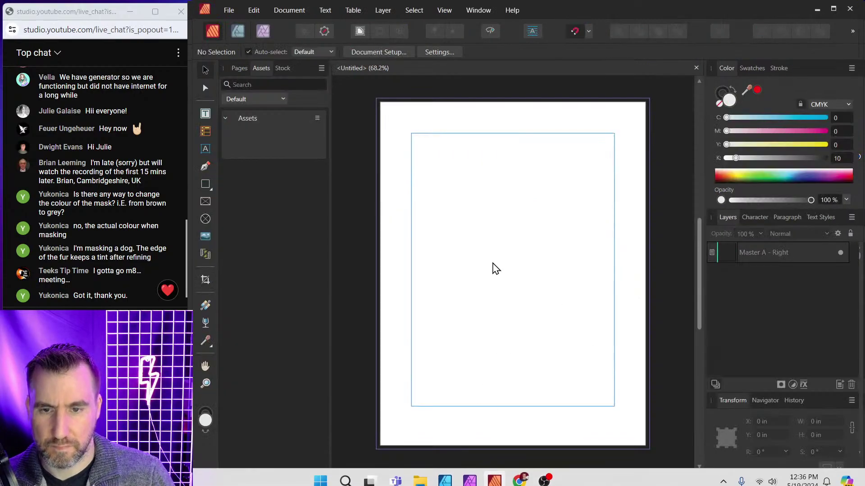
pyautogui.hotkey('ctrl', 'v')
# Scale the pasted shark down to about 5.7 in wide and position it within the page margins
pyautogui.scroll(-3, 575, 218)
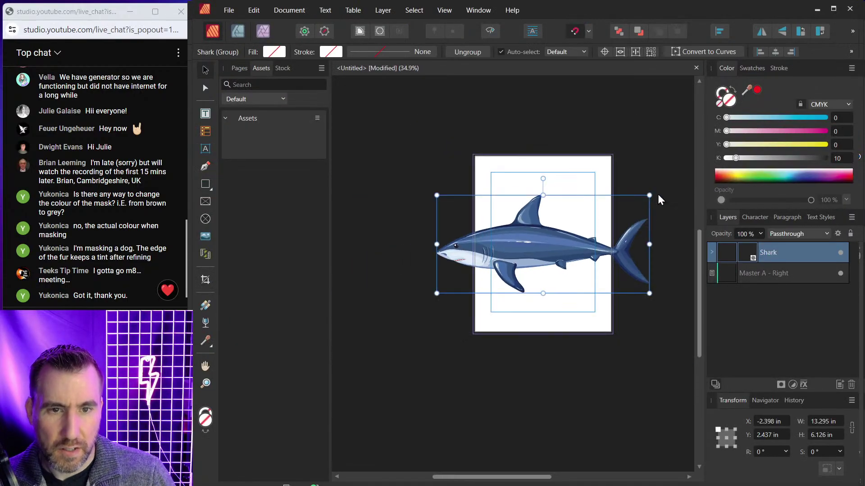
pyautogui.moveTo(649, 195); pyautogui.dragTo(523, 237)
pyautogui.moveTo(502, 271); pyautogui.dragTo(563, 232)
pyautogui.scroll(3, 563, 232)
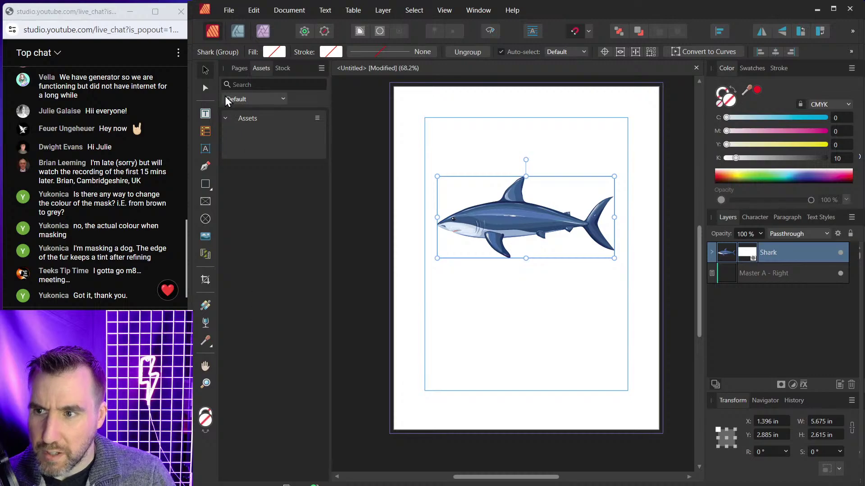
# Fine-tune the upper edge of the shark's crop with the Vector Crop tool, and return to the Move tool
pyautogui.click(207, 187)
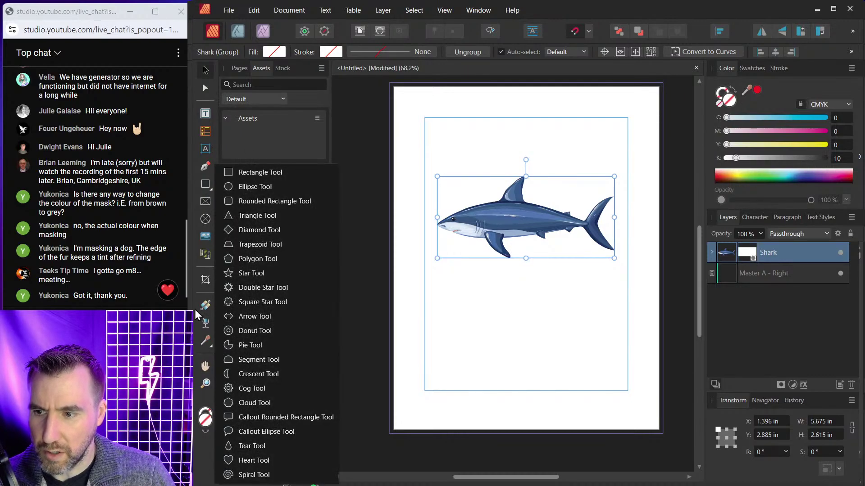
pyautogui.click(206, 280)
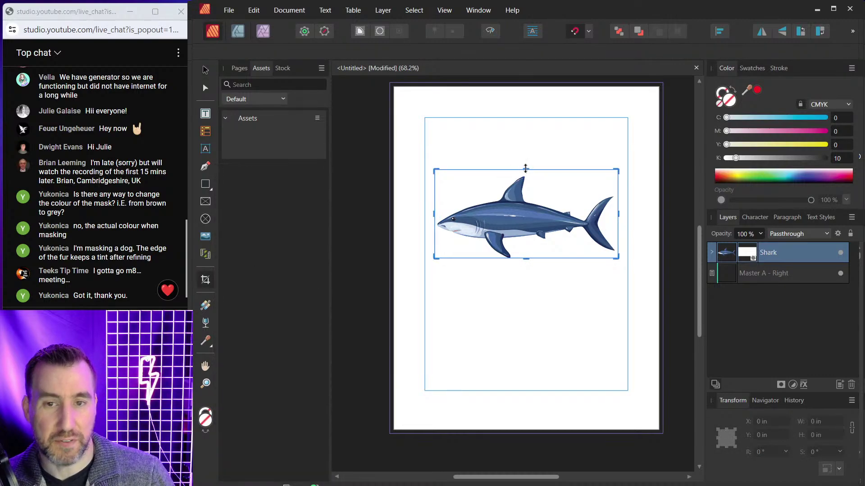
pyautogui.moveTo(525, 168)
pyautogui.mouseDown()
pyautogui.moveTo(526, 212)
pyautogui.moveTo(527, 174)
pyautogui.mouseUp()
pyautogui.moveTo(615, 211)
pyautogui.mouseDown()
pyautogui.moveTo(606, 214)
pyautogui.moveTo(641, 216)
pyautogui.moveTo(617, 215)
pyautogui.mouseUp()
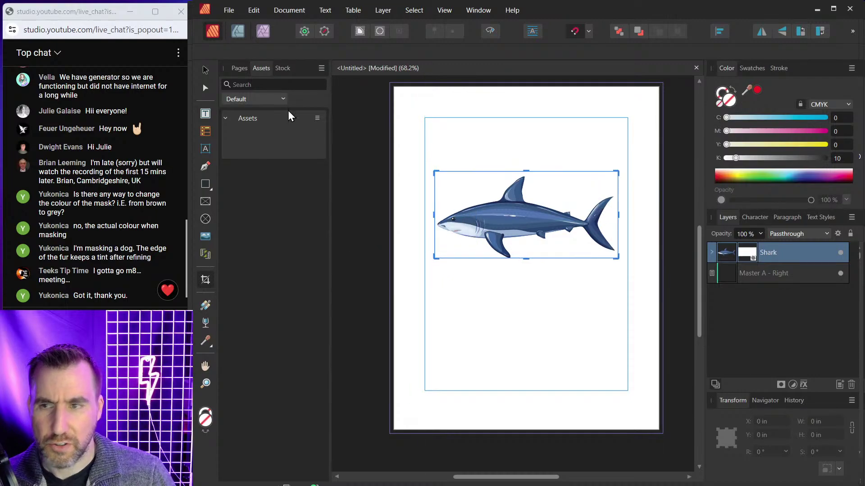
pyautogui.press('v')
# Draw a circle about 3.3 in across over the front half of the shark
pyautogui.click(206, 184)
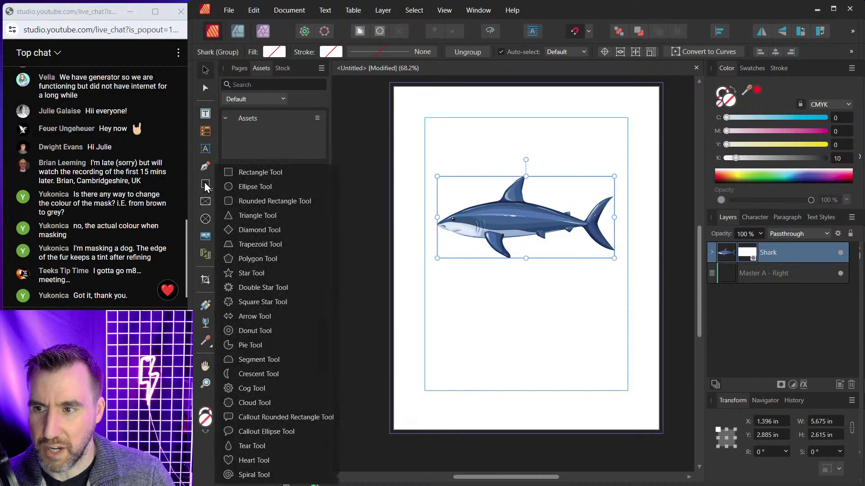
pyautogui.click(241, 188)
pyautogui.moveTo(401, 151); pyautogui.dragTo(506, 258)
pyautogui.moveTo(485, 206); pyautogui.dragTo(500, 217)
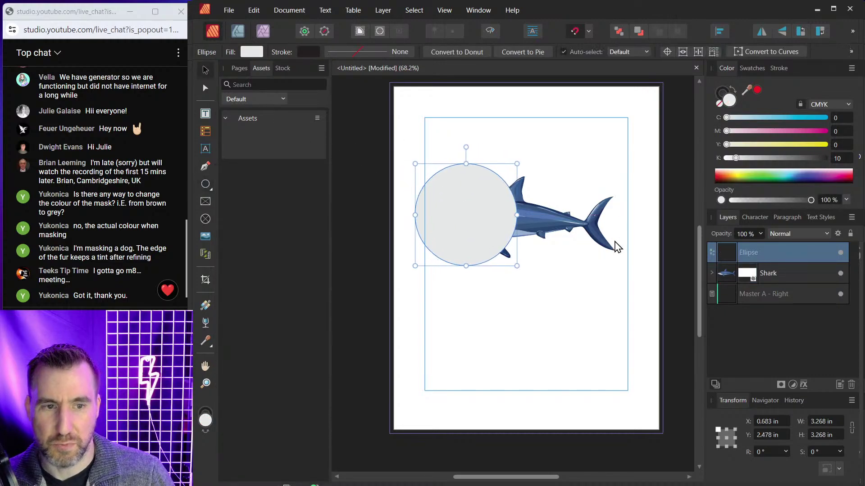
# Mask the Shark group with the circle and shift the mask slightly back and down over the head and fins
pyautogui.moveTo(723, 253); pyautogui.dragTo(725, 271)
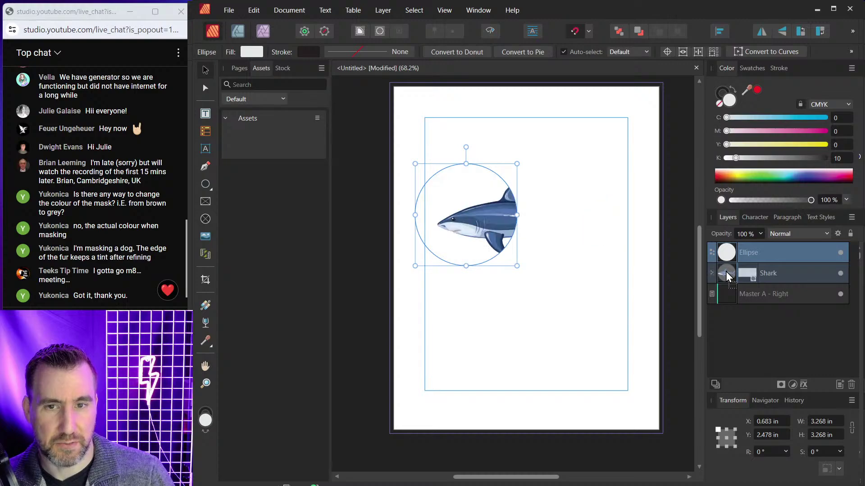
pyautogui.moveTo(482, 207)
pyautogui.mouseDown()
pyautogui.moveTo(521, 200)
pyautogui.moveTo(484, 194)
pyautogui.mouseUp()
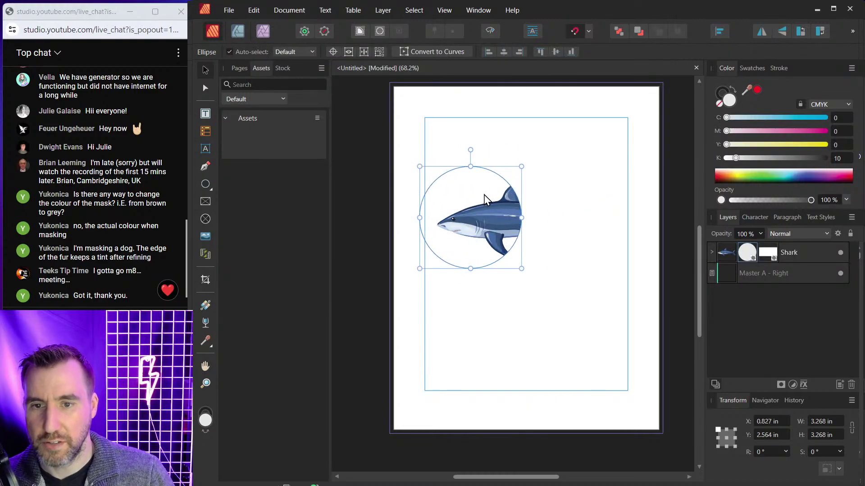
pyautogui.scroll(3, 537, 236)
pyautogui.scroll(1, 537, 236)
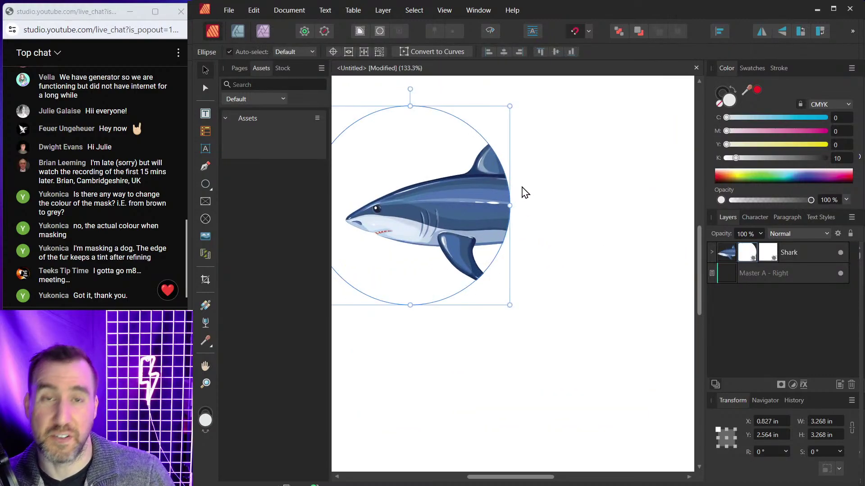
pyautogui.moveTo(470, 184); pyautogui.dragTo(499, 186)
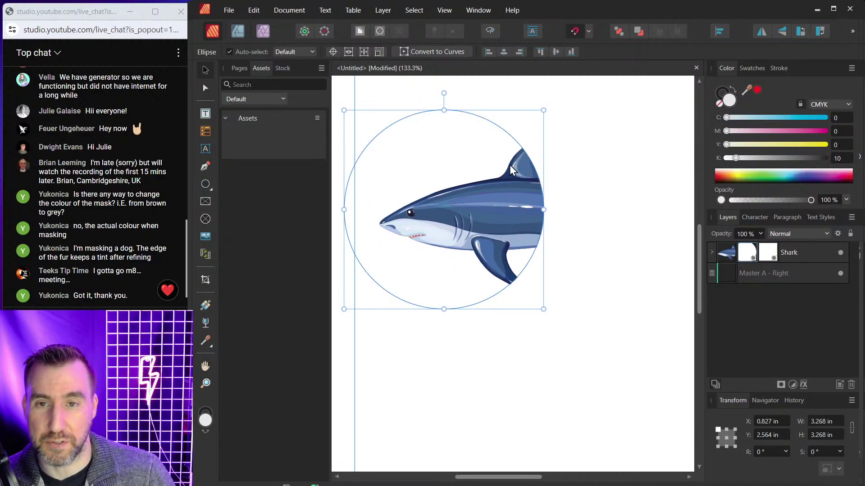
pyautogui.moveTo(522, 164)
pyautogui.mouseDown()
pyautogui.moveTo(506, 162)
pyautogui.moveTo(528, 169)
pyautogui.mouseUp()
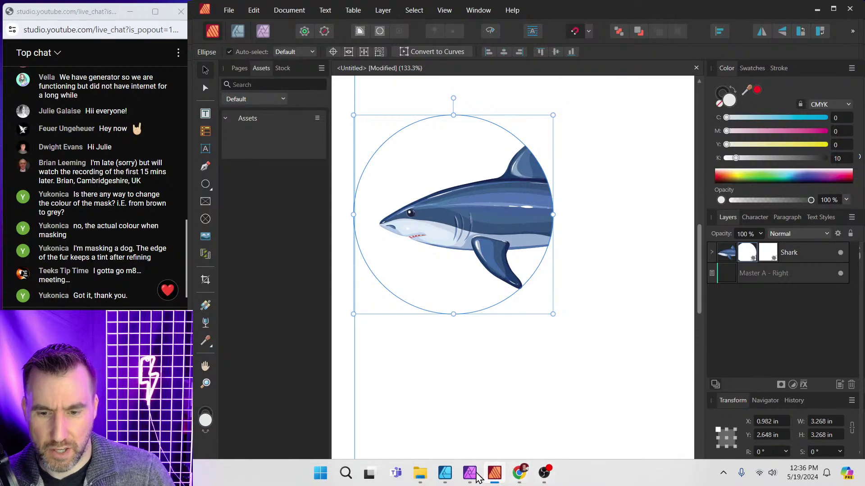
# View the masked bird in Affinity Photo, and switch back to the Q_and_A_May_19_2024 document in Affinity Designer
pyautogui.moveTo(455, 480)
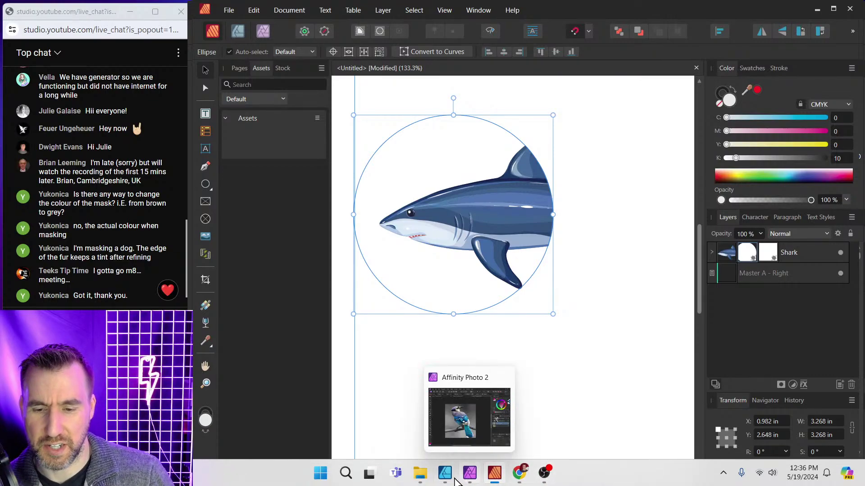
pyautogui.click(468, 477)
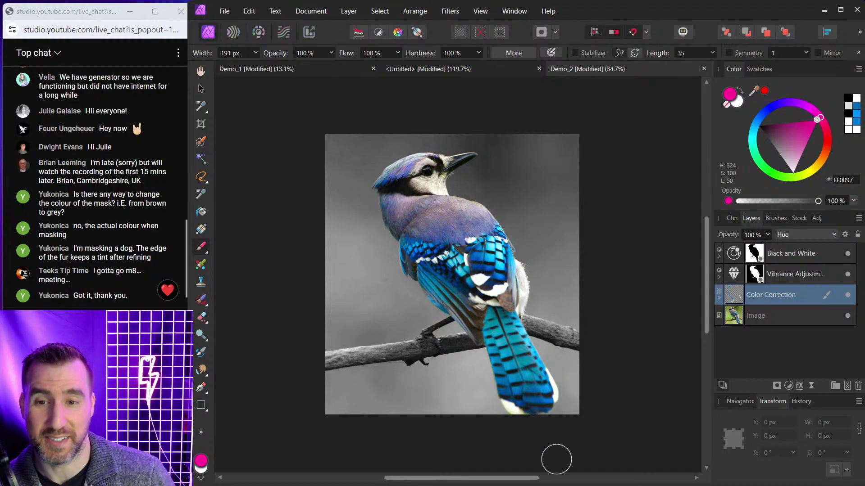
pyautogui.moveTo(533, 478)
pyautogui.click(445, 473)
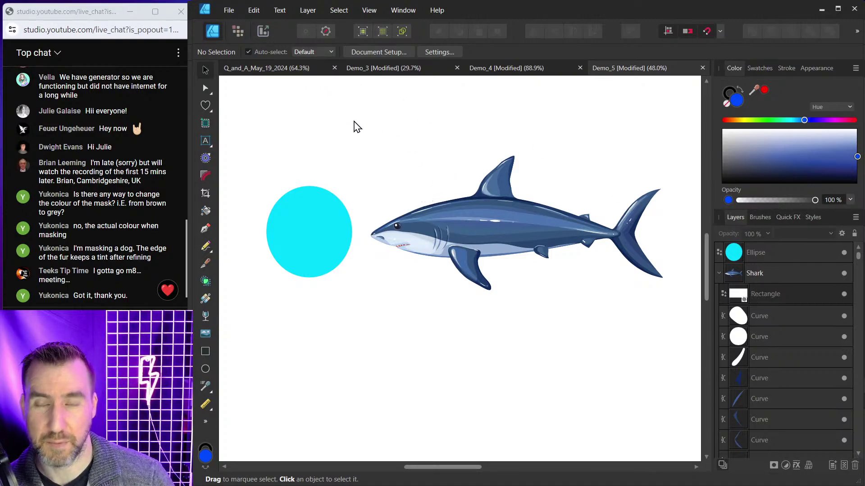
pyautogui.click(278, 71)
pyautogui.moveTo(657, 121); pyautogui.dragTo(647, 113)
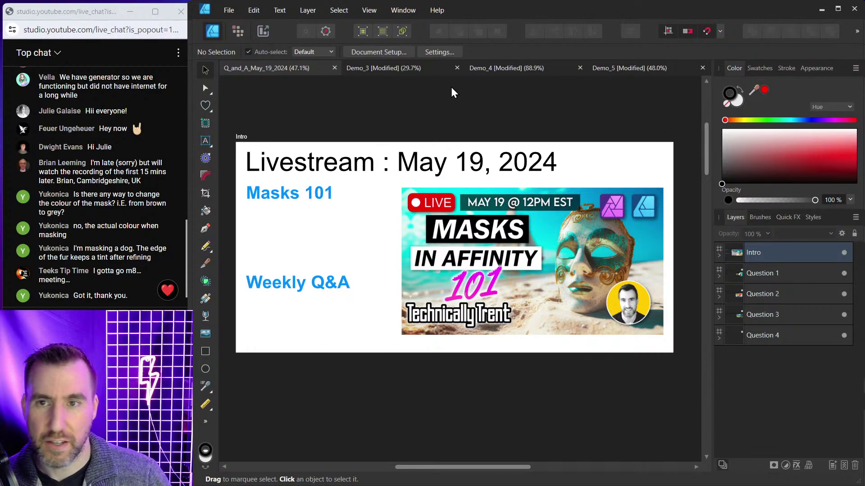
# Close the Demo_3, Demo_4 and Demo_5 documents without saving their changes
pyautogui.click(450, 72)
pyautogui.click(457, 68)
pyautogui.click(521, 256)
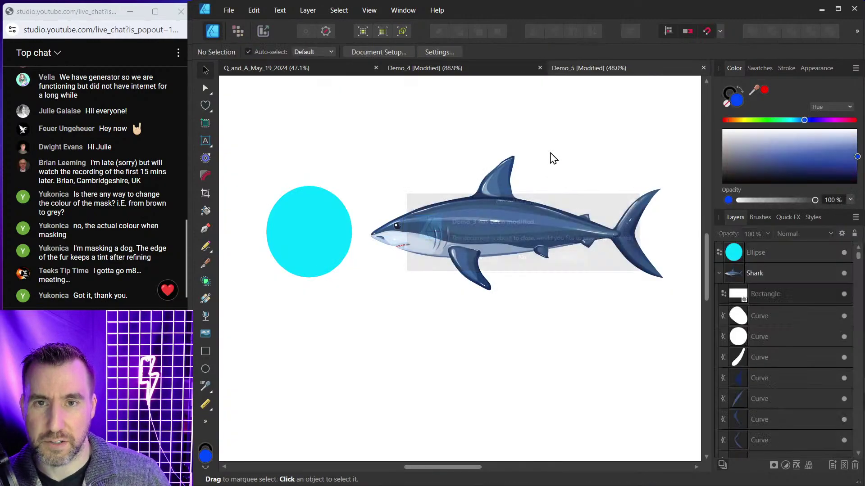
pyautogui.click(492, 68)
pyautogui.click(539, 68)
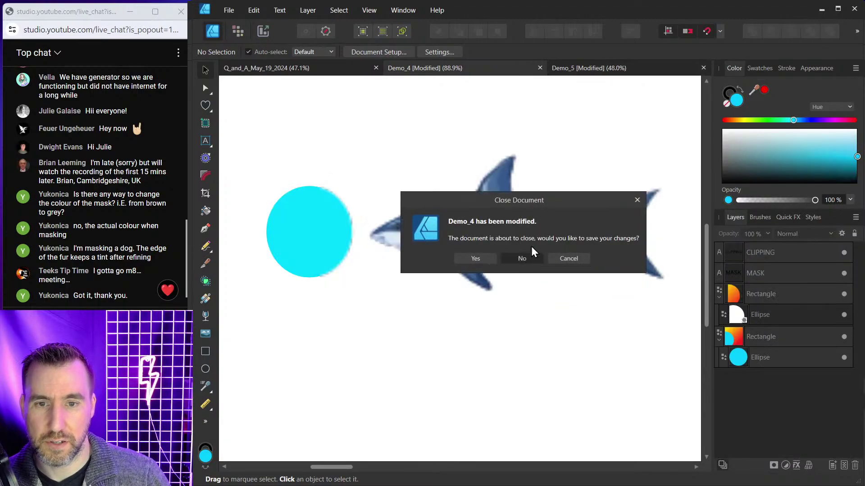
pyautogui.click(527, 259)
pyautogui.click(703, 67)
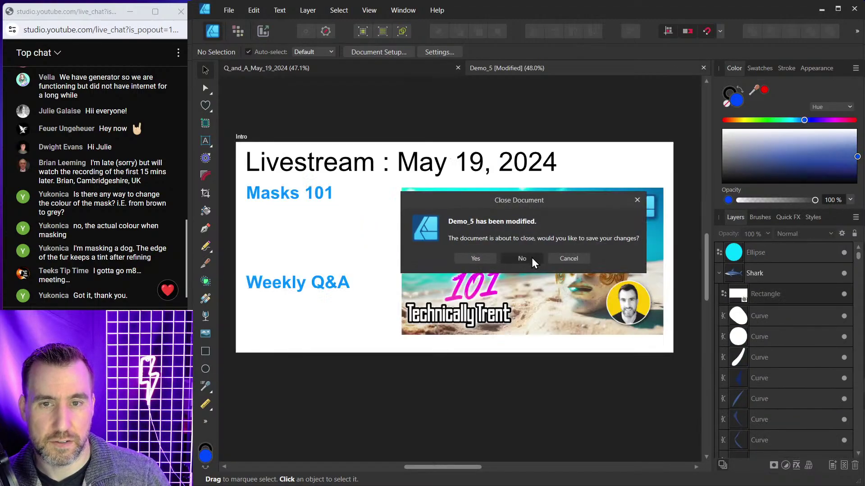
pyautogui.click(523, 258)
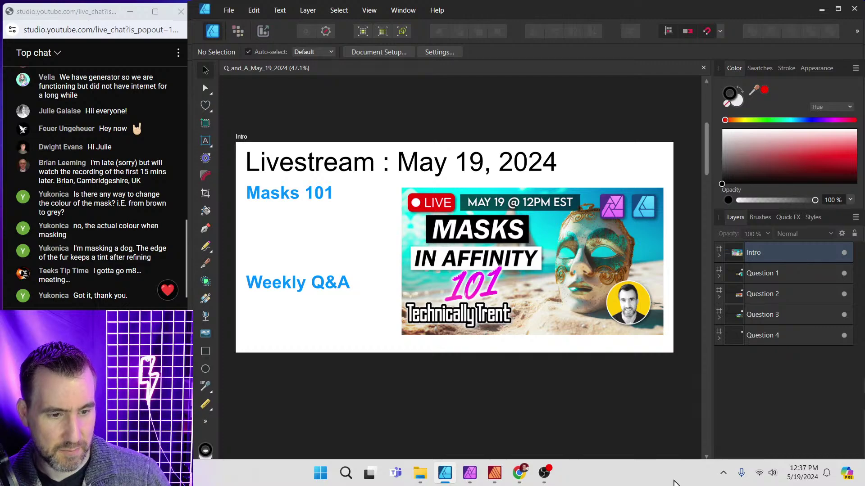
# Switch to Affinity Photo and create a new document from the FHD 1080p preset at 1920 × 1080 px
pyautogui.scroll(-5, 521, 103)
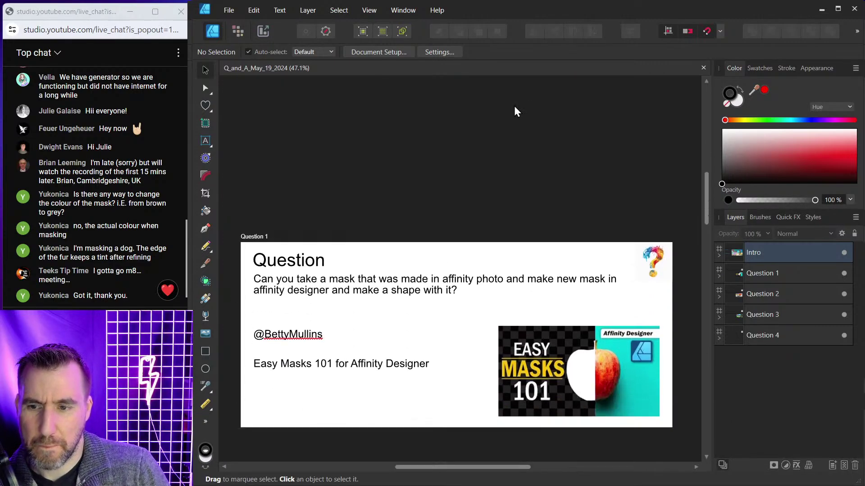
pyautogui.scroll(-3, 514, 106)
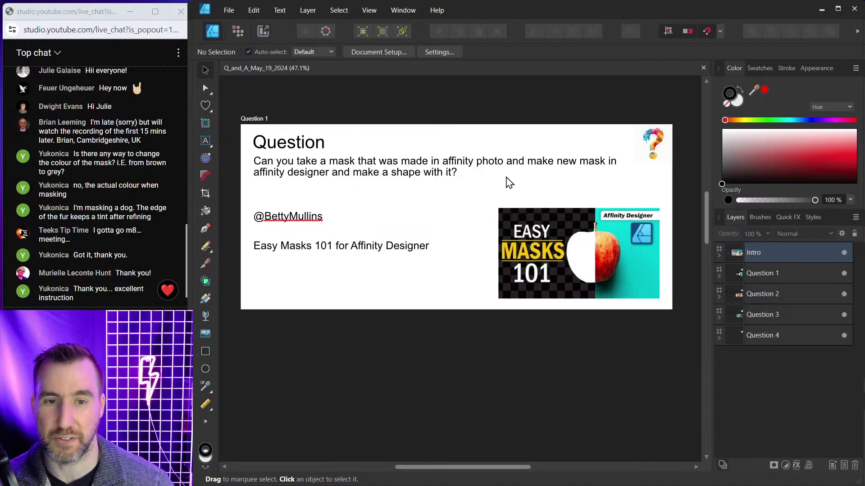
pyautogui.moveTo(518, 478)
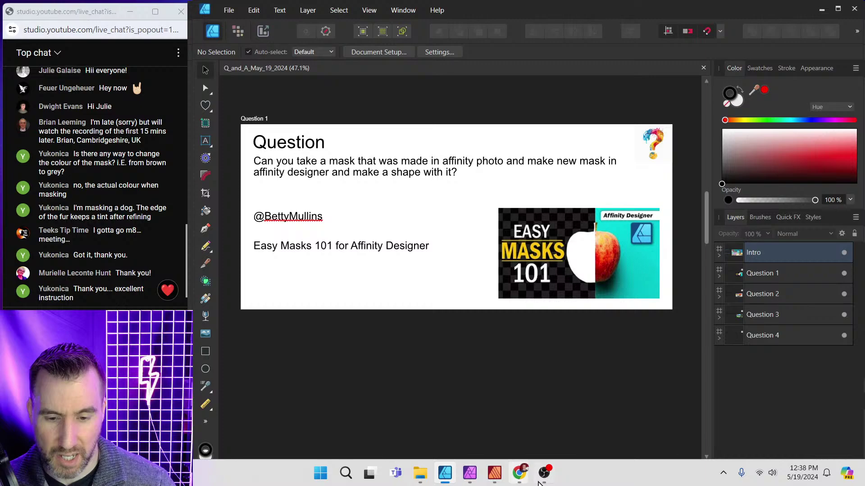
pyautogui.click(470, 473)
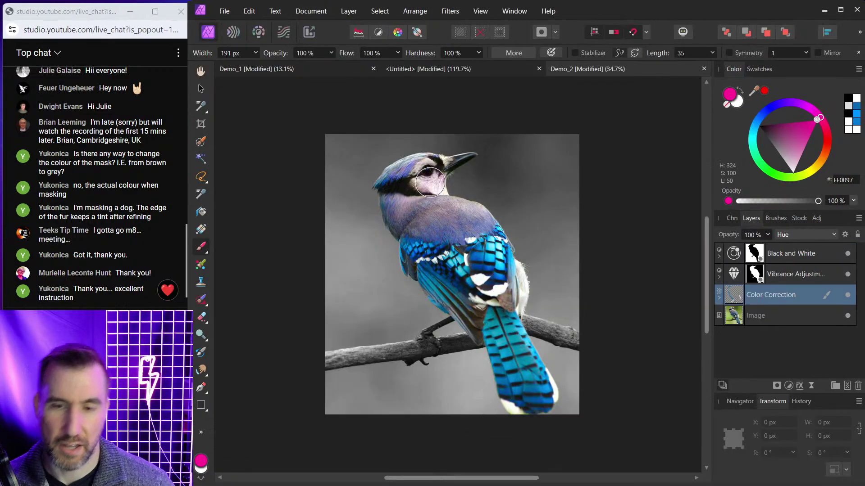
pyautogui.click(225, 11)
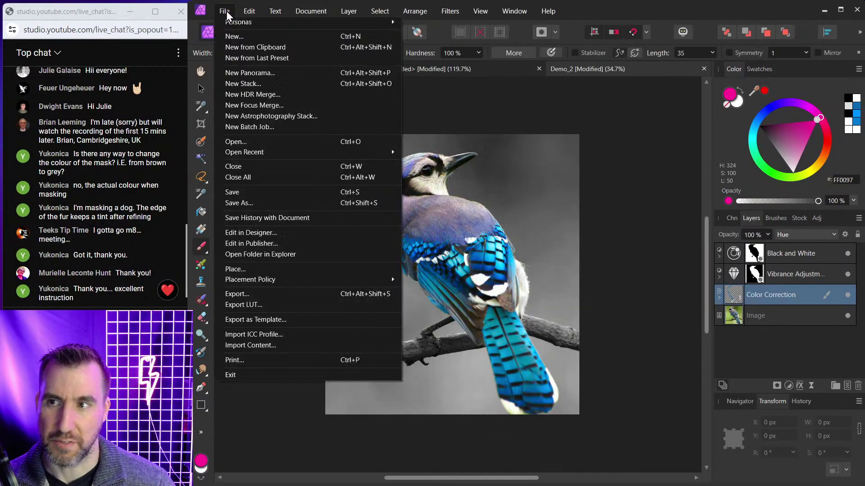
pyautogui.click(234, 34)
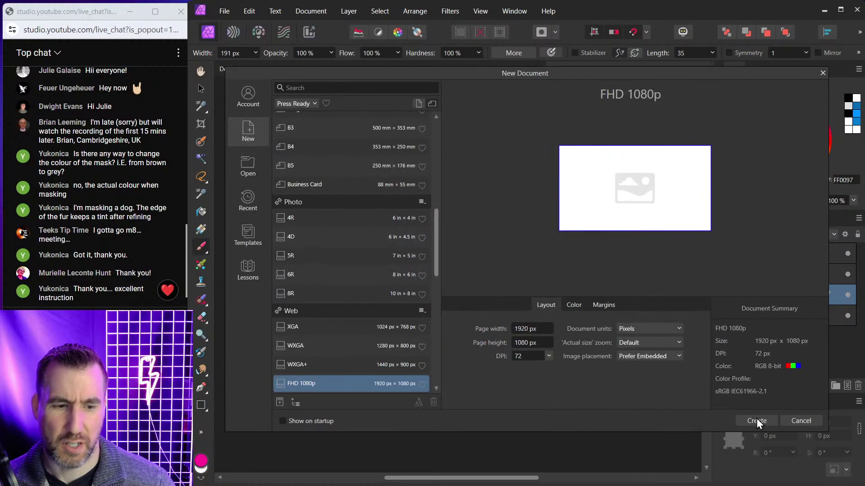
pyautogui.click(756, 420)
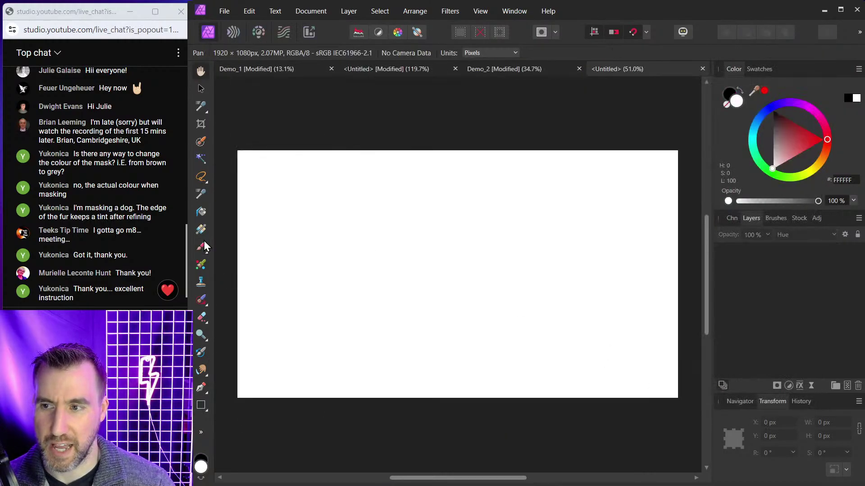
# Add a pixel layer to the blank document and flood fill it with bright blue #00B0FF
pyautogui.click(201, 246)
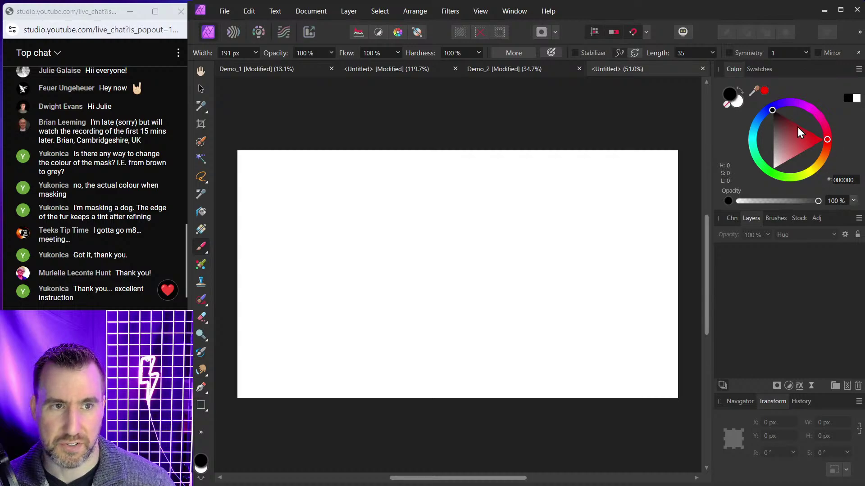
pyautogui.click(773, 112)
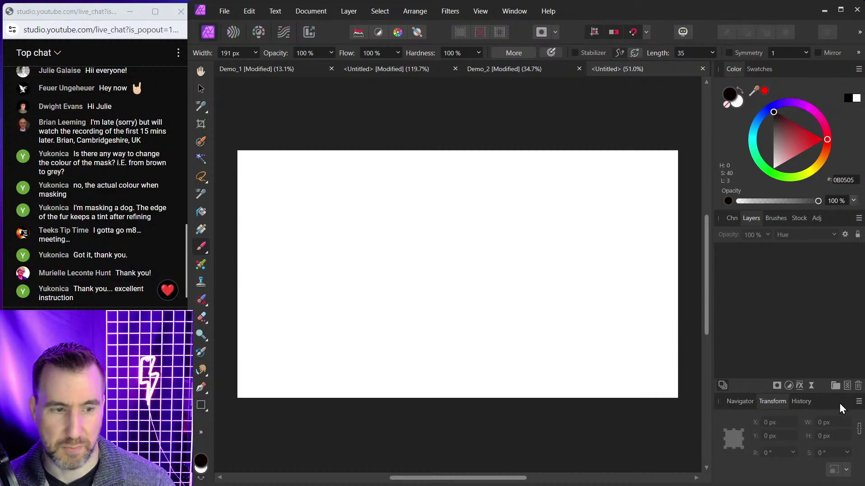
pyautogui.click(845, 385)
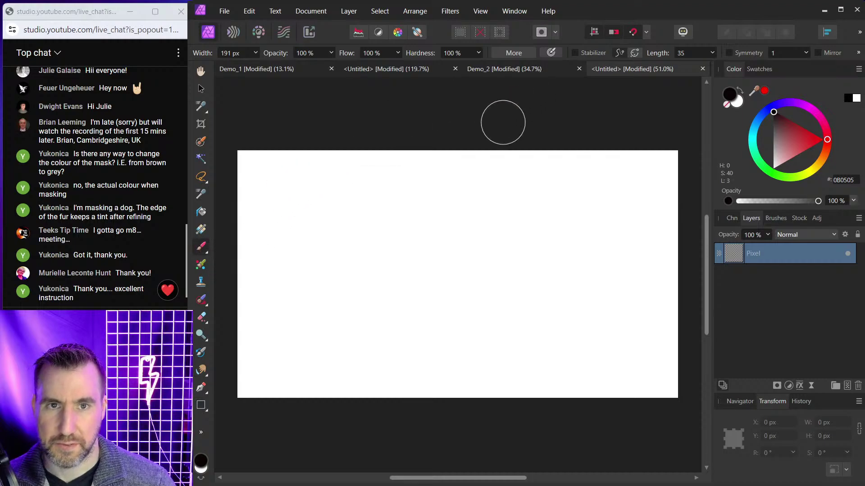
pyautogui.click(203, 215)
pyautogui.press('x')
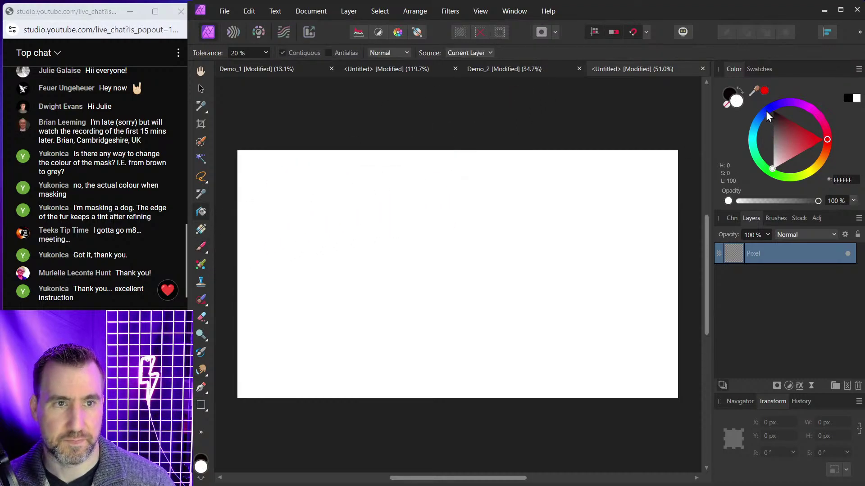
pyautogui.moveTo(766, 111); pyautogui.dragTo(759, 122)
pyautogui.click(468, 295)
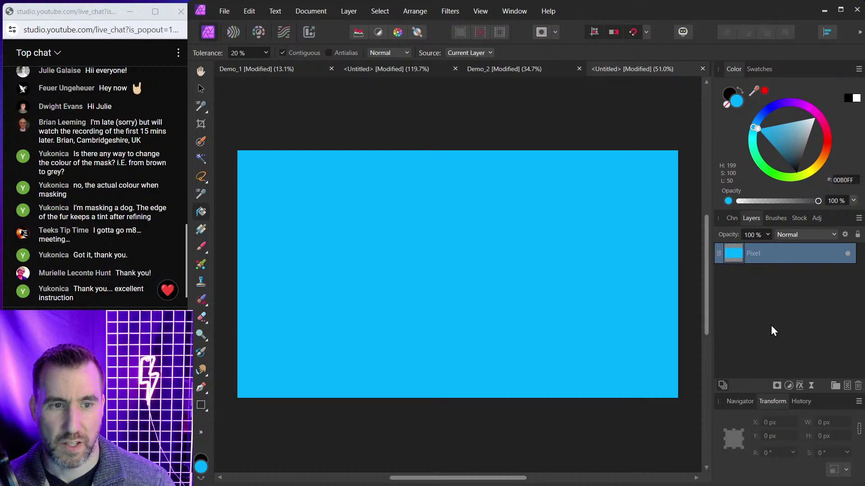
# Add a mask to the blue pixel layer and set up a black paint brush 72 px wide for it
pyautogui.click(777, 386)
pyautogui.click(718, 254)
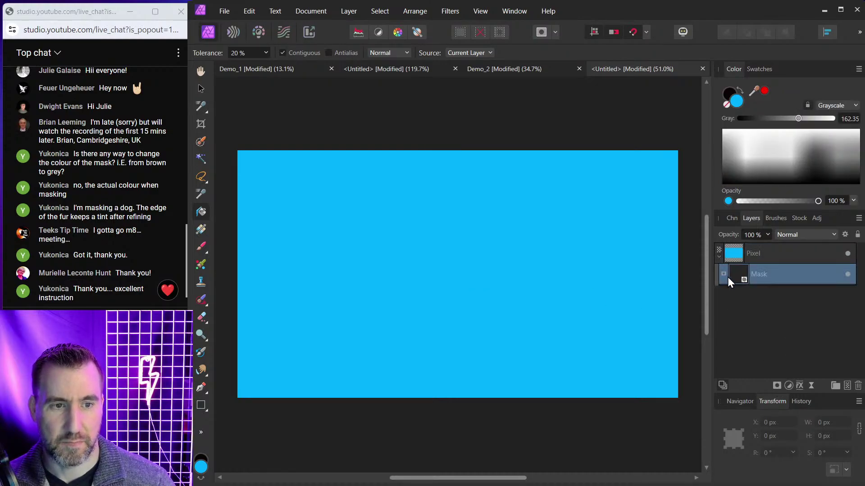
pyautogui.click(200, 247)
pyautogui.press('d')
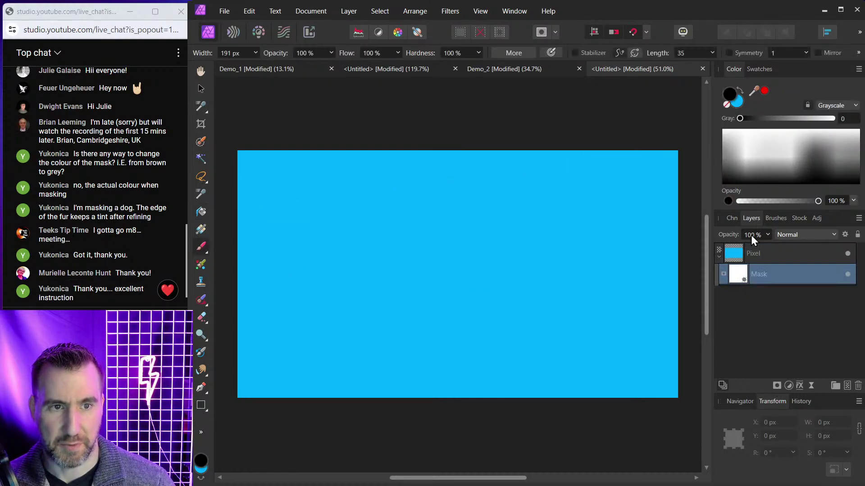
pyautogui.press('[')
pyautogui.press('[')
pyautogui.press('[')
pyautogui.press('[')
pyautogui.press('[')
pyautogui.press('[')
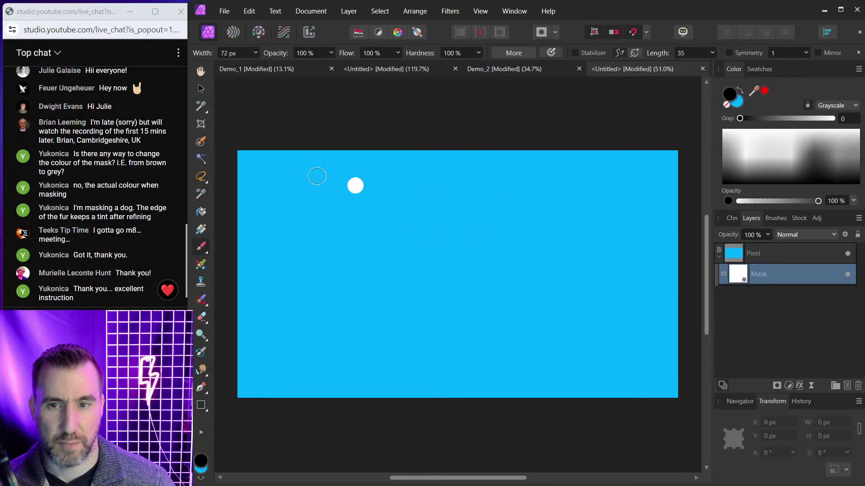
# Paint a large squiggle across the upper half of the mask and the handwritten word "mask" below it in black
pyautogui.moveTo(338, 175)
pyautogui.mouseDown()
pyautogui.moveTo(332, 196)
pyautogui.moveTo(407, 178)
pyautogui.moveTo(383, 229)
pyautogui.moveTo(526, 231)
pyautogui.moveTo(593, 262)
pyautogui.mouseUp()
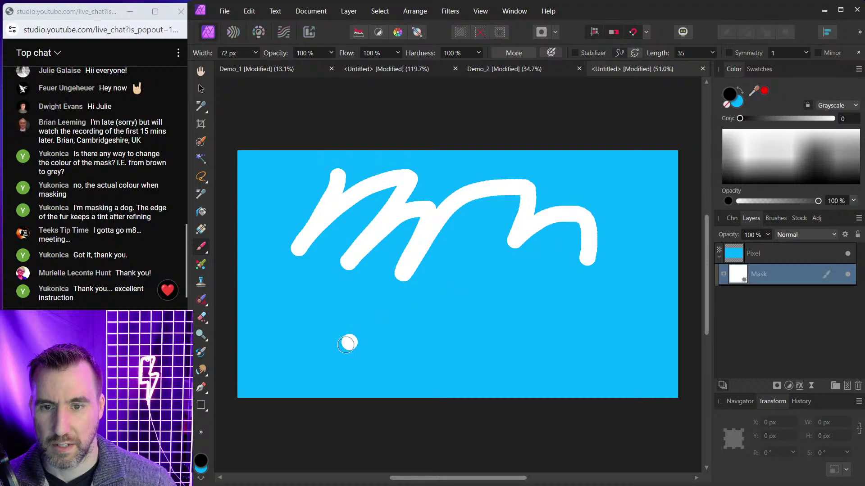
pyautogui.moveTo(293, 334)
pyautogui.mouseDown()
pyautogui.moveTo(331, 319)
pyautogui.moveTo(350, 349)
pyautogui.mouseUp()
pyautogui.moveTo(390, 310)
pyautogui.mouseDown()
pyautogui.moveTo(372, 346)
pyautogui.moveTo(386, 326)
pyautogui.moveTo(403, 336)
pyautogui.mouseUp()
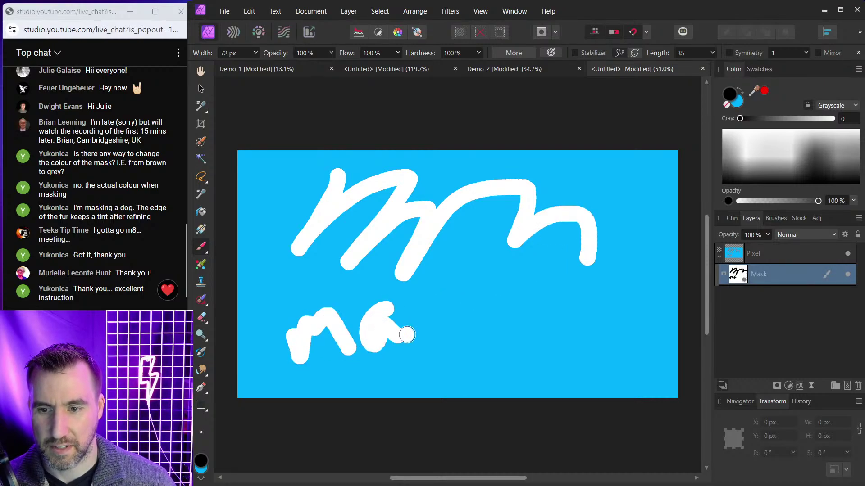
pyautogui.moveTo(445, 309); pyautogui.dragTo(408, 349)
pyautogui.moveTo(477, 280); pyautogui.dragTo(481, 368)
pyautogui.moveTo(495, 323); pyautogui.dragTo(620, 378)
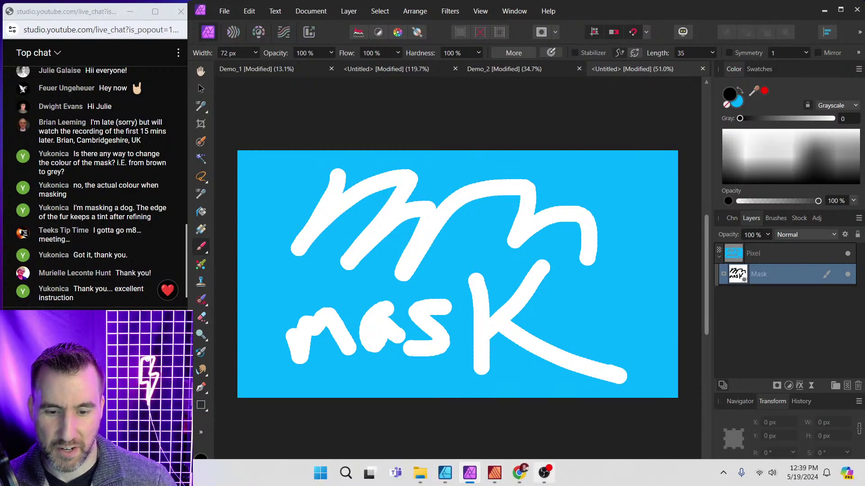
# Switch to Affinity Designer and create a new blank document with the preselected preset
pyautogui.click(445, 473)
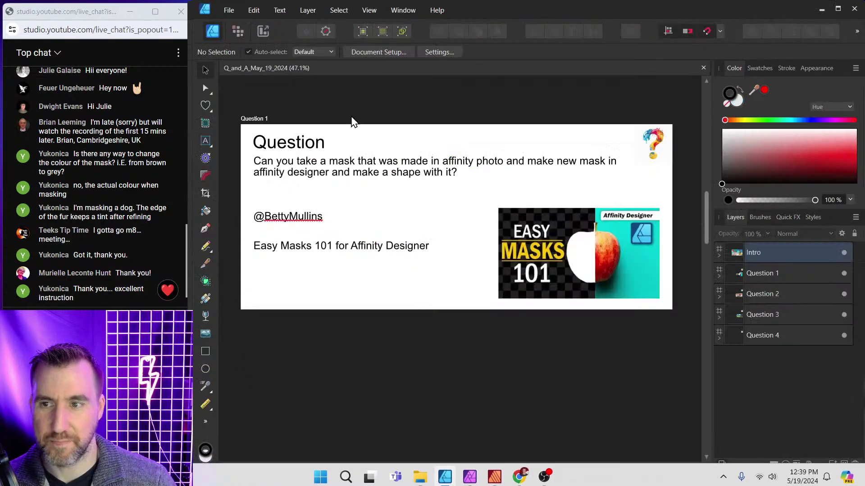
pyautogui.click(225, 11)
pyautogui.click(235, 35)
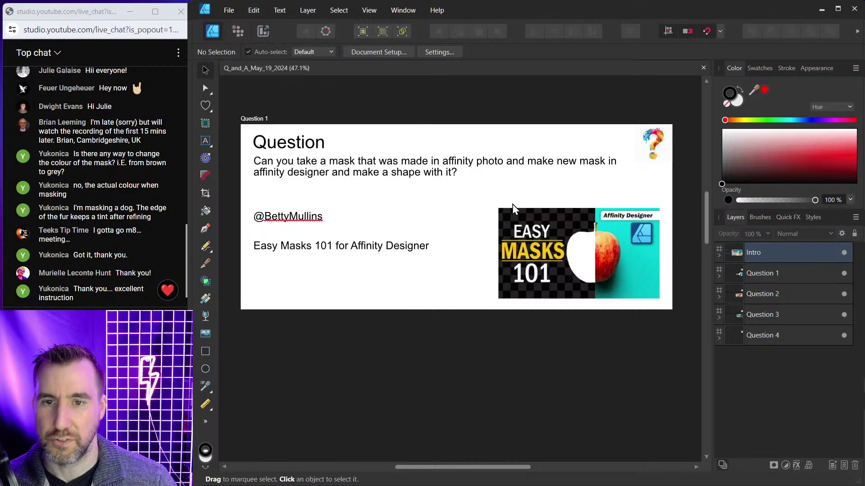
pyautogui.click(757, 416)
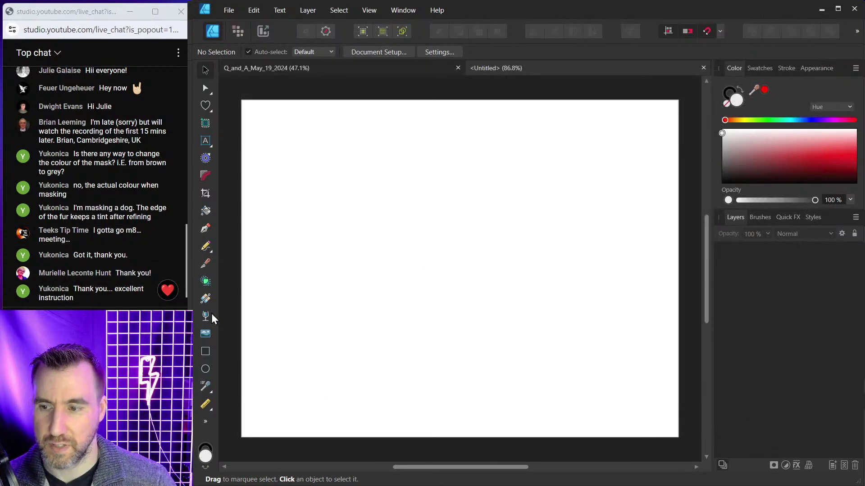
# Draw a large heart shape with a pinkish-red fill and move it to the middle of the page
pyautogui.click(205, 105)
pyautogui.click(204, 106)
pyautogui.moveTo(367, 152); pyautogui.dragTo(630, 349)
pyautogui.moveTo(766, 157); pyautogui.dragTo(826, 144)
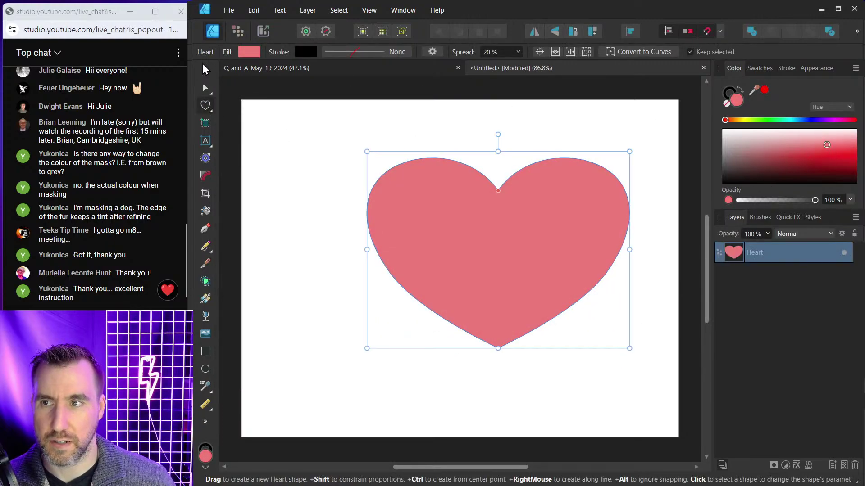
pyautogui.press('v')
pyautogui.moveTo(550, 249); pyautogui.dragTo(512, 258)
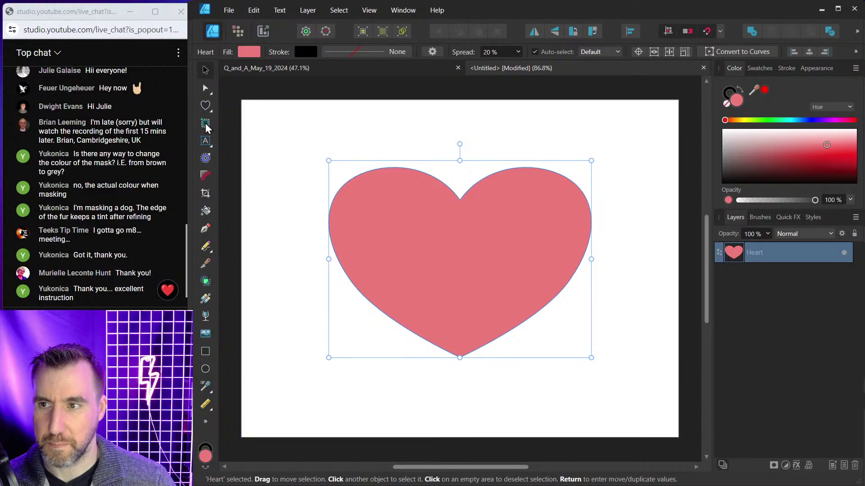
# Apply a vertical gradient to the heart from pink at the top to red at the bottom, and deselect it
pyautogui.click(205, 298)
pyautogui.moveTo(459, 209); pyautogui.dragTo(460, 304)
pyautogui.click(205, 70)
pyautogui.hotkey('ctrl', 'd')
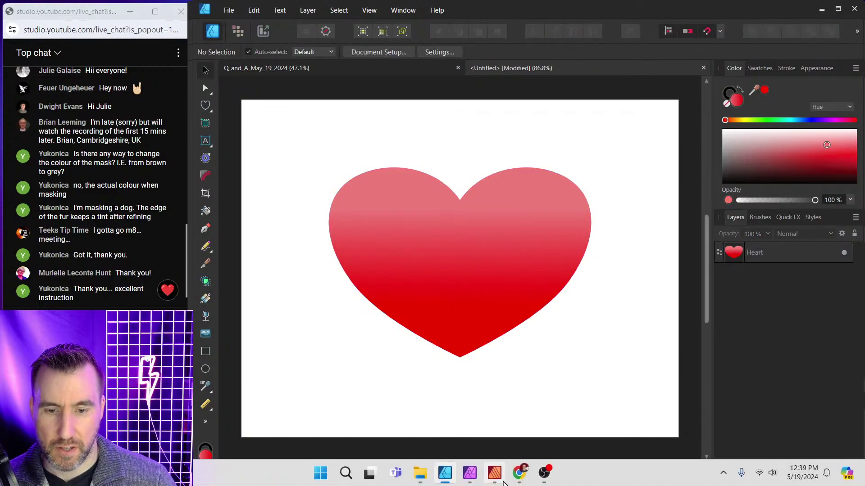
# Copy the painted mask layer in Affinity Photo and paste it above the heart in Affinity Designer
pyautogui.click(470, 473)
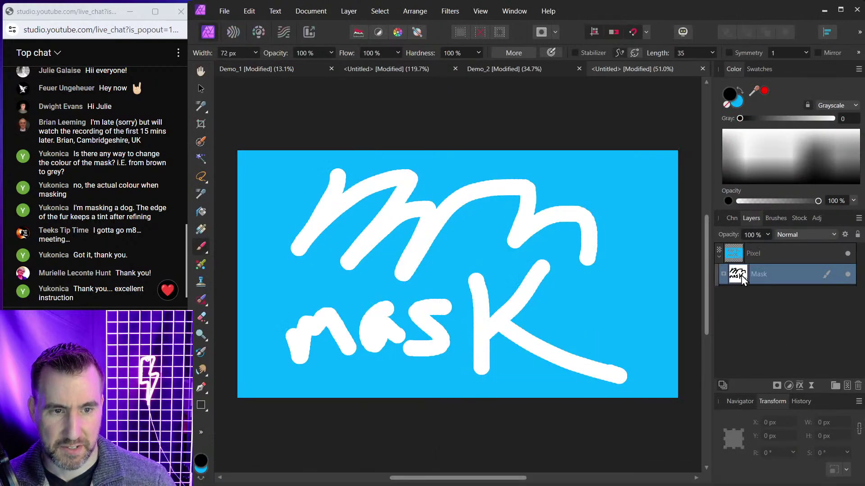
pyautogui.click(742, 275)
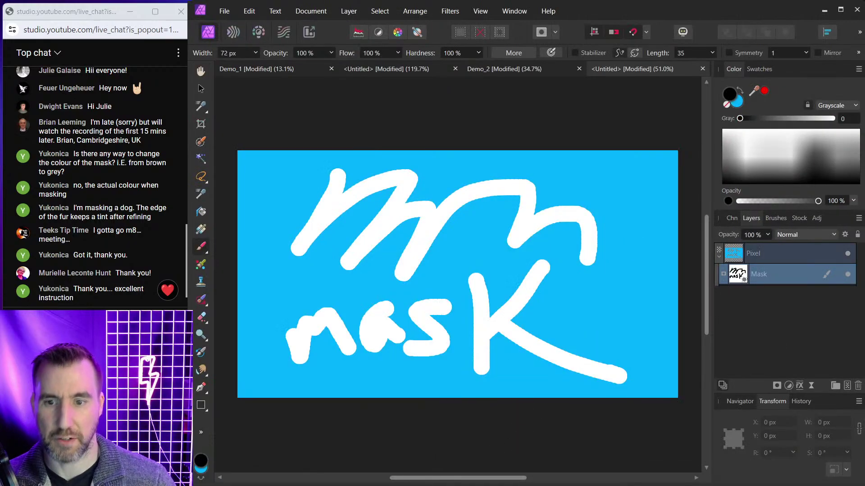
pyautogui.moveTo(541, 485)
pyautogui.click(444, 473)
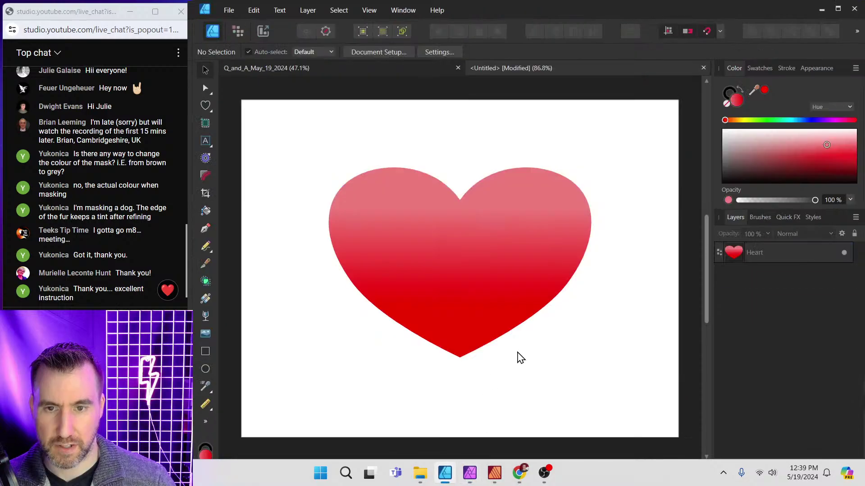
pyautogui.hotkey('ctrl', 'v')
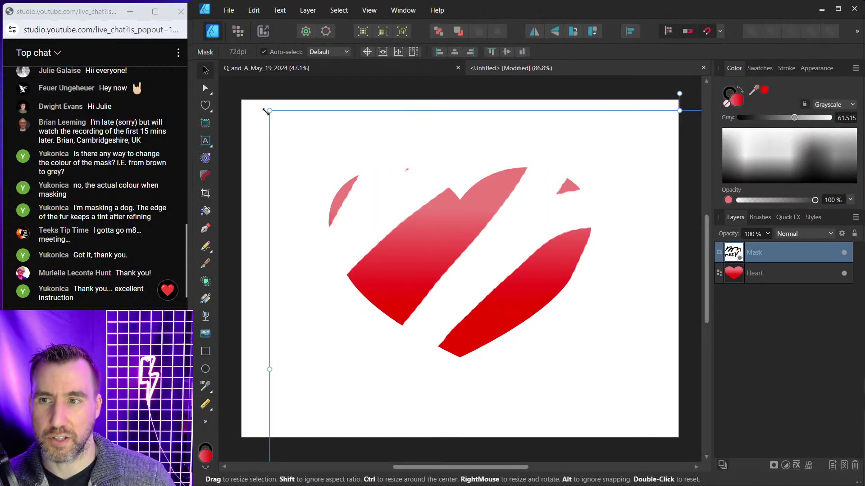
# Scale the pasted mask down over the heart and examine its pixelated edges up close
pyautogui.moveTo(270, 111); pyautogui.dragTo(481, 225)
pyautogui.scroll(10, 521, 173)
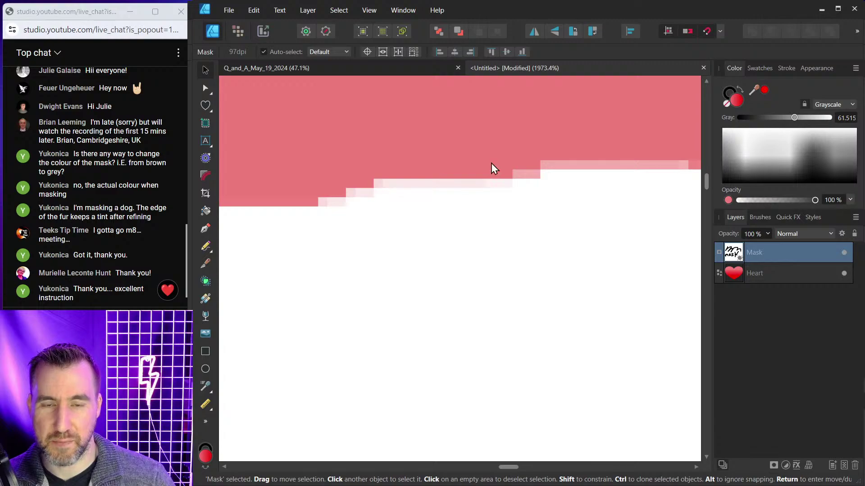
pyautogui.scroll(2, 517, 167)
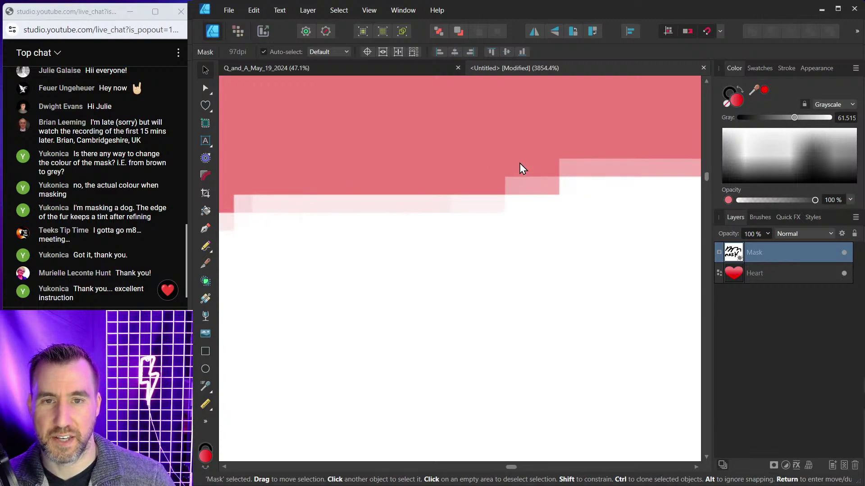
pyautogui.scroll(-10, 610, 177)
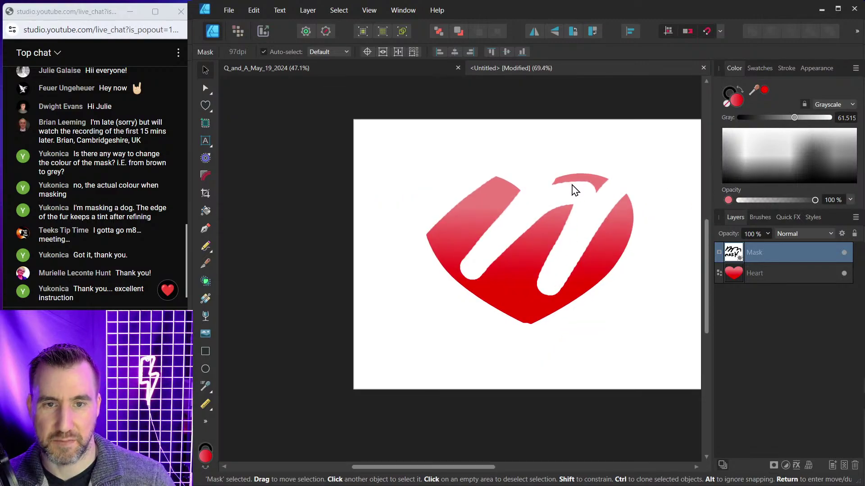
# Shrink the mask further and position it so the squiggle and the word "mask" sit centrally over the heart
pyautogui.moveTo(429, 188)
pyautogui.mouseDown()
pyautogui.moveTo(660, 345)
pyautogui.moveTo(505, 238)
pyautogui.moveTo(483, 246)
pyautogui.mouseUp()
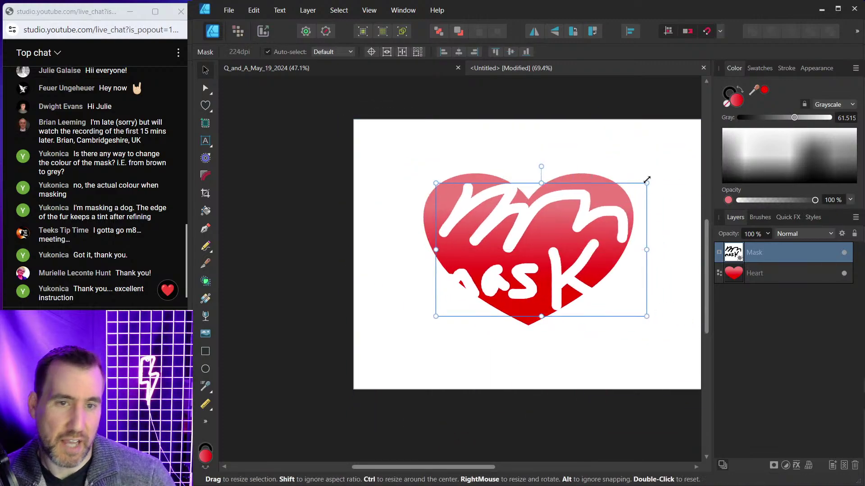
pyautogui.moveTo(636, 194)
pyautogui.mouseDown()
pyautogui.moveTo(624, 188)
pyautogui.moveTo(599, 212)
pyautogui.mouseUp()
pyautogui.moveTo(509, 252)
pyautogui.mouseDown()
pyautogui.moveTo(543, 234)
pyautogui.moveTo(533, 237)
pyautogui.mouseUp()
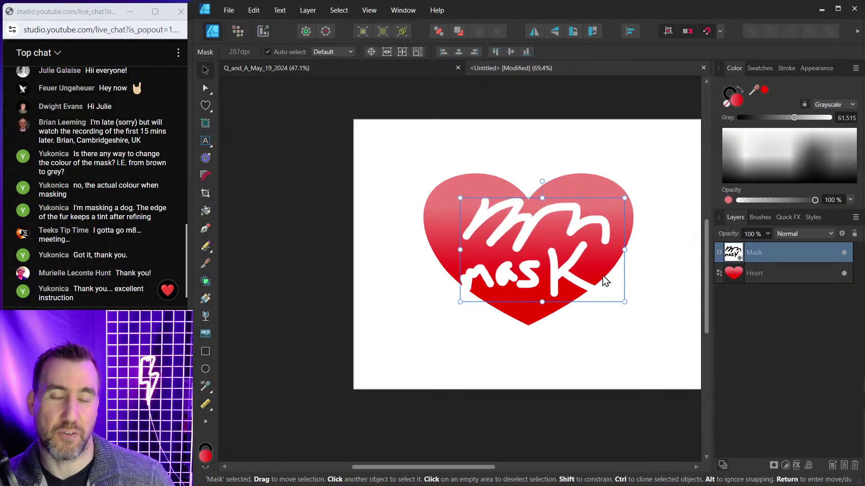
# Select only the mask layer and shift it slightly left over the heart
pyautogui.keyDown('shift'); pyautogui.click(744, 275); pyautogui.keyUp('shift')
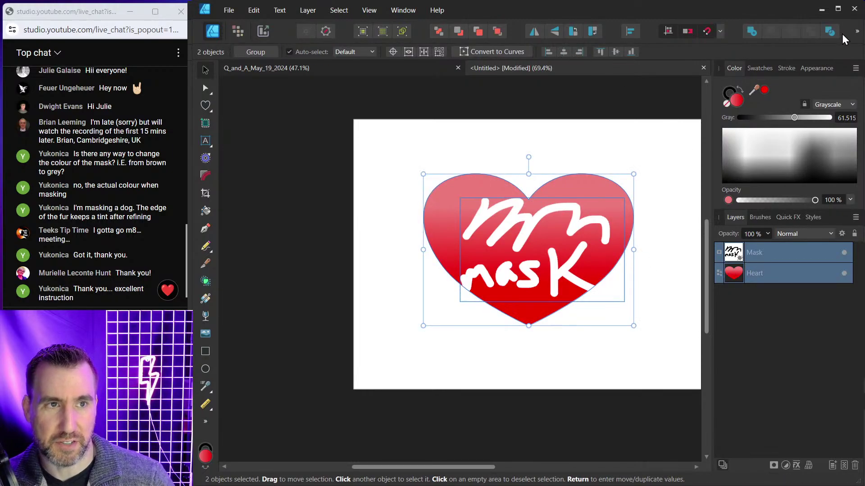
pyautogui.click(605, 168)
pyautogui.click(720, 272)
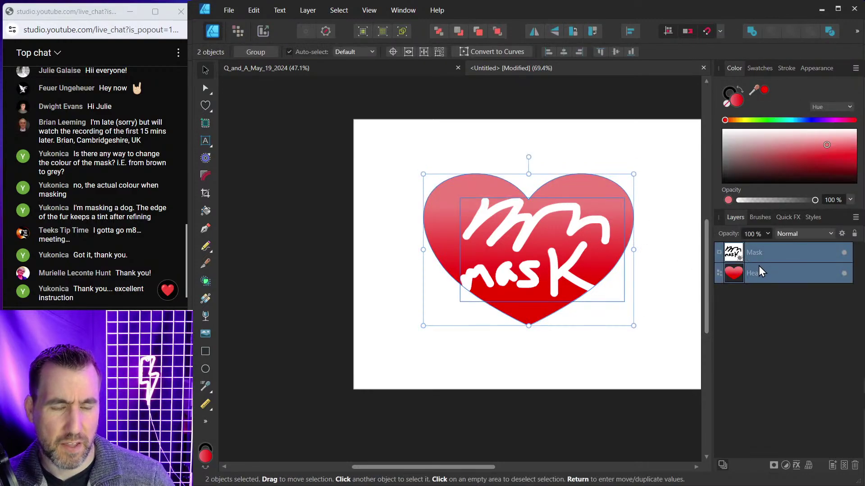
pyautogui.click(730, 254)
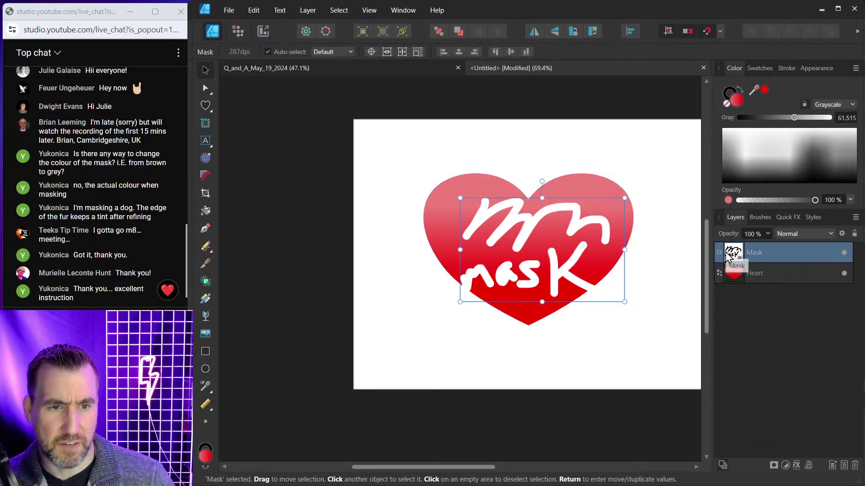
pyautogui.moveTo(561, 223); pyautogui.dragTo(563, 226)
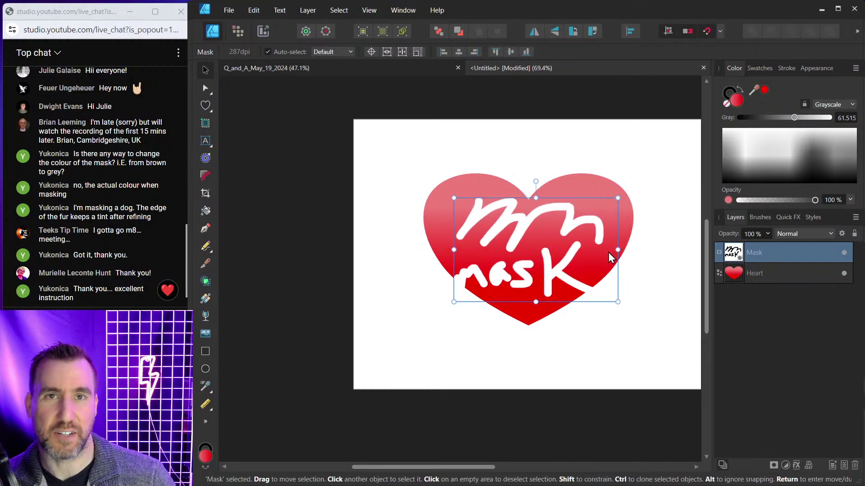
# Examine the edges of the mask's strokes over the heart up close, and return to a view of the whole heart
pyautogui.scroll(8, 566, 227)
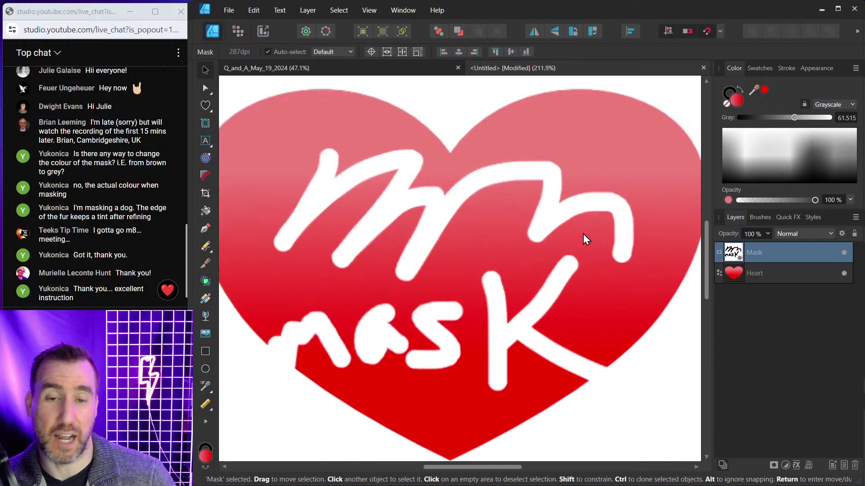
pyautogui.scroll(3, 557, 182)
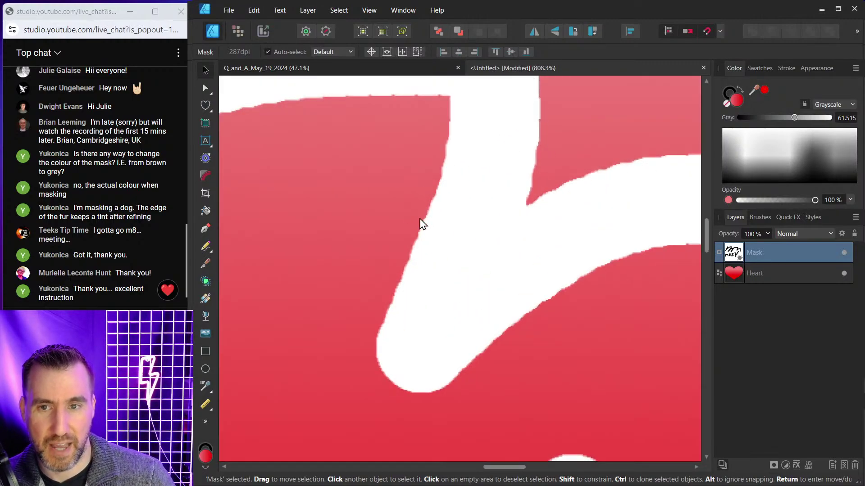
pyautogui.scroll(-5, 446, 240)
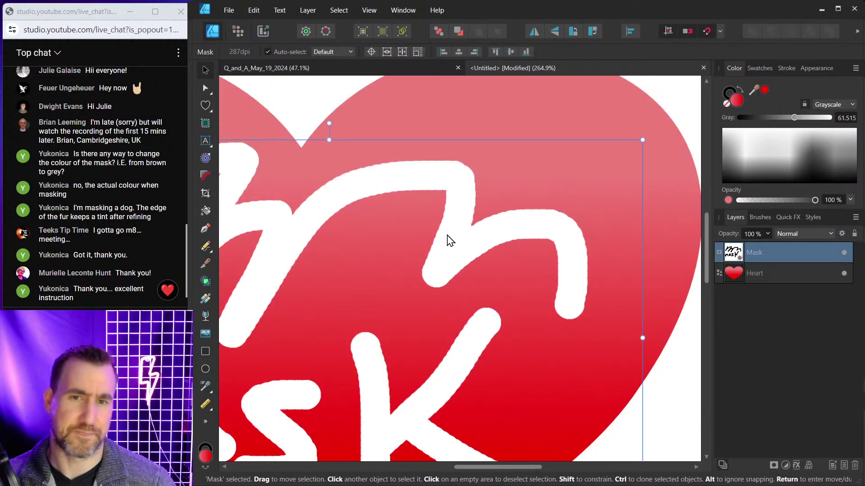
pyautogui.scroll(-4, 449, 241)
pyautogui.scroll(6, 453, 228)
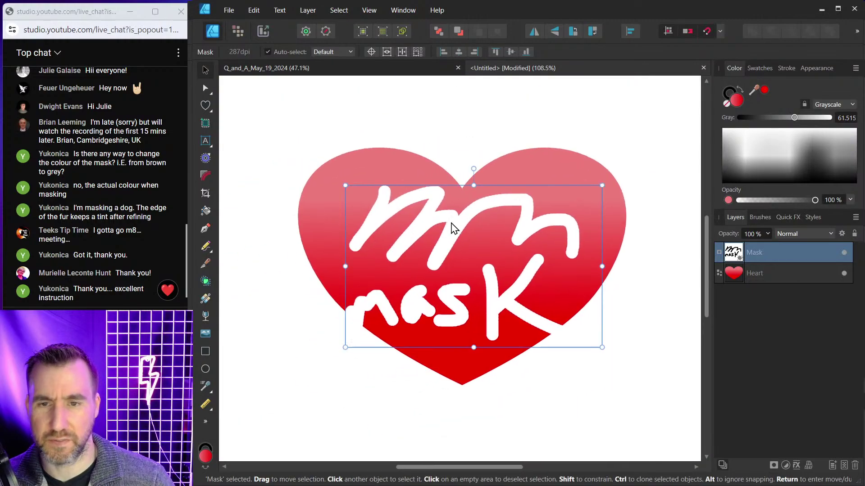
pyautogui.scroll(-4, 450, 187)
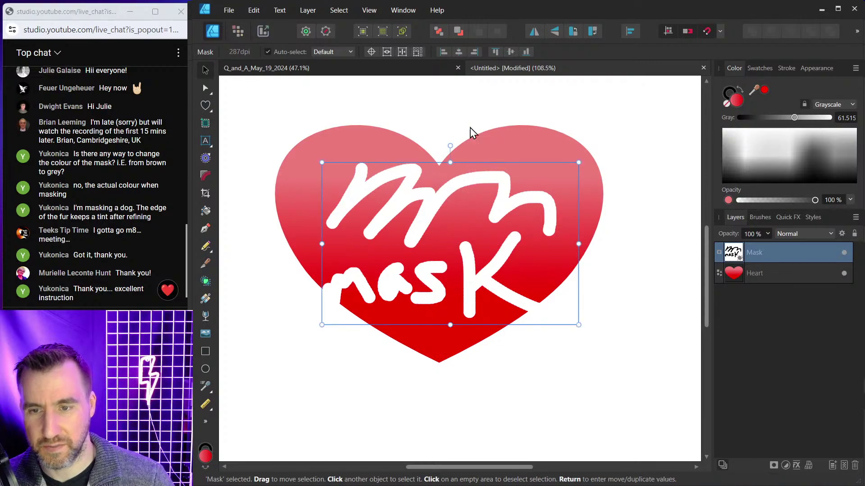
# Return to the Q_and_A_May_19_2024 document and read the Question 2 page
pyautogui.click(317, 69)
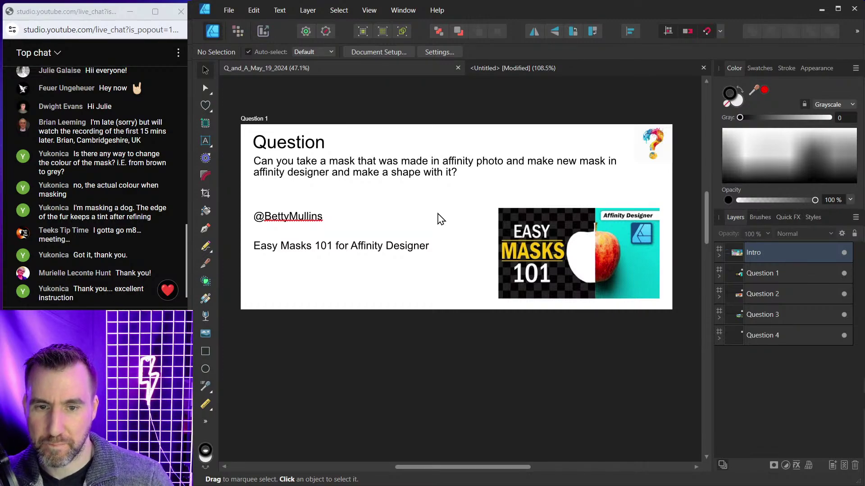
pyautogui.scroll(-6, 441, 220)
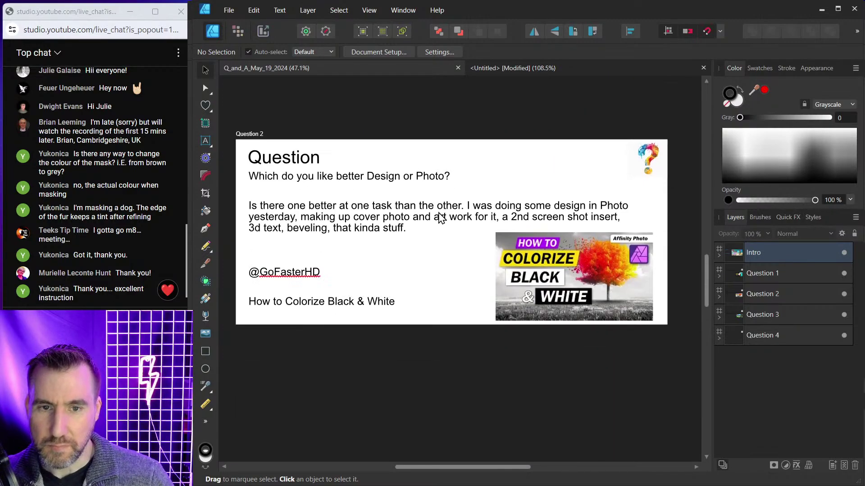
pyautogui.scroll(-1, 440, 220)
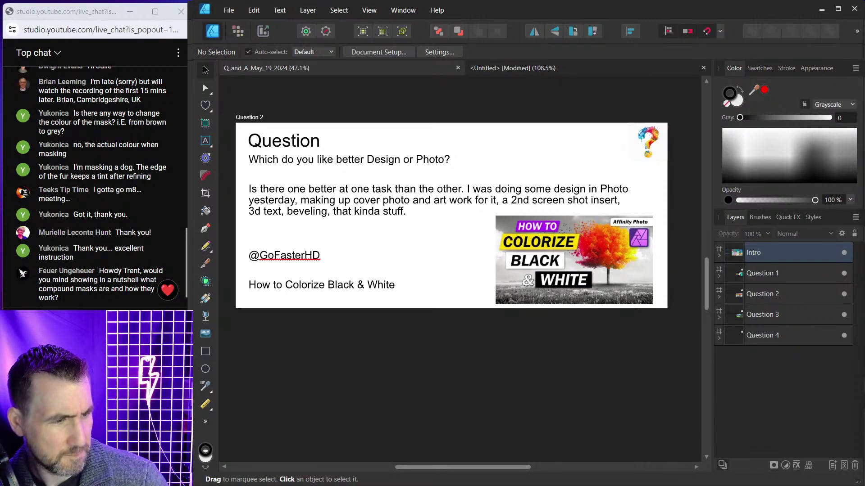
# Switch to the Demo_01 image in Affinity Photo and review the mask types offered for the Background layer, including Compound Mask
pyautogui.hotkey('alt', 'Tab')
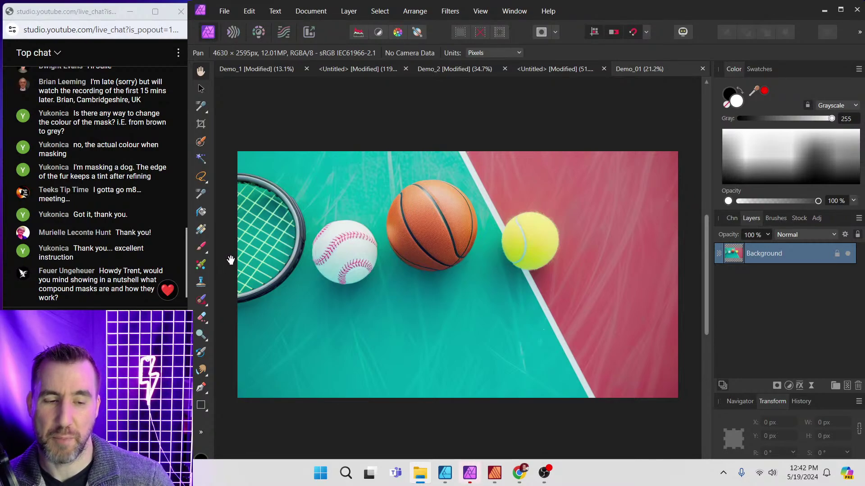
pyautogui.click(776, 386)
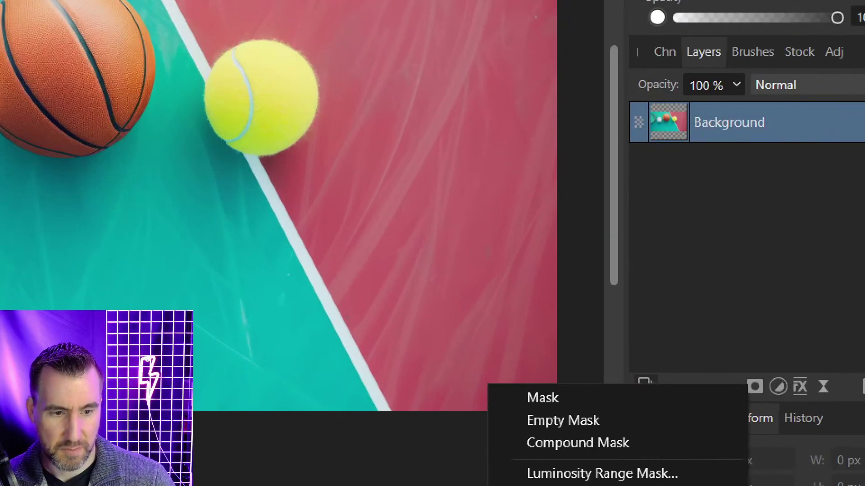
pyautogui.moveTo(539, 399)
pyautogui.mouseDown()
pyautogui.moveTo(588, 400)
pyautogui.moveTo(608, 445)
pyautogui.moveTo(540, 399)
pyautogui.mouseUp()
pyautogui.press('Escape')
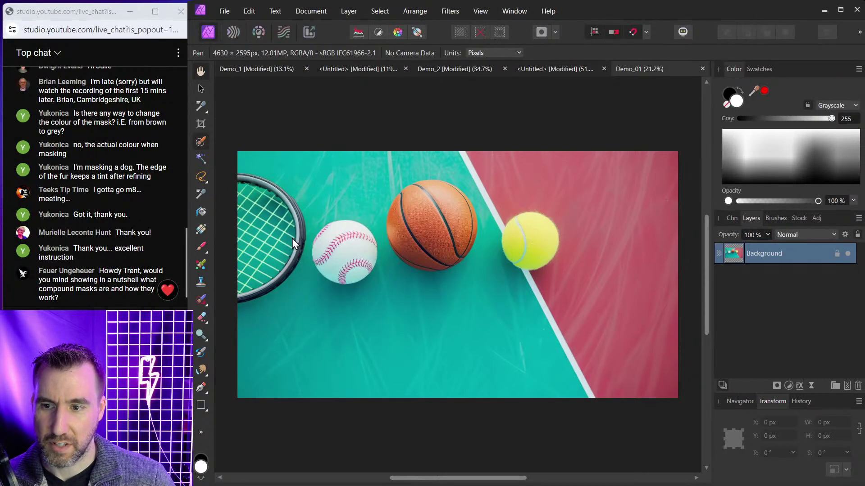
# Select the baseball with the Selection Brush at a width of 115 px
pyautogui.press('w')
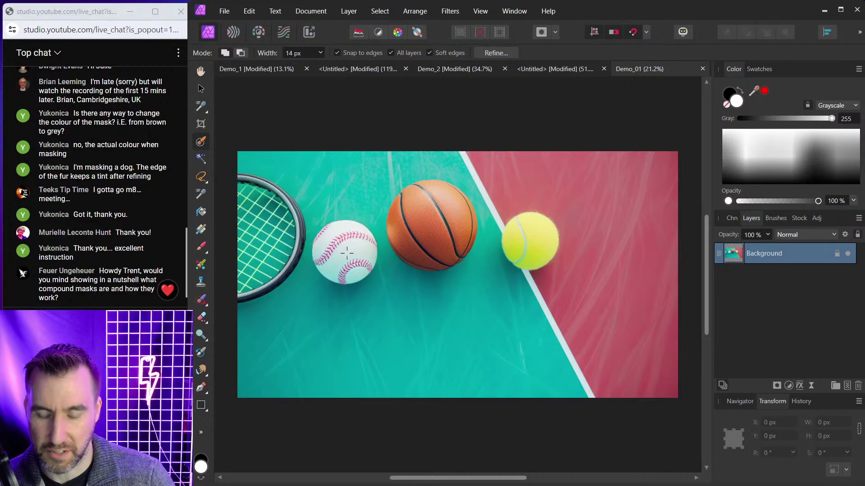
pyautogui.press(']')
pyautogui.press(']')
pyautogui.press(']')
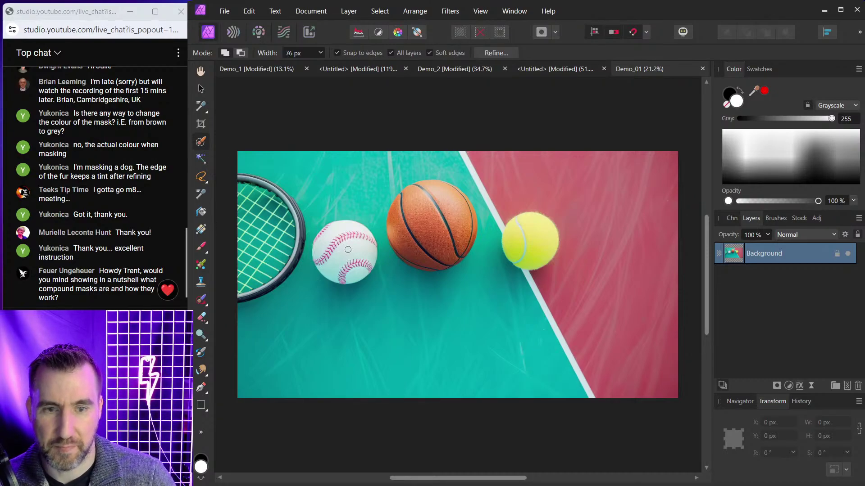
pyautogui.press(']')
pyautogui.press(']')
pyautogui.moveTo(348, 249)
pyautogui.mouseDown()
pyautogui.moveTo(356, 252)
pyautogui.moveTo(345, 254)
pyautogui.mouseUp()
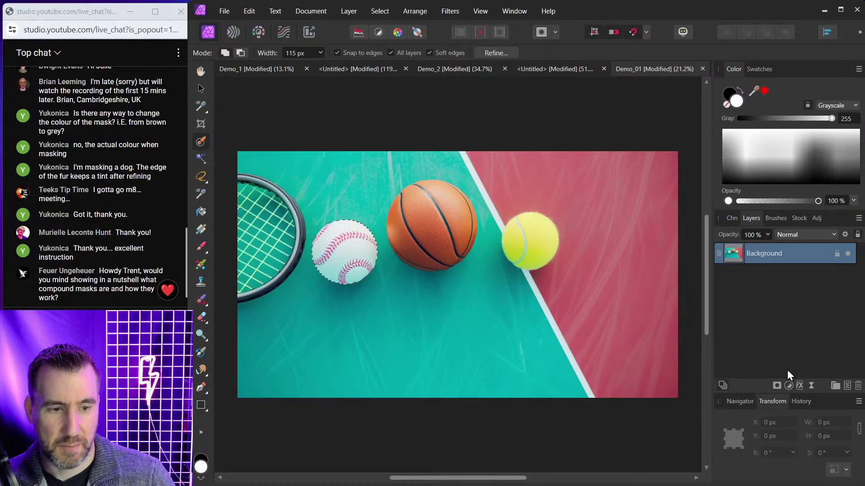
# Mask the Background layer to the selected baseball, rename the mask layer "Baseball Mask", and hide it
pyautogui.click(776, 385)
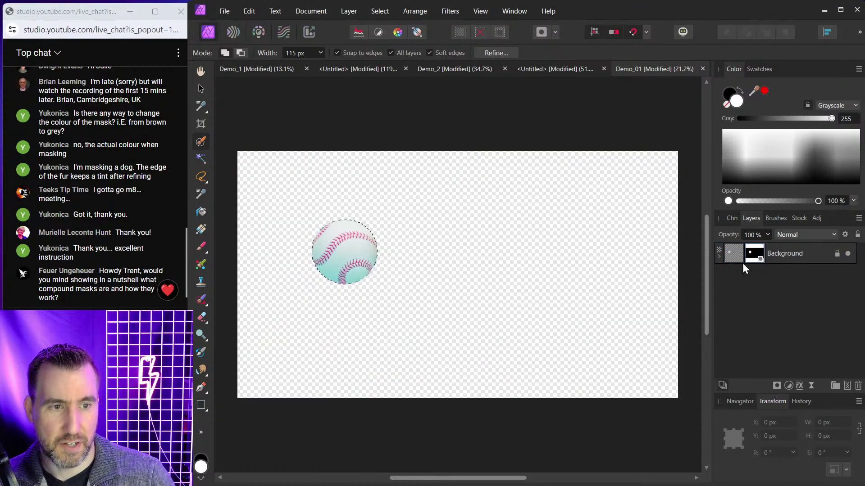
pyautogui.click(719, 257)
pyautogui.click(758, 277)
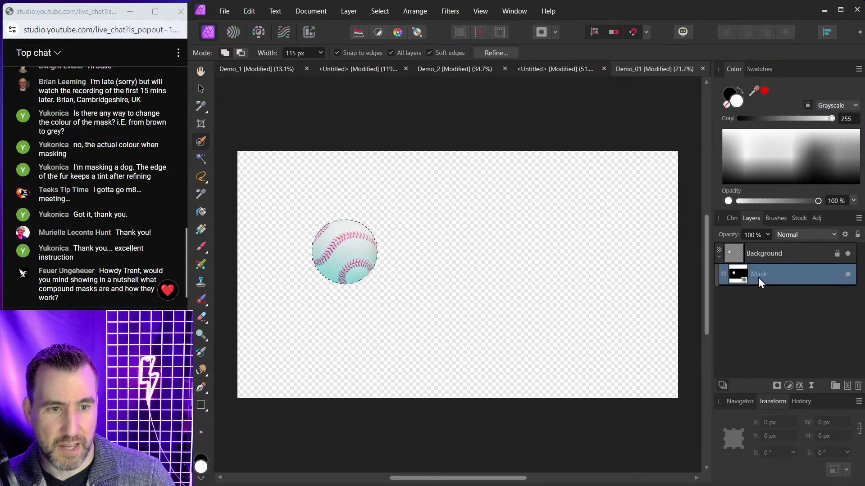
pyautogui.doubleClick(758, 276)
pyautogui.write('Basebakk')
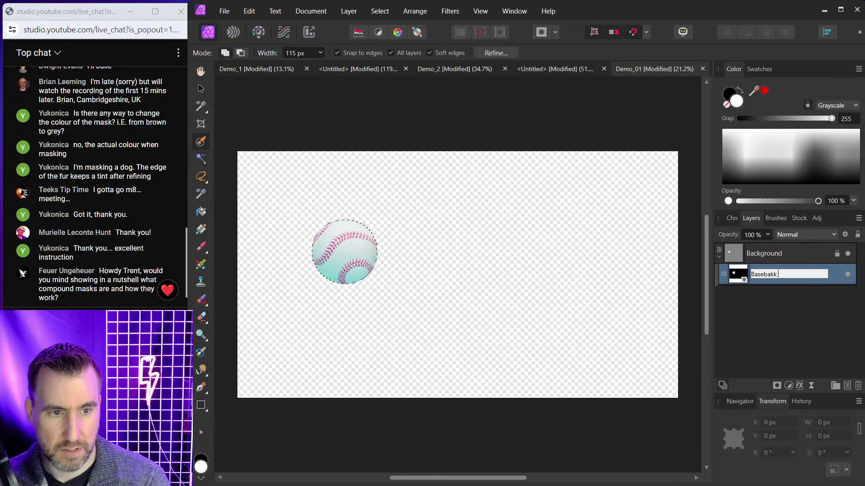
pyautogui.press('BackSpace')
pyautogui.press('BackSpace')
pyautogui.write('ll M')
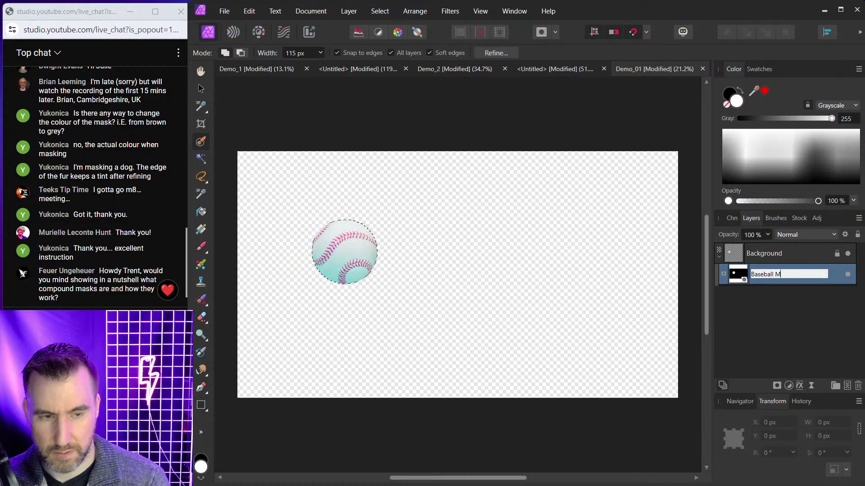
pyautogui.write('ask')
pyautogui.press('Return')
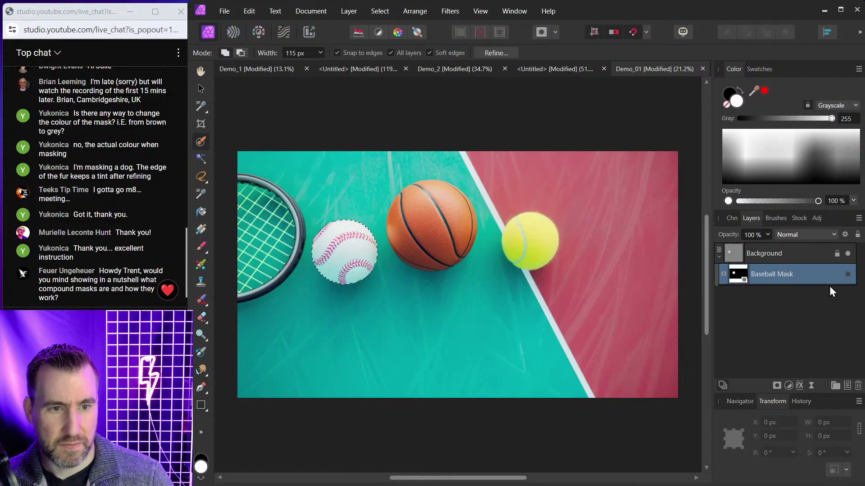
# Replace the selection with the basketball, create a mask layer named "Basketball" from it, and hide that mask
pyautogui.hotkey('ctrl', 'd')
pyautogui.moveTo(450, 265)
pyautogui.mouseDown()
pyautogui.moveTo(420, 264)
pyautogui.moveTo(437, 200)
pyautogui.moveTo(410, 212)
pyautogui.moveTo(404, 239)
pyautogui.moveTo(419, 263)
pyautogui.mouseUp()
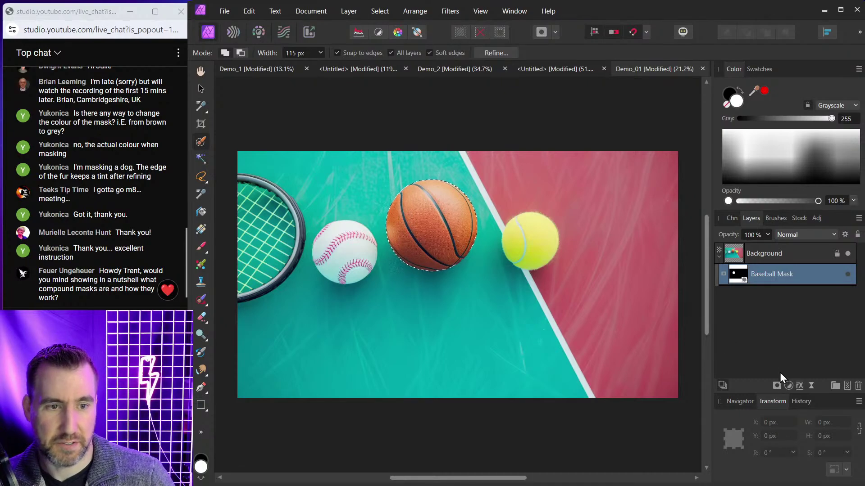
pyautogui.click(777, 386)
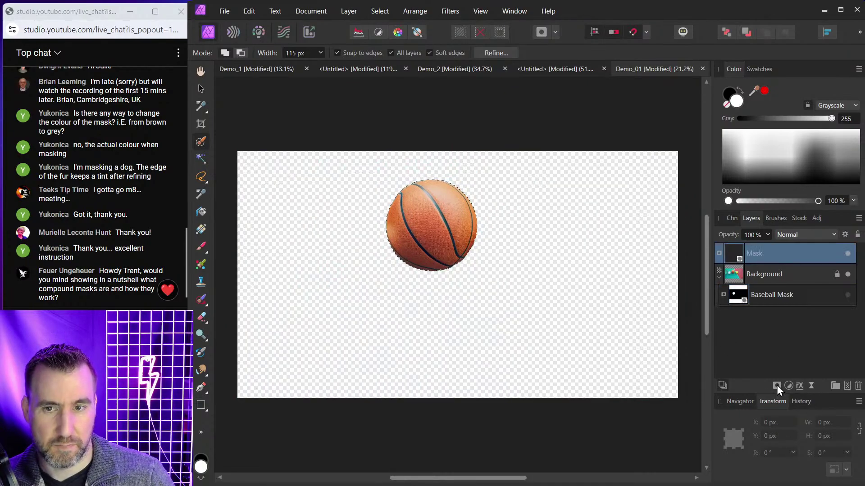
pyautogui.doubleClick(756, 253)
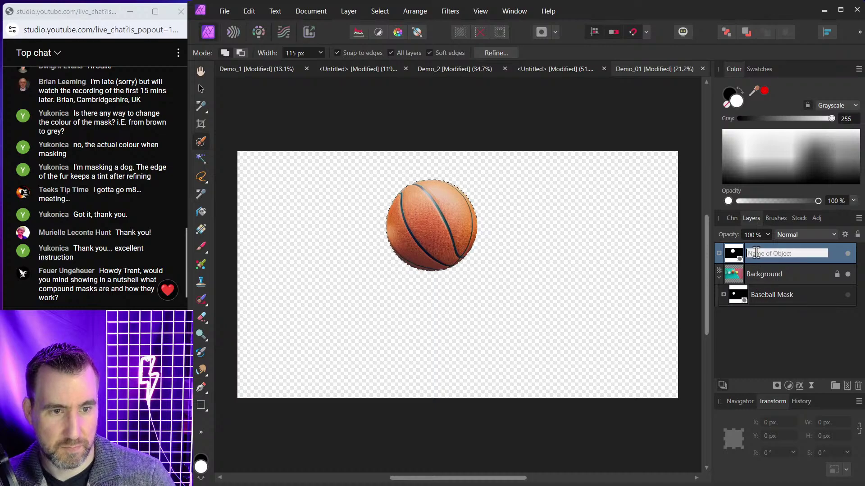
pyautogui.write('Basketball')
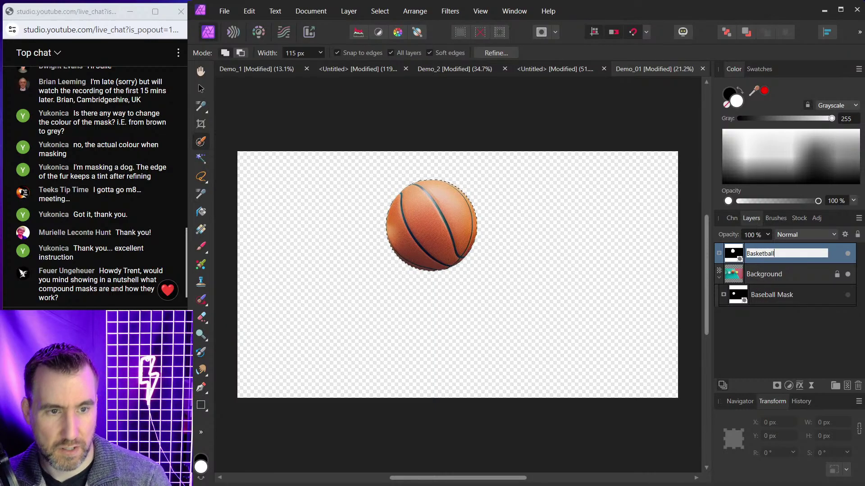
pyautogui.press('Return')
pyautogui.click(847, 254)
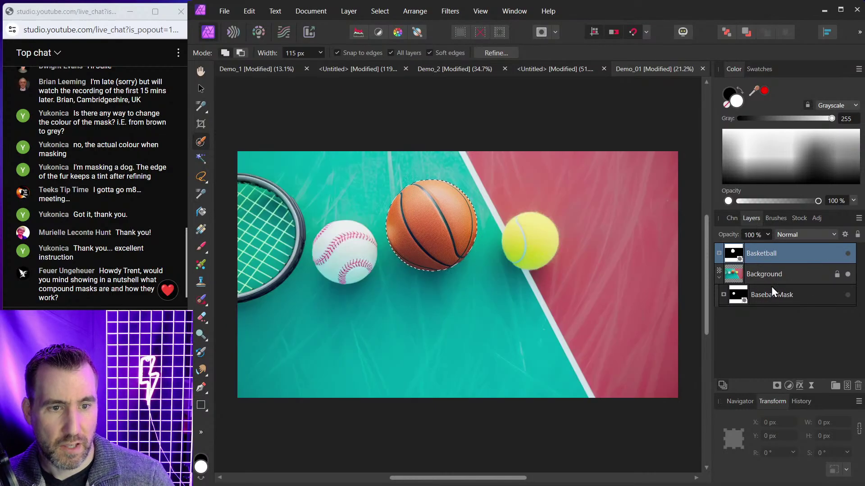
# Replace the selection with the yellow tennis ball and create a mask layer named "Tennis Ball" from it
pyautogui.hotkey('ctrl', 'd')
pyautogui.moveTo(539, 249); pyautogui.dragTo(529, 236)
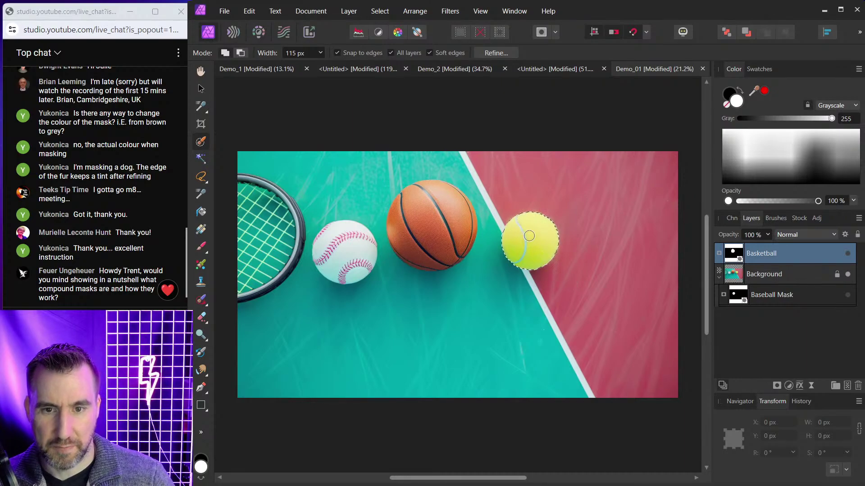
pyautogui.click(775, 385)
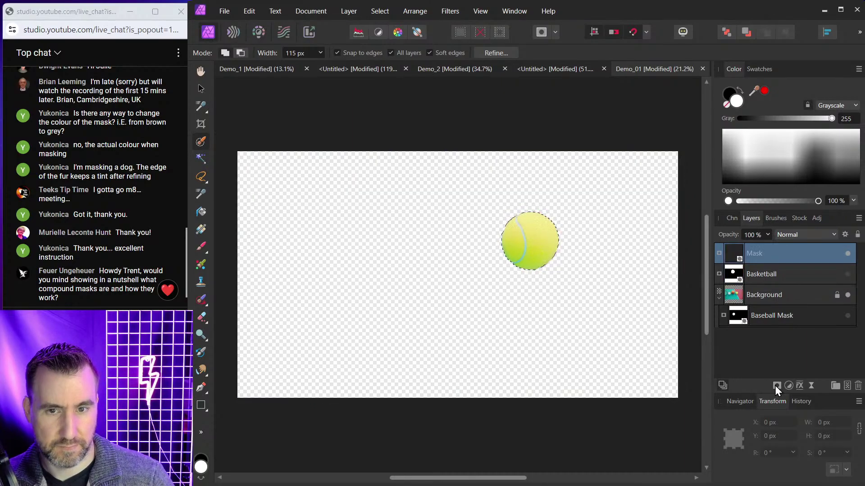
pyautogui.doubleClick(754, 253)
pyautogui.write('Ten')
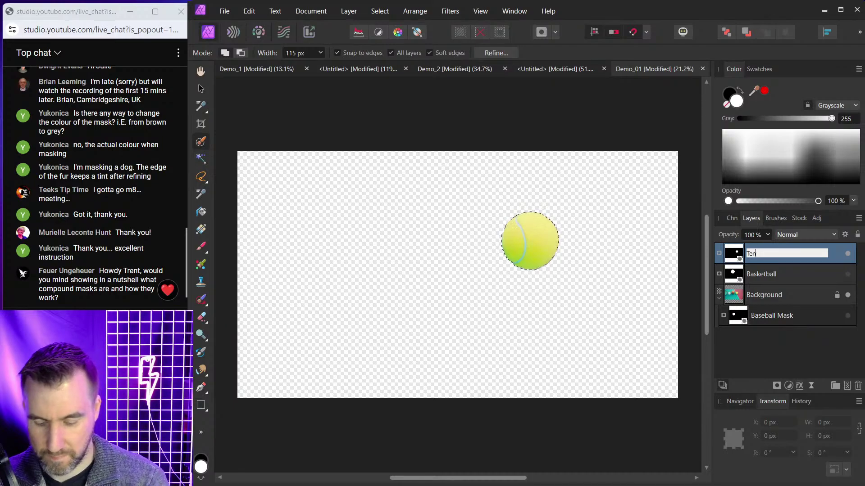
pyautogui.write('nis Ba')
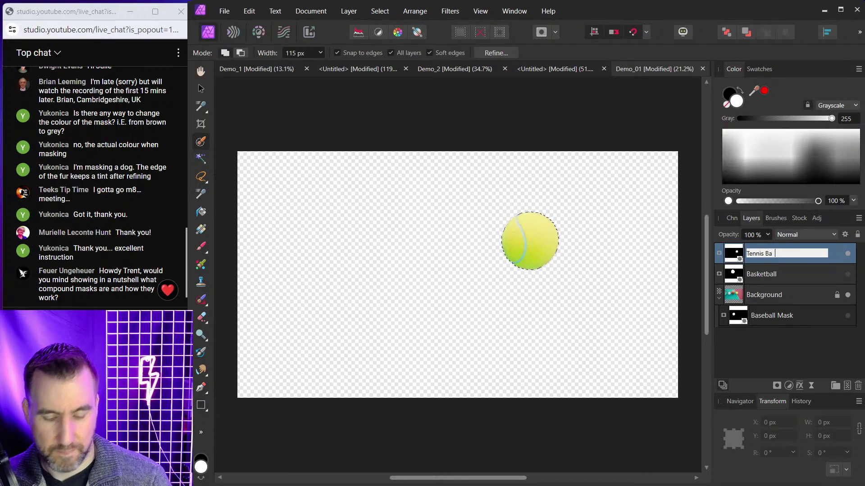
pyautogui.write('ll')
pyautogui.press('Return')
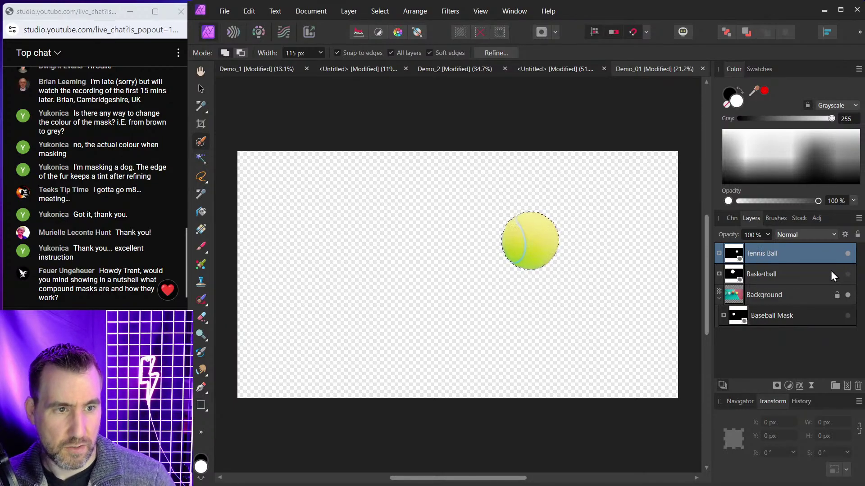
# Move Baseball Mask out of the Background layer to between Tennis Ball and Basketball, hide the Tennis Ball mask, and deselect
pyautogui.moveTo(728, 315); pyautogui.dragTo(739, 269)
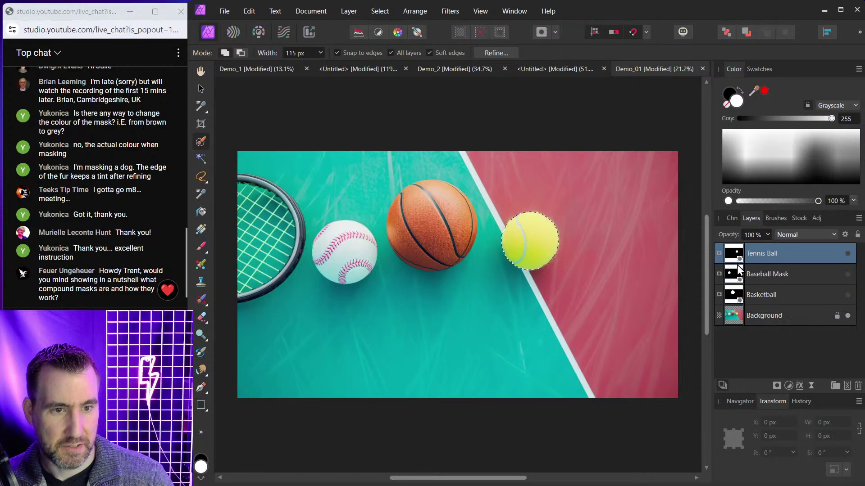
pyautogui.hotkey('ctrl', 'd')
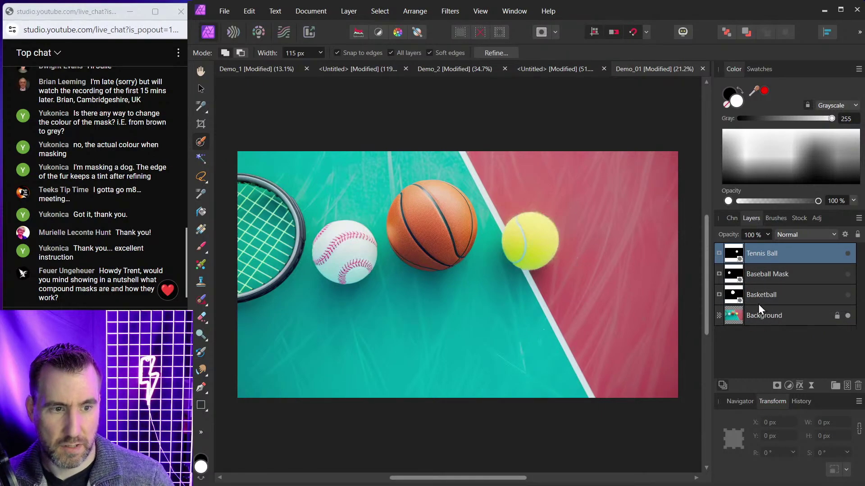
# Toggle the Tennis Ball, Baseball Mask and Basketball masks on and off one at a time to preview each mask's effect
pyautogui.keyDown('alt'); pyautogui.click(848, 254); pyautogui.keyUp('alt')
pyautogui.keyDown('alt'); pyautogui.click(848, 254); pyautogui.keyUp('alt')
pyautogui.keyDown('alt'); pyautogui.click(848, 274); pyautogui.keyUp('alt')
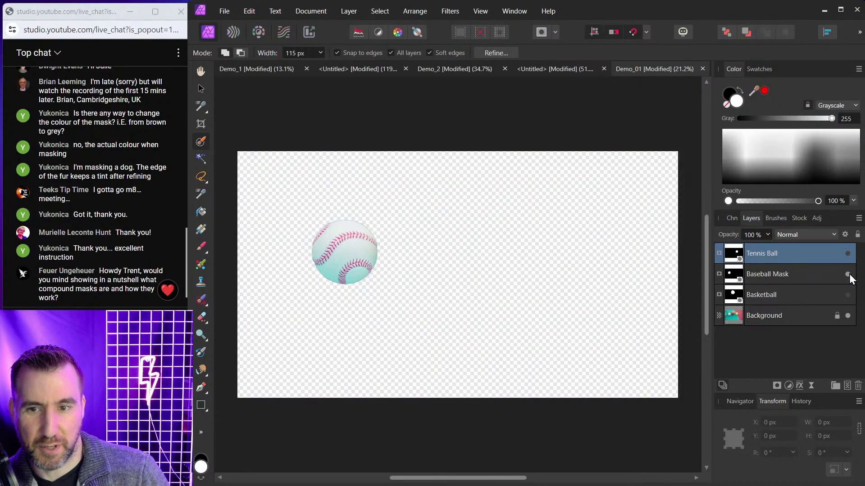
pyautogui.keyDown('alt'); pyautogui.click(849, 274); pyautogui.keyUp('alt')
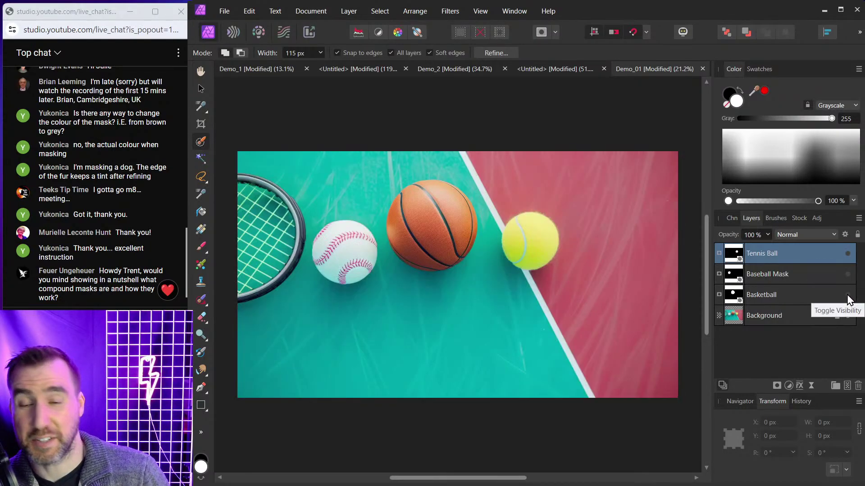
pyautogui.keyDown('alt'); pyautogui.click(847, 295); pyautogui.keyUp('alt')
pyautogui.keyDown('alt'); pyautogui.click(848, 295); pyautogui.keyUp('alt')
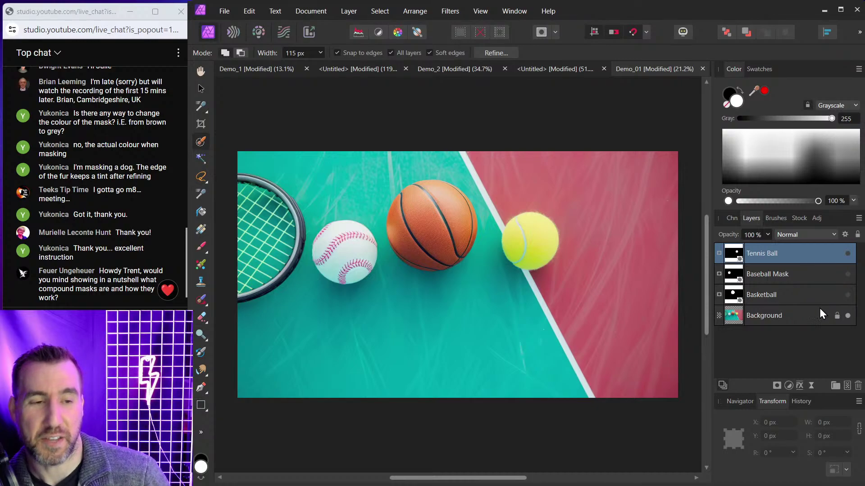
# Show the Tennis Ball mask, test enabling Baseball Mask and Basketball together with it, and hide those two masks again
pyautogui.keyDown('alt'); pyautogui.click(849, 255); pyautogui.keyUp('alt')
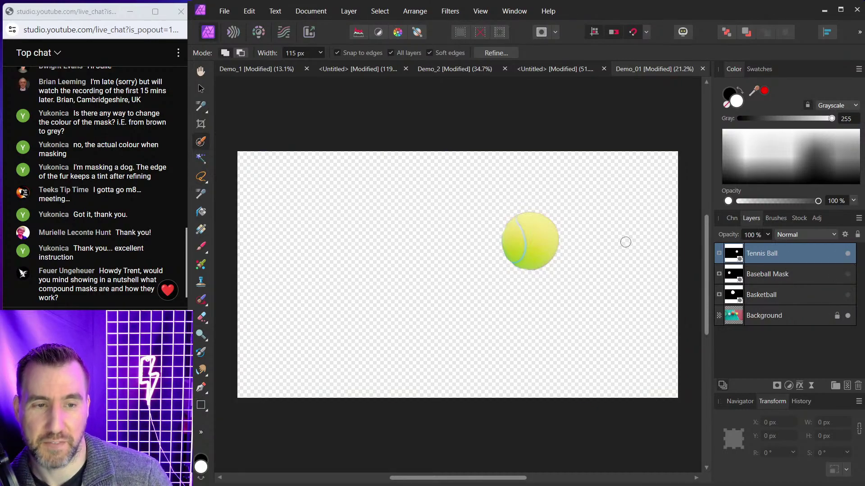
pyautogui.keyDown('alt'); pyautogui.click(848, 276); pyautogui.keyUp('alt')
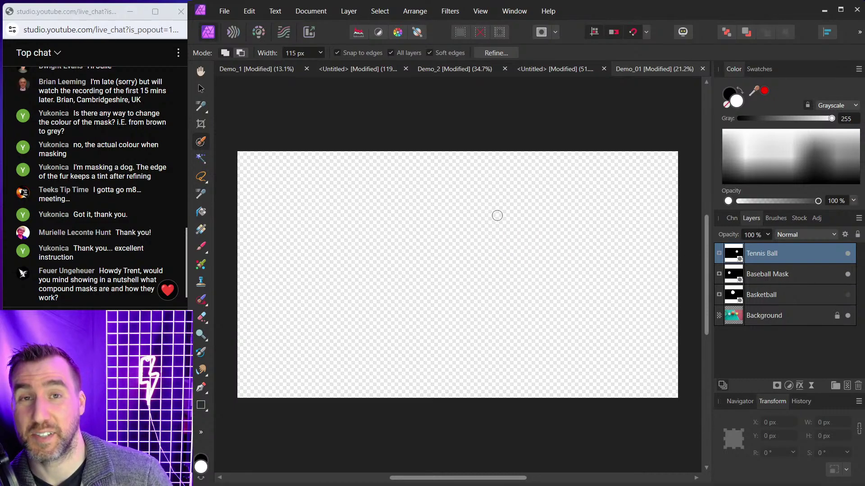
pyautogui.click(848, 294)
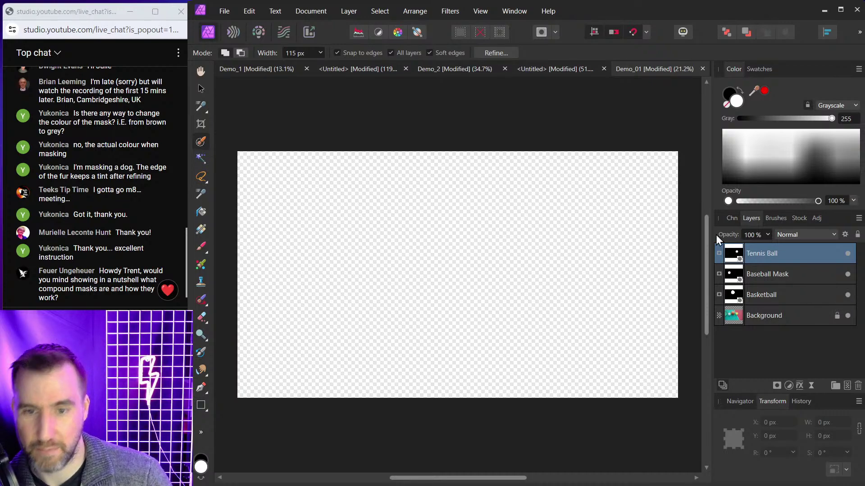
pyautogui.click(848, 294)
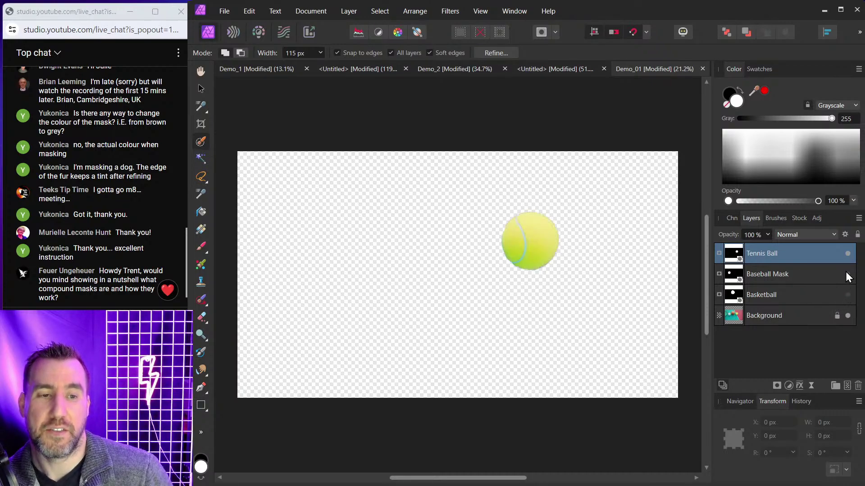
# Inspect the Tennis Ball mask in isolation, swap its visibility for Baseball Mask and Basketball, and isolate Baseball Mask
pyautogui.keyDown('alt'); pyautogui.click(728, 256); pyautogui.keyUp('alt')
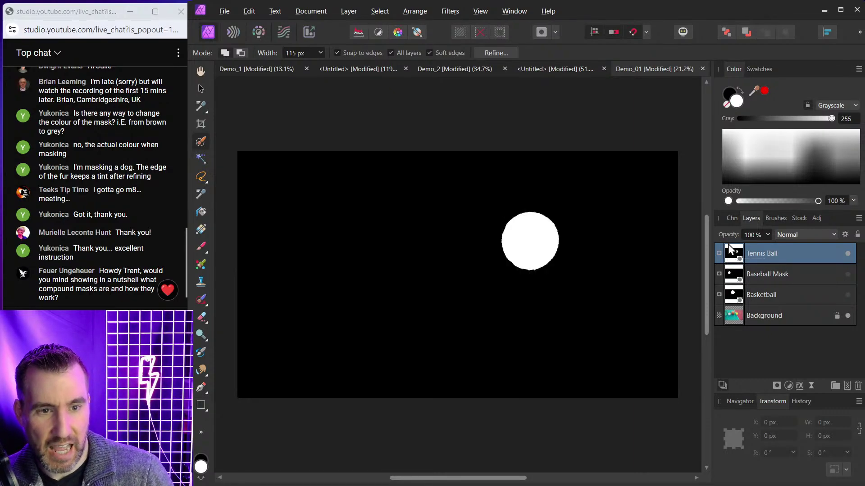
pyautogui.click(734, 273)
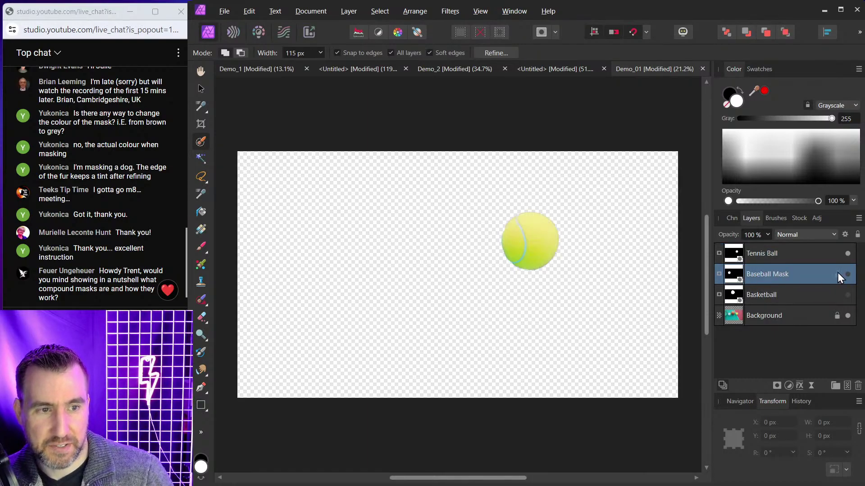
pyautogui.click(840, 271)
pyautogui.keyDown('alt'); pyautogui.click(733, 271); pyautogui.keyUp('alt')
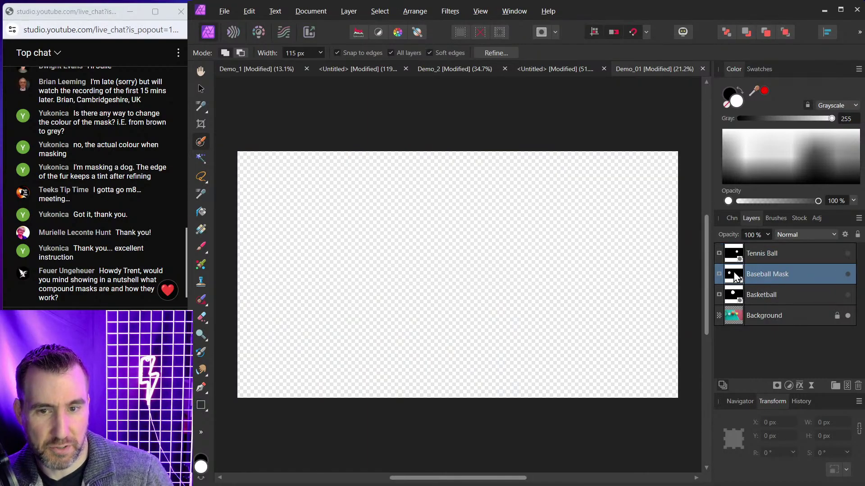
pyautogui.keyDown('alt'); pyautogui.click(732, 271); pyautogui.keyUp('alt')
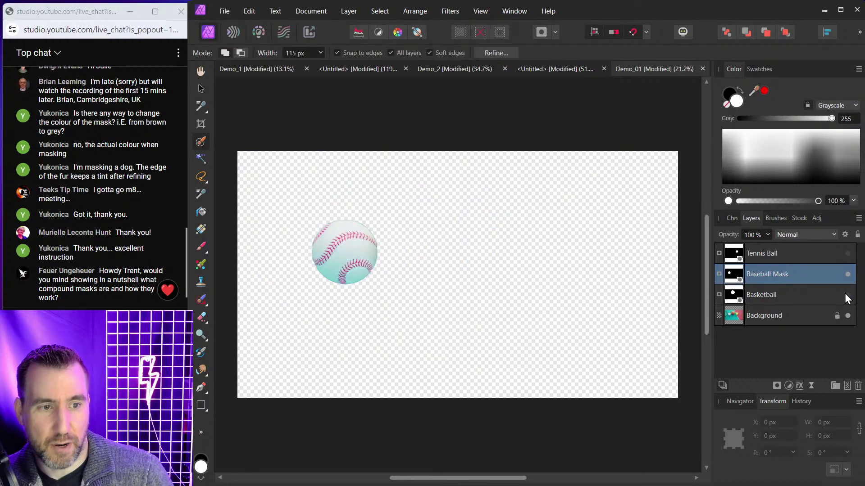
pyautogui.click(847, 294)
pyautogui.keyDown('alt'); pyautogui.click(737, 274); pyautogui.keyUp('alt')
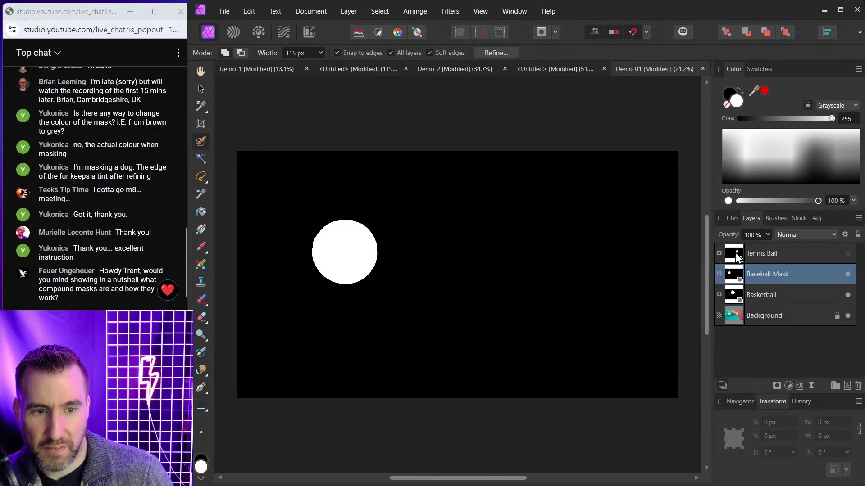
# Show the Tennis Ball mask, create a compound mask, and place it between the Basketball and Background layers
pyautogui.click(775, 261)
pyautogui.keyDown('alt'); pyautogui.click(854, 261); pyautogui.keyUp('alt')
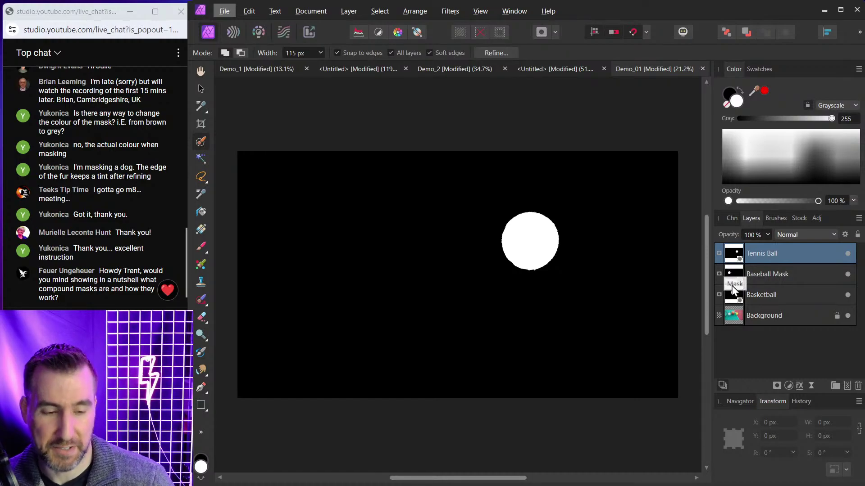
pyautogui.click(776, 386)
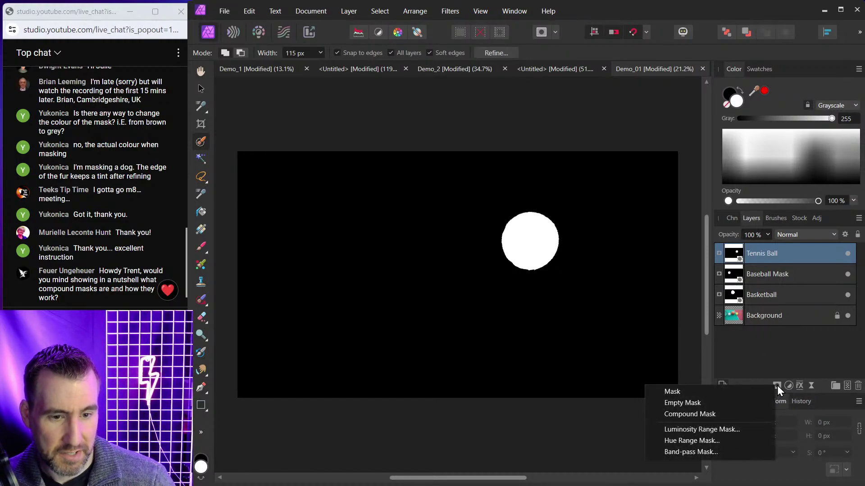
pyautogui.click(748, 414)
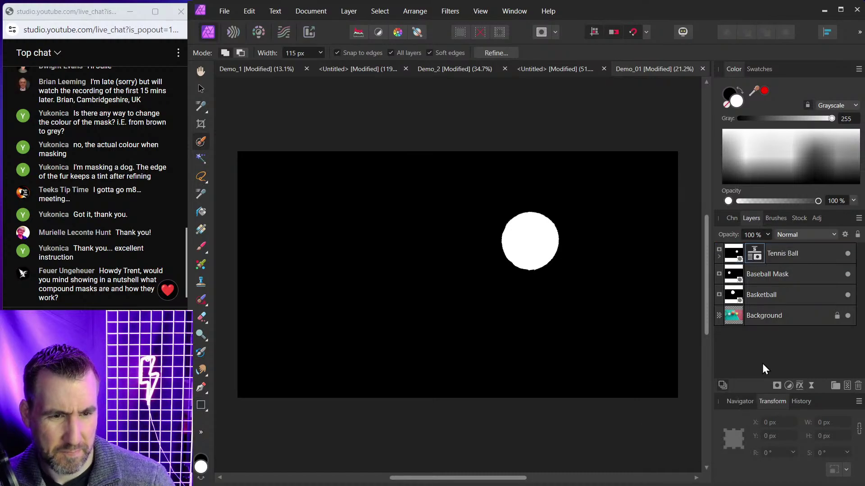
pyautogui.click(719, 258)
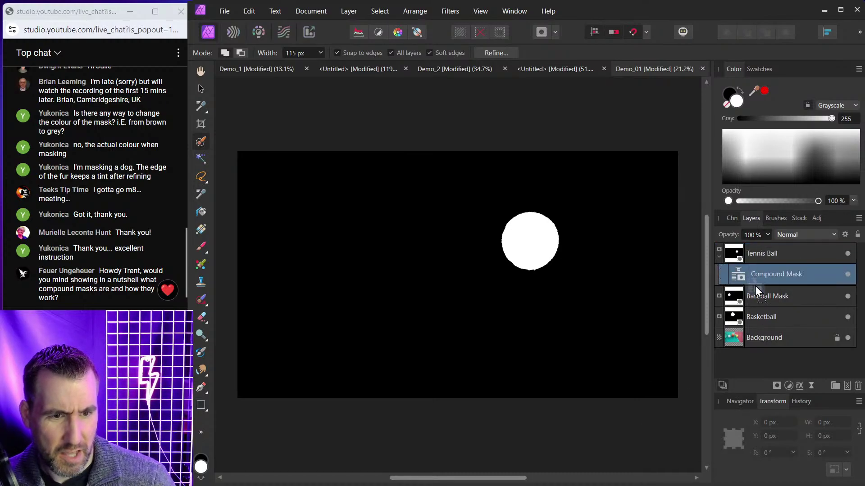
pyautogui.moveTo(755, 285); pyautogui.dragTo(737, 327)
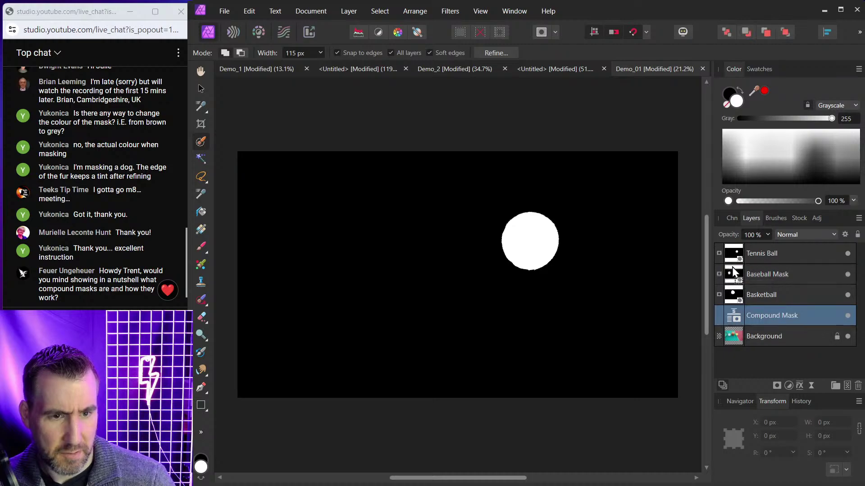
# Nest the Tennis Ball, Baseball Mask and Basketball masks inside the compound mask, expand it, and deselect all layers
pyautogui.click(739, 255)
pyautogui.keyDown('shift'); pyautogui.click(734, 290); pyautogui.keyUp('shift')
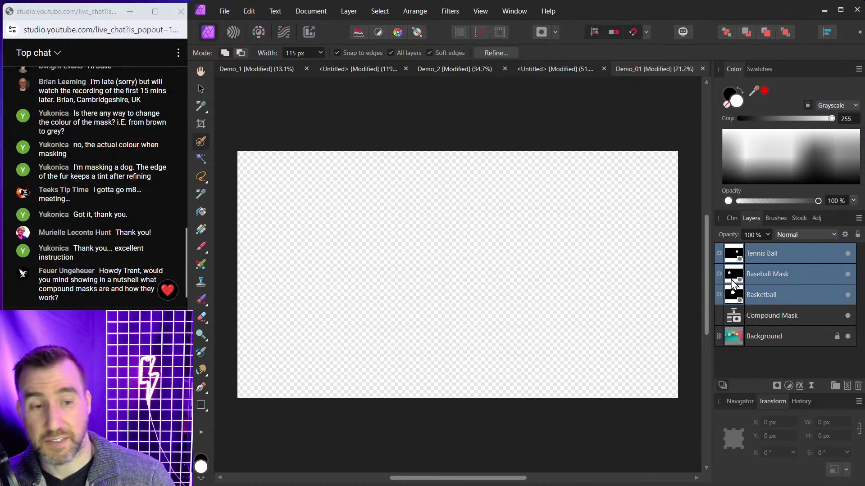
pyautogui.moveTo(735, 254); pyautogui.dragTo(758, 310)
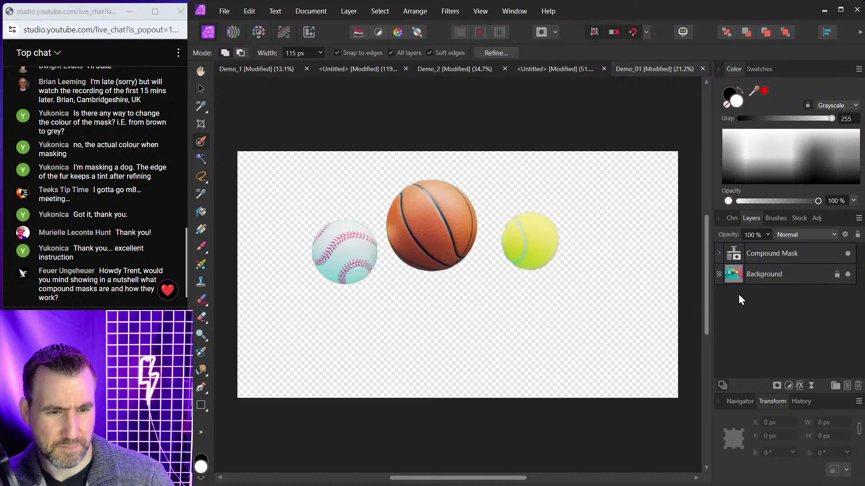
pyautogui.click(719, 254)
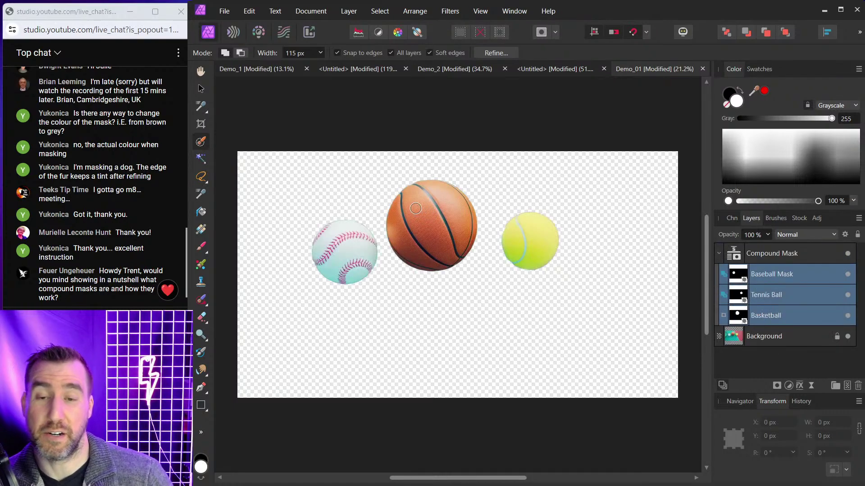
pyautogui.click(201, 88)
pyautogui.click(388, 133)
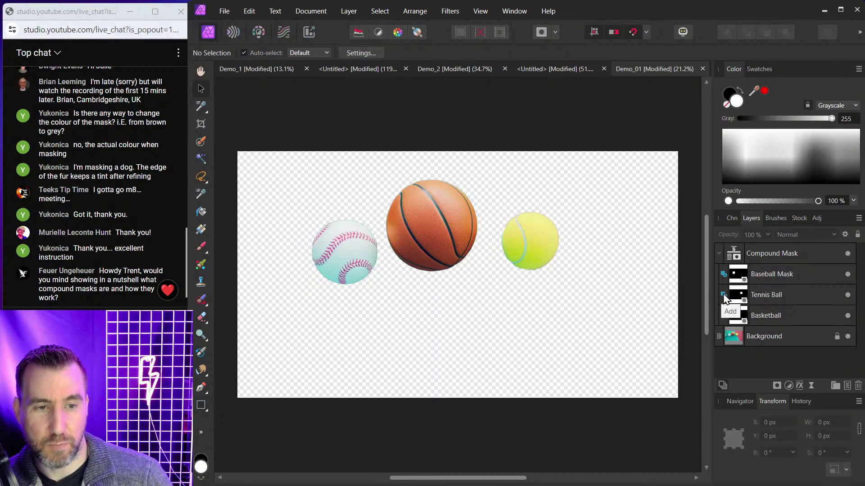
# View the compound mask in isolation and set the Tennis Ball and Baseball Mask operations to Subtract
pyautogui.keyDown('alt'); pyautogui.click(738, 256); pyautogui.keyUp('alt')
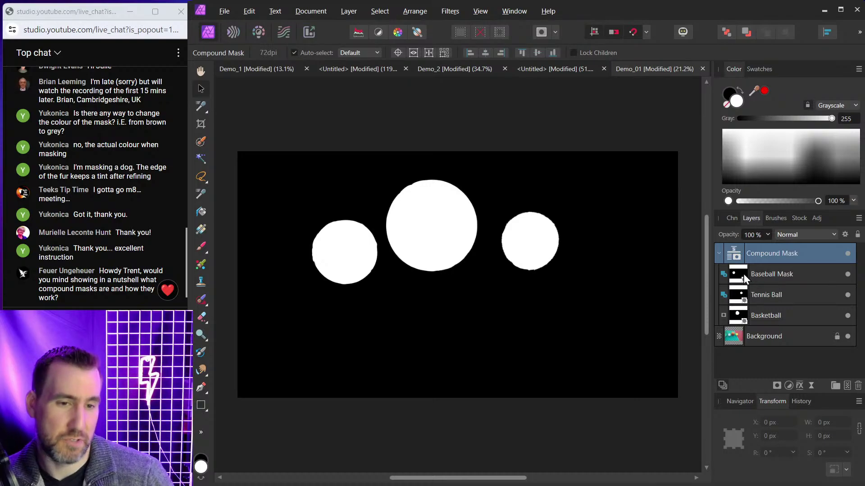
pyautogui.click(724, 294)
pyautogui.click(733, 324)
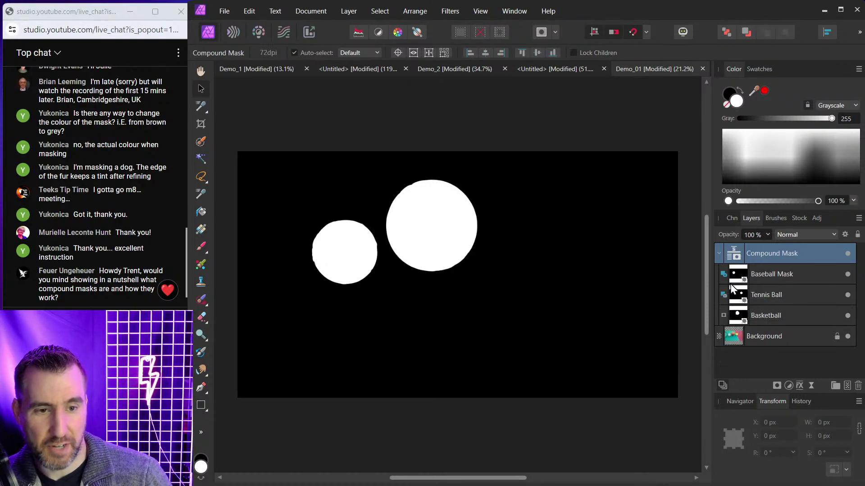
pyautogui.click(724, 273)
pyautogui.click(738, 302)
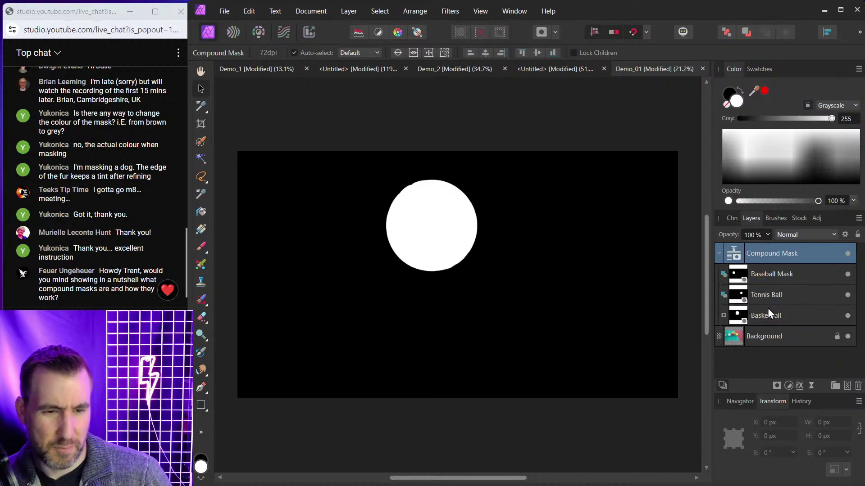
pyautogui.click(724, 316)
pyautogui.click(764, 296)
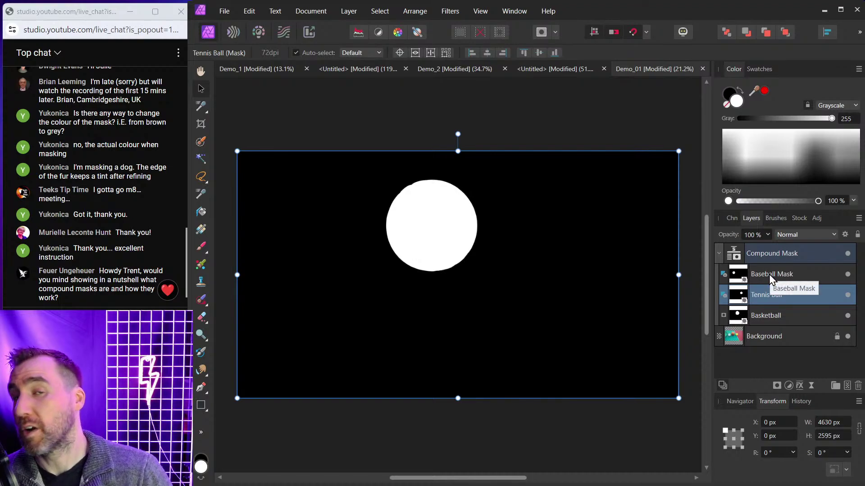
# Set the Tennis Ball and Baseball Mask operations in the compound mask back to Add
pyautogui.click(724, 295)
pyautogui.click(739, 311)
pyautogui.click(723, 274)
pyautogui.click(739, 289)
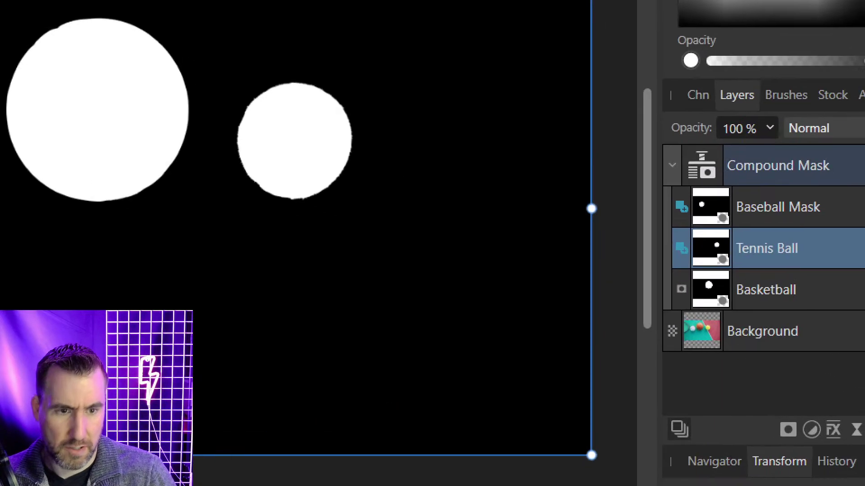
# Deselect the masks to leave the isolated mask view and examine the boolean operations available for Baseball Mask
pyautogui.moveTo(687, 140)
pyautogui.mouseDown()
pyautogui.moveTo(652, 153)
pyautogui.moveTo(670, 301)
pyautogui.moveTo(768, 259)
pyautogui.moveTo(690, 149)
pyautogui.mouseUp()
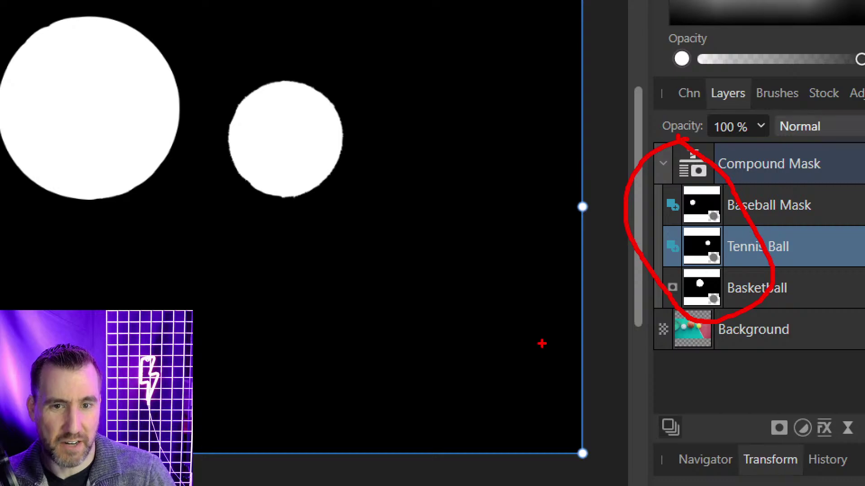
pyautogui.press('Escape')
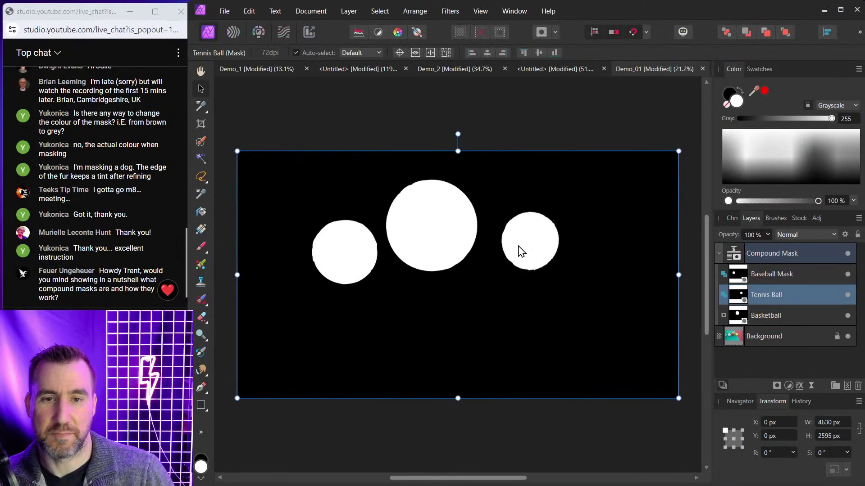
pyautogui.click(320, 104)
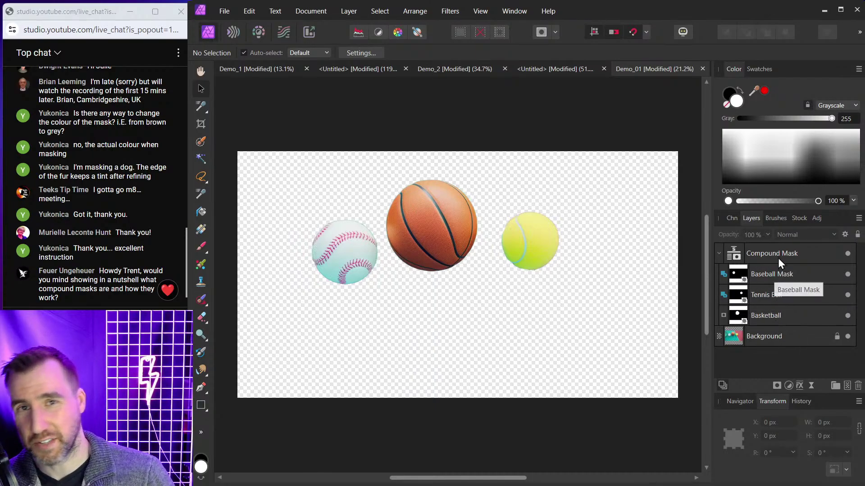
pyautogui.click(724, 275)
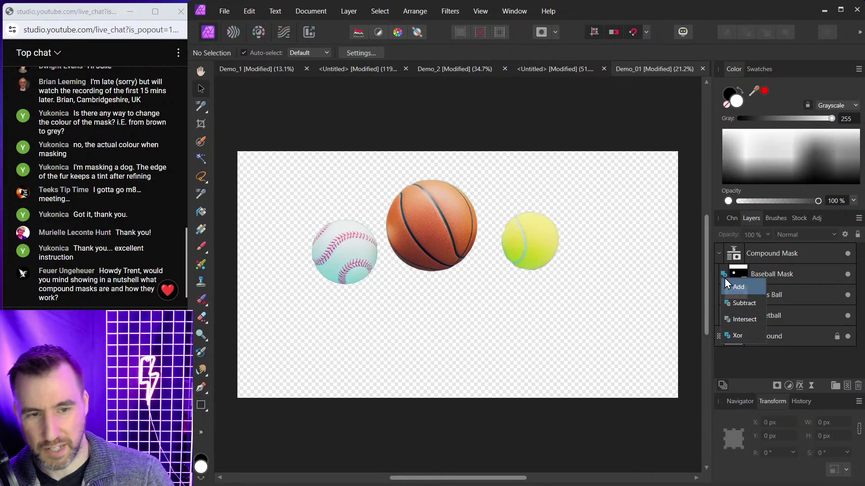
pyautogui.click(722, 271)
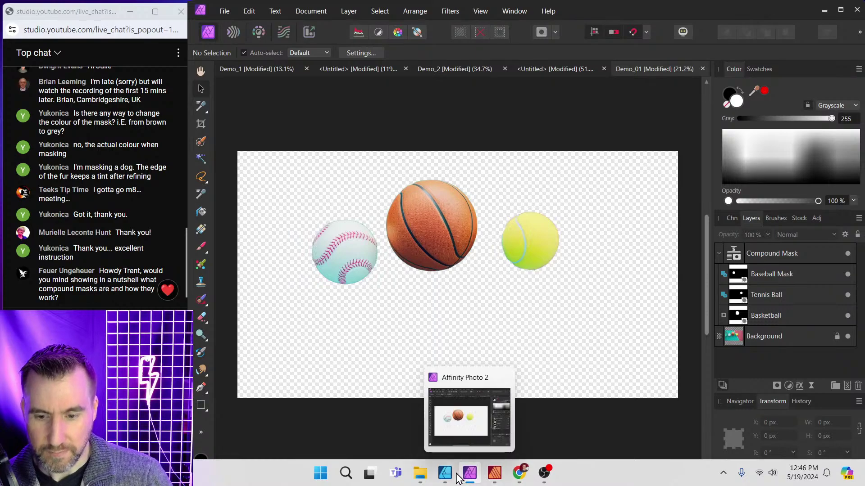
# Switch to Affinity Designer and bring the Question 3 artboard of the Q&A document into view
pyautogui.click(450, 473)
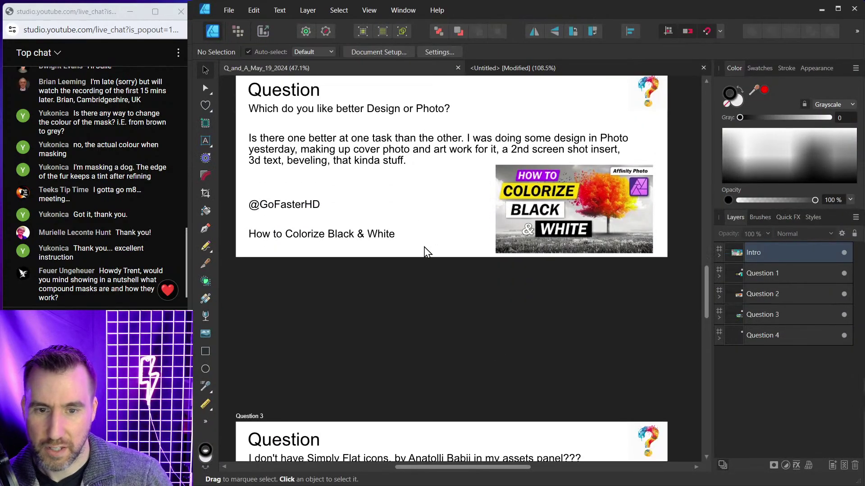
pyautogui.scroll(-6, 427, 251)
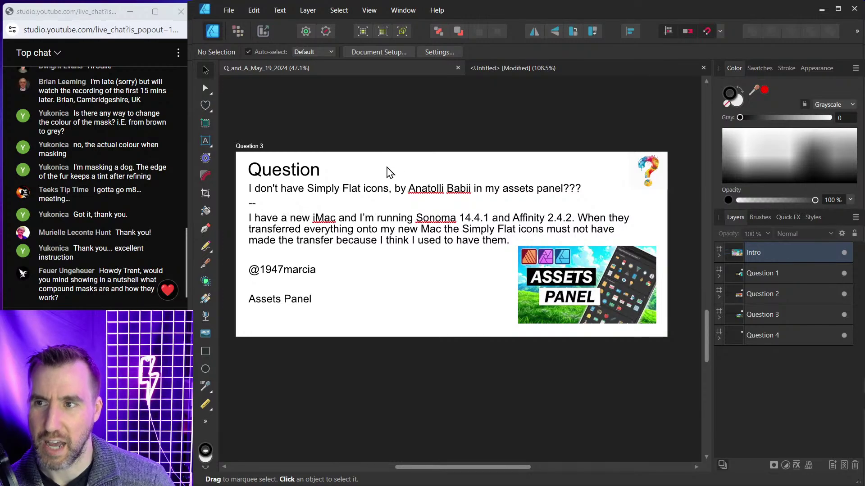
# Show the Assets panel, display the Simply Flat icons category in it, and widen the panel
pyautogui.click(403, 10)
pyautogui.click(408, 91)
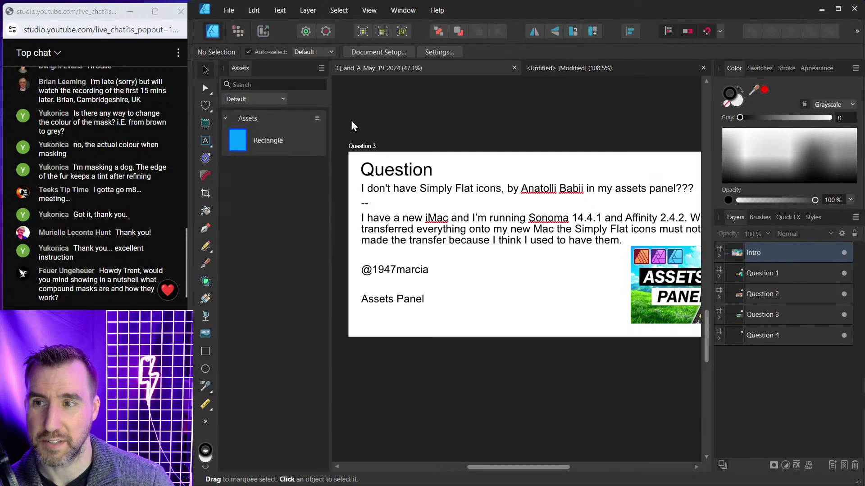
pyautogui.click(278, 100)
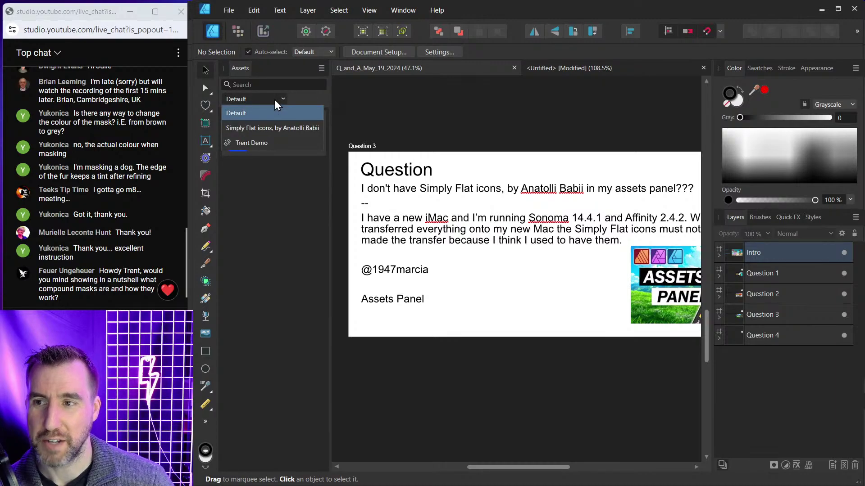
pyautogui.click(280, 129)
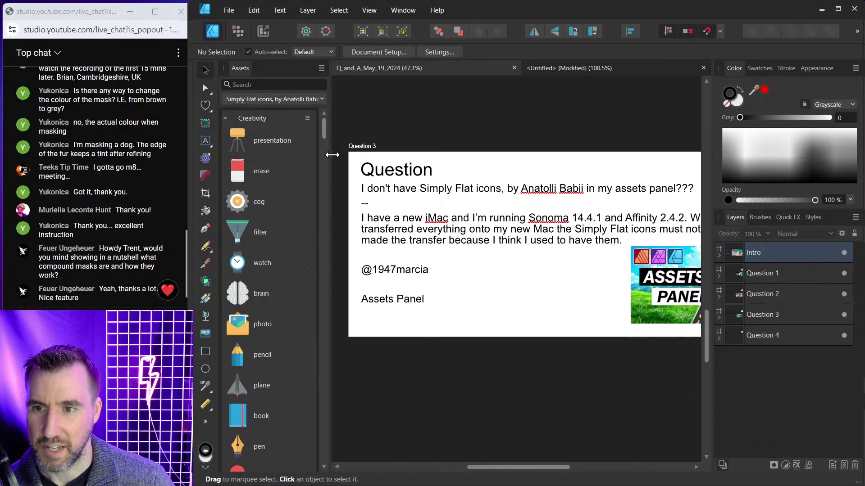
pyautogui.moveTo(332, 155); pyautogui.dragTo(482, 168)
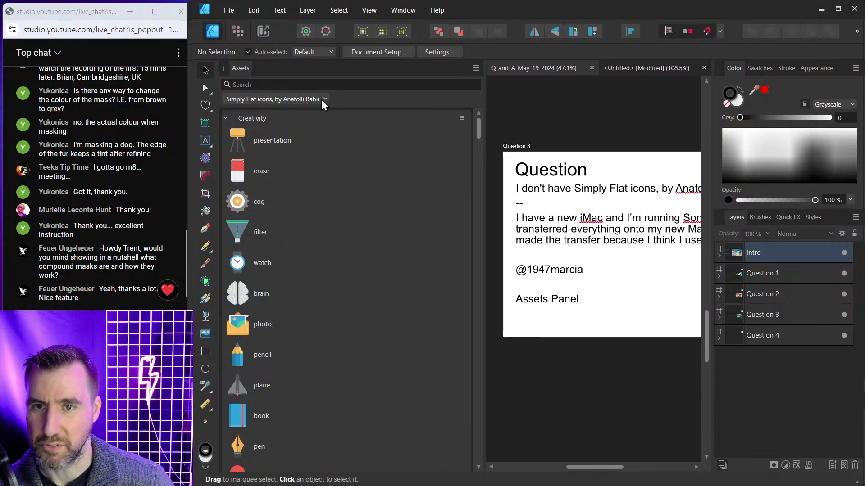
# Browse the icons in the Simply Flat category and check which other asset categories are available
pyautogui.scroll(-3, 305, 219)
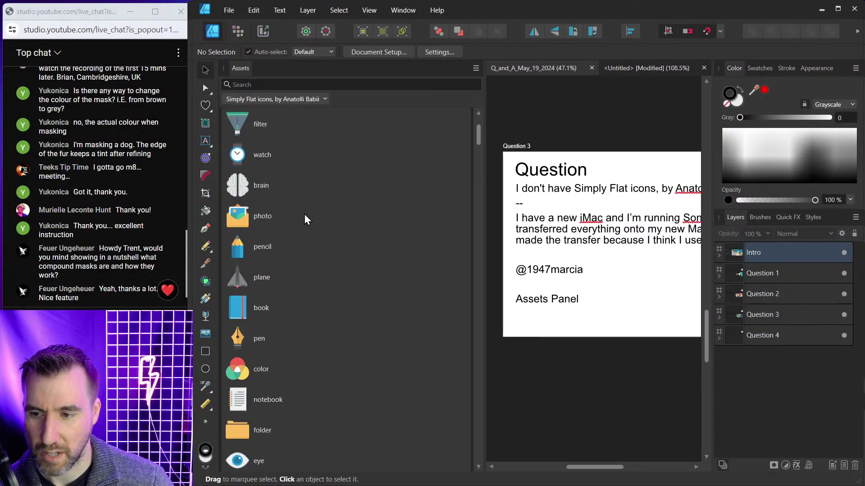
pyautogui.scroll(-14, 305, 219)
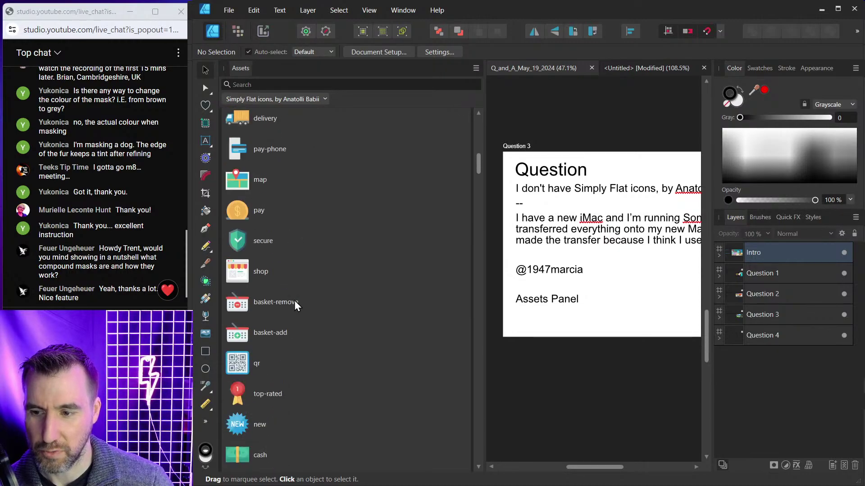
pyautogui.scroll(-4, 286, 318)
pyautogui.scroll(20, 285, 323)
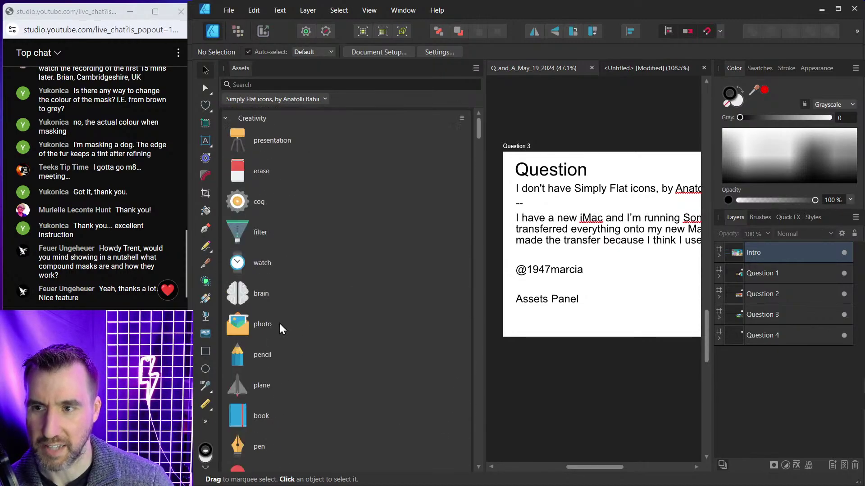
pyautogui.click(325, 99)
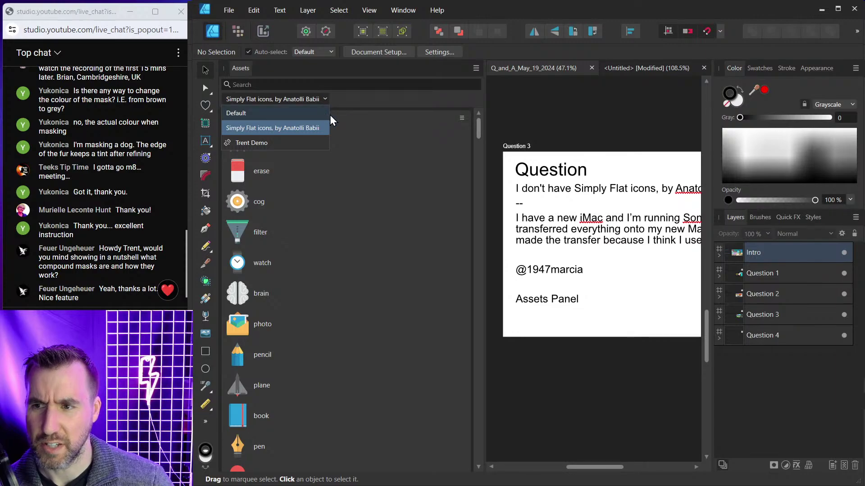
pyautogui.click(363, 109)
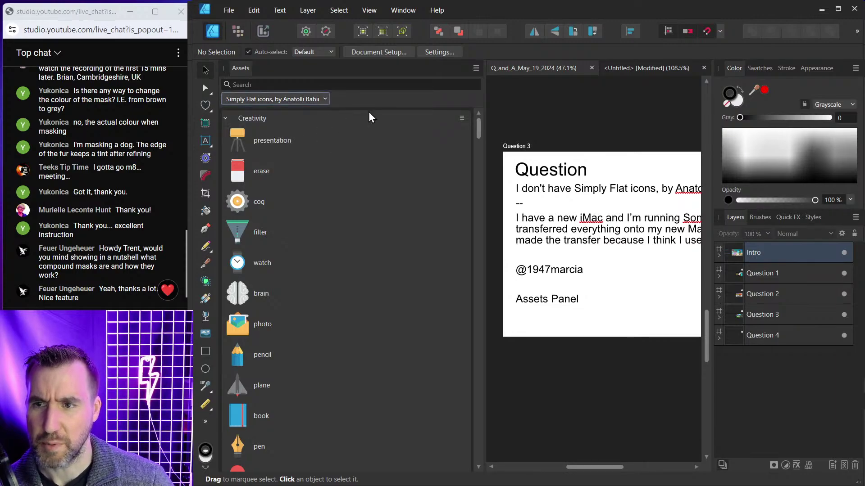
# Switch the assets back to the Default category and close the Assets panel
pyautogui.click(325, 100)
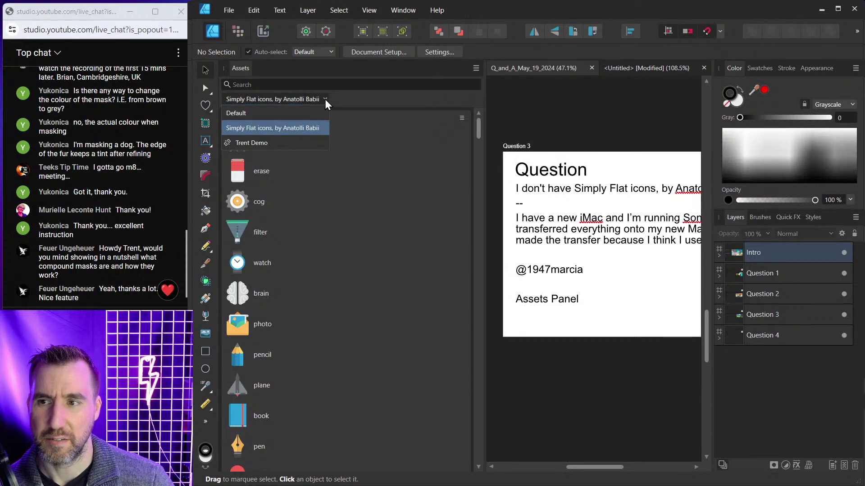
pyautogui.click(287, 113)
pyautogui.click(475, 69)
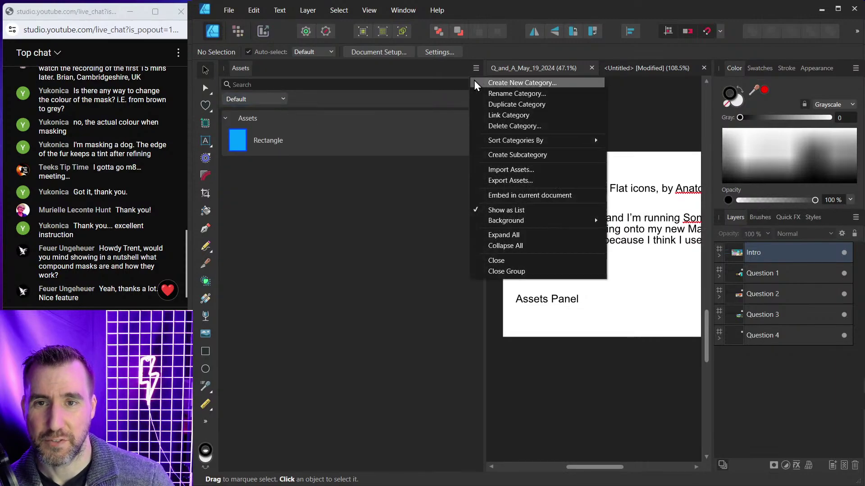
pyautogui.click(538, 268)
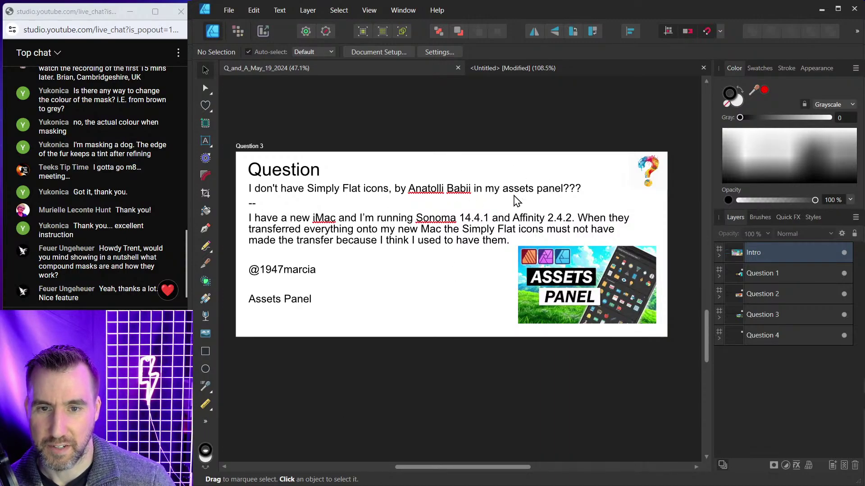
pyautogui.scroll(-3, 473, 206)
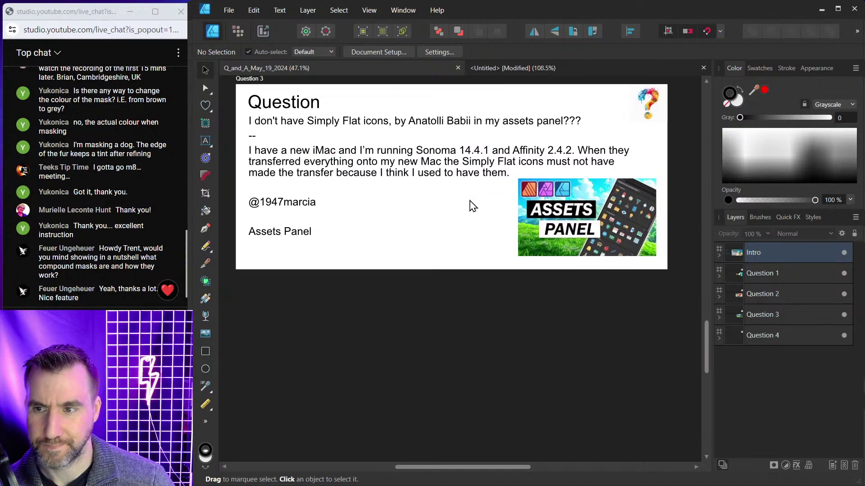
pyautogui.scroll(-8, 472, 198)
pyautogui.scroll(6, 474, 191)
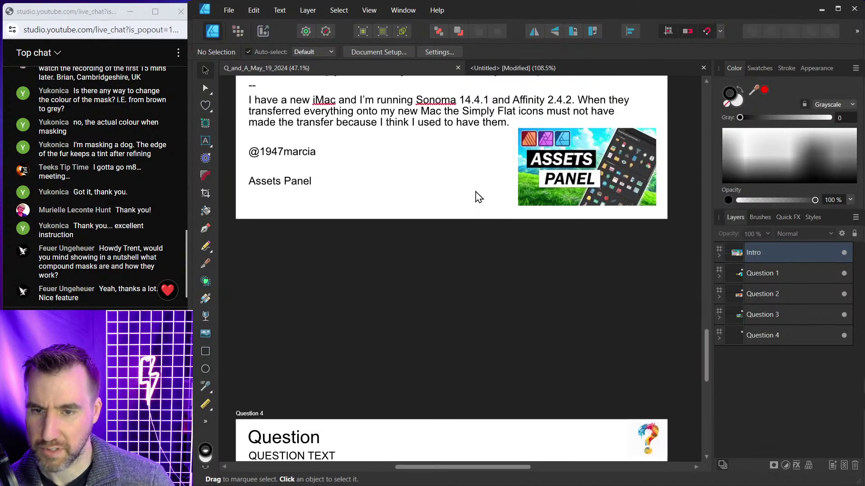
pyautogui.scroll(8, 478, 197)
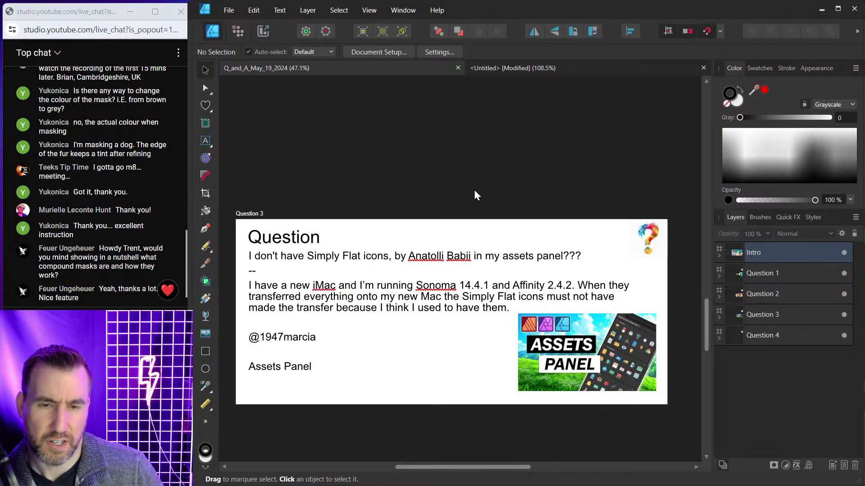
pyautogui.scroll(-3, 471, 194)
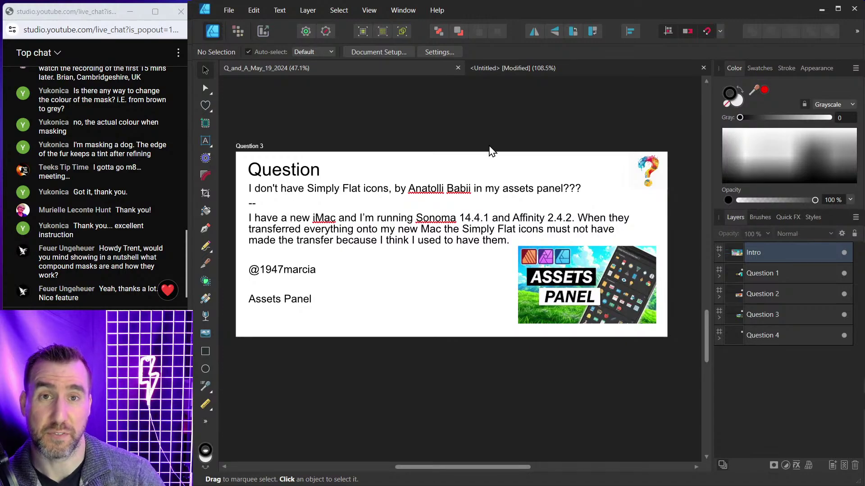
# Examine the list of available adjustment layers, circling Levels and Curves in red, without adding any adjustment
pyautogui.click(786, 466)
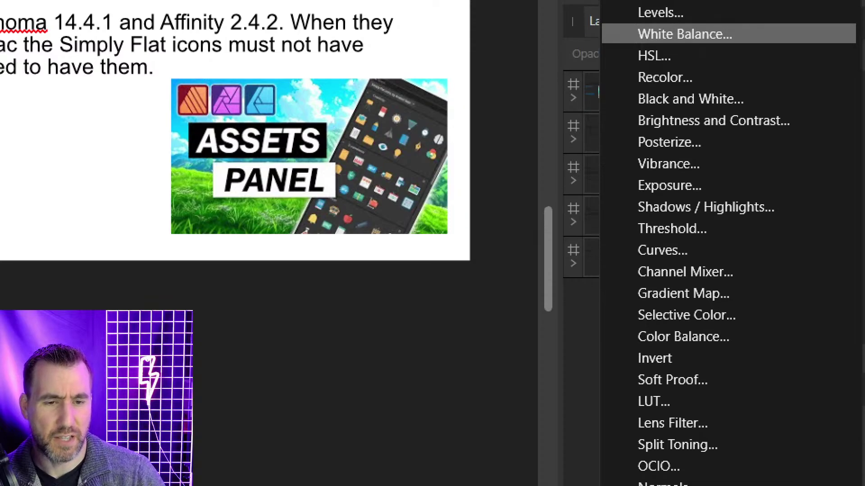
pyautogui.press('Escape')
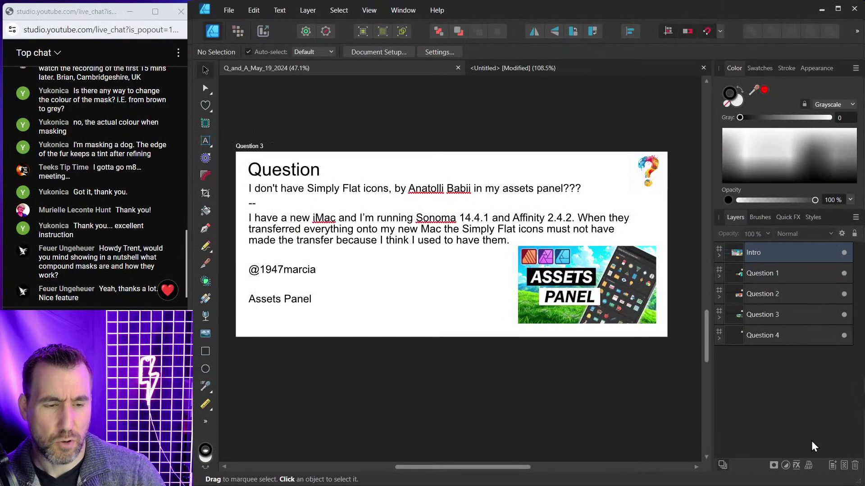
pyautogui.click(786, 464)
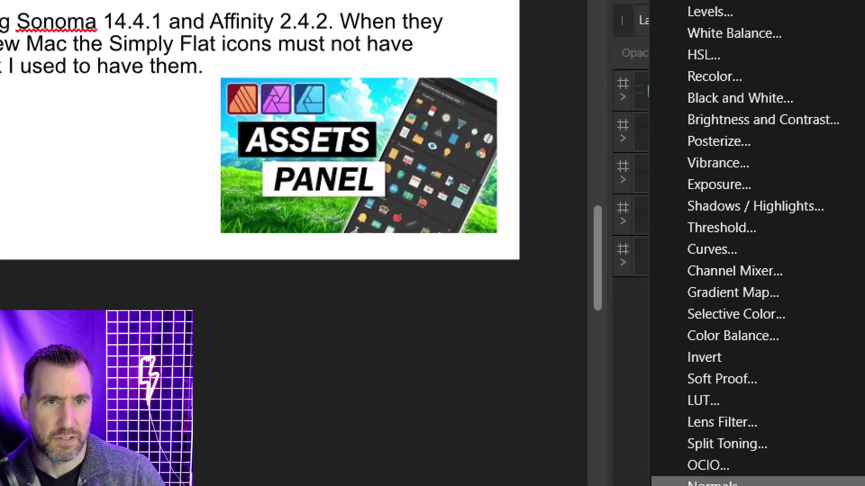
pyautogui.moveTo(719, 2)
pyautogui.mouseDown()
pyautogui.moveTo(684, 6)
pyautogui.moveTo(718, 26)
pyautogui.moveTo(738, 26)
pyautogui.mouseUp()
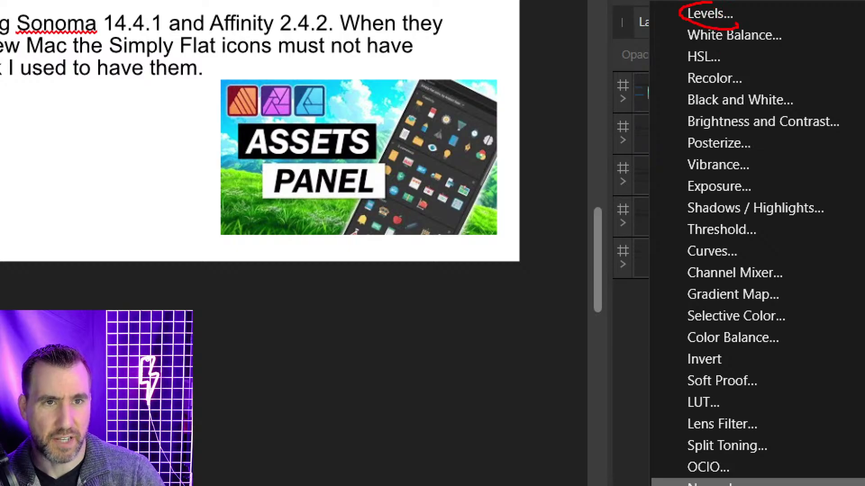
pyautogui.moveTo(722, 238)
pyautogui.mouseDown()
pyautogui.moveTo(693, 257)
pyautogui.moveTo(743, 243)
pyautogui.mouseUp()
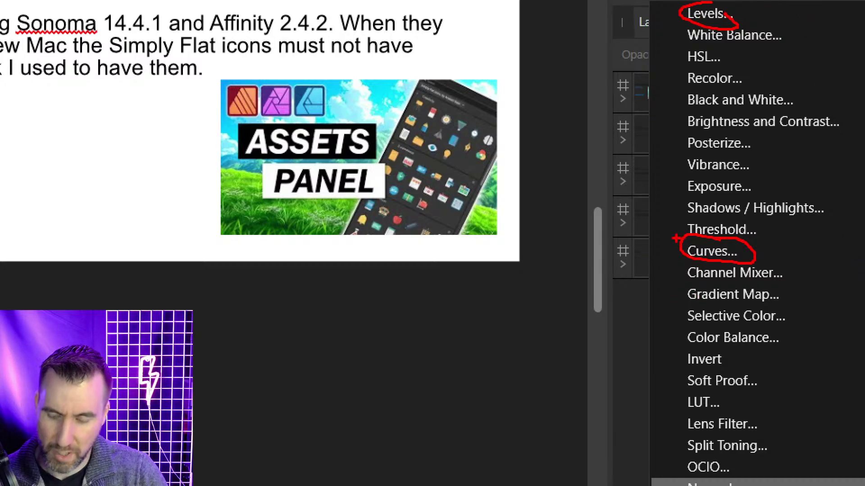
pyautogui.press('Escape')
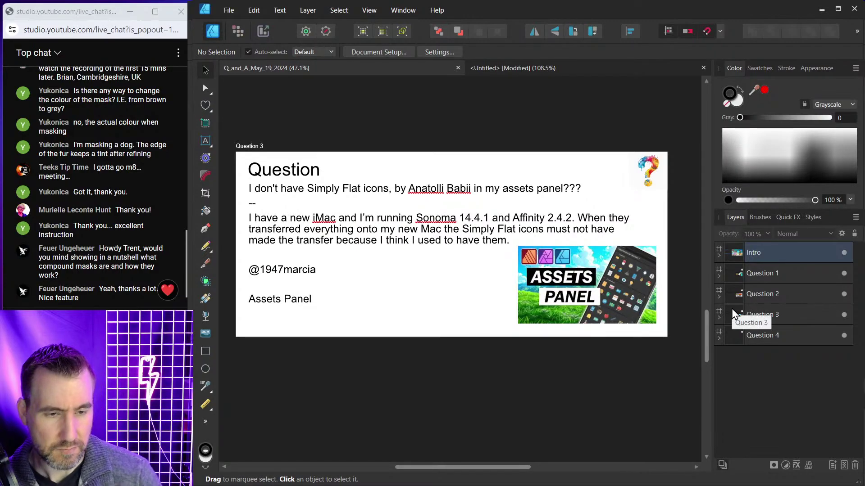